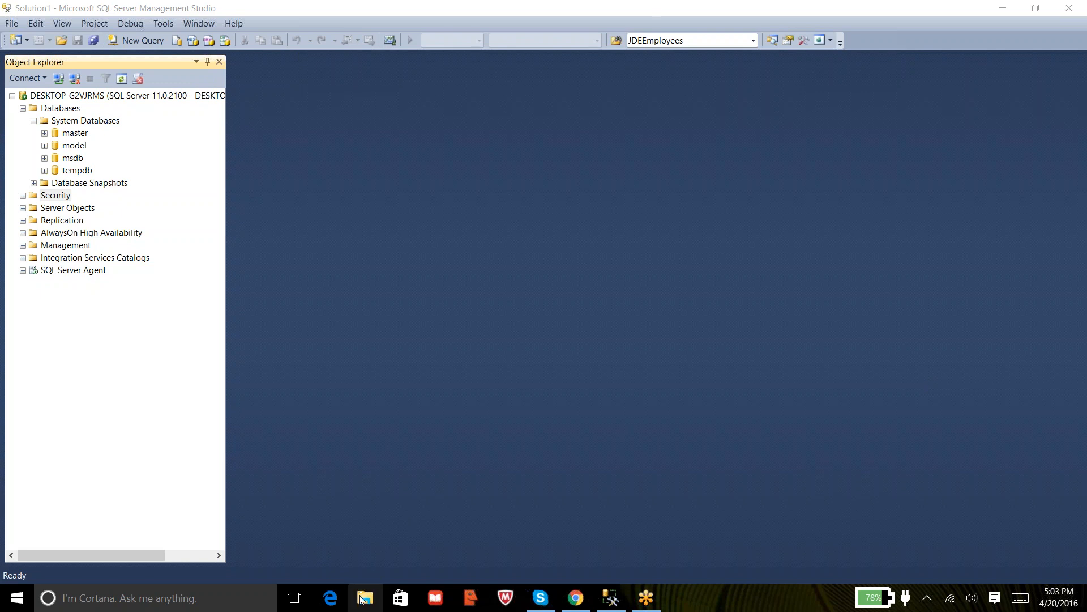
# Step: Open File Explorer full screen and browse to the SP2 folder inside the personal folder on the Windows (C:) drive
pyautogui.click(362, 600)
pyautogui.click(365, 597)
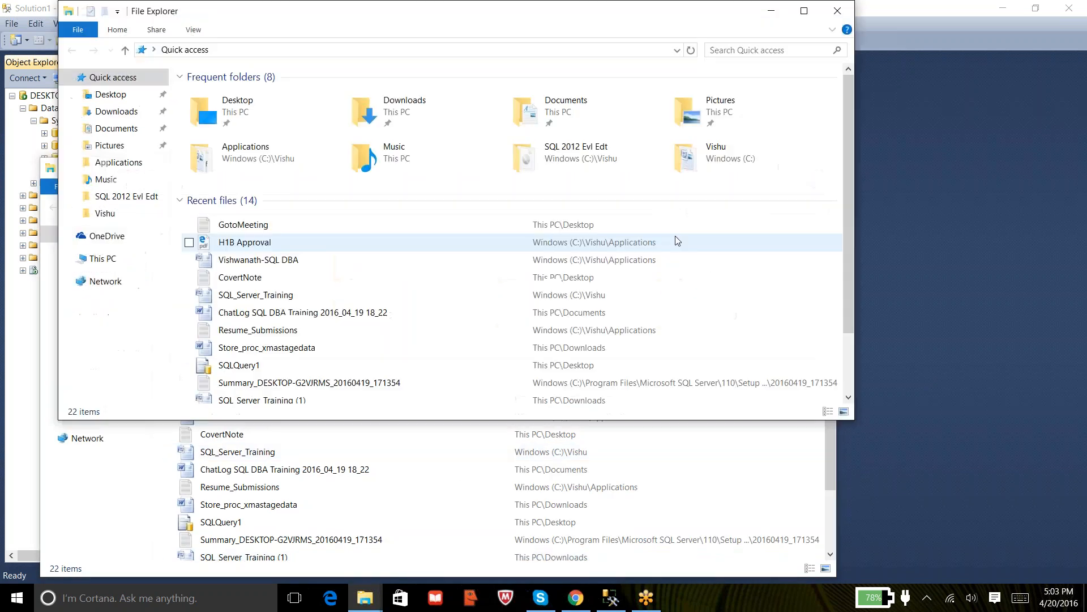
pyautogui.click(838, 11)
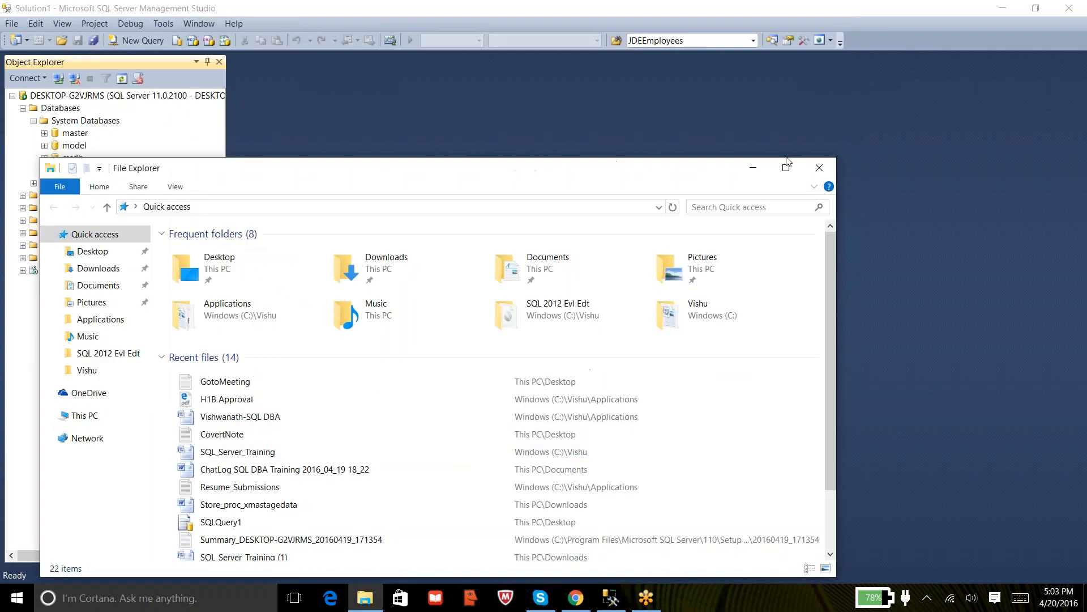
pyautogui.click(786, 166)
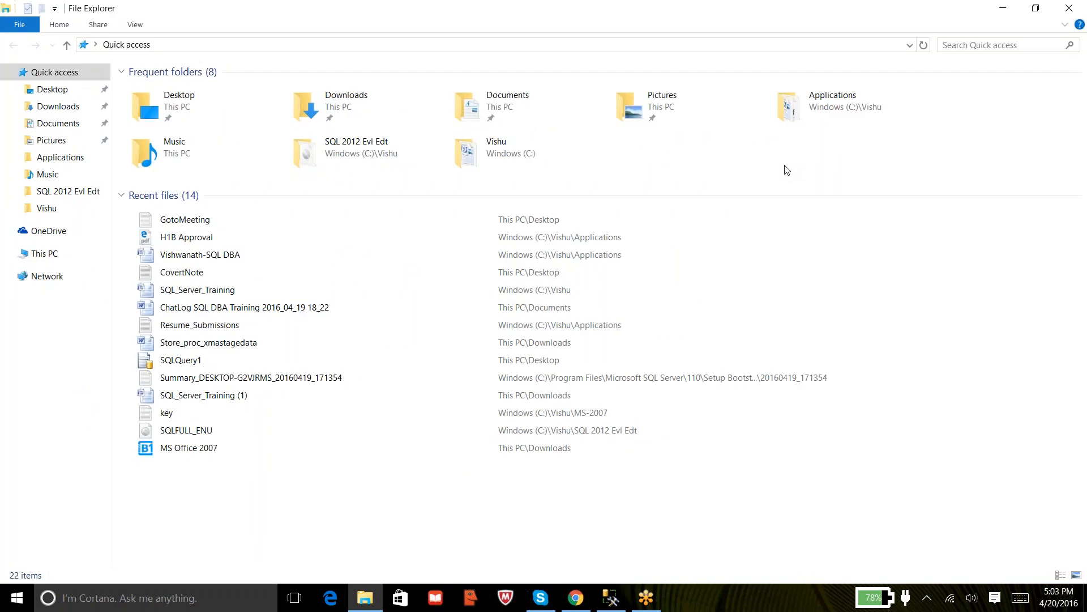
pyautogui.click(47, 253)
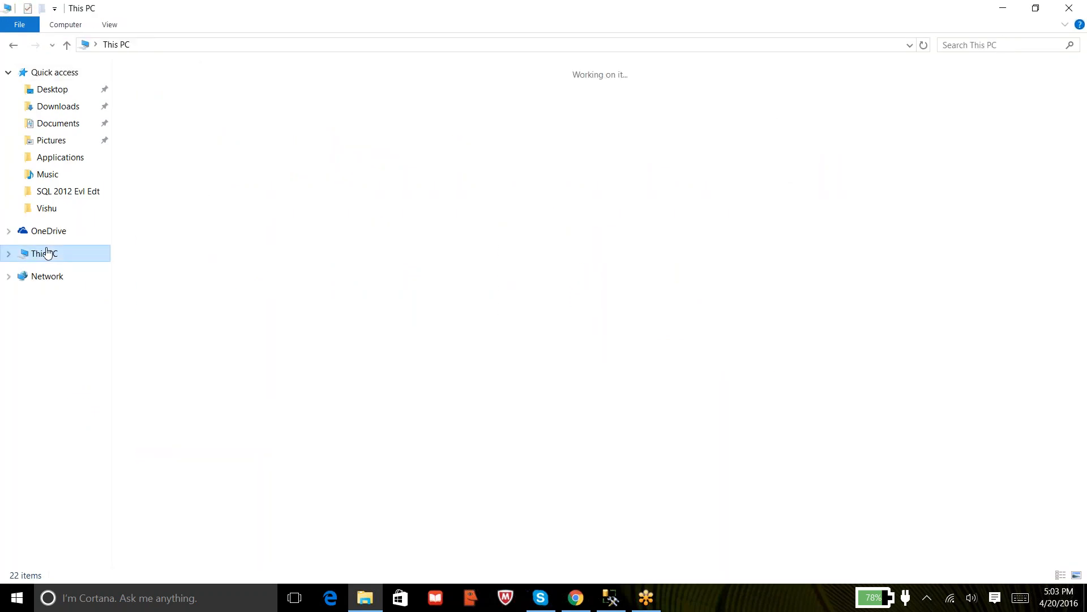
pyautogui.click(411, 212)
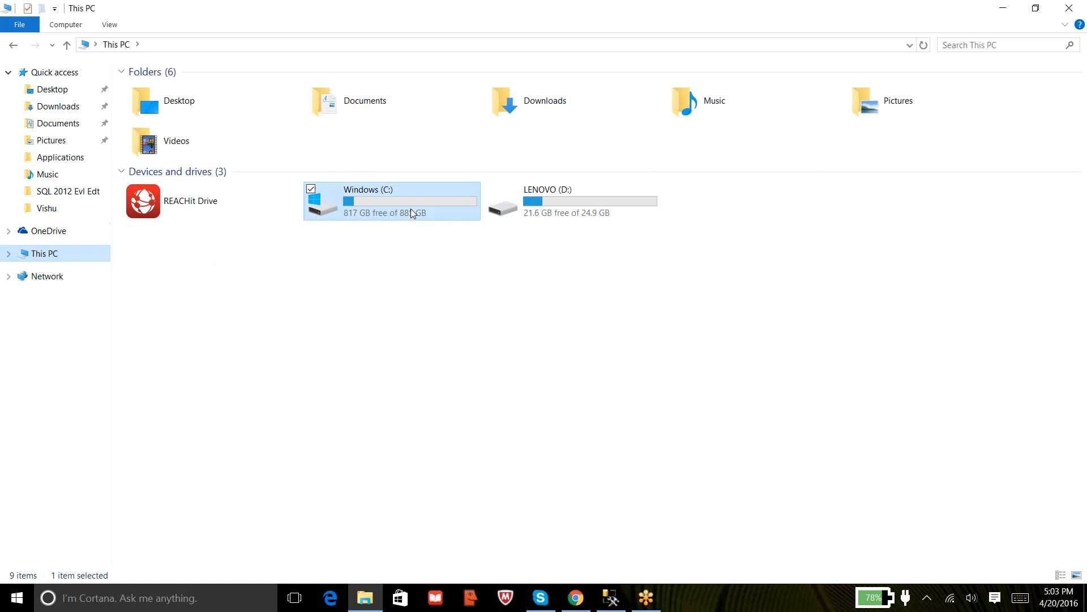
pyautogui.doubleClick(410, 209)
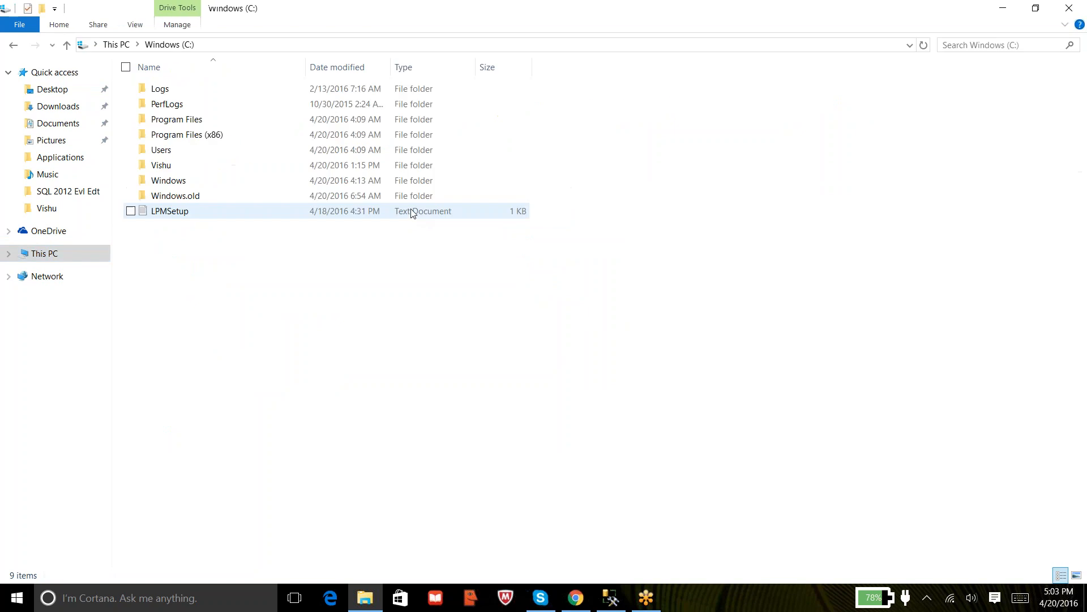
pyautogui.doubleClick(181, 164)
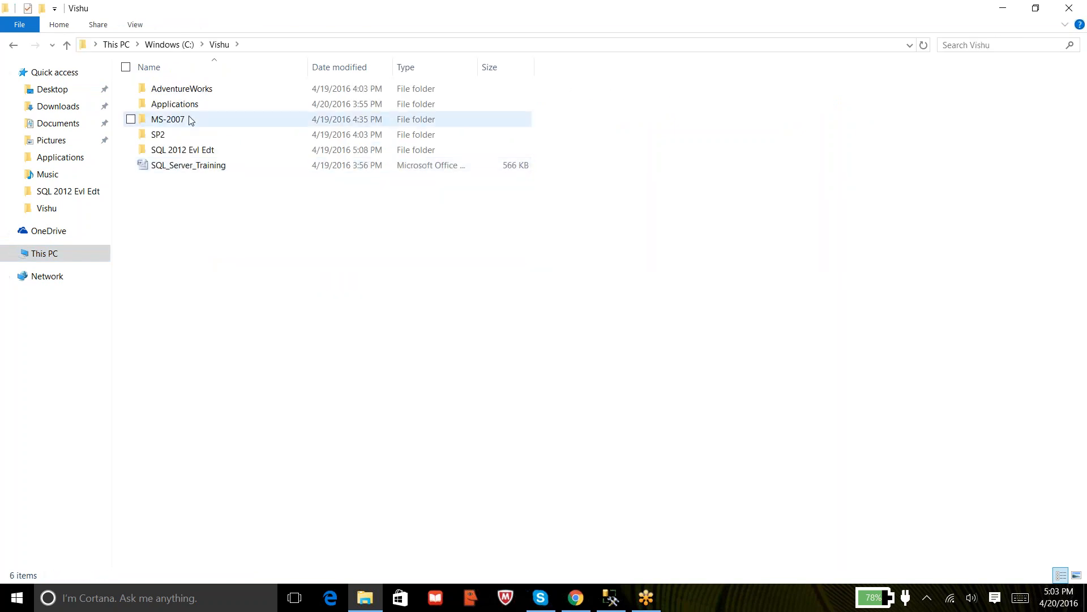
pyautogui.doubleClick(169, 139)
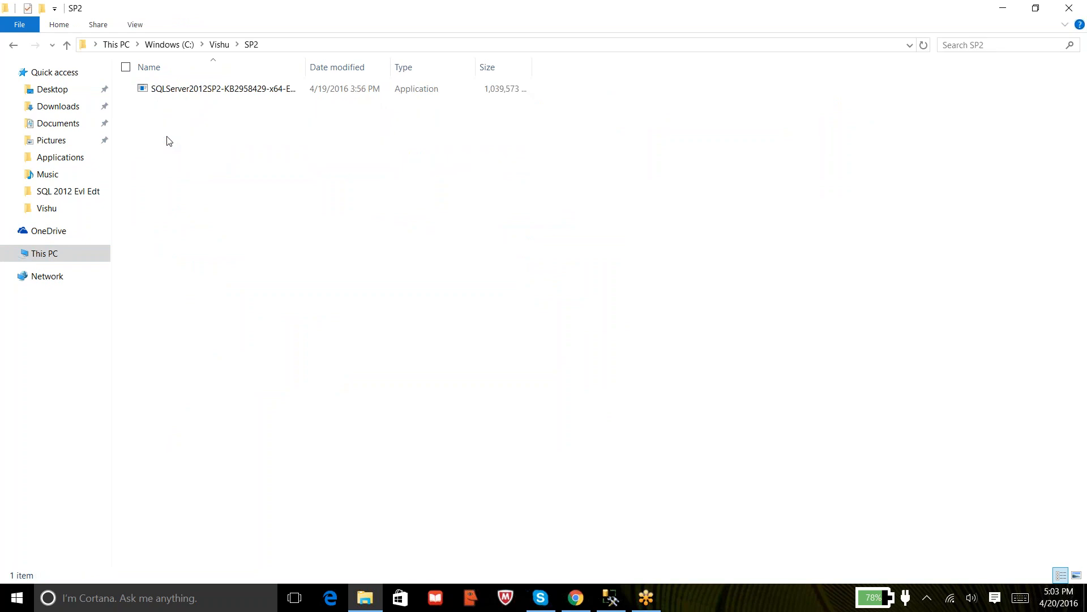
# Step: Fit the Name column to the full file name and run SQLServer2012SP2-KB2958429-x64-ENU as administrator
pyautogui.doubleClick(307, 66)
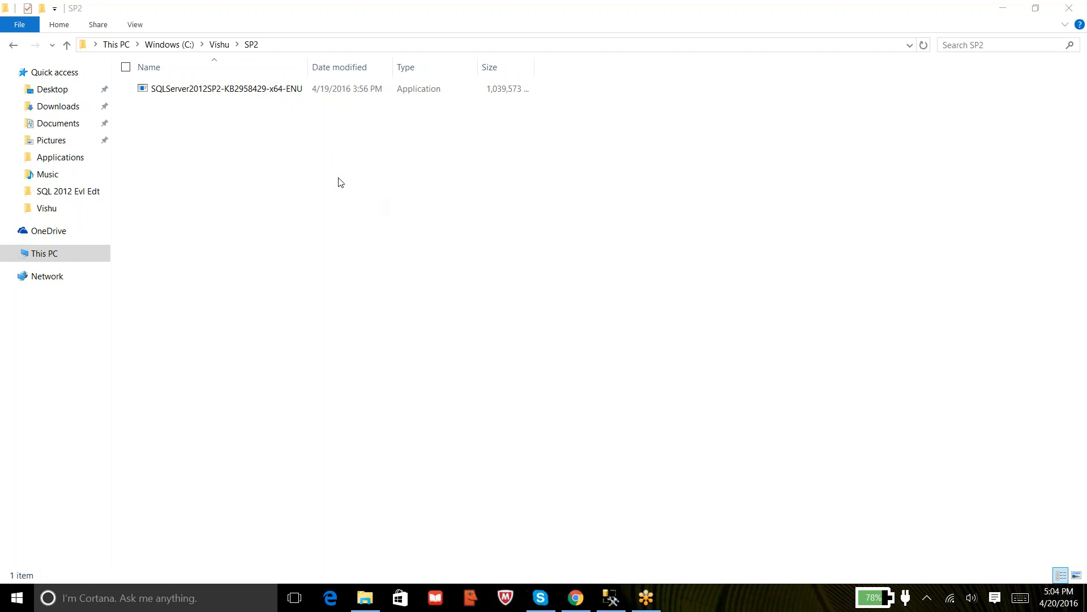
pyautogui.click(241, 91)
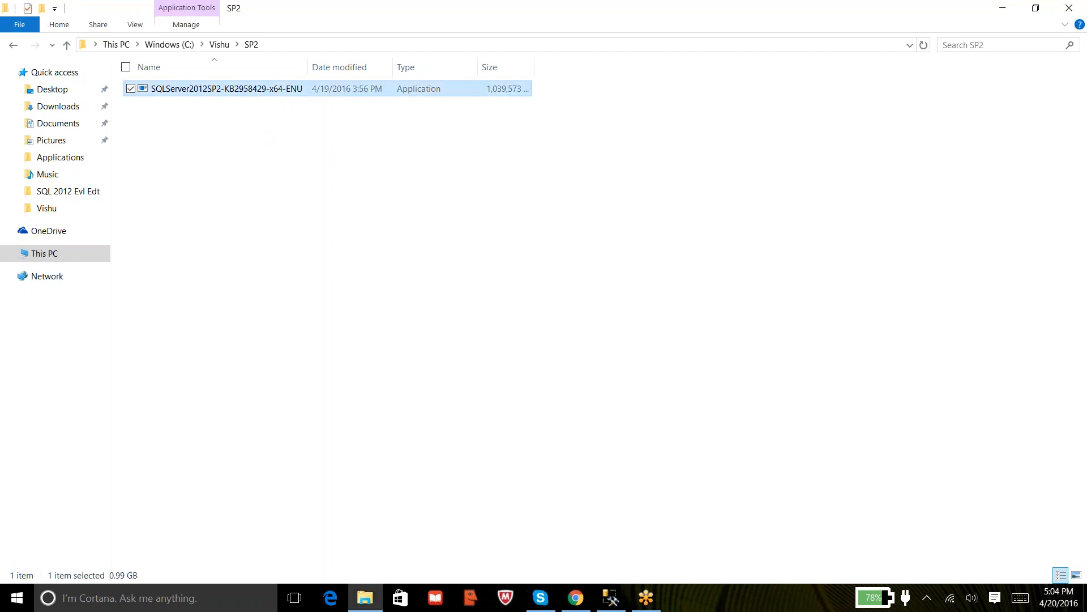
pyautogui.rightClick(242, 90)
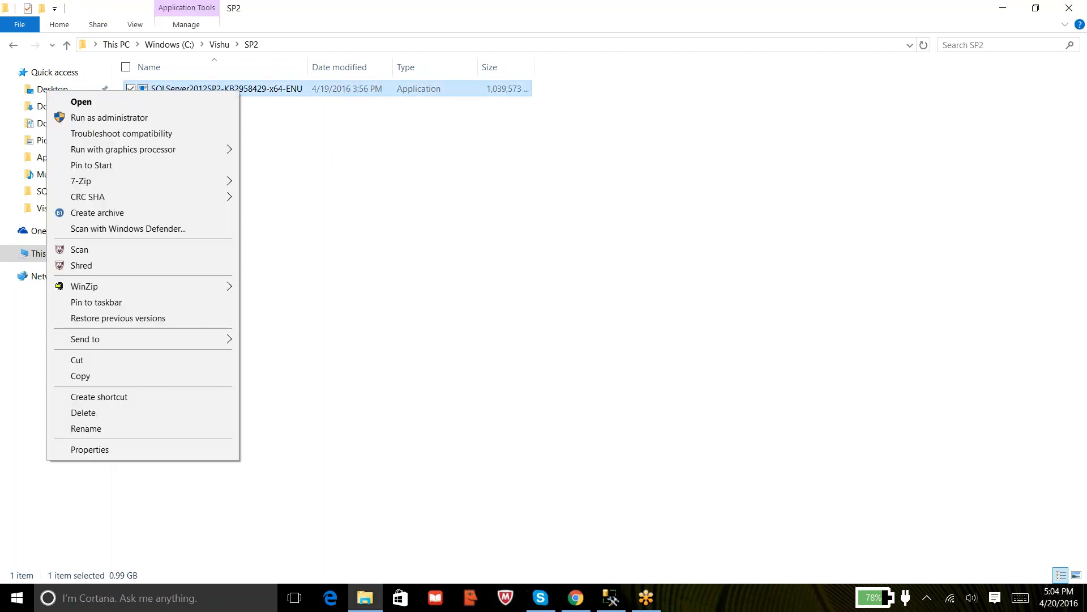
pyautogui.click(153, 117)
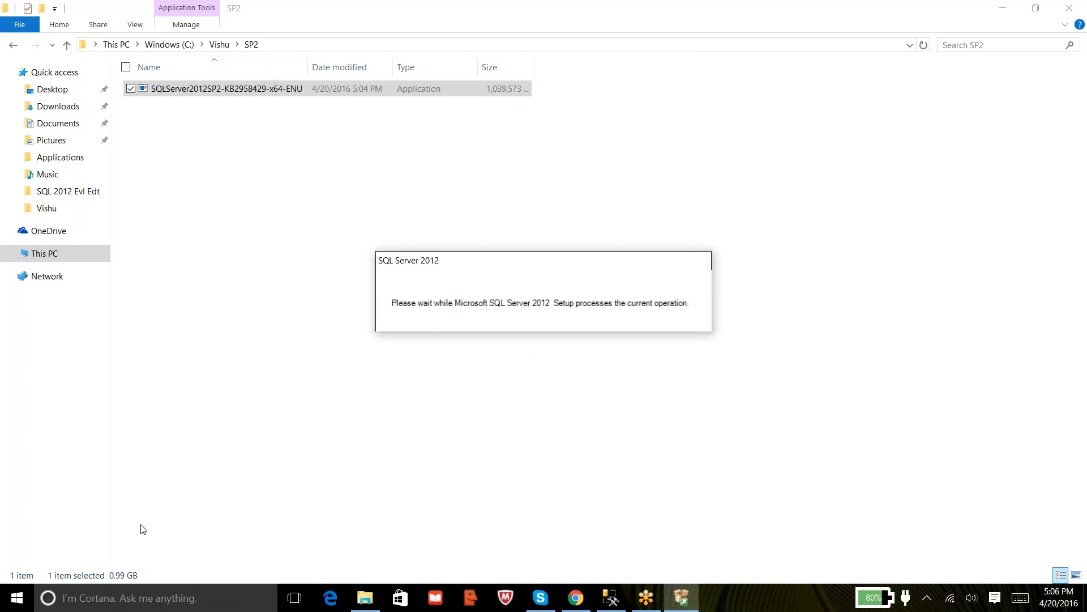
# Step: Search Windows for "configura" and clear the search text
pyautogui.click(111, 599)
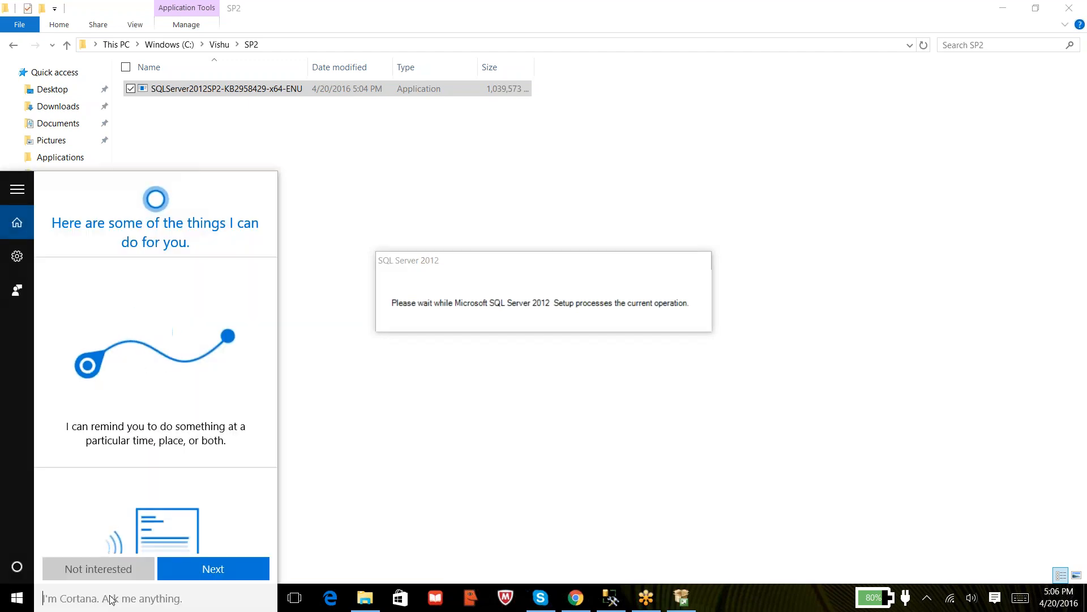
pyautogui.write('configu')
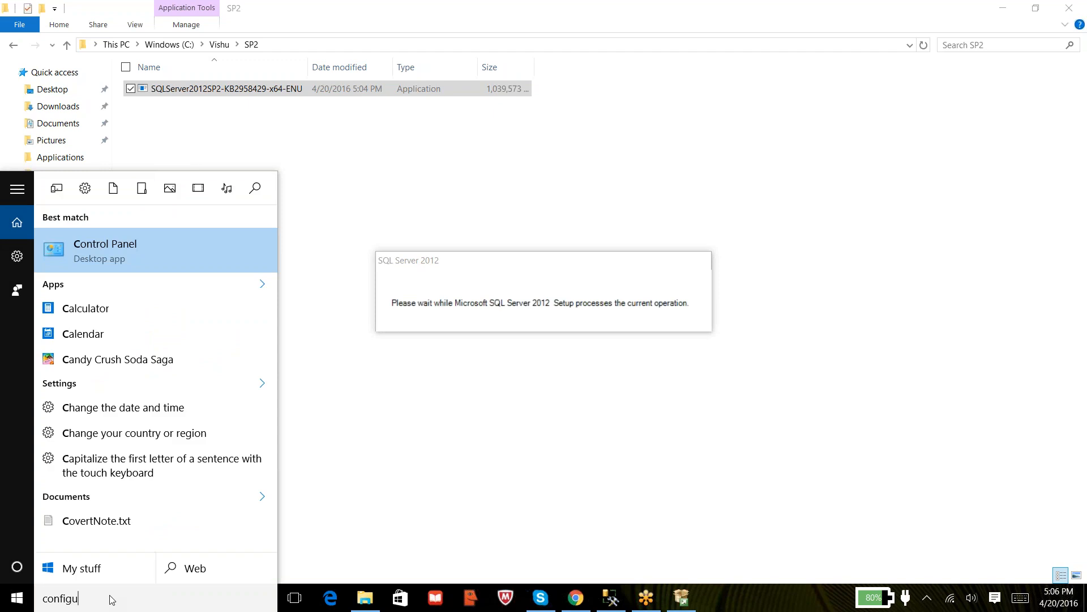
pyautogui.write('ra')
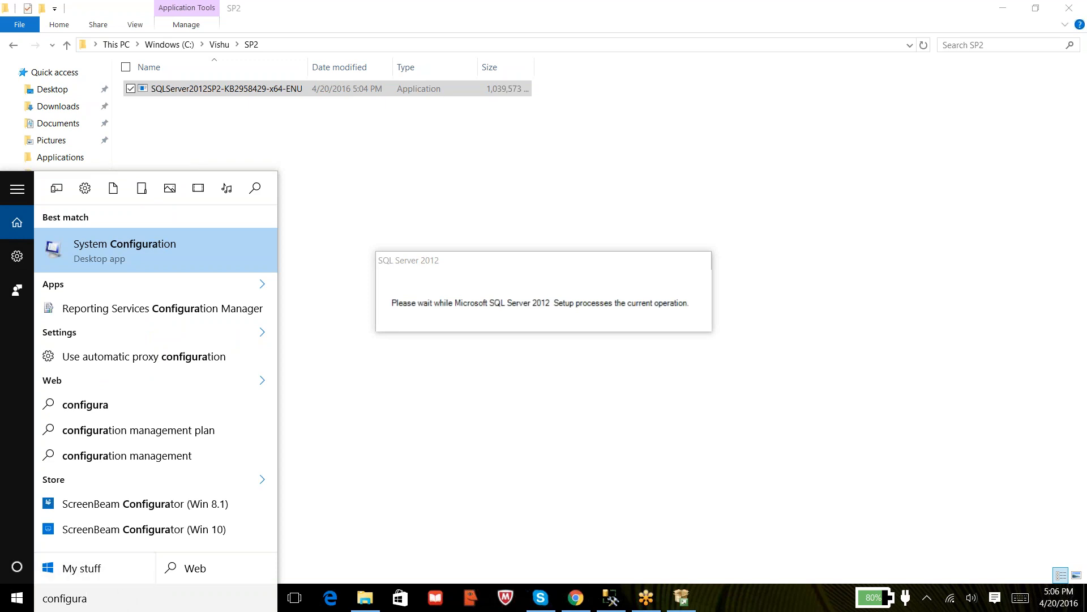
pyautogui.press('BackSpace')
pyautogui.press('BackSpace')
pyautogui.press('BackSpace')
pyautogui.press('BackSpace')
pyautogui.press('BackSpace')
pyautogui.press('BackSpace')
pyautogui.press('BackSpace')
pyautogui.press('BackSpace')
pyautogui.press('BackSpace')
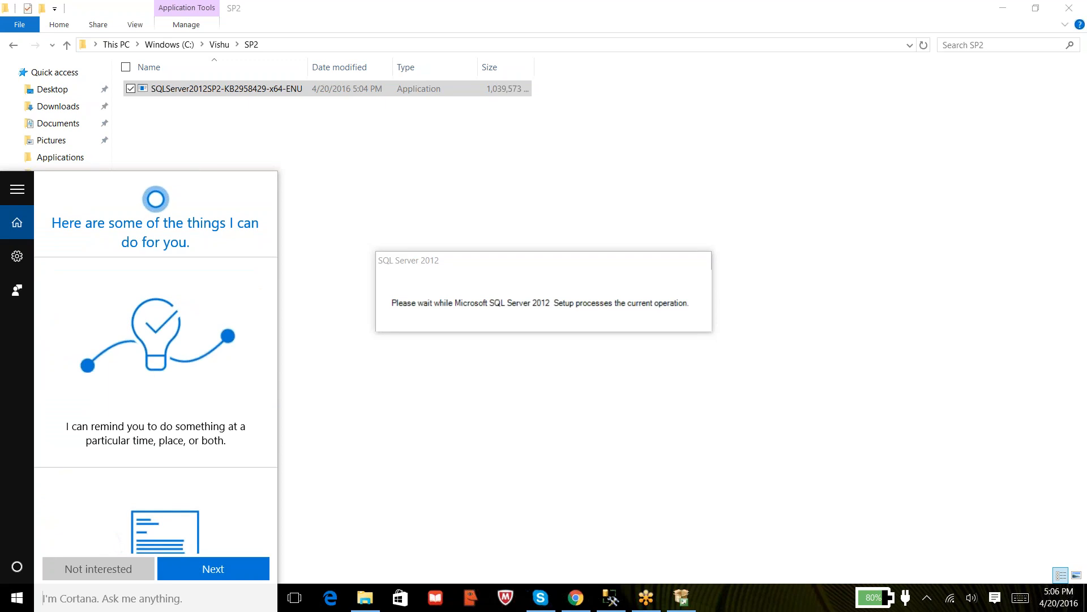
# Step: Search Windows for "mana" and for "config", clearing the text after each search
pyautogui.write('mana')
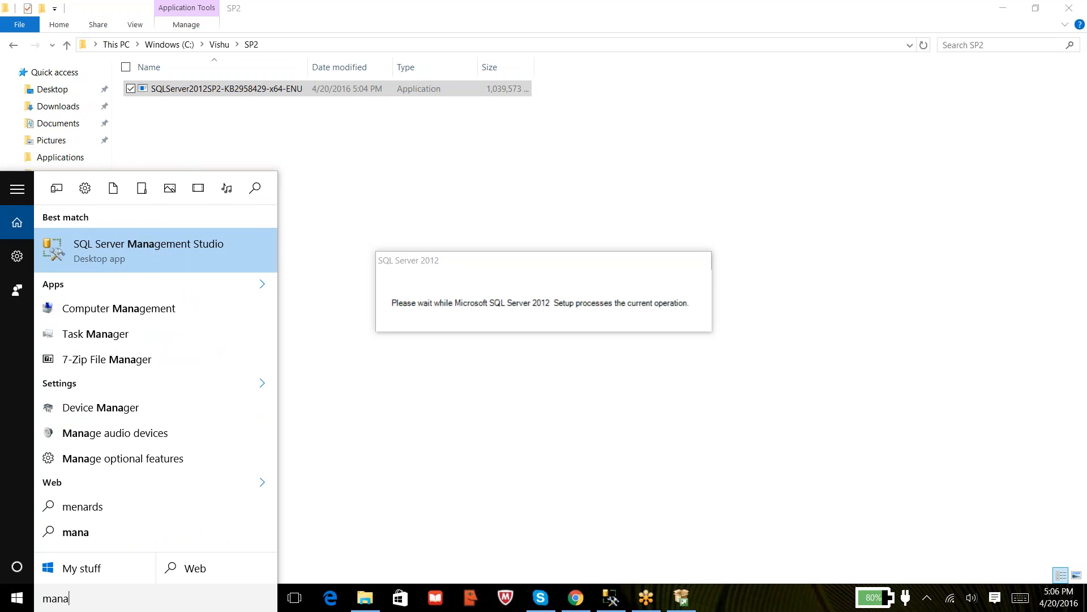
pyautogui.press('BackSpace')
pyautogui.press('BackSpace')
pyautogui.press('BackSpace')
pyautogui.press('BackSpace')
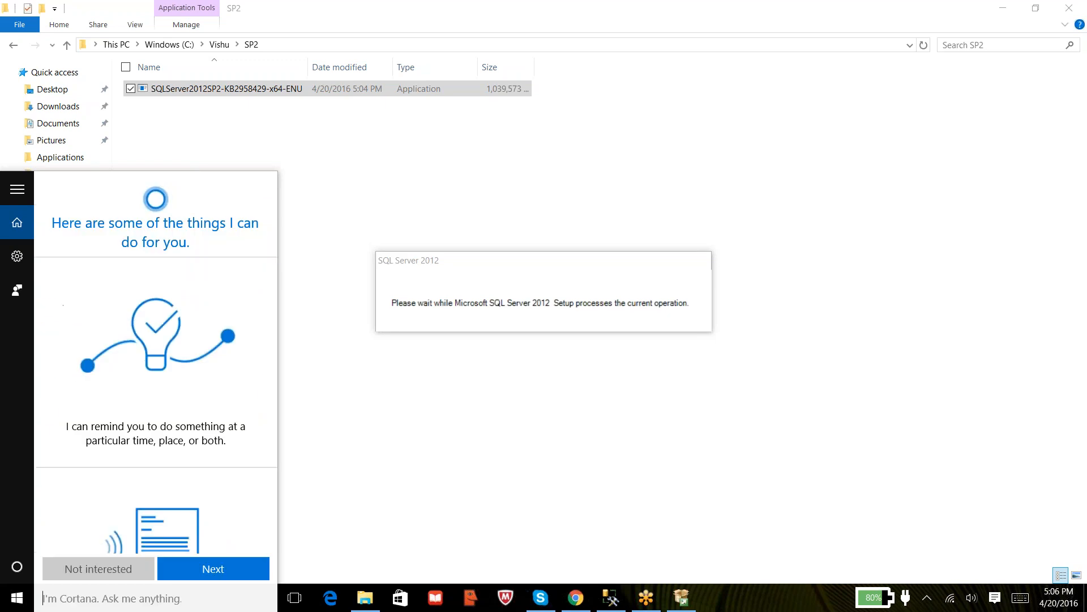
pyautogui.write('config')
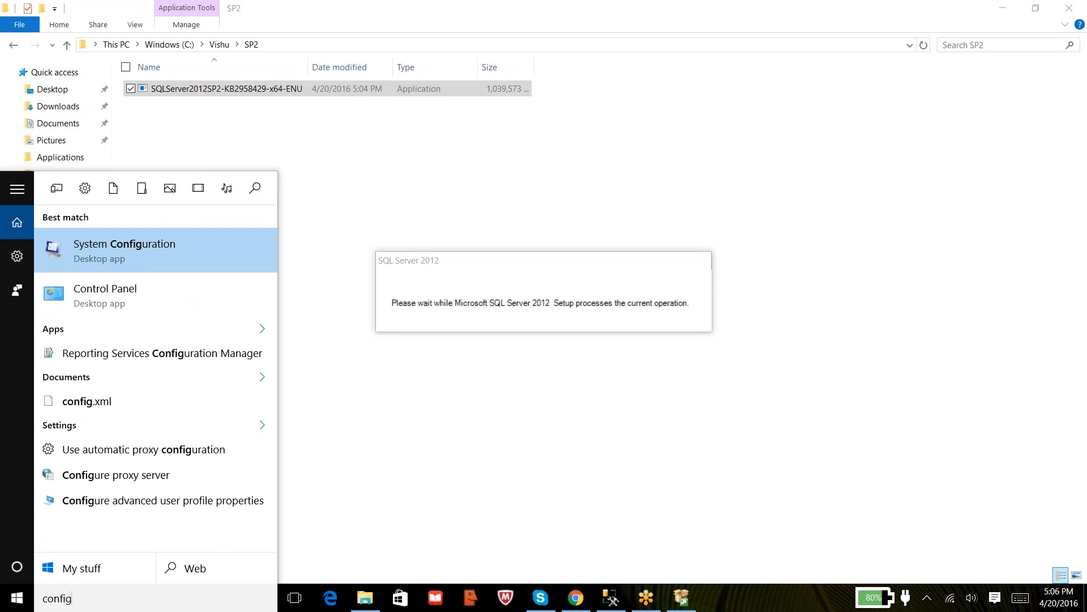
pyautogui.press('BackSpace')
pyautogui.press('BackSpace')
pyautogui.press('BackSpace')
pyautogui.press('BackSpace')
pyautogui.press('BackSpace')
pyautogui.press('BackSpace')
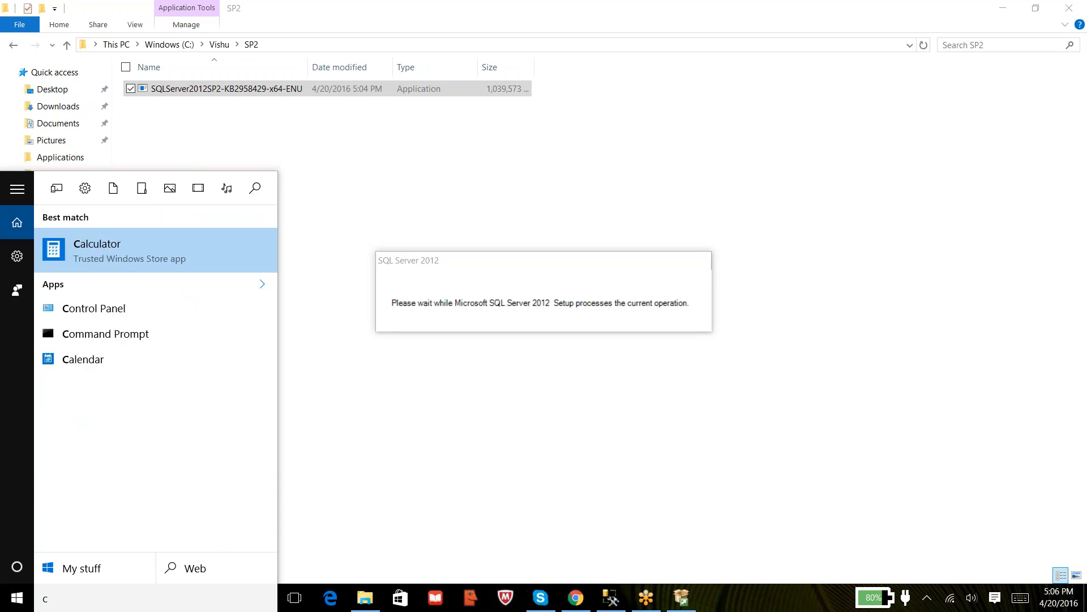
# Step: Look through the full list of installed apps to its end and return to the Service Pack 2 setup window
pyautogui.click(21, 598)
pyautogui.click(22, 598)
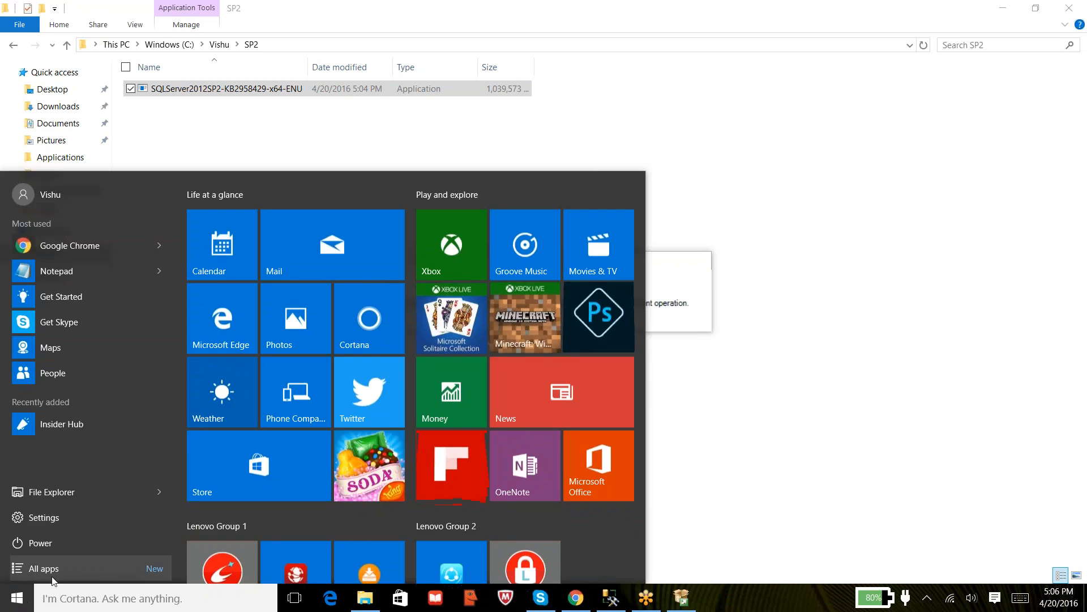
pyautogui.click(106, 562)
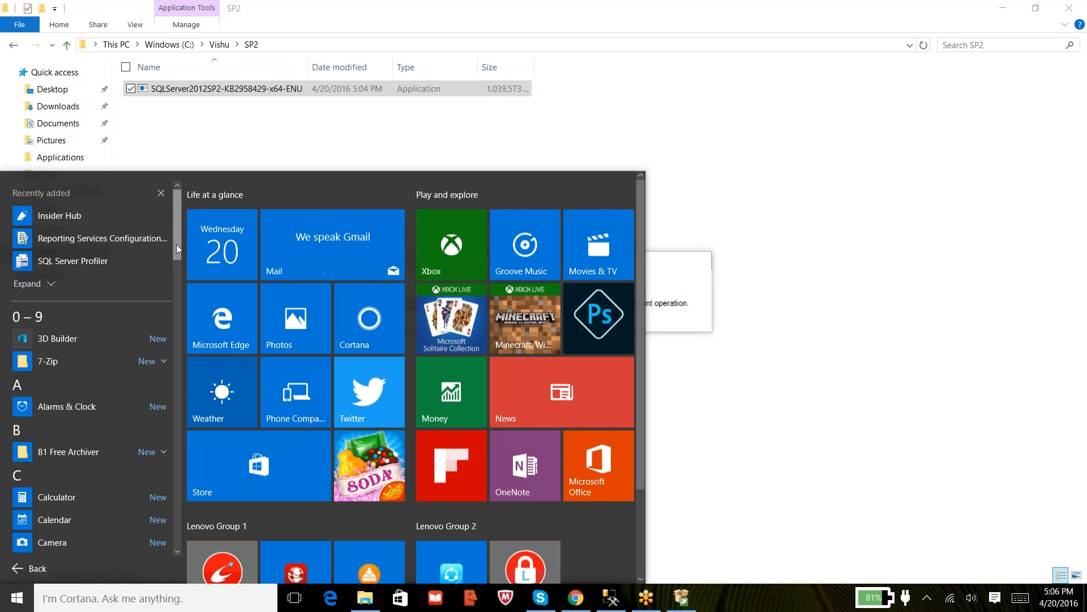
pyautogui.moveTo(175, 243); pyautogui.dragTo(209, 549)
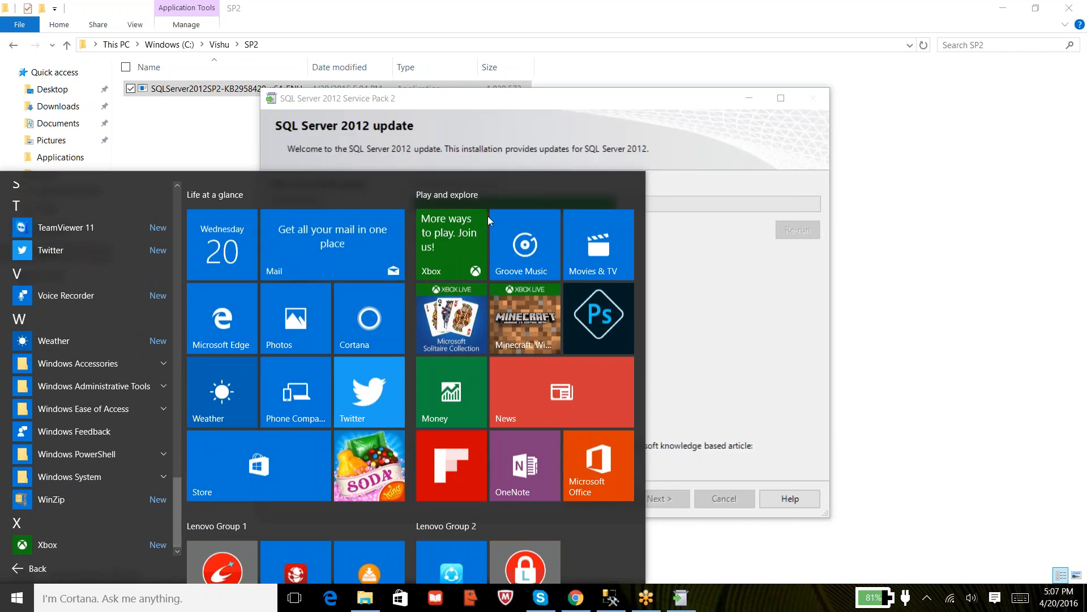
pyautogui.click(521, 110)
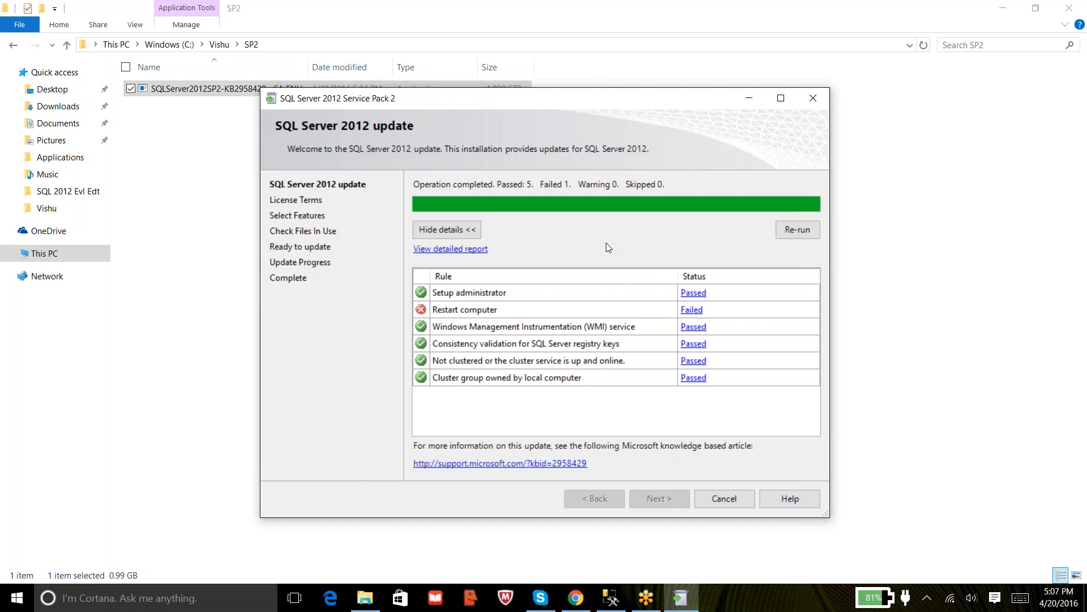
# Step: Check the result details of the Restart computer rule and quit the SQL Server 2012 Service Pack 2 setup
pyautogui.click(692, 310)
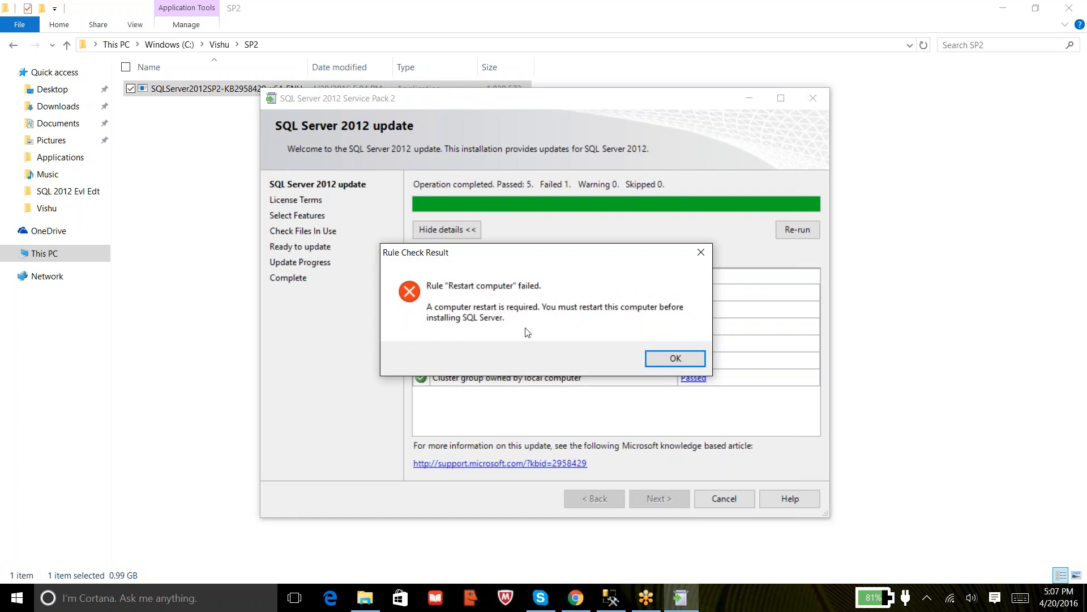
pyautogui.click(665, 360)
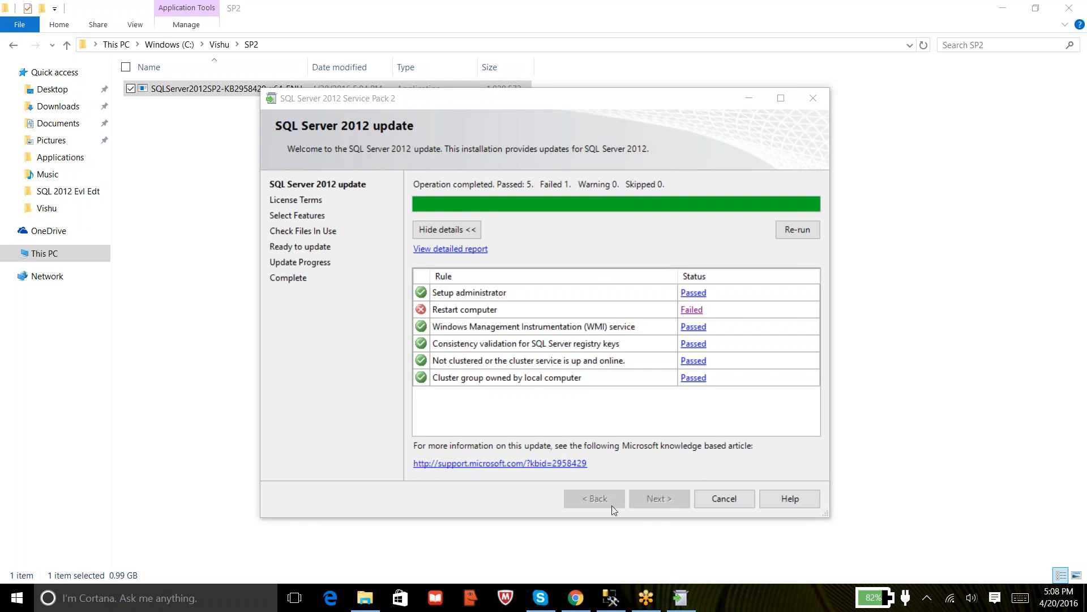
pyautogui.click(718, 498)
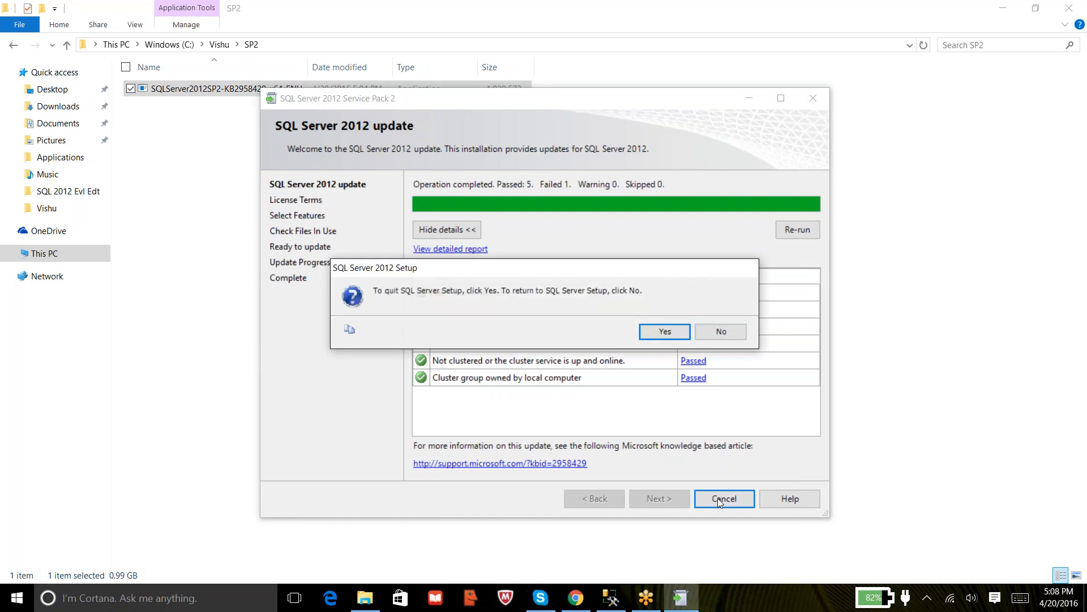
pyautogui.click(723, 333)
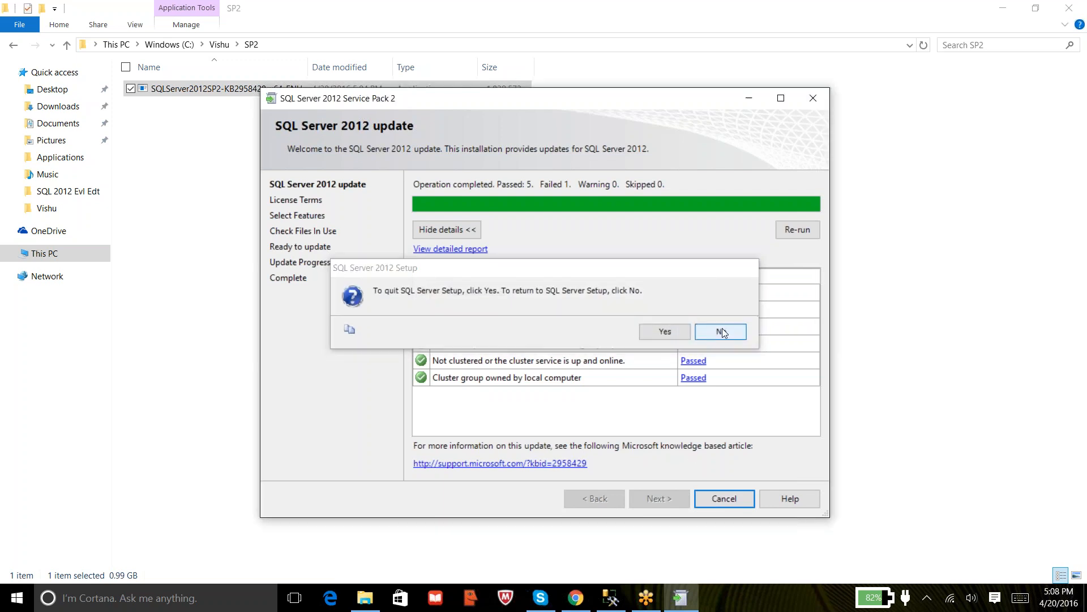
pyautogui.click(743, 496)
pyautogui.click(665, 333)
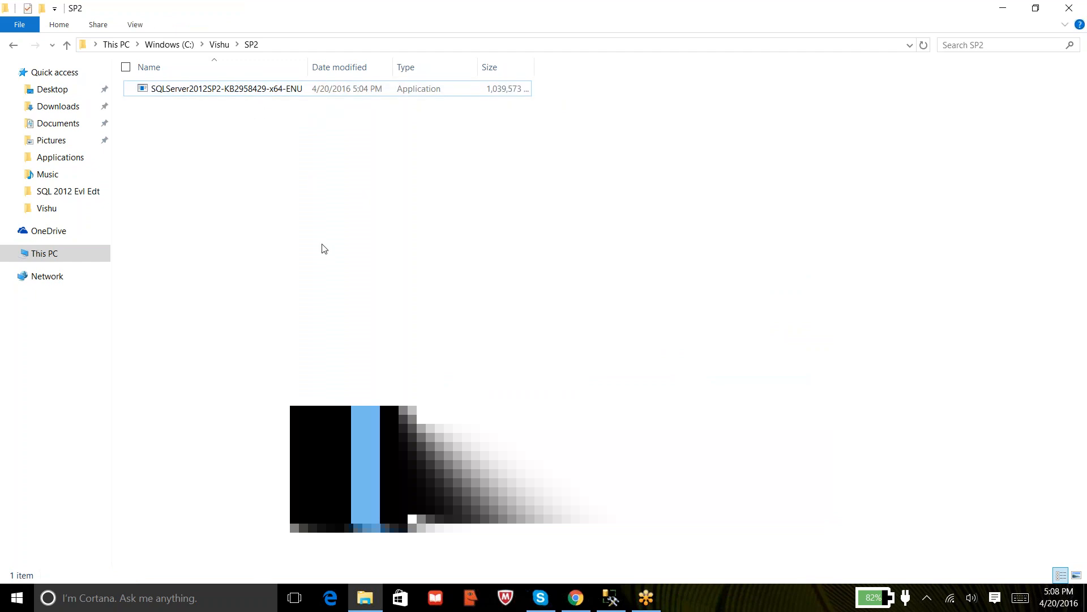
pyautogui.moveTo(611, 598)
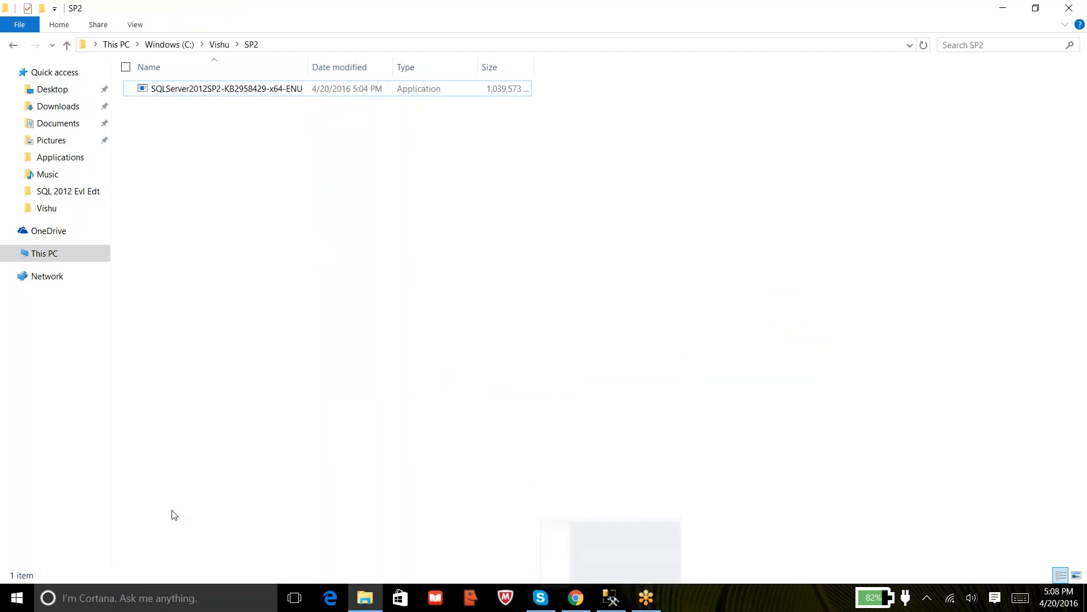
pyautogui.click(80, 608)
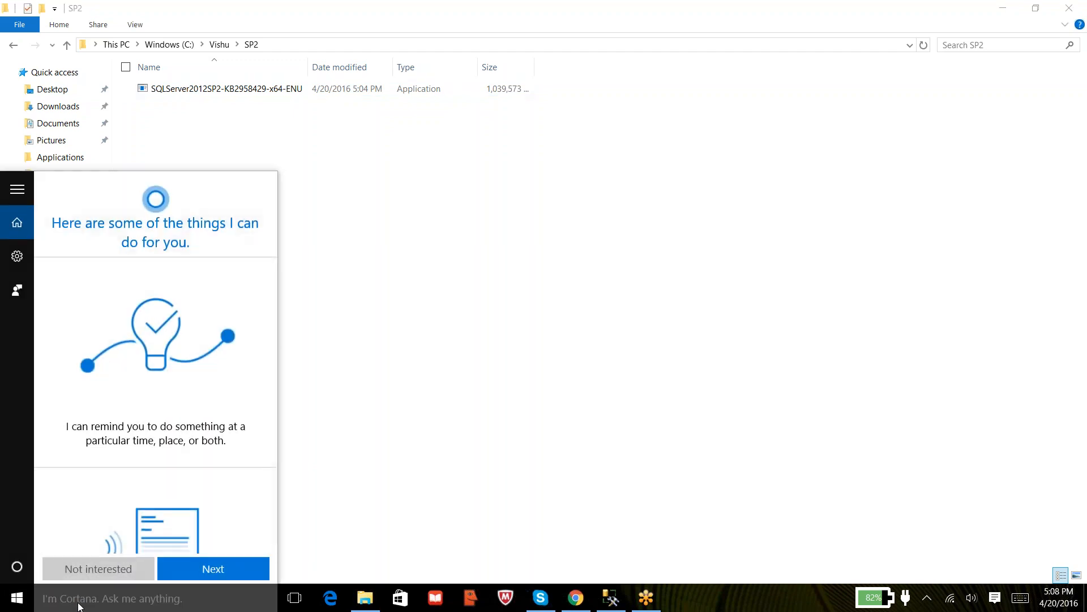
pyautogui.click(453, 404)
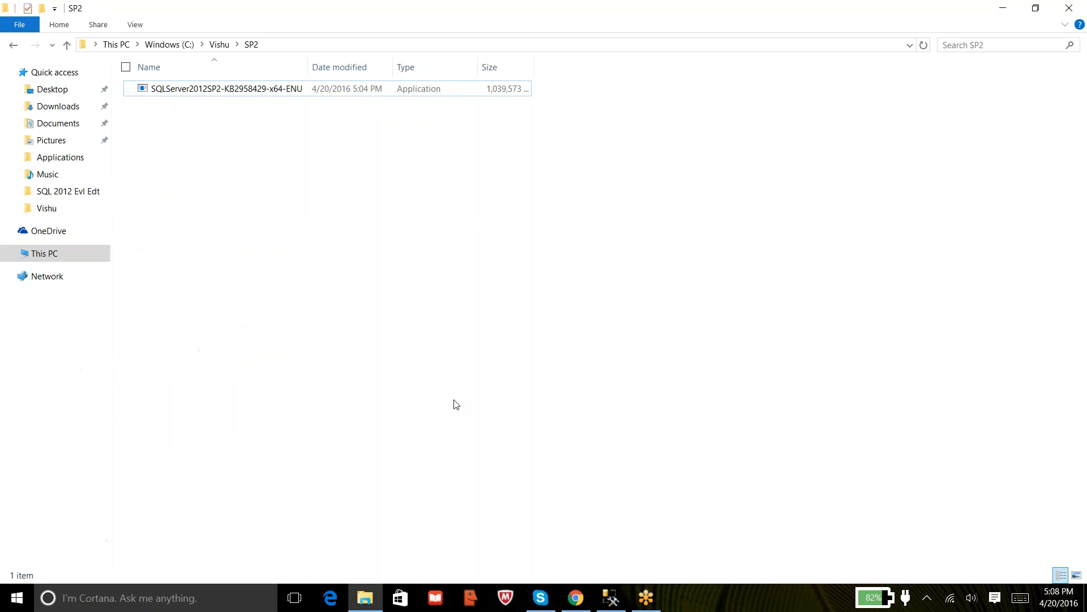
# Step: Switch to Chrome and open the google.com home page in a new tab
pyautogui.click(576, 597)
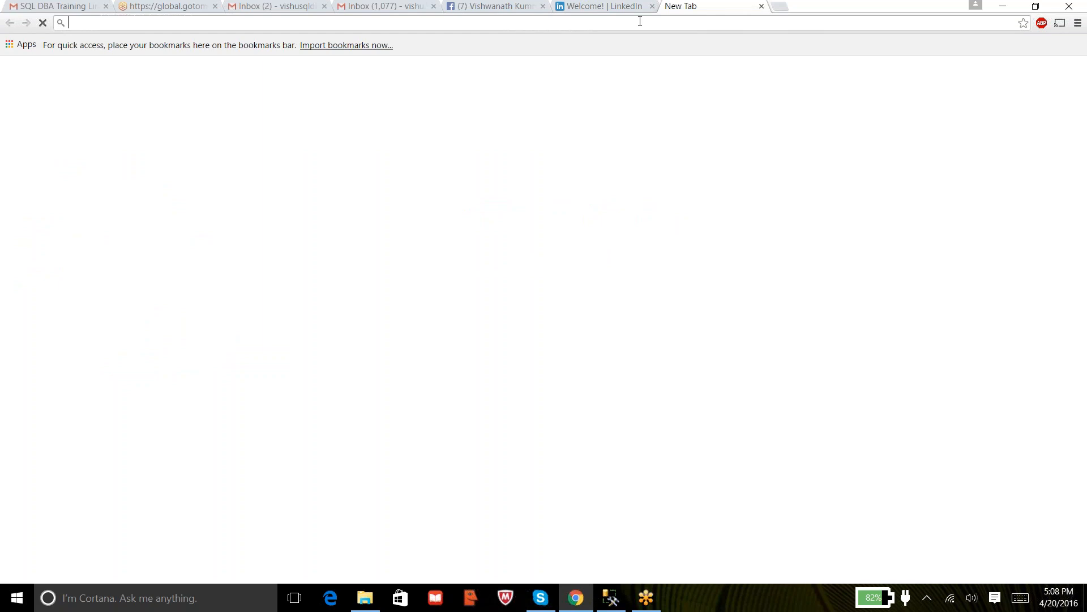
pyautogui.write('google')
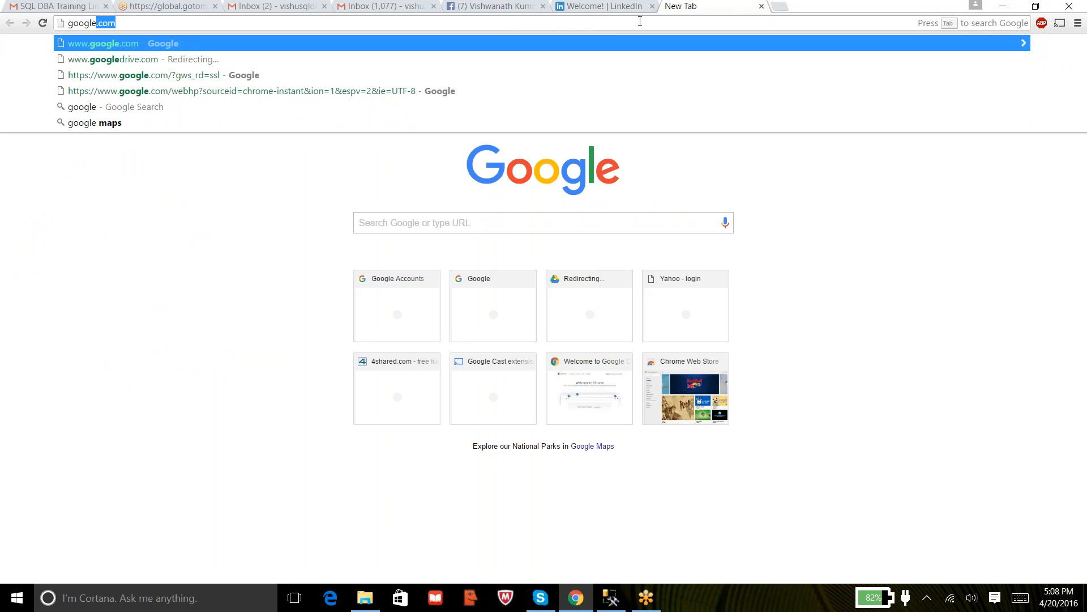
pyautogui.press('Return')
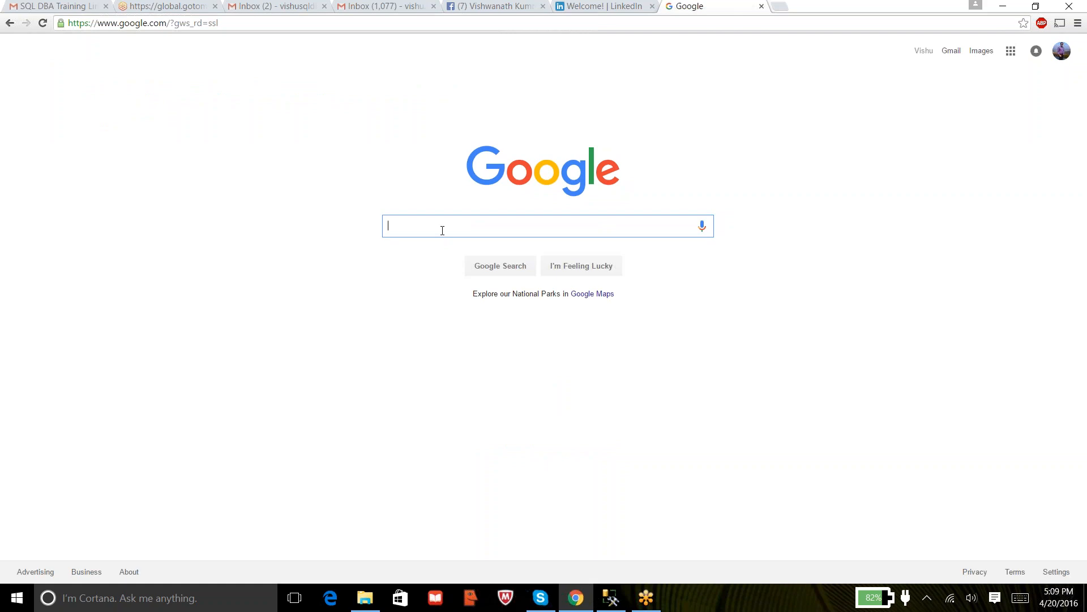
pyautogui.write('configu')
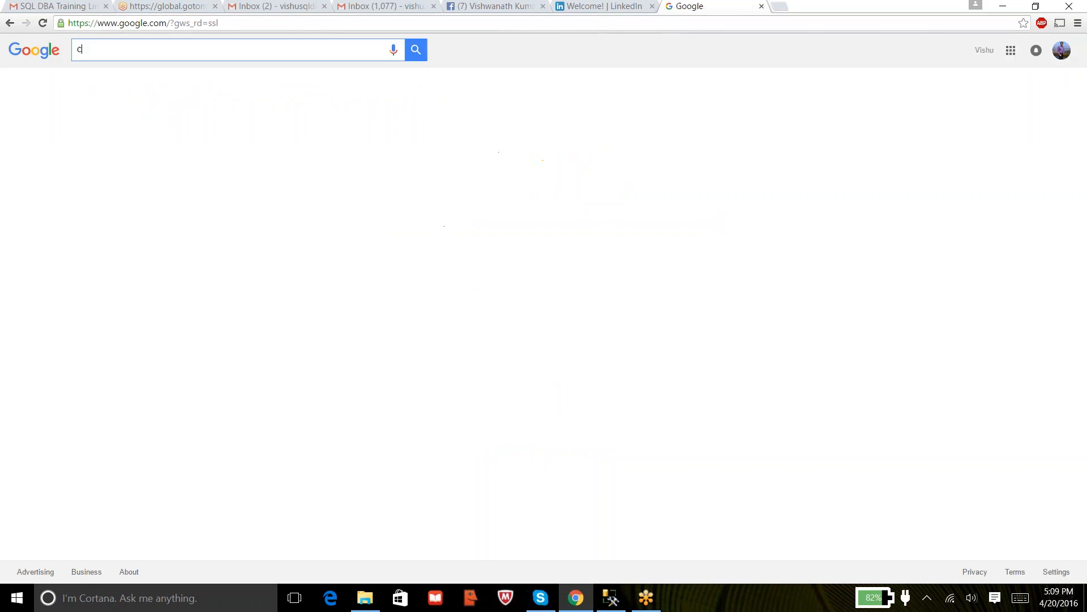
pyautogui.press('BackSpace')
pyautogui.press('BackSpace')
pyautogui.press('BackSpace')
pyautogui.press('BackSpace')
pyautogui.press('BackSpace')
pyautogui.press('BackSpace')
pyautogui.press('BackSpace')
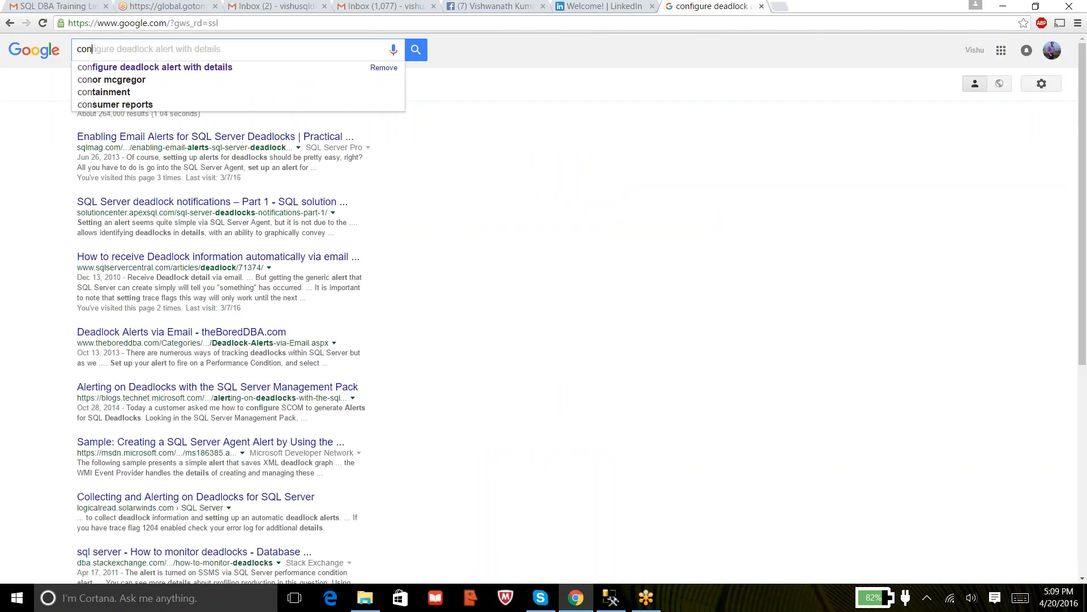
# Step: Search Google for "sql configuration manager in windows 10"
pyautogui.write('SQl')
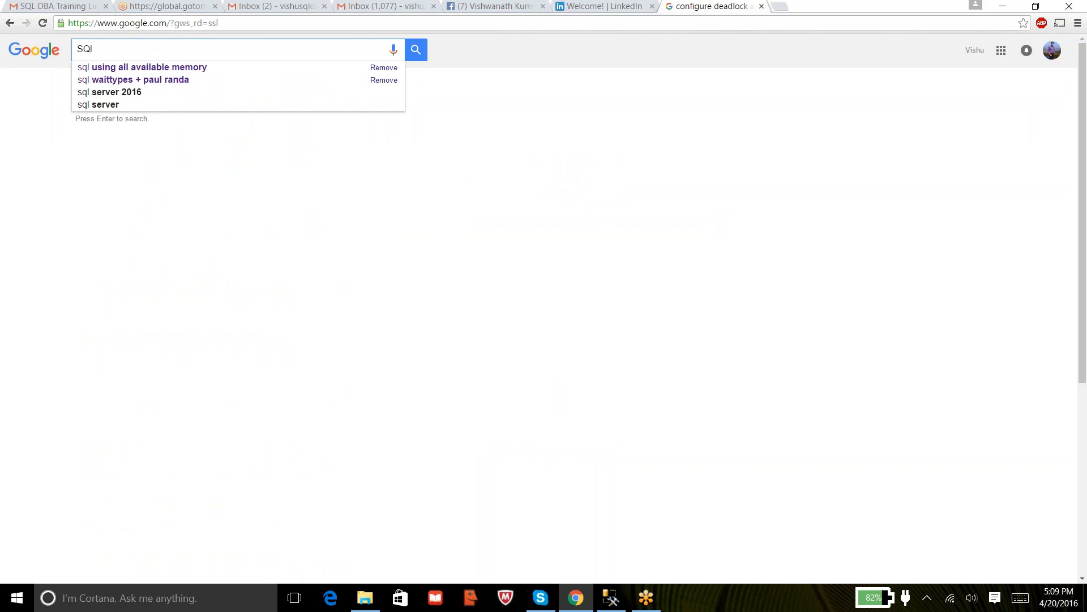
pyautogui.press('BackSpace')
pyautogui.press('BackSpace')
pyautogui.write('L confi')
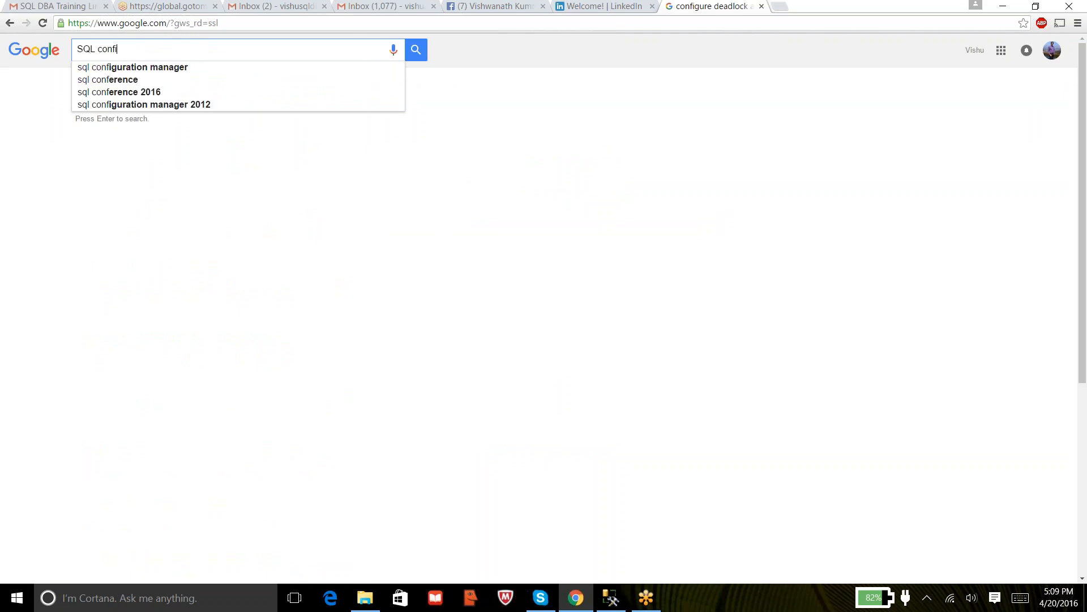
pyautogui.write('guratio')
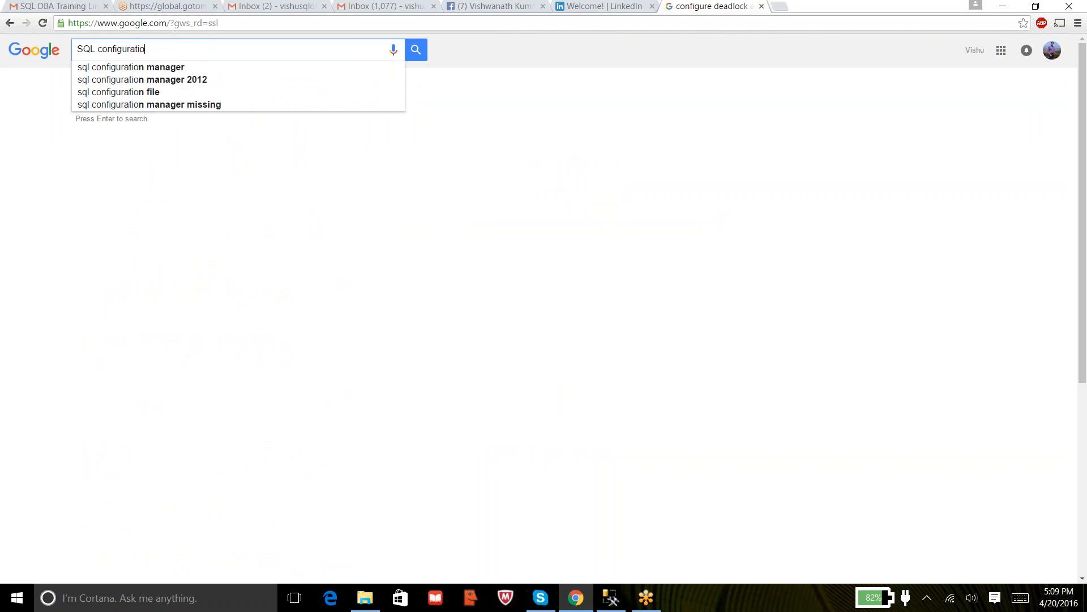
pyautogui.write('n manager ')
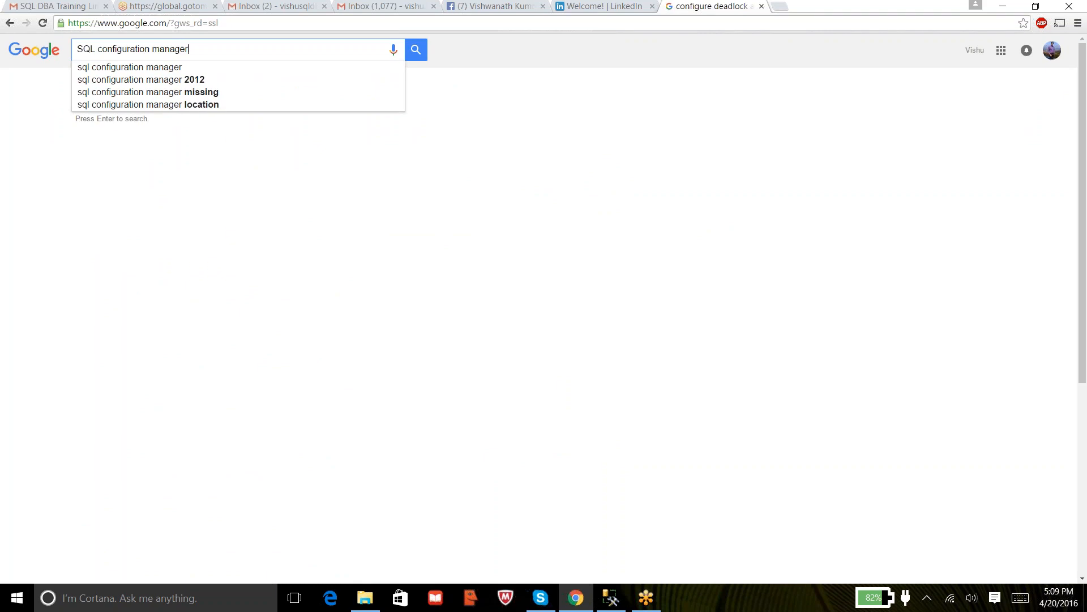
pyautogui.write('in win')
pyautogui.press('Down')
pyautogui.press('Return')
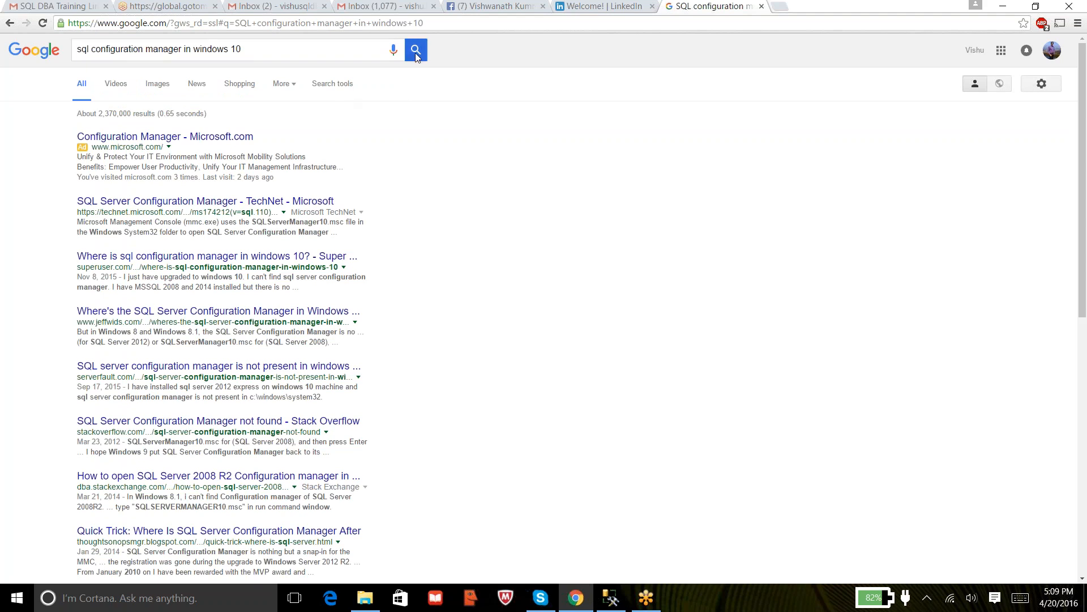
# Step: Open the TechNet result on SQL Server Configuration Manager and copy the file name SQLServerManager11.msc from its text
pyautogui.click(235, 202)
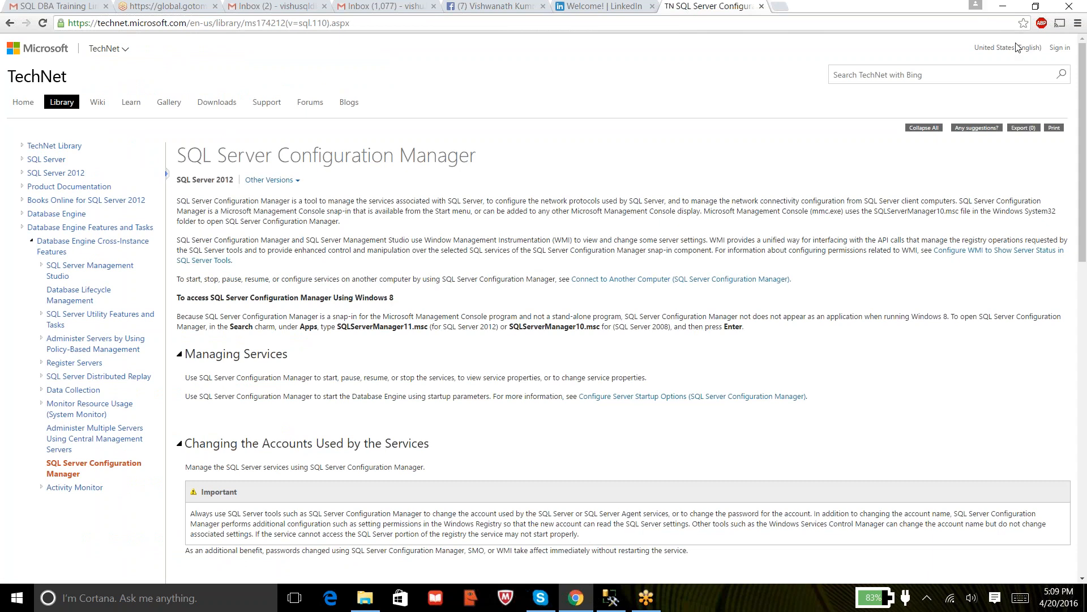
pyautogui.click(1066, 31)
pyautogui.click(1062, 28)
pyautogui.moveTo(339, 326); pyautogui.dragTo(429, 327)
pyautogui.hotkey('ctrl', 'c')
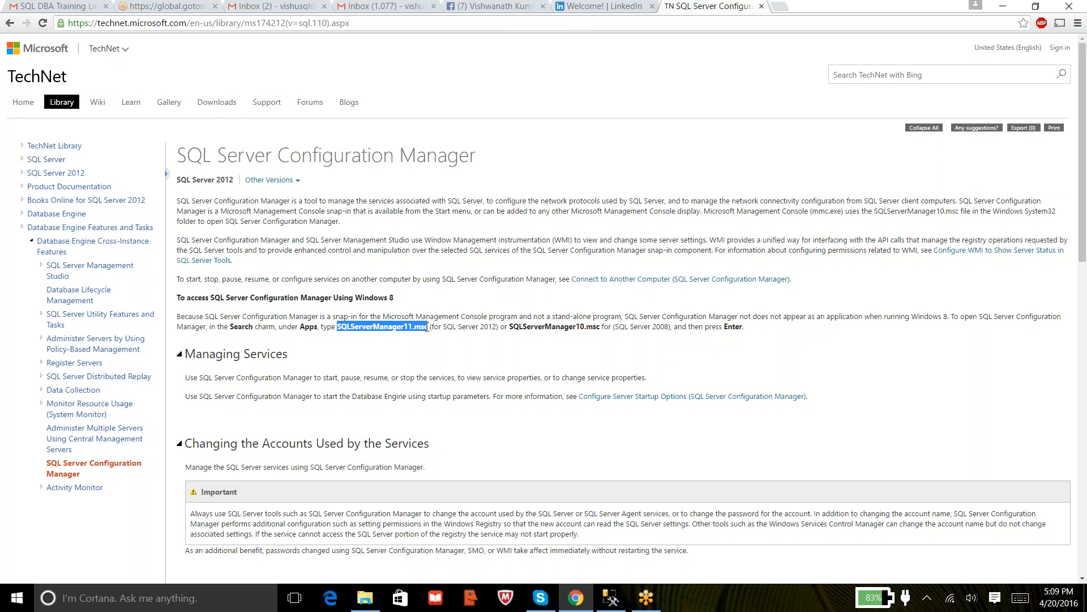
# Step: Search Windows for the copied name SQLServerManager11.msc and open the matching console document
pyautogui.click(120, 598)
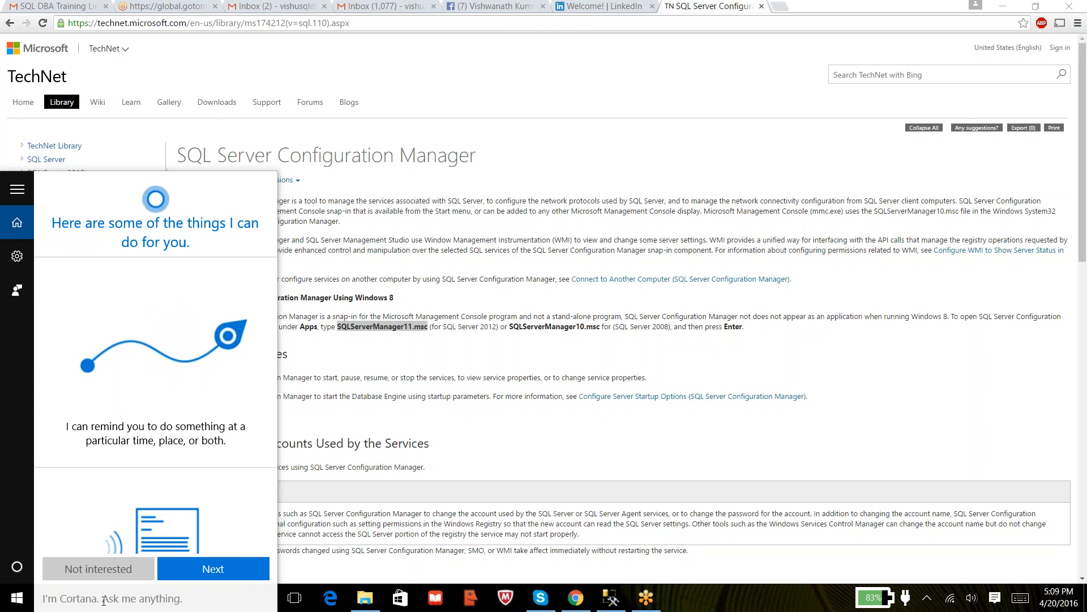
pyautogui.hotkey('ctrl', 'v')
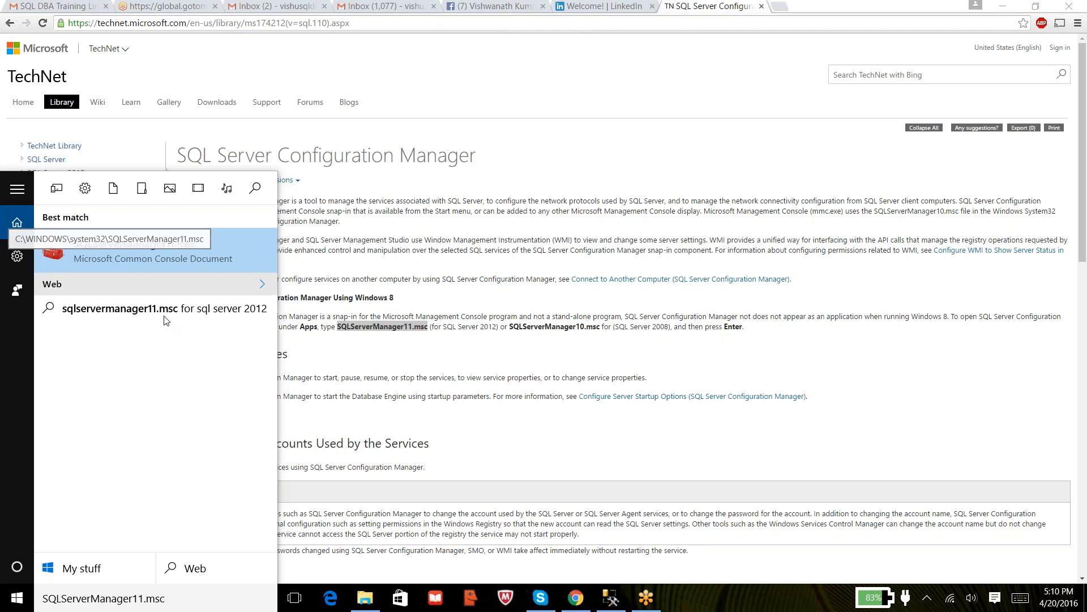
pyautogui.click(179, 252)
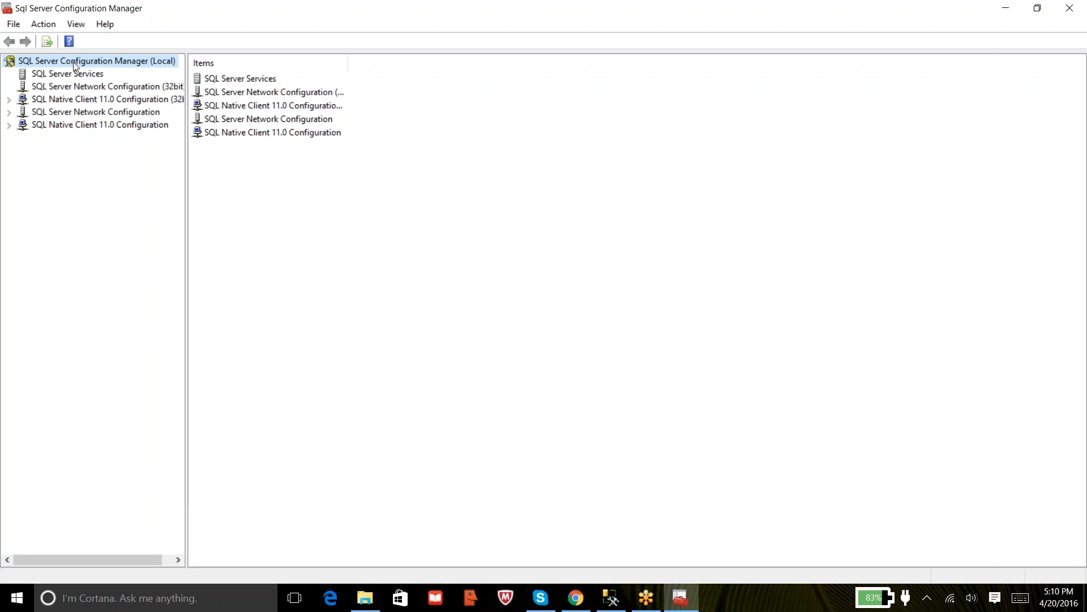
# Step: Show the SQL Server Services list and widen the Name column to fit the full service names
pyautogui.click(57, 79)
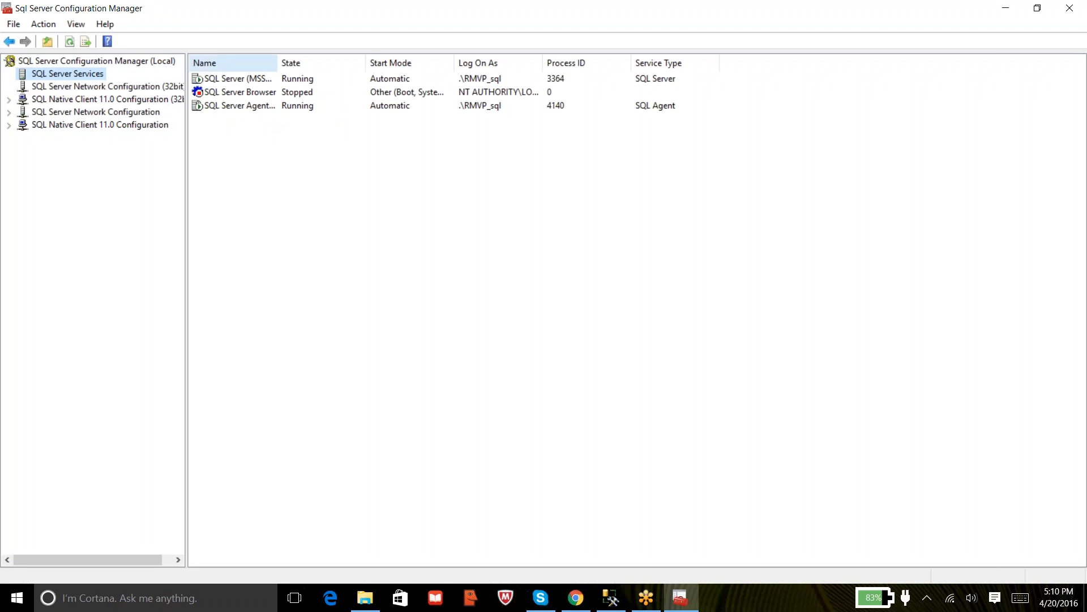
pyautogui.doubleClick(277, 63)
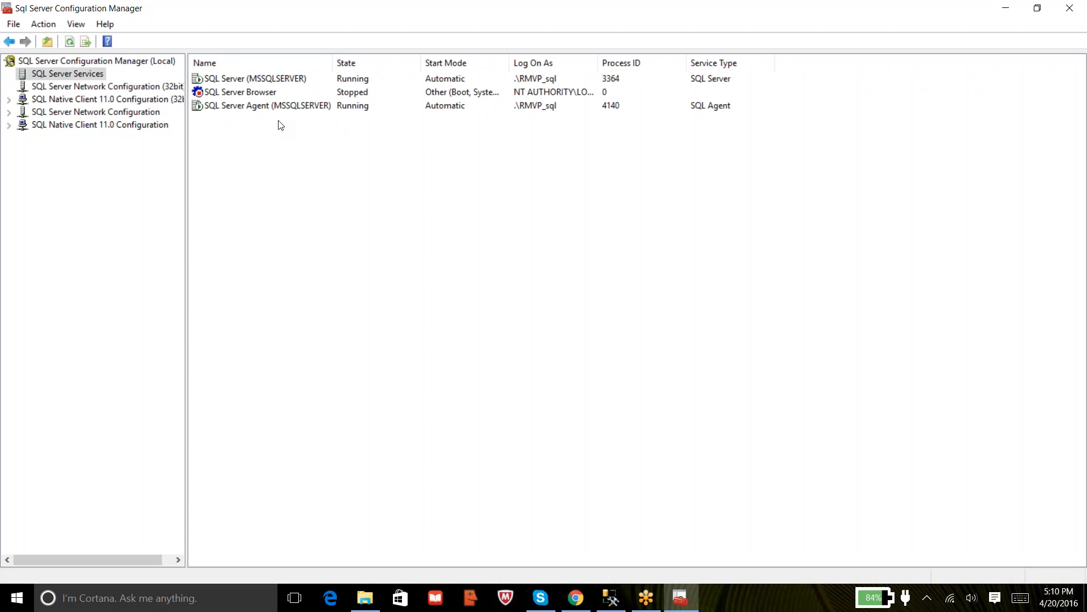
pyautogui.click(275, 81)
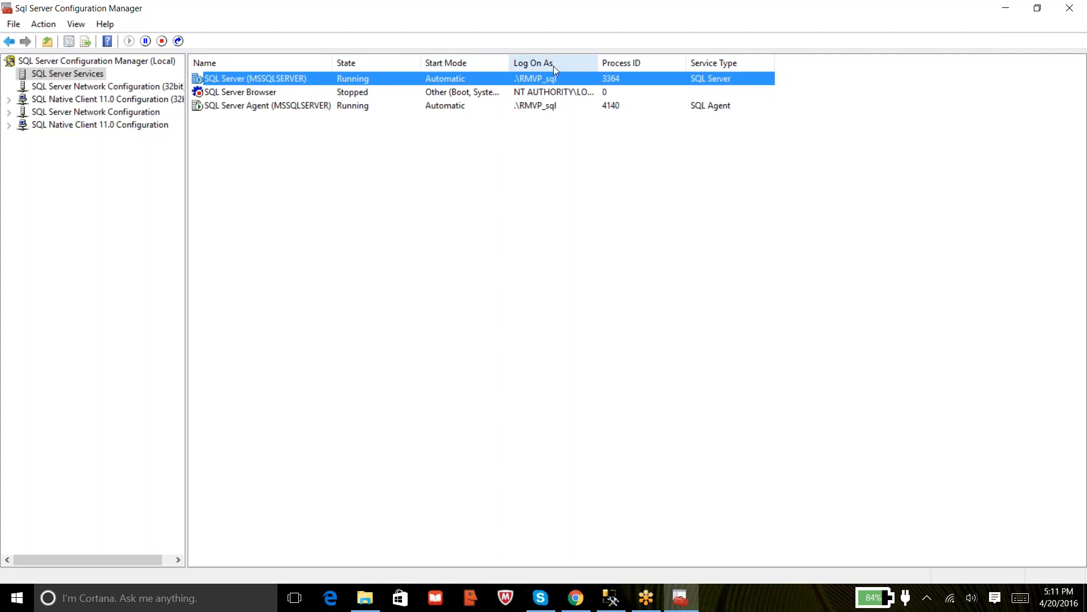
pyautogui.click(434, 213)
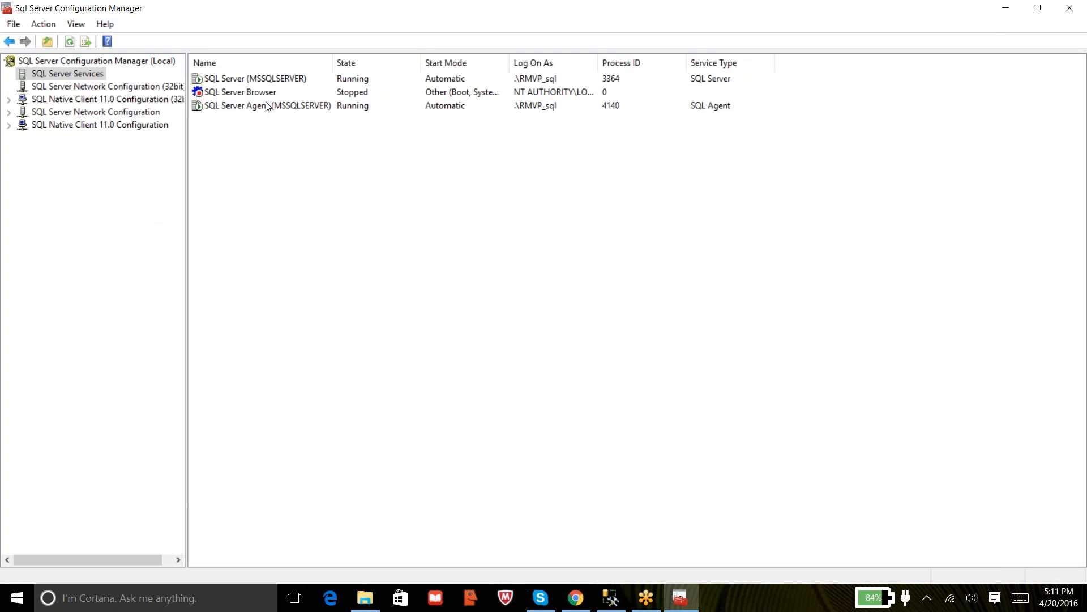
# Step: Review the actions available for the SQL Server (MSSQLSERVER) service and return to the service list
pyautogui.rightClick(208, 85)
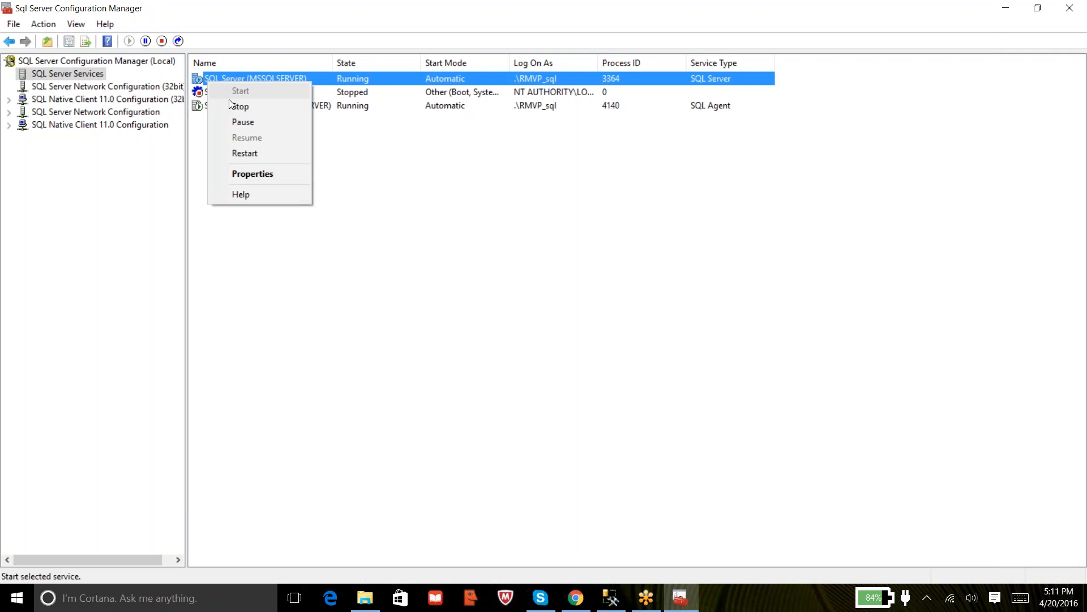
pyautogui.click(277, 153)
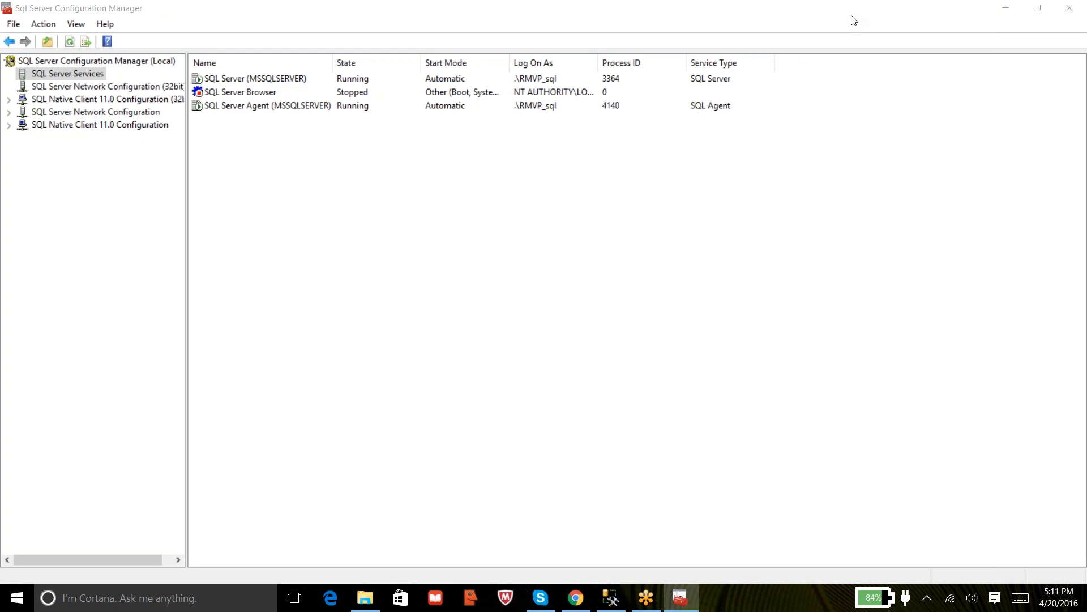
pyautogui.click(279, 187)
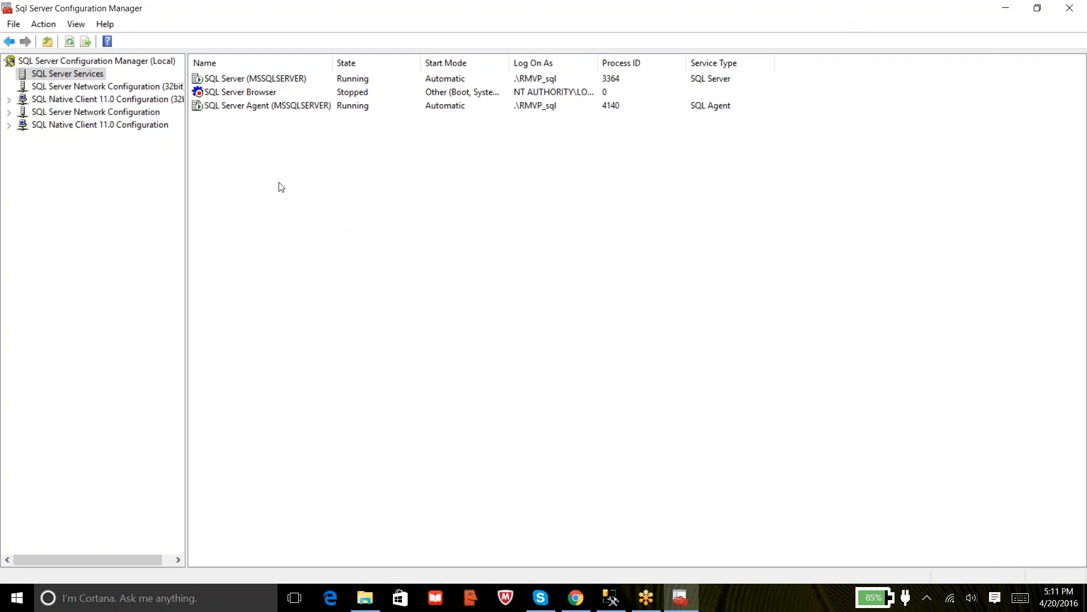
# Step: Open the properties of the TCP/IP protocol under SQL Server Network Configuration, Protocols for MSSQLSERVER
pyautogui.click(9, 113)
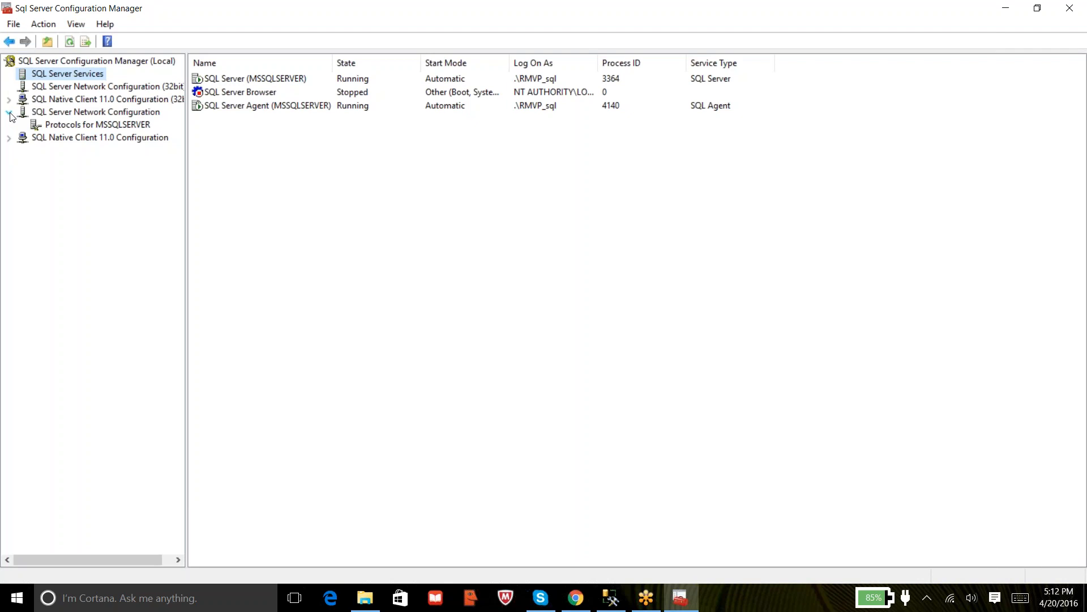
pyautogui.click(66, 125)
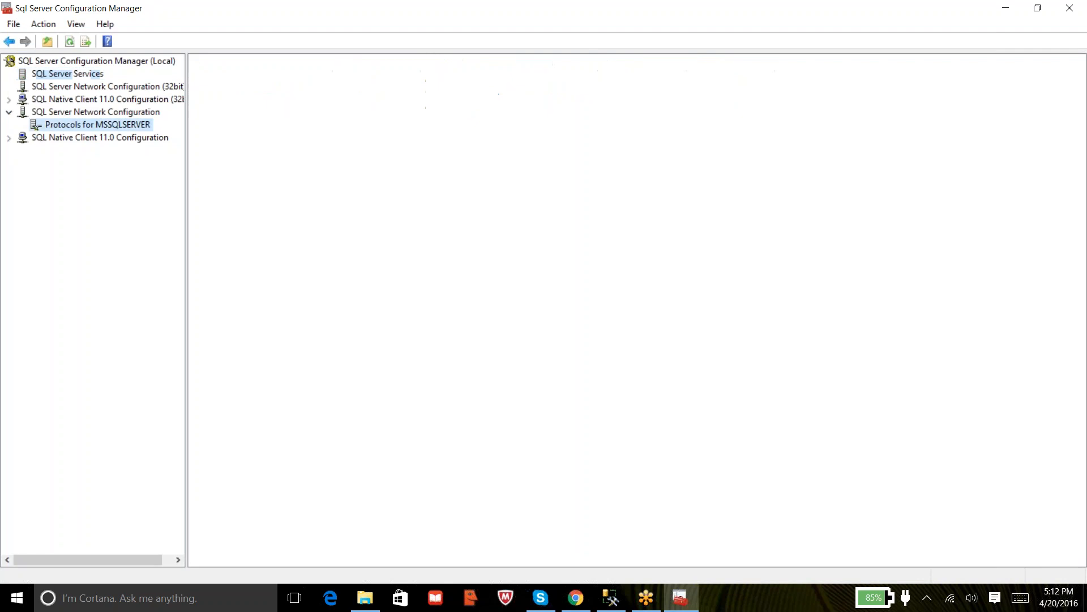
pyautogui.click(206, 108)
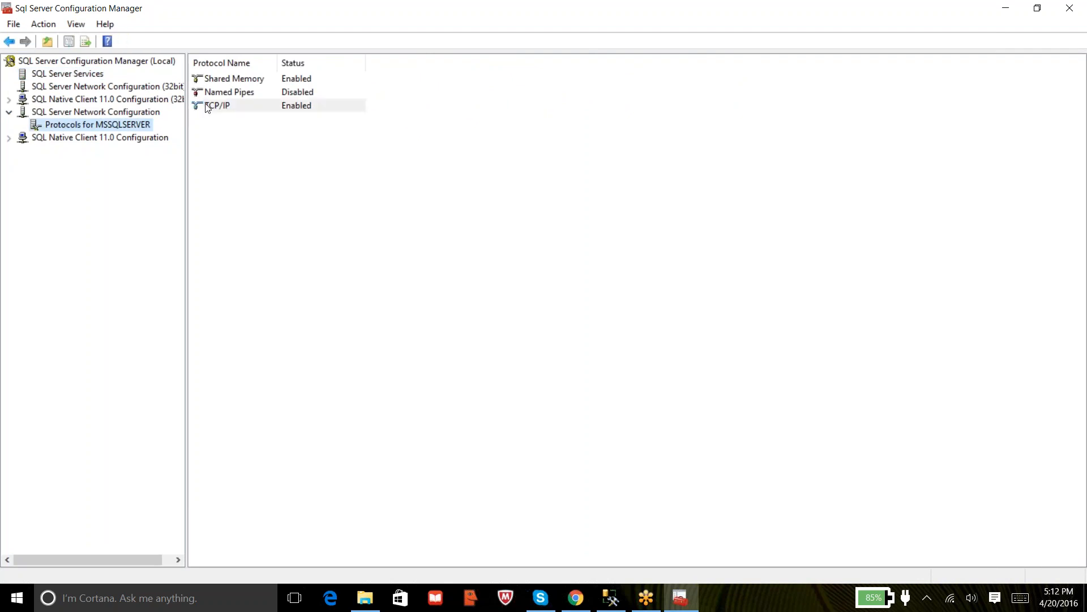
pyautogui.rightClick(206, 108)
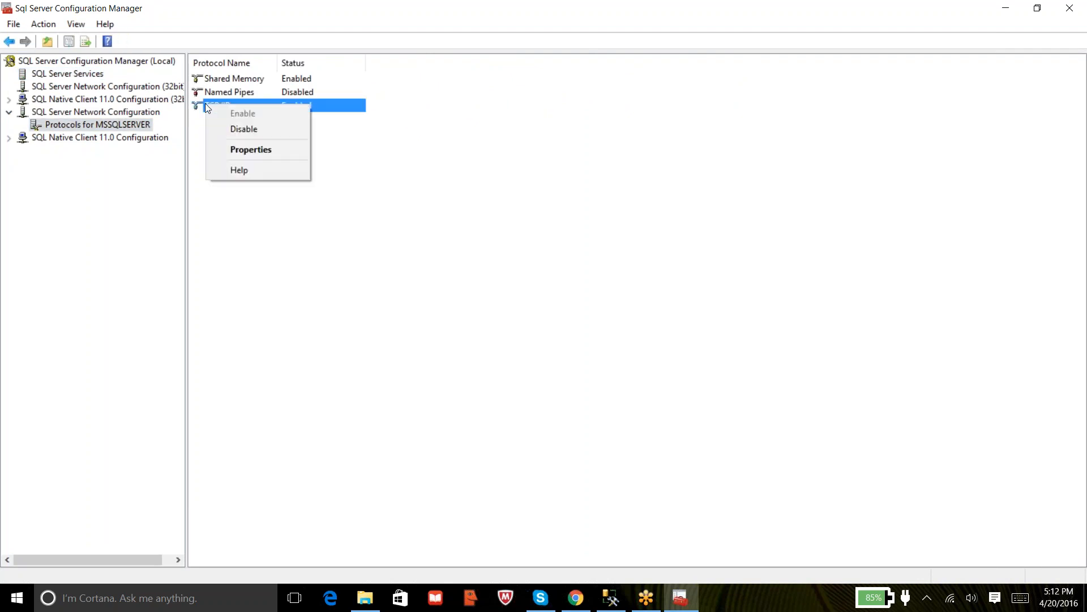
pyautogui.click(260, 150)
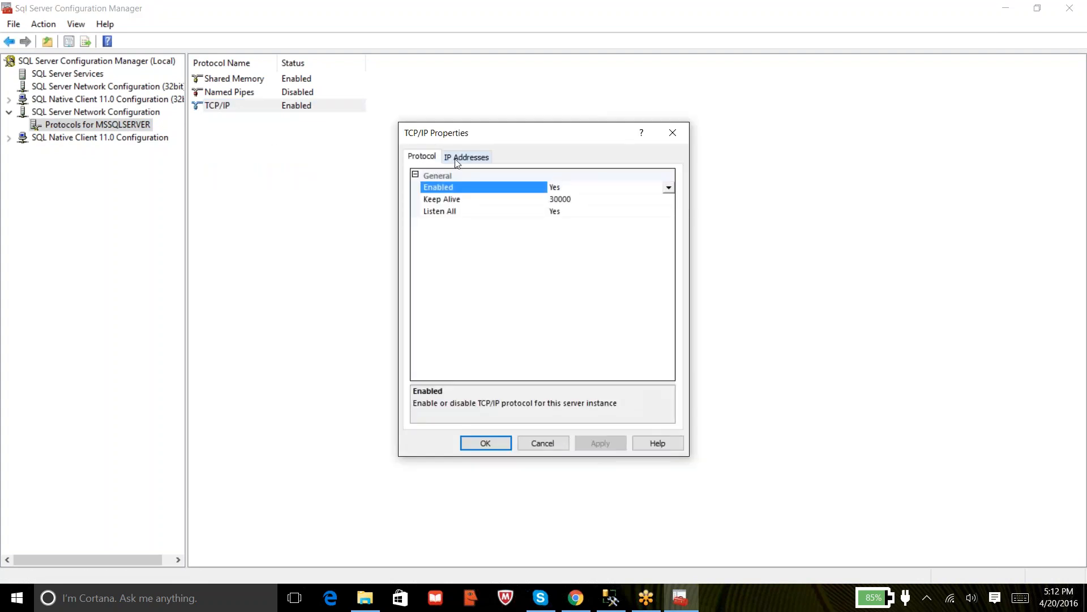
# Step: Check the TCP Port setting of IPAll among the TCP/IP protocol's IP addresses
pyautogui.click(459, 158)
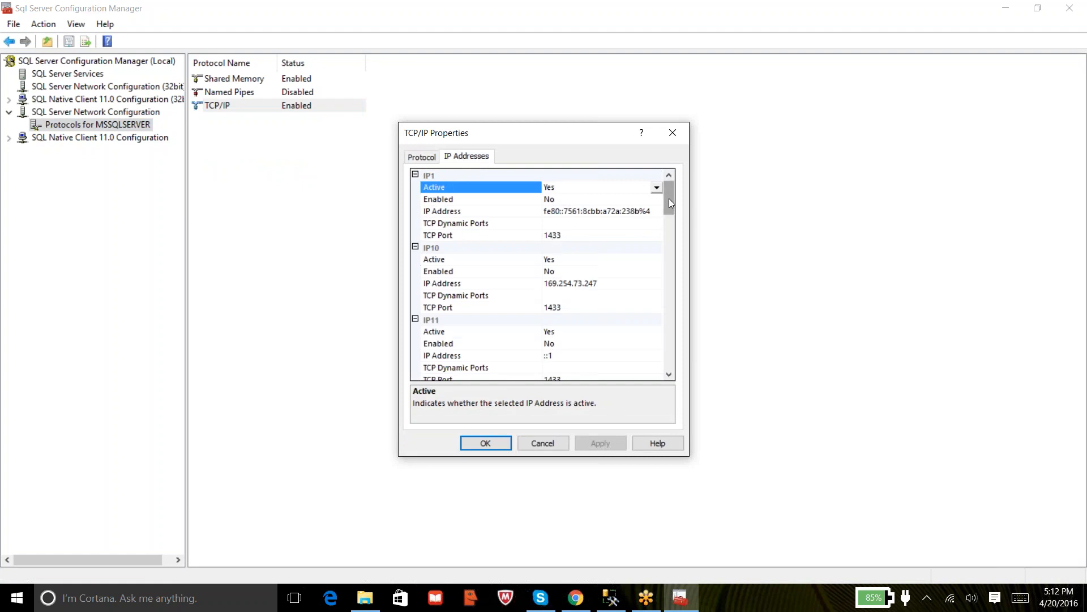
pyautogui.moveTo(668, 198); pyautogui.dragTo(596, 383)
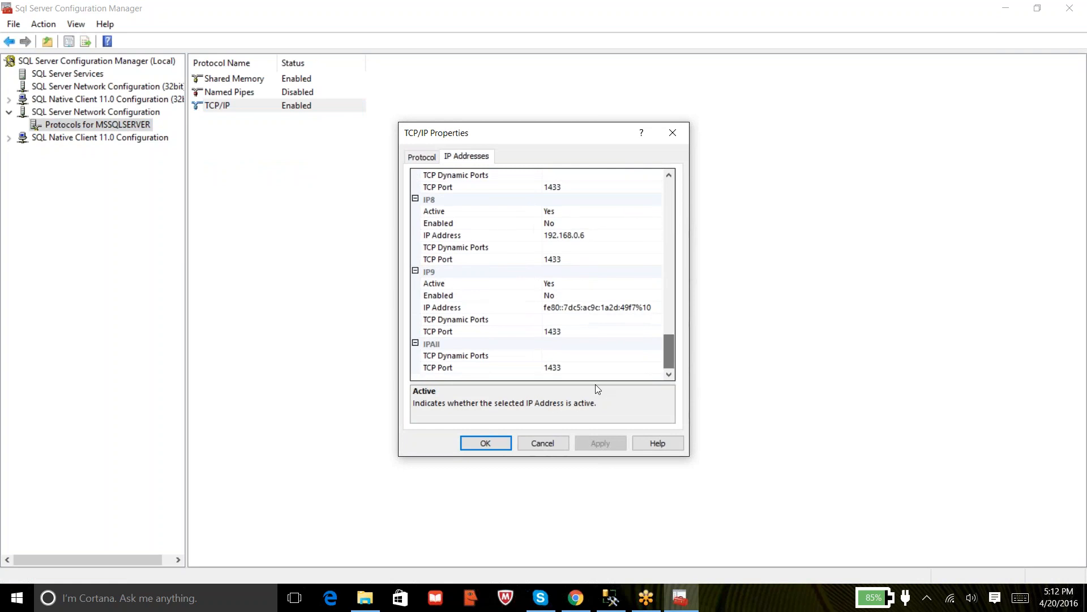
pyautogui.click(570, 370)
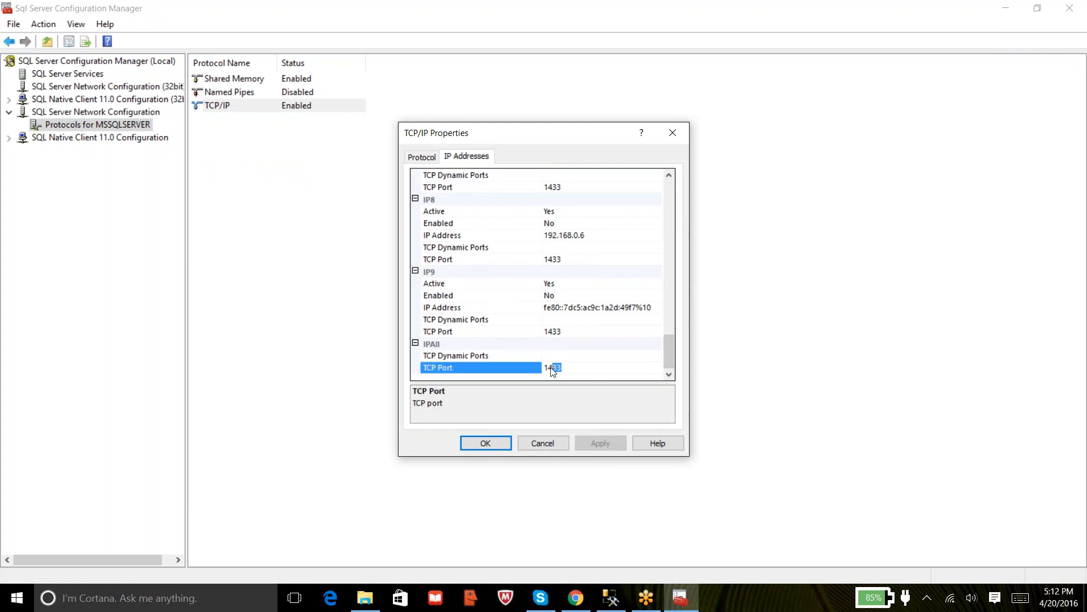
pyautogui.doubleClick(554, 368)
# Step: Switch to SQL Server Management Studio, disconnect the local server and reconnect to its Database Engine with Windows Authentication
pyautogui.click(610, 599)
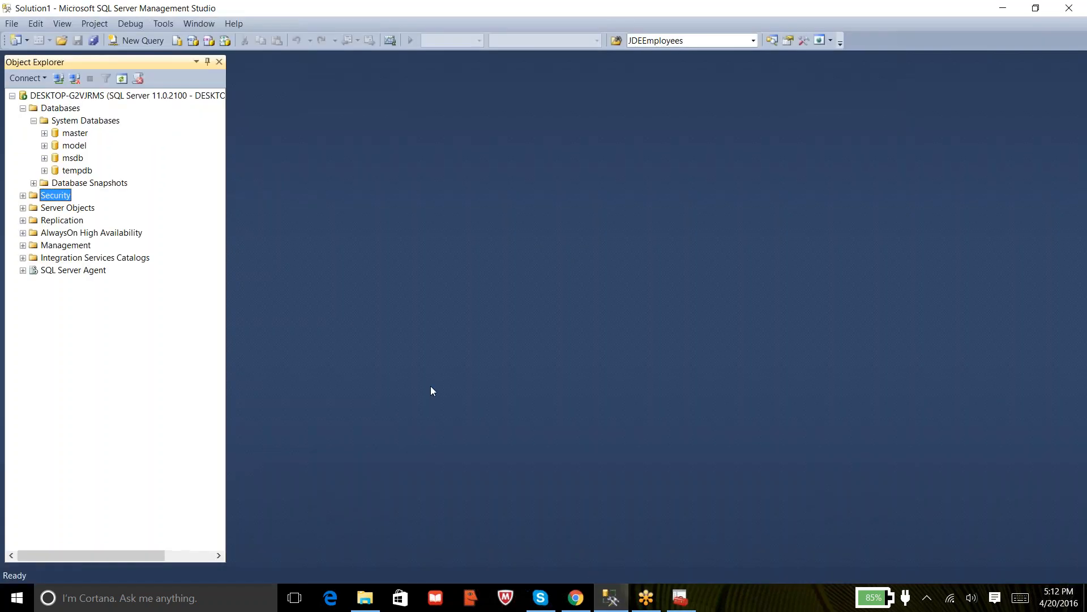
pyautogui.click(67, 96)
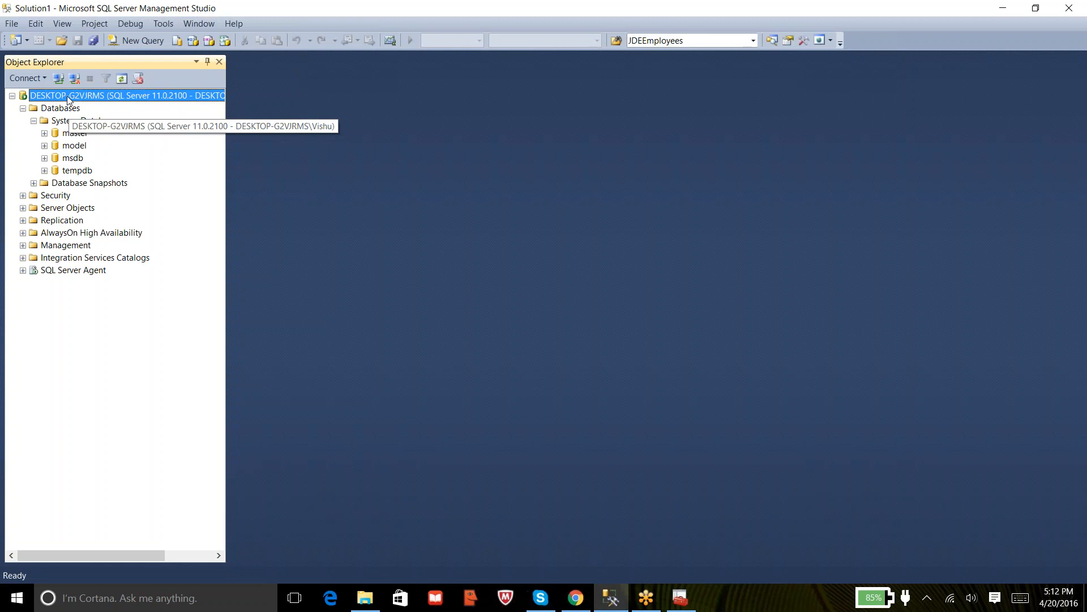
pyautogui.click(13, 97)
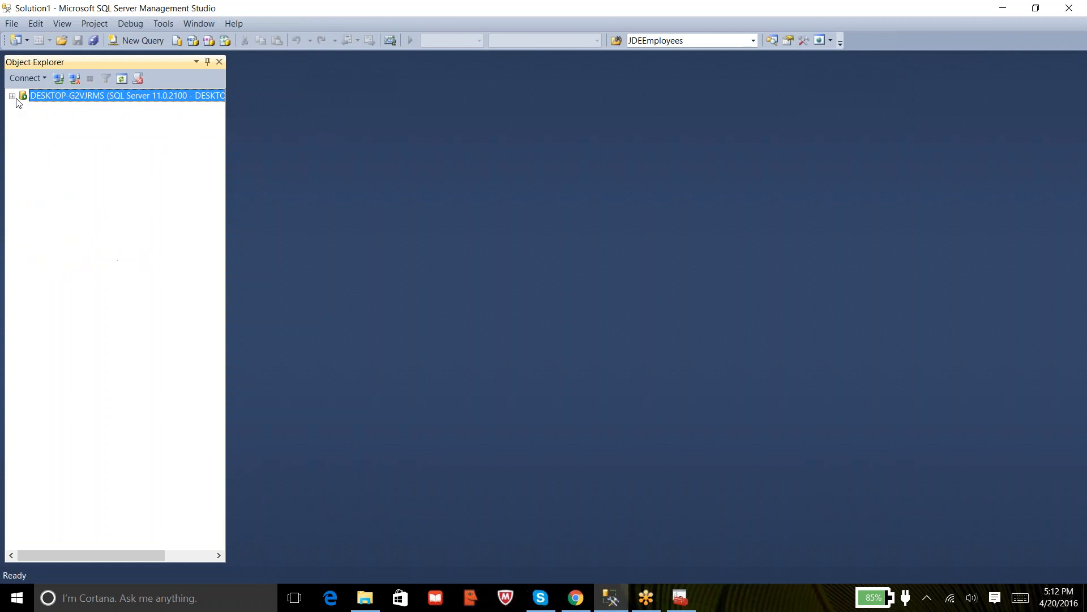
pyautogui.click(76, 81)
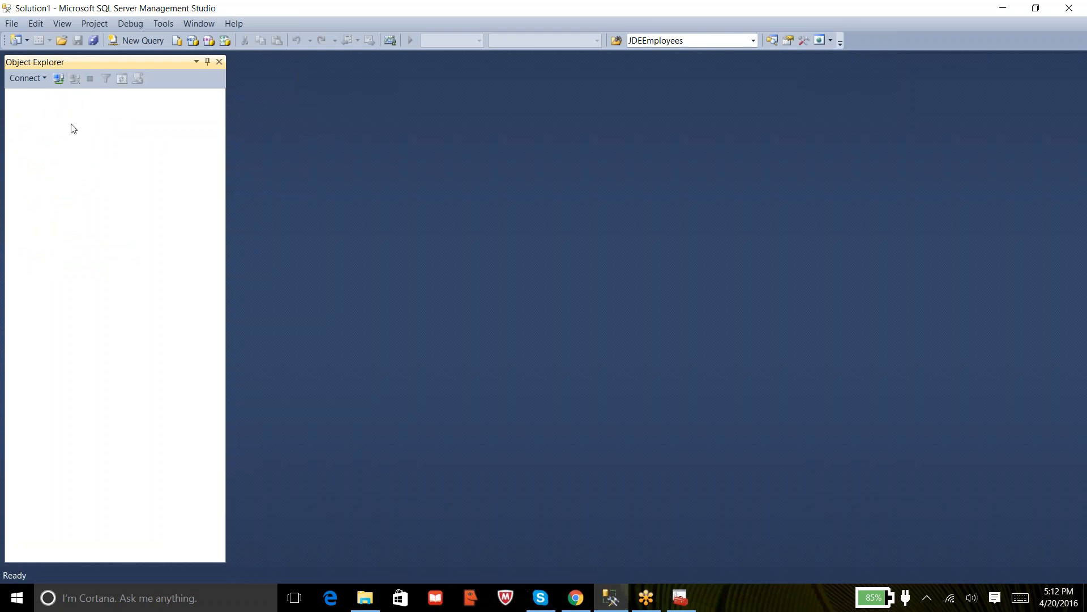
pyautogui.click(58, 79)
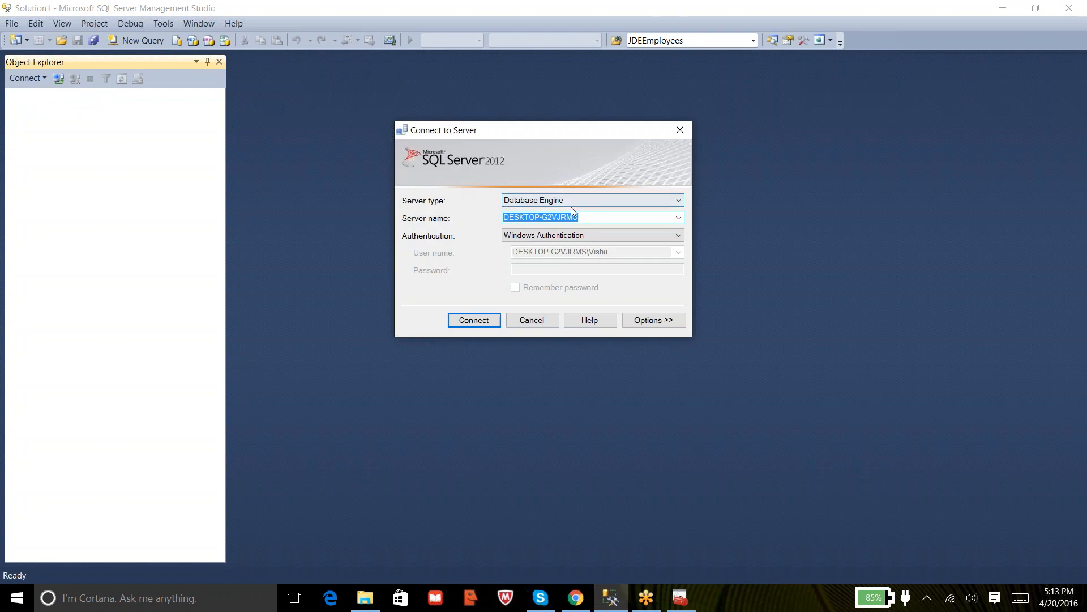
pyautogui.click(472, 318)
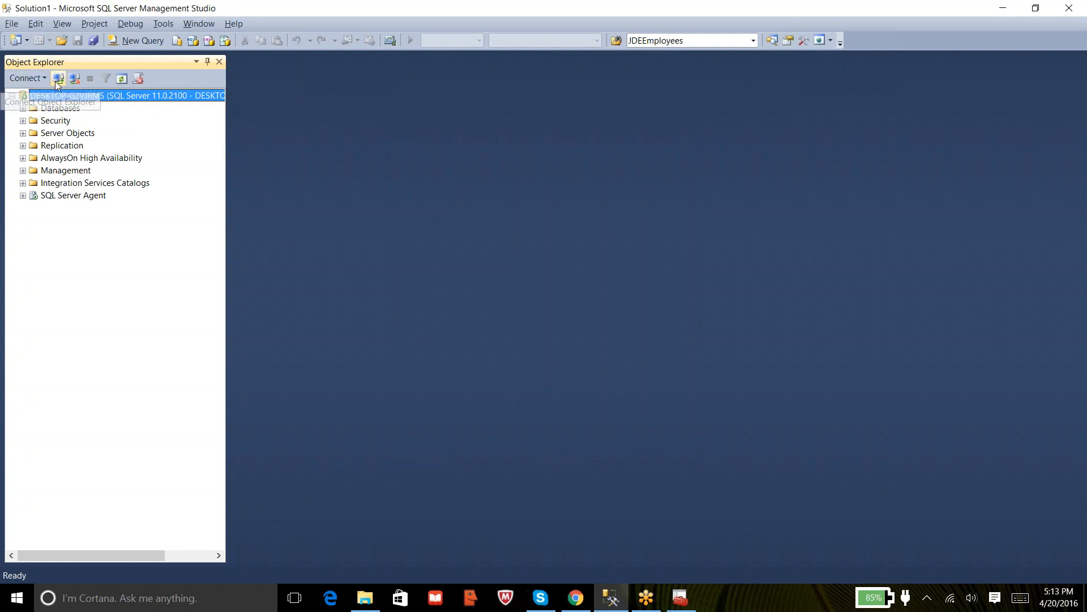
# Step: Open a second Object Explorer connection to the Database Engine using the server name DESKTOP-G2VJRMS,1433 and Windows Authentication
pyautogui.click(50, 82)
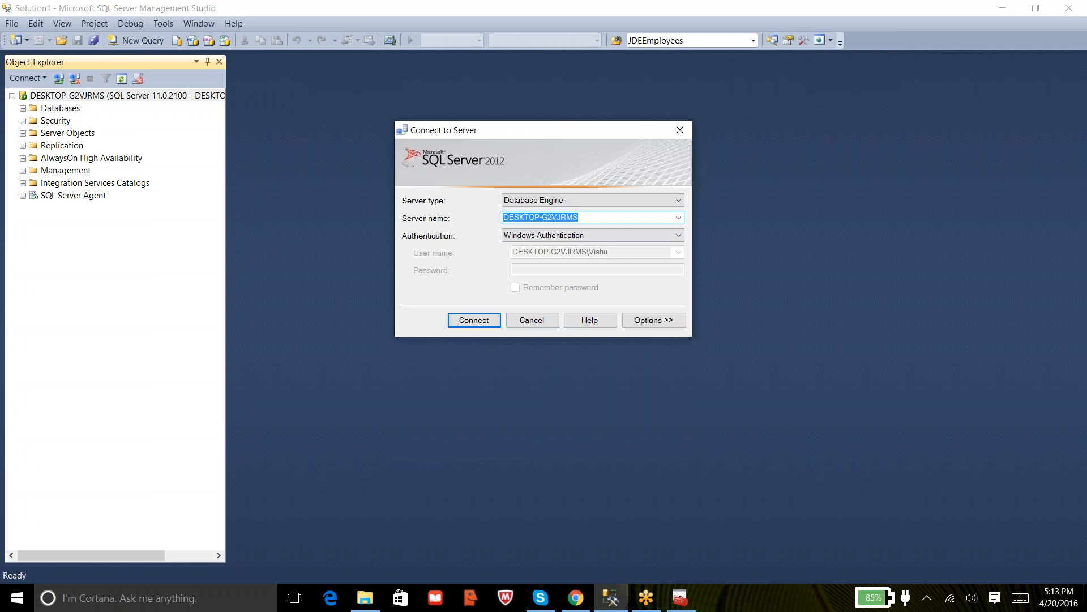
pyautogui.click(592, 218)
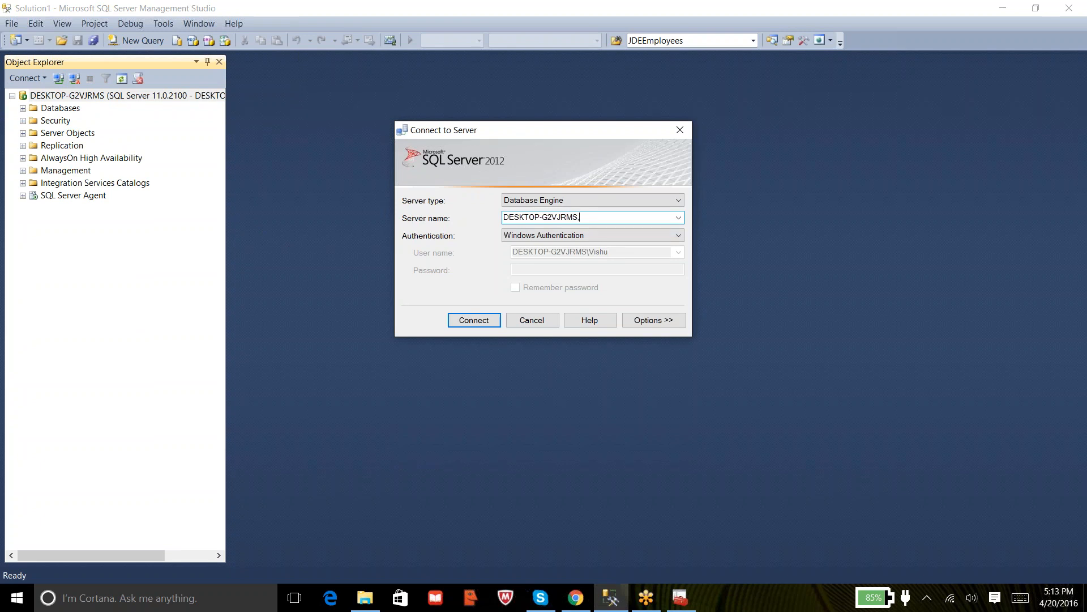
pyautogui.write(',')
pyautogui.write('SQLServerManager11.msc')
pyautogui.hotkey('ctrl', 'z')
pyautogui.write('1433')
pyautogui.press('BackSpace')
pyautogui.press('BackSpace')
pyautogui.press('BackSpace')
pyautogui.press('BackSpace')
pyautogui.write(',1433')
pyautogui.press('Return')
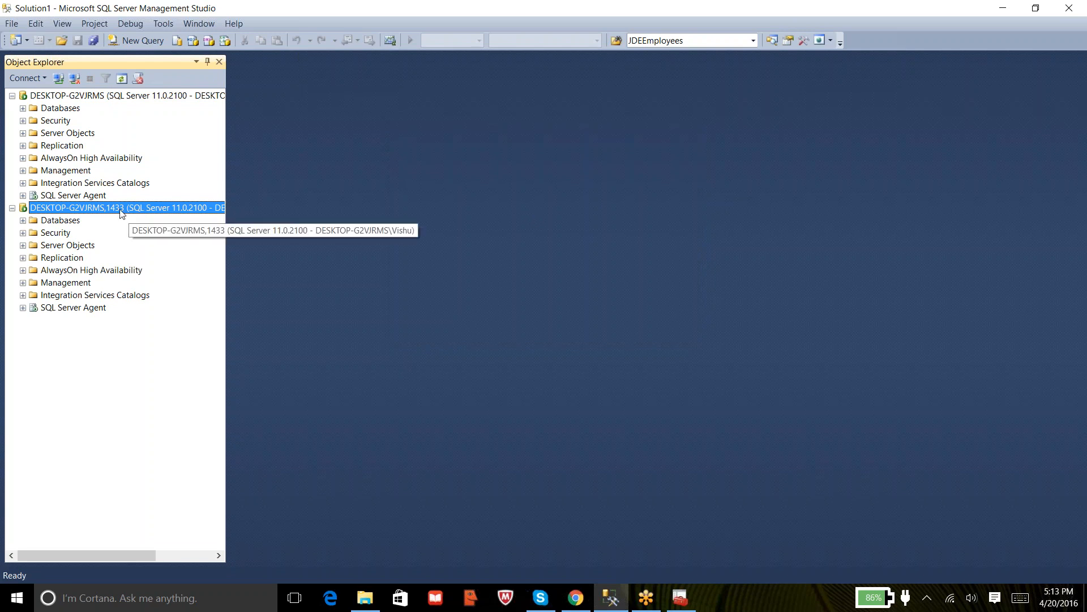
pyautogui.click(109, 97)
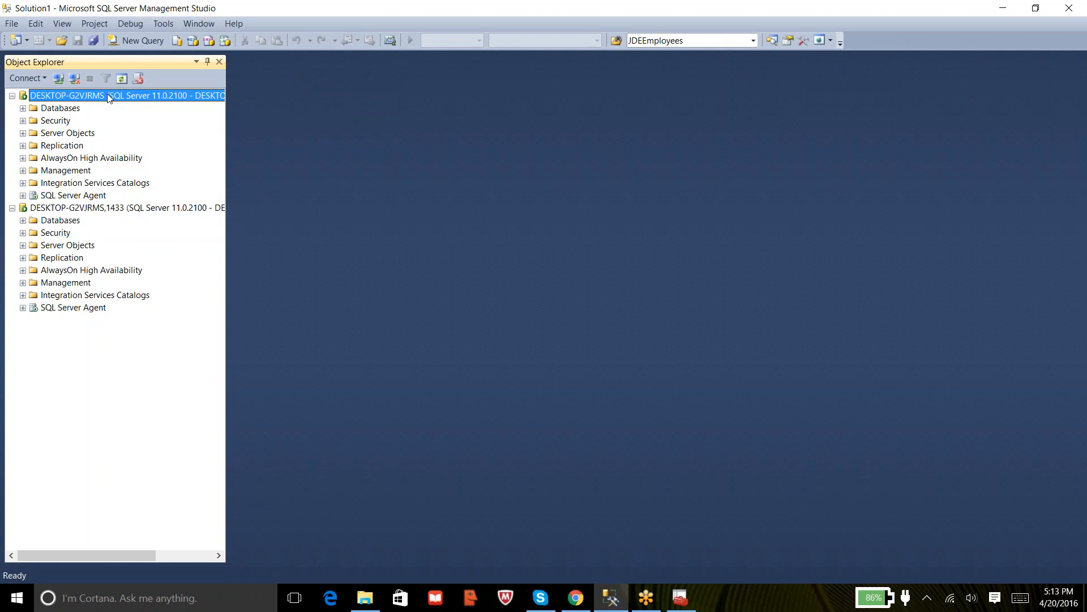
# Step: Switch to SQL Server Configuration Manager and open the properties of the SQL Server (MSSQLSERVER) service
pyautogui.moveTo(679, 597)
pyautogui.click(661, 556)
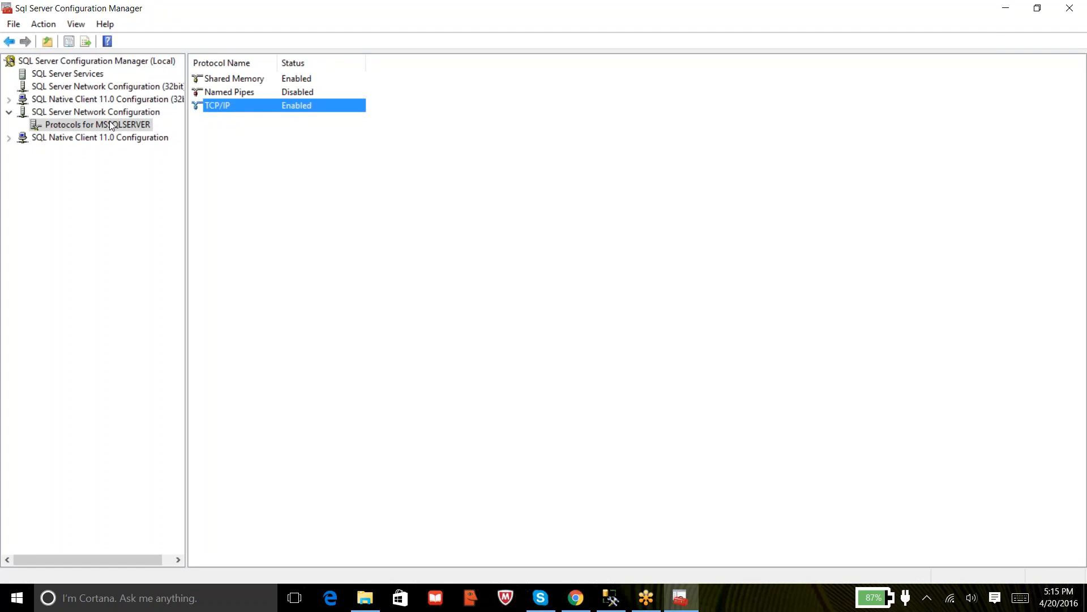
pyautogui.click(80, 78)
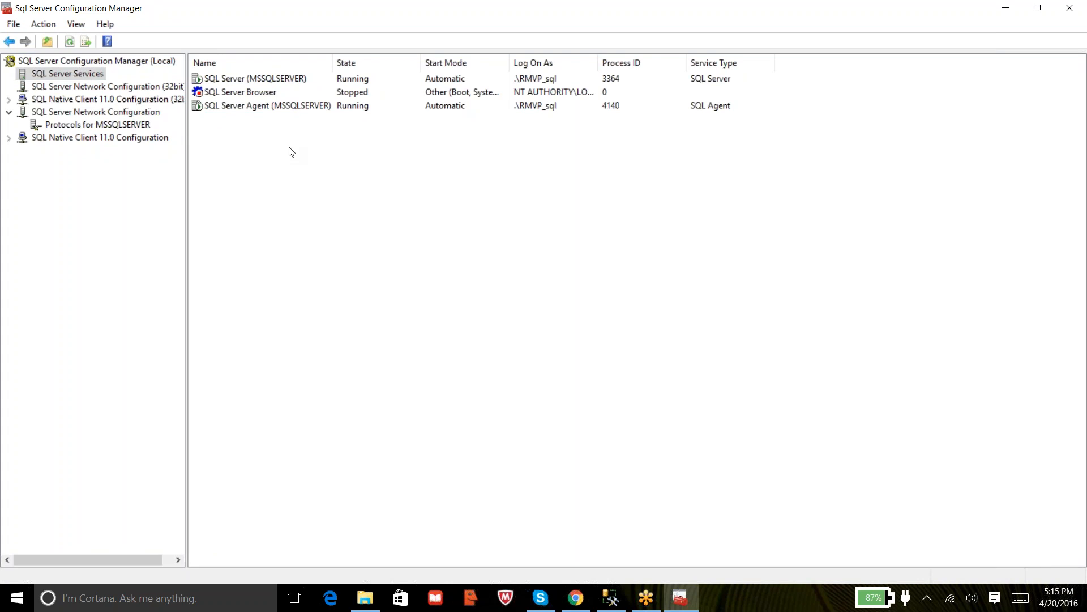
pyautogui.click(262, 84)
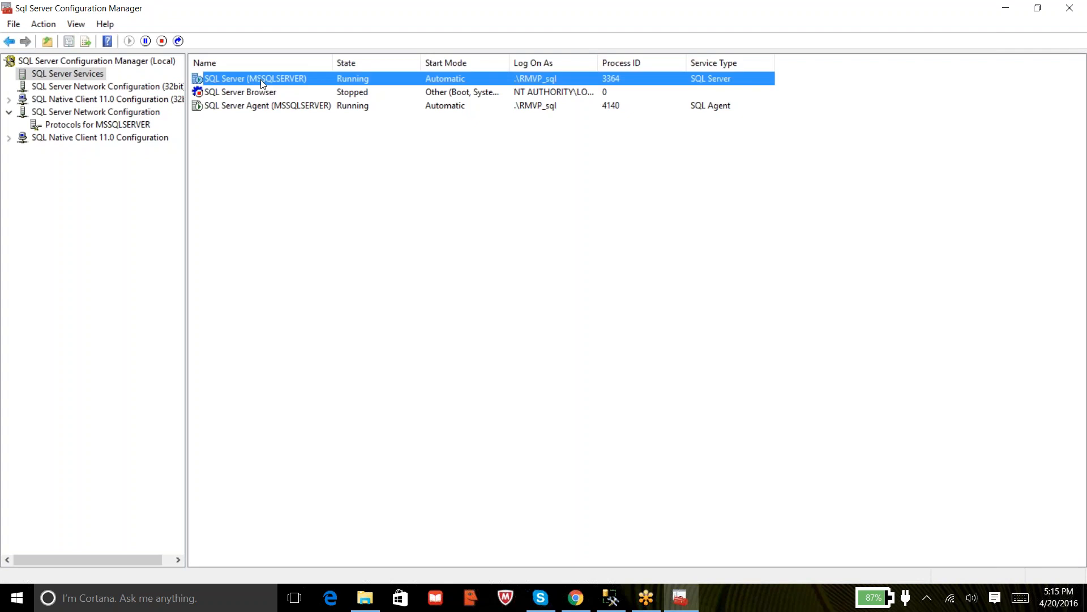
pyautogui.rightClick(260, 79)
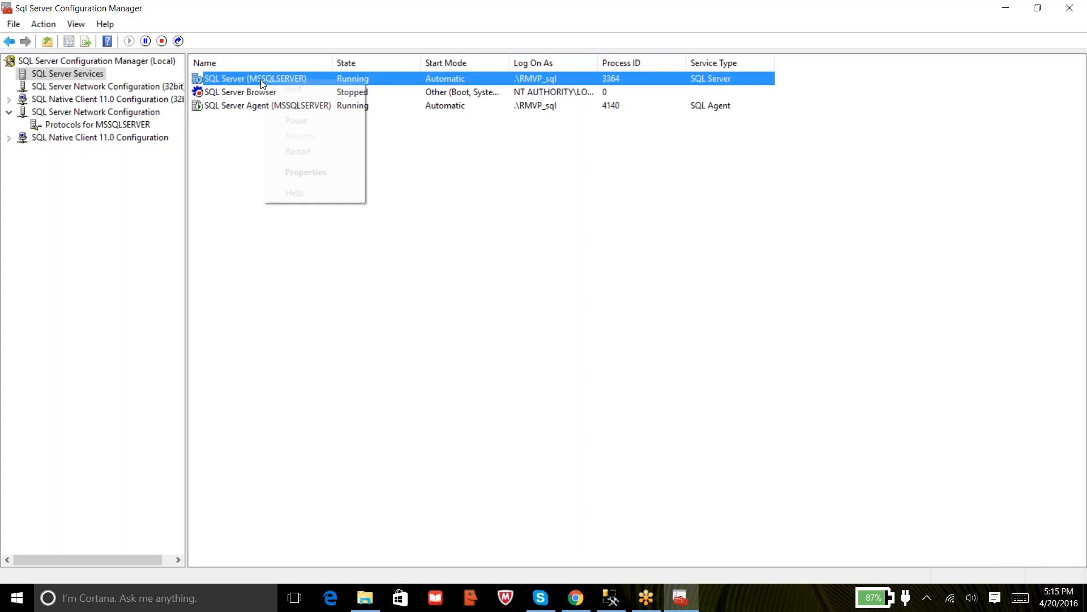
pyautogui.click(291, 172)
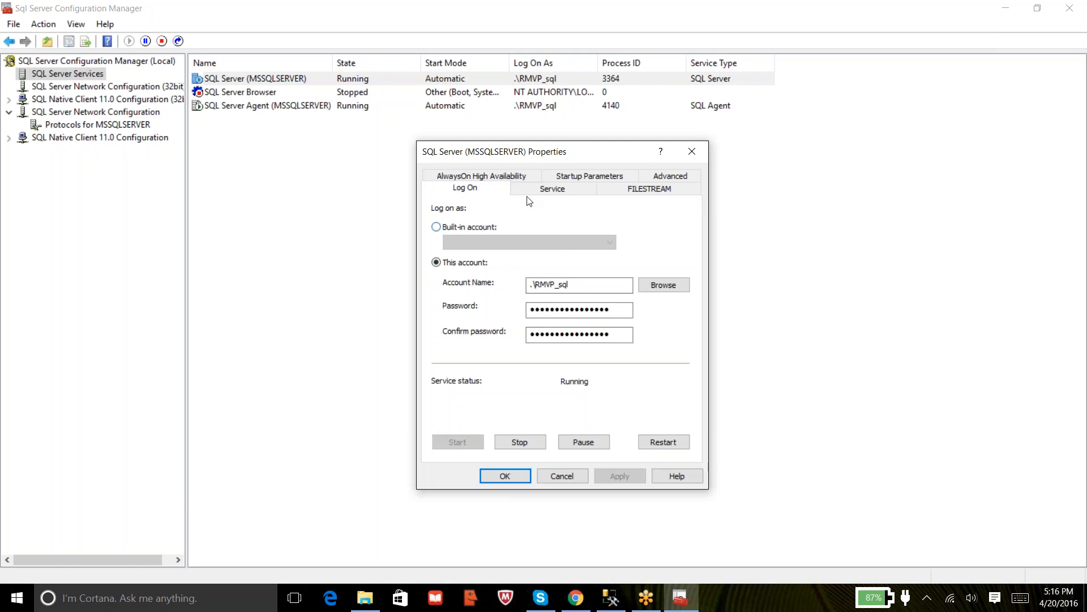
# Step: Examine each of the existing startup parameters (-d, -e and -l) of the SQL Server (MSSQLSERVER) service
pyautogui.click(587, 177)
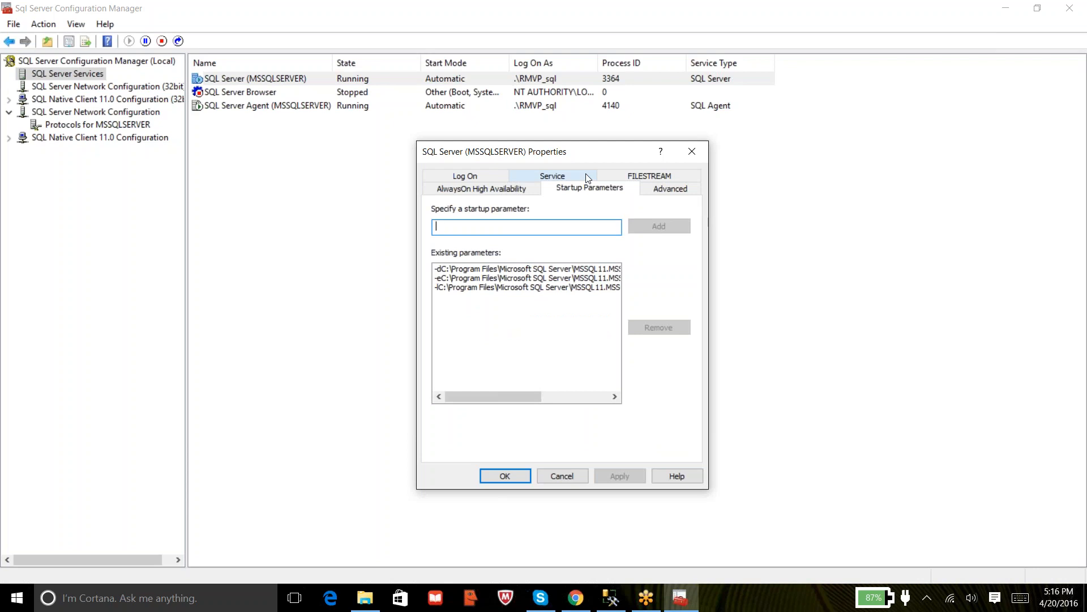
pyautogui.click(491, 270)
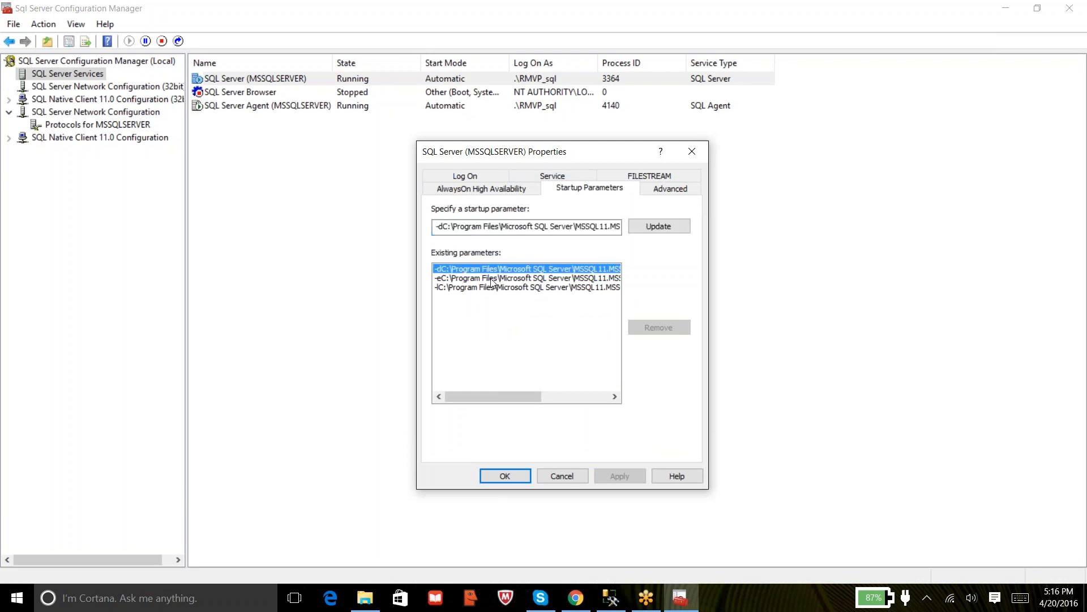
pyautogui.click(491, 278)
pyautogui.click(491, 288)
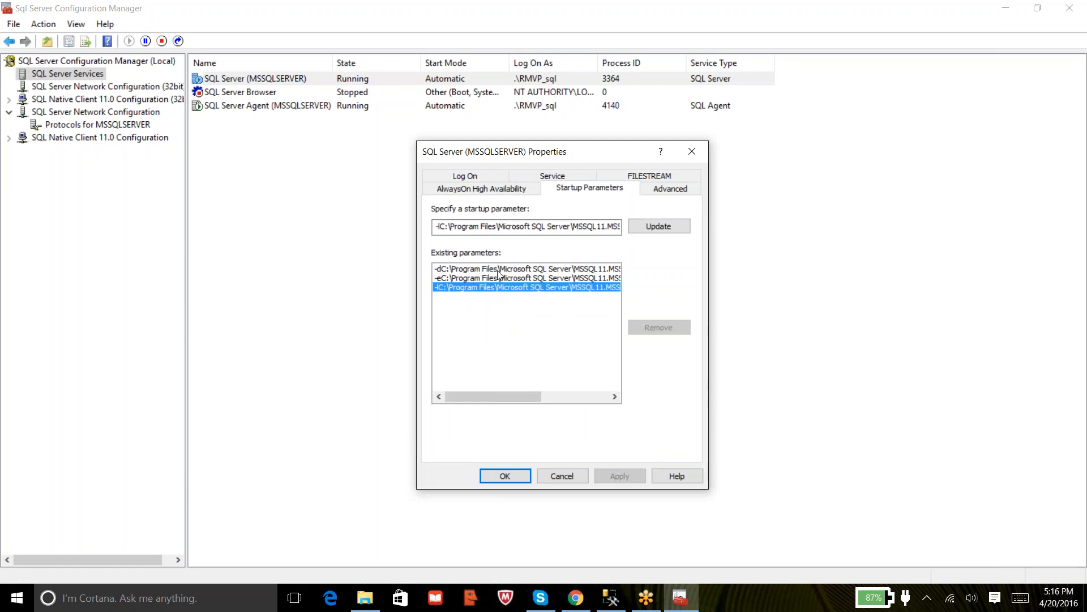
pyautogui.click(500, 269)
pyautogui.click(500, 278)
pyautogui.click(501, 287)
pyautogui.click(503, 270)
# Step: Launch a blank Notepad window, minimize it, and cancel the SQL Server (MSSQLSERVER) properties dialog
pyautogui.click(514, 227)
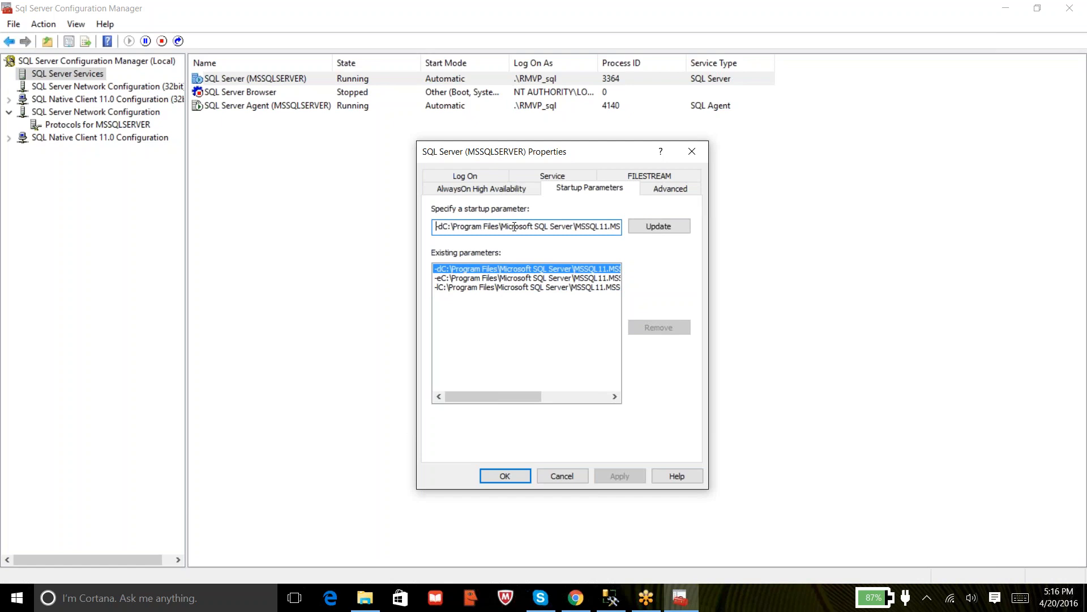
pyautogui.hotkey('ctrl', 'a')
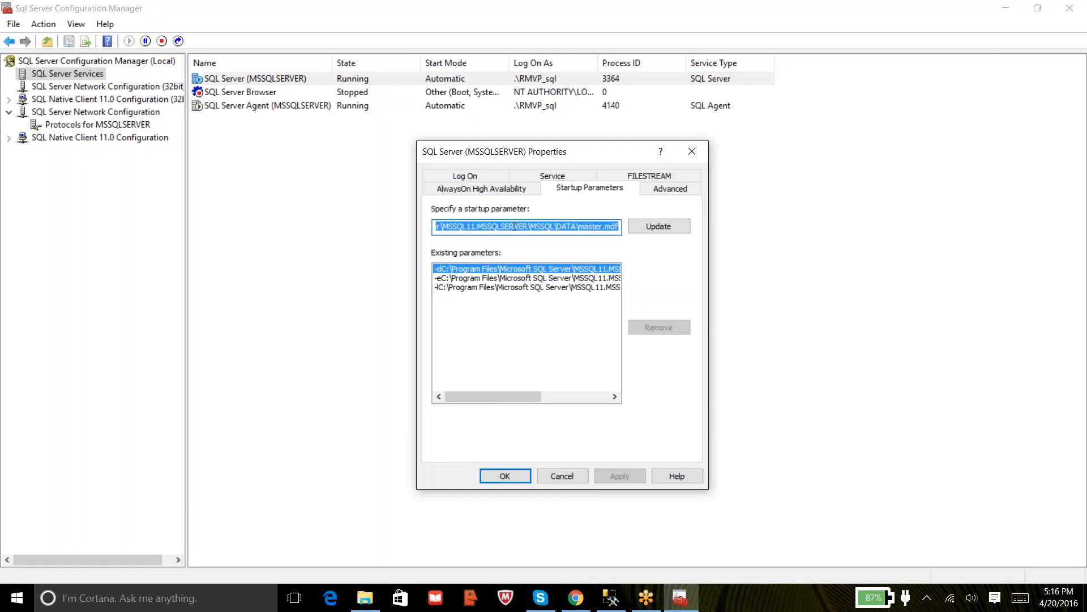
pyautogui.press('super+r')
pyautogui.write('not')
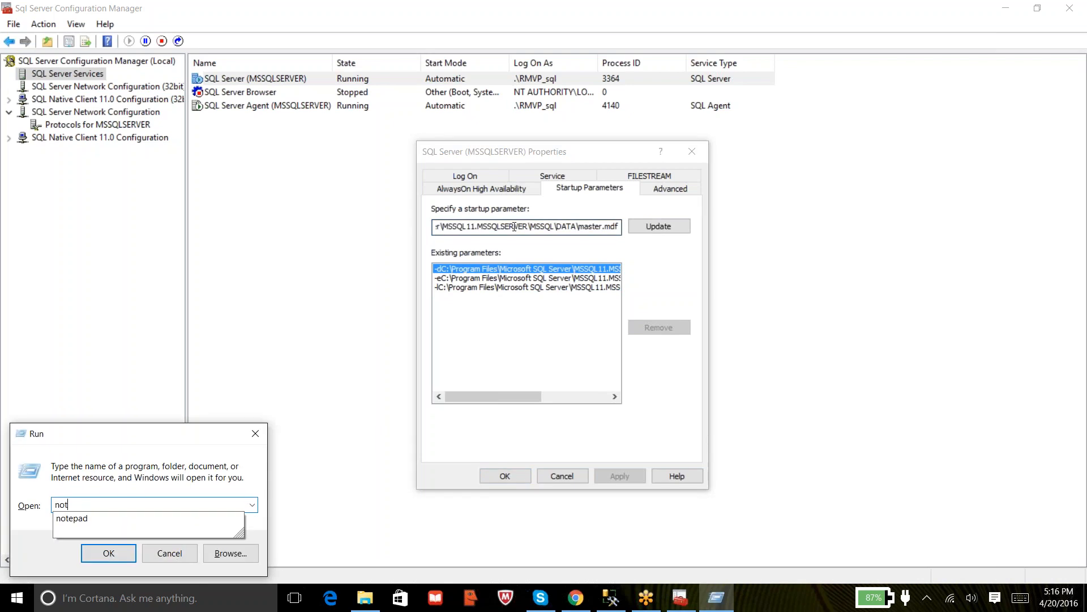
pyautogui.press('Down')
pyautogui.press('Return')
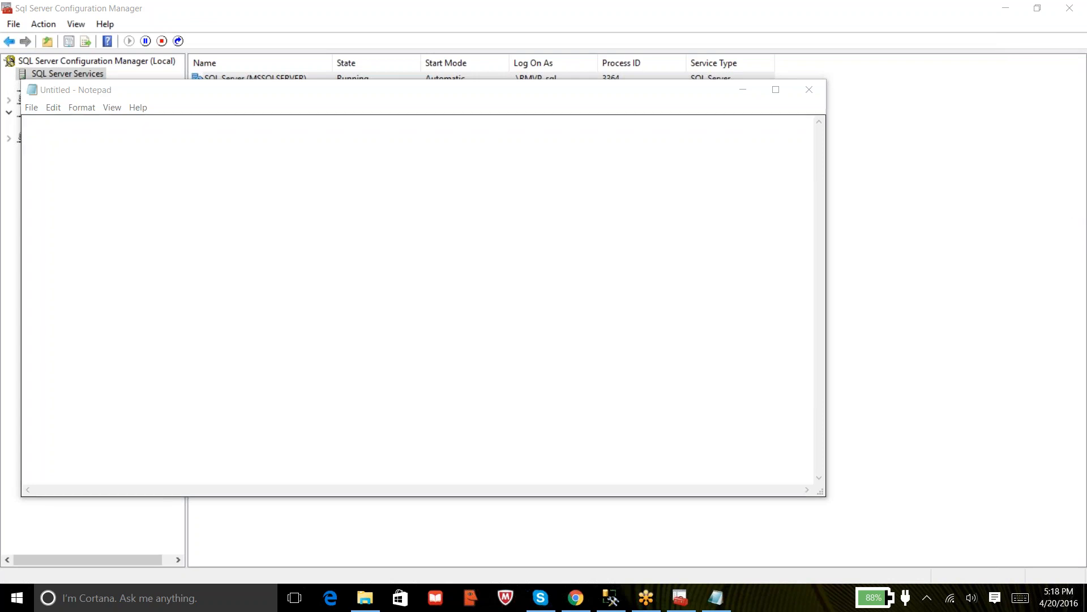
pyautogui.click(744, 90)
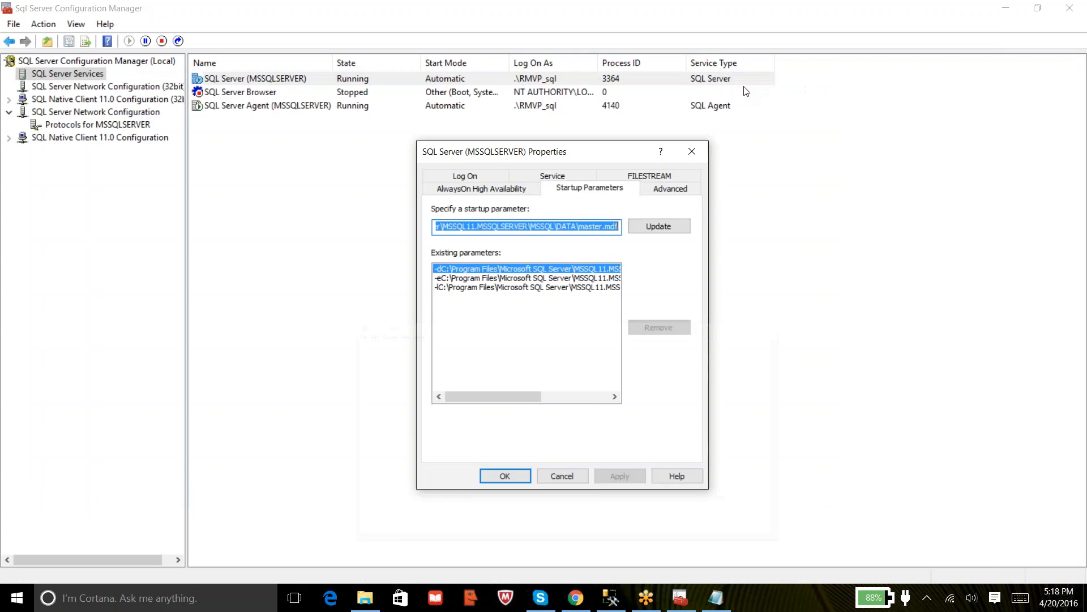
pyautogui.click(562, 477)
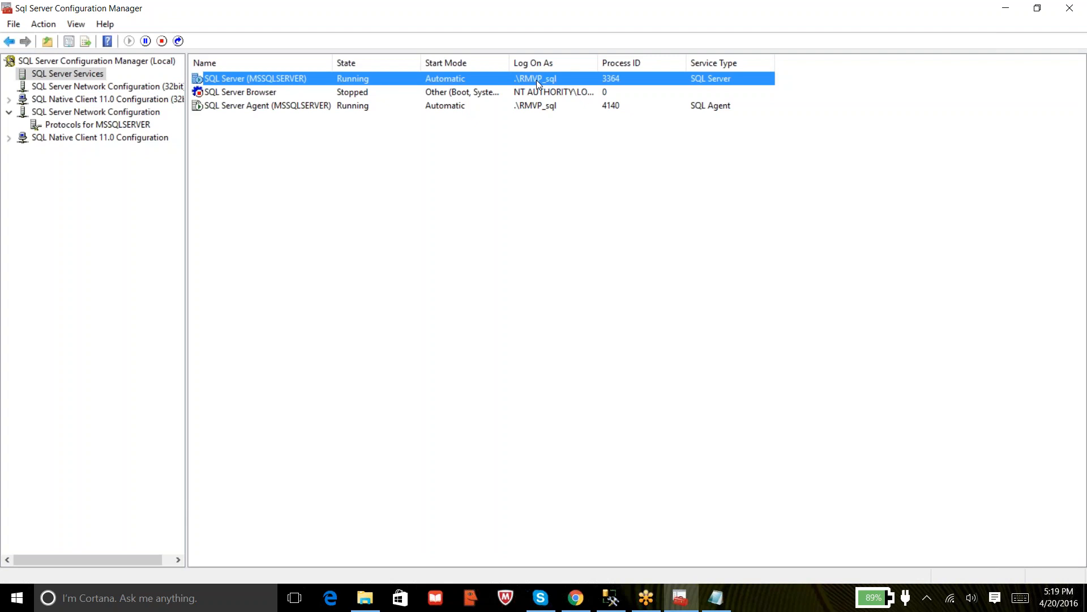
# Step: Reopen the SQL Server (MSSQLSERVER) service properties and check the account name the service logs on with
pyautogui.rightClick(260, 77)
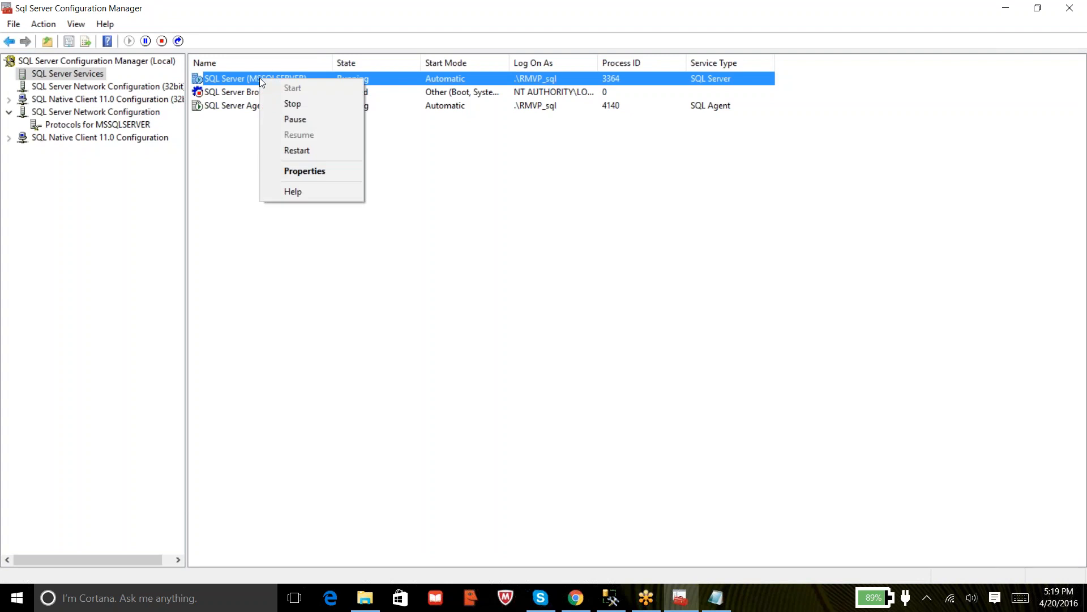
pyautogui.click(294, 171)
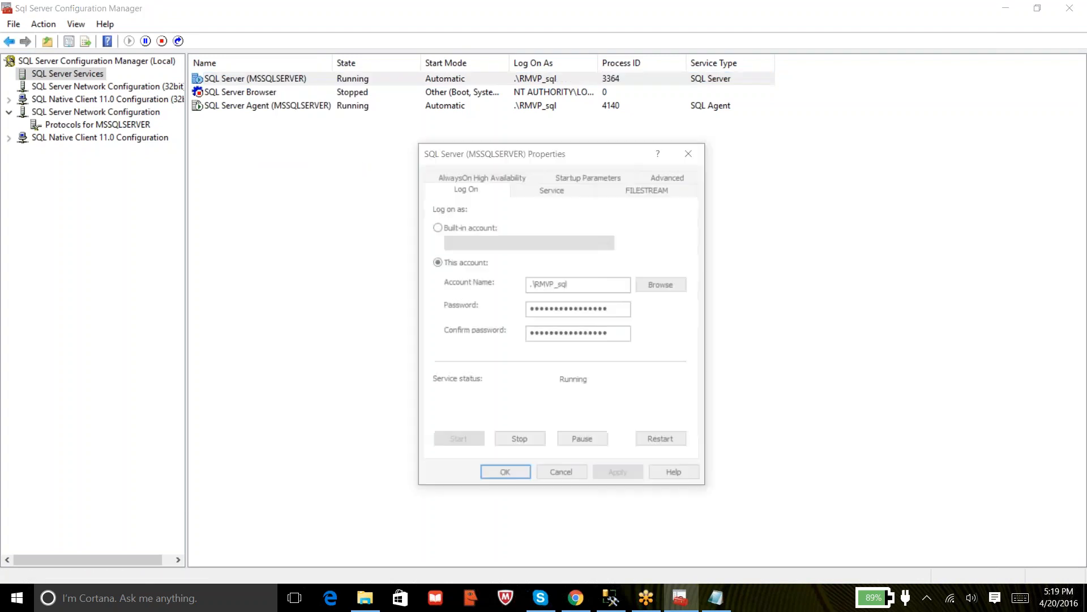
pyautogui.moveTo(603, 286); pyautogui.dragTo(518, 277)
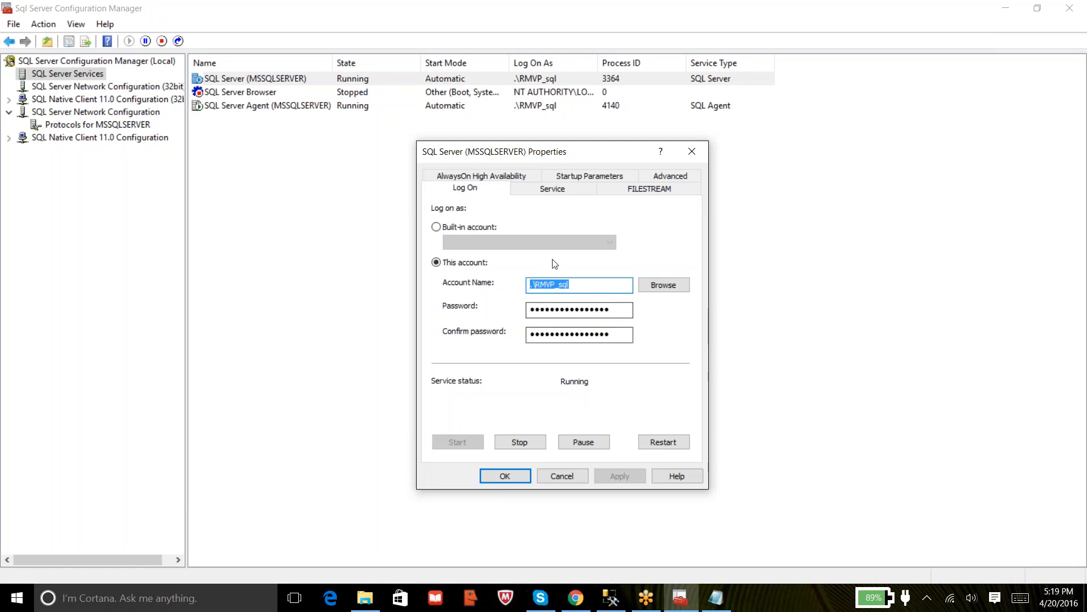
# Step: Copy the full -d startup parameter, the path to master.mdf, from the service properties into the blank Notepad document
pyautogui.click(589, 178)
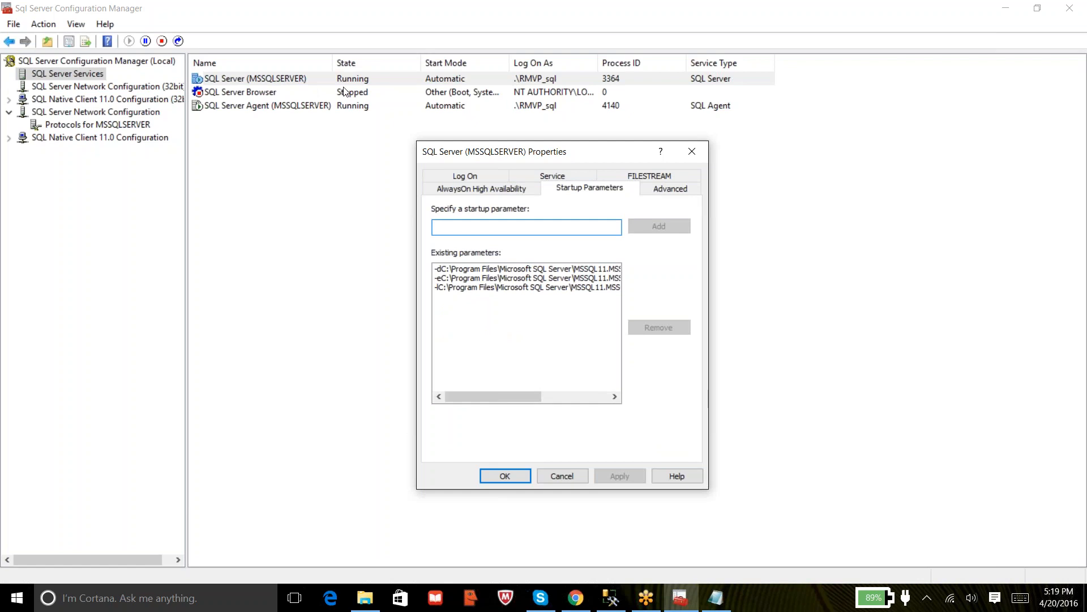
pyautogui.click(475, 269)
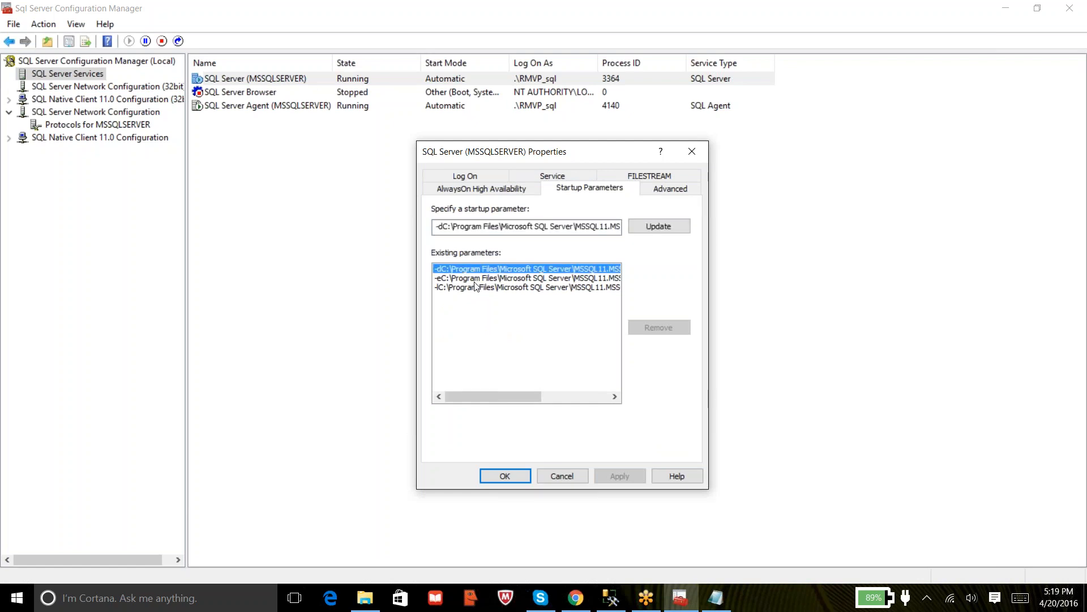
pyautogui.click(476, 285)
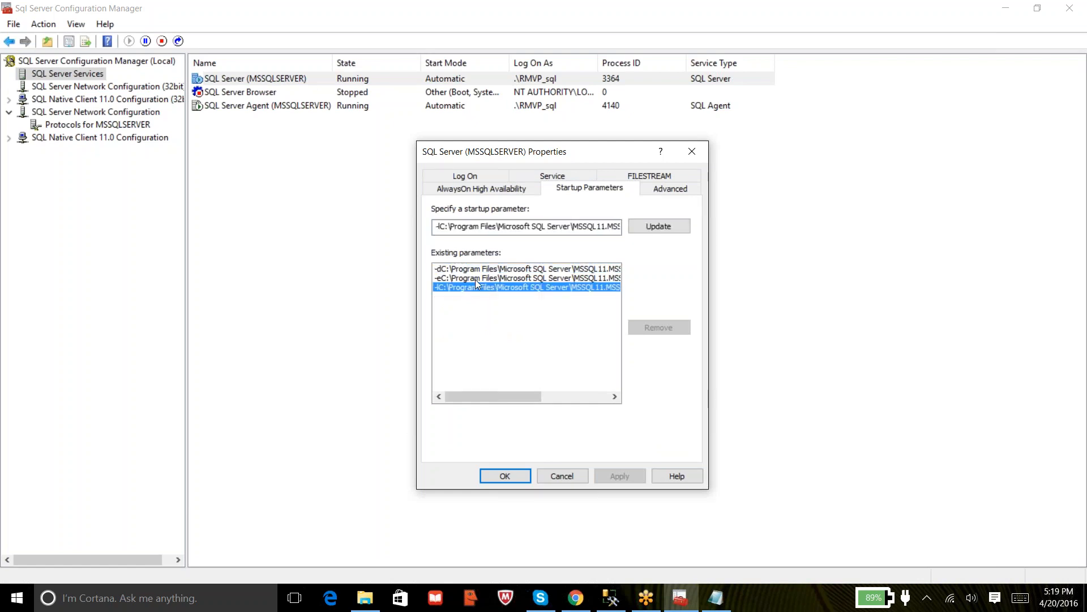
pyautogui.click(481, 268)
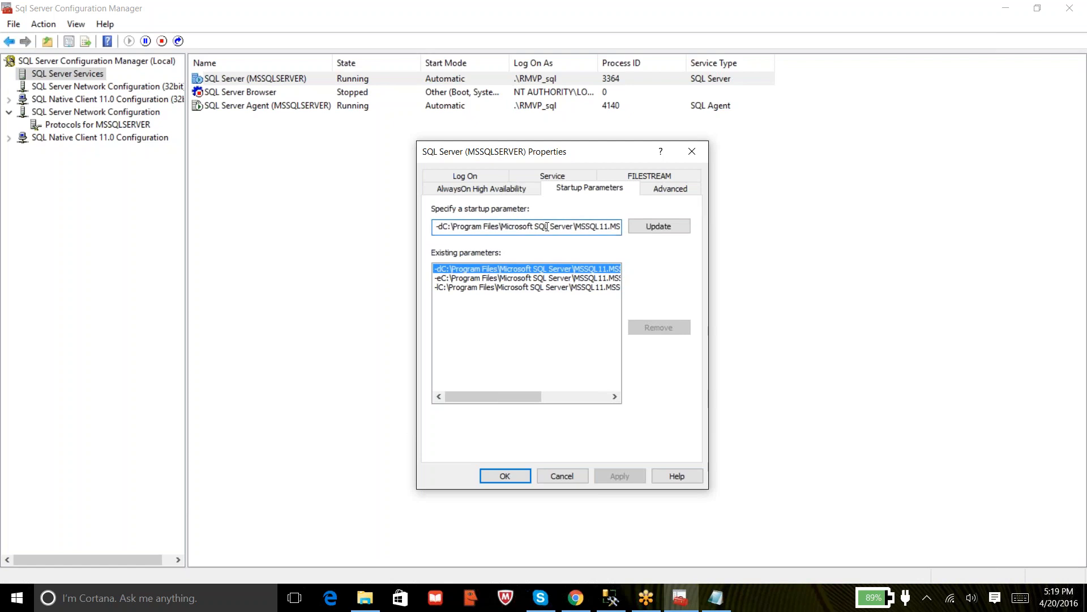
pyautogui.hotkey('ctrl', 'a')
pyautogui.hotkey('ctrl', 'c')
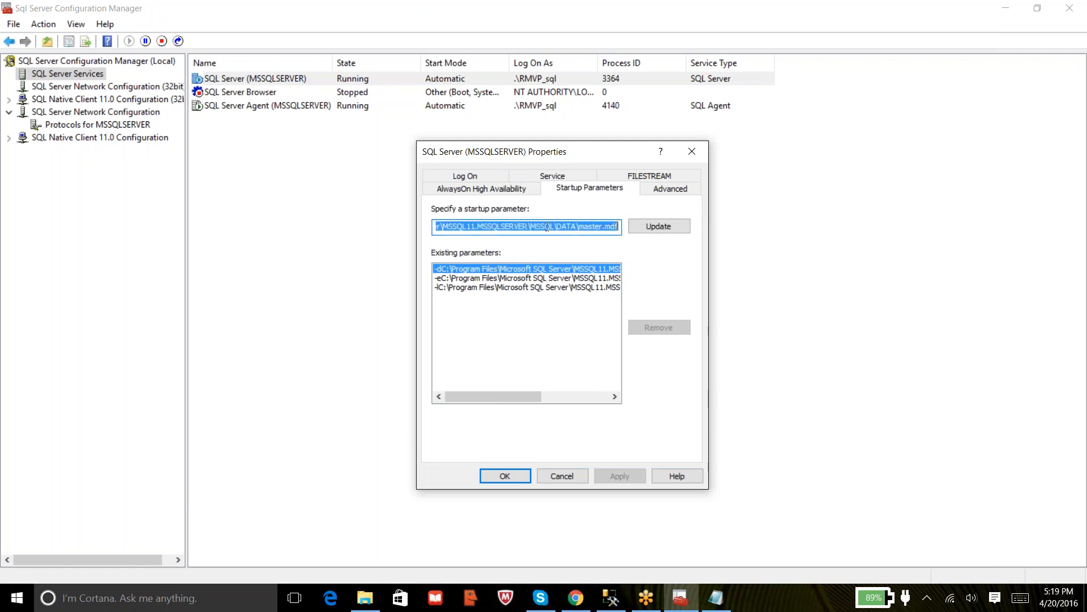
pyautogui.click(716, 599)
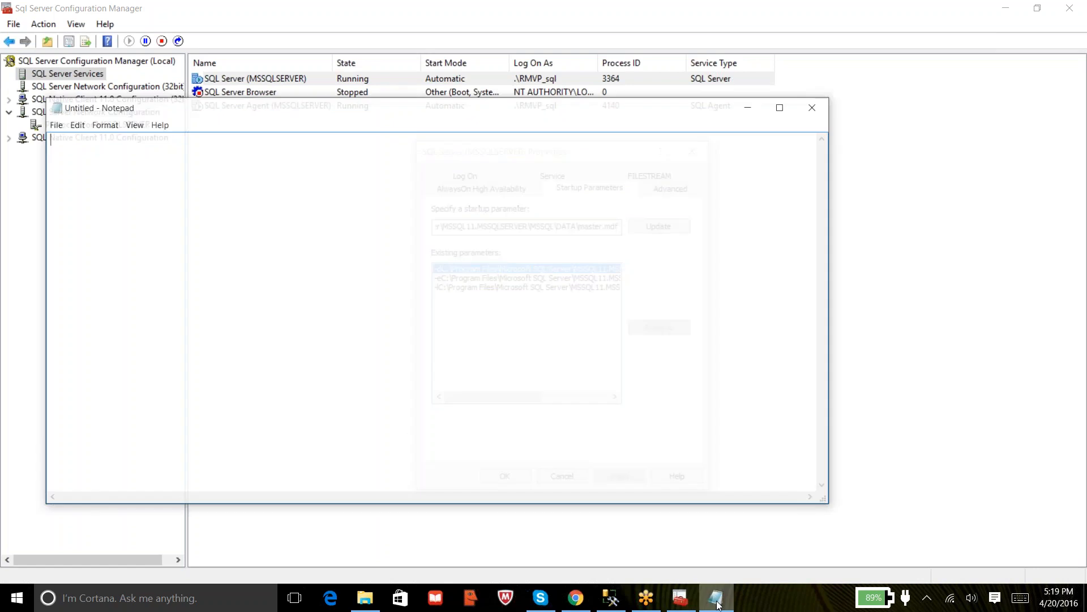
pyautogui.hotkey('ctrl', 'v')
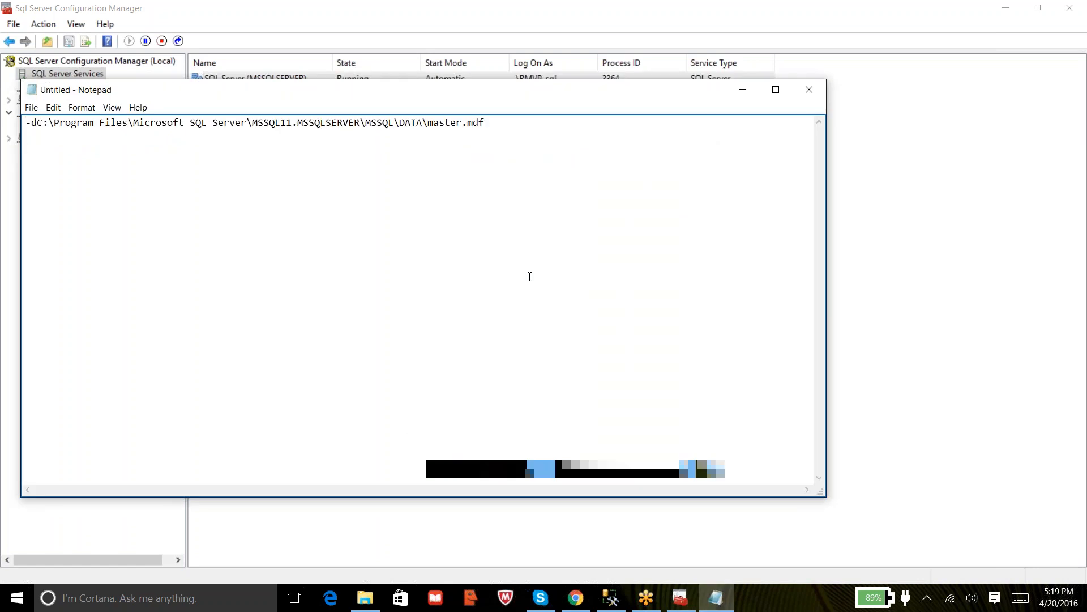
# Step: Copy the full -e startup parameter, the path to ERRORLOG, into Notepad below the master.mdf path
pyautogui.hotkey('alt', 'Tab')
pyautogui.click(530, 278)
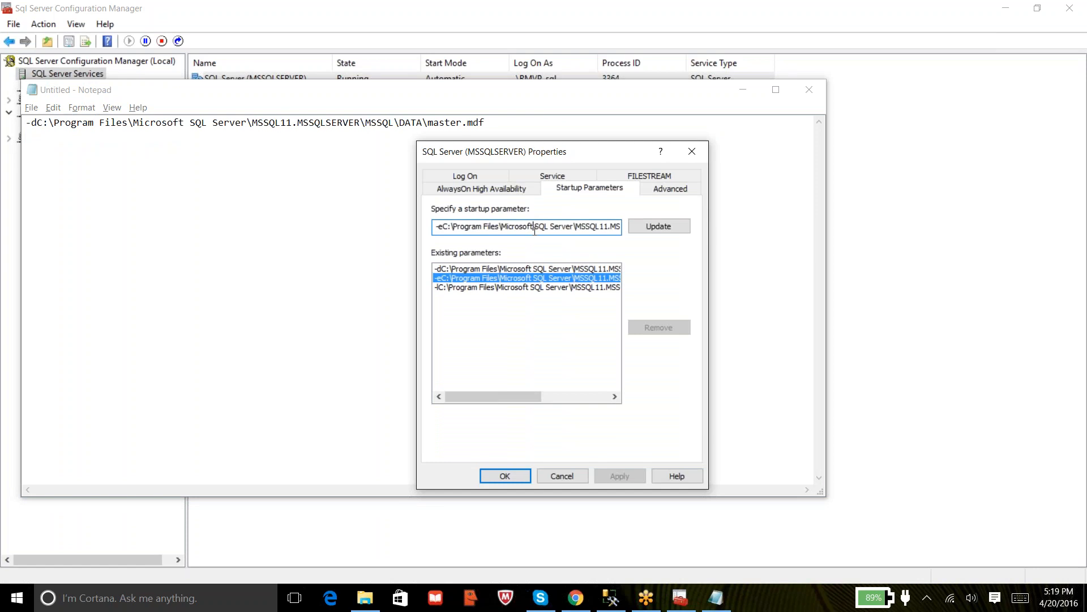
pyautogui.hotkey('ctrl', 'a')
pyautogui.hotkey('ctrl', 'c')
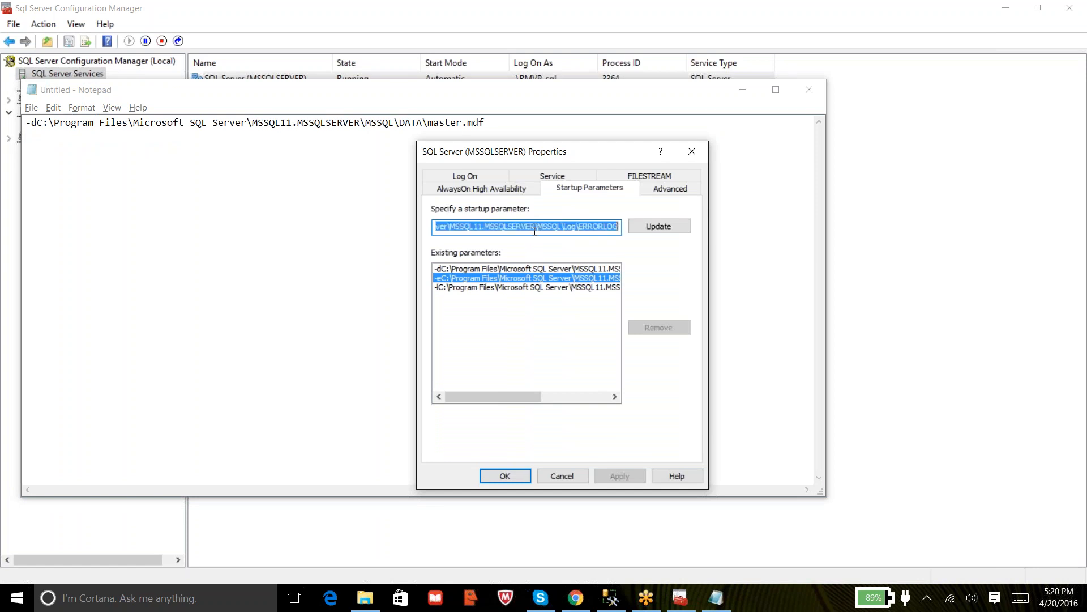
pyautogui.hotkey('alt', 'Tab')
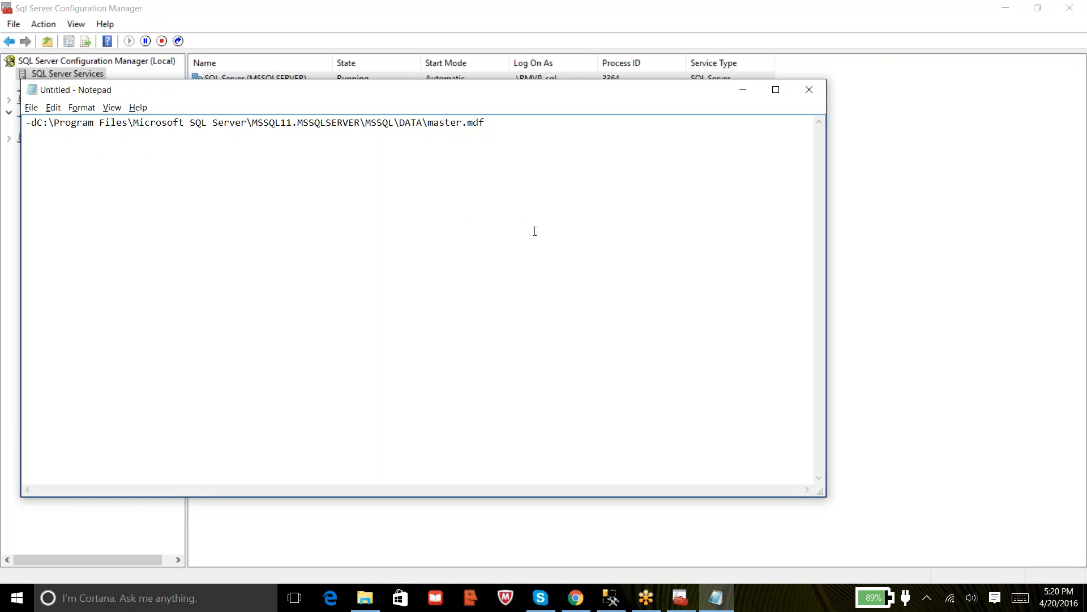
pyautogui.press('Return')
pyautogui.hotkey('ctrl', 'v')
# Step: Copy the full -l startup parameter, the path to mastlog.ldf, into Notepad below the ERRORLOG path
pyautogui.hotkey('alt', 'Tab')
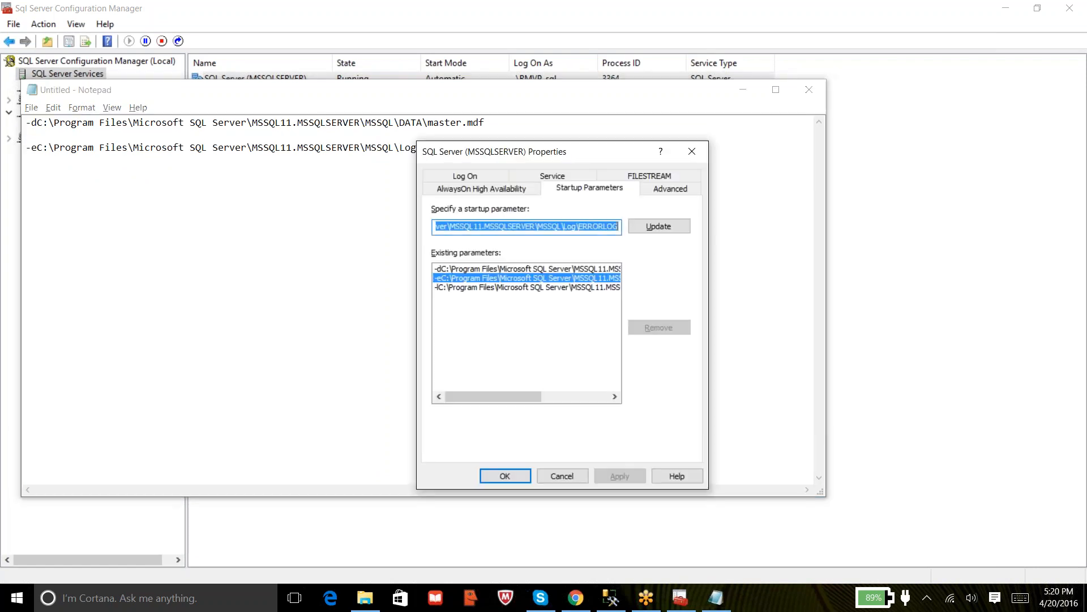
pyautogui.click(500, 288)
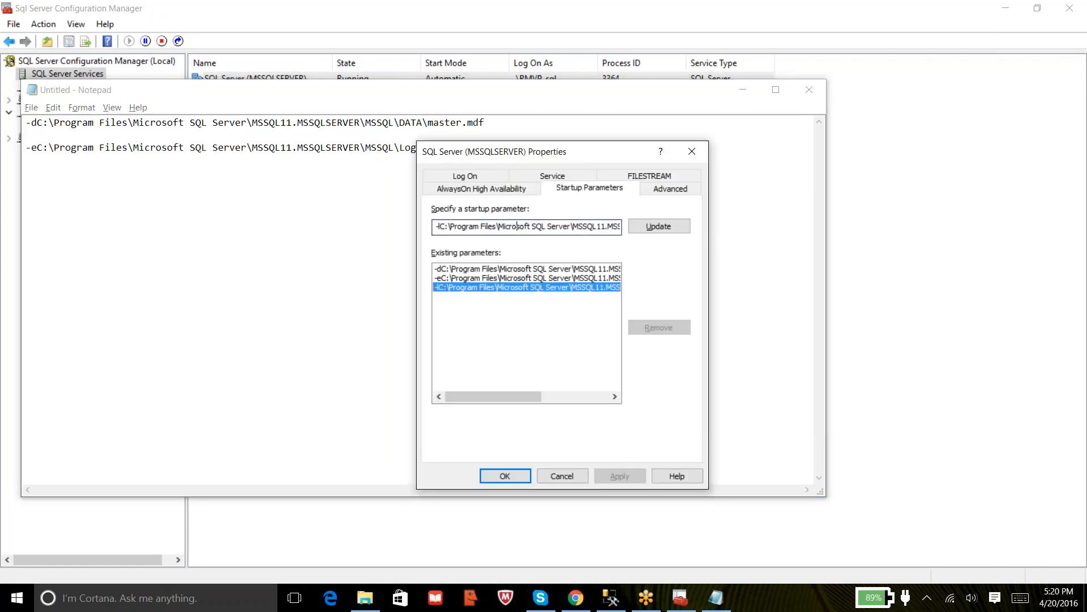
pyautogui.hotkey('shift', 'End')
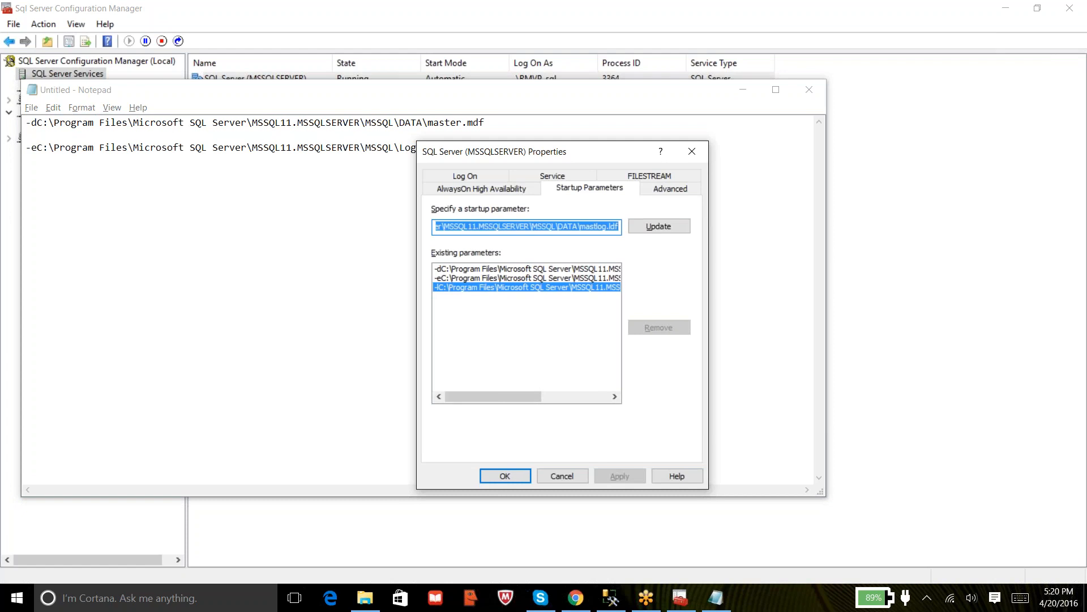
pyautogui.hotkey('ctrl', 'c')
pyautogui.hotkey('alt', 'Tab')
pyautogui.hotkey('ctrl', 'v')
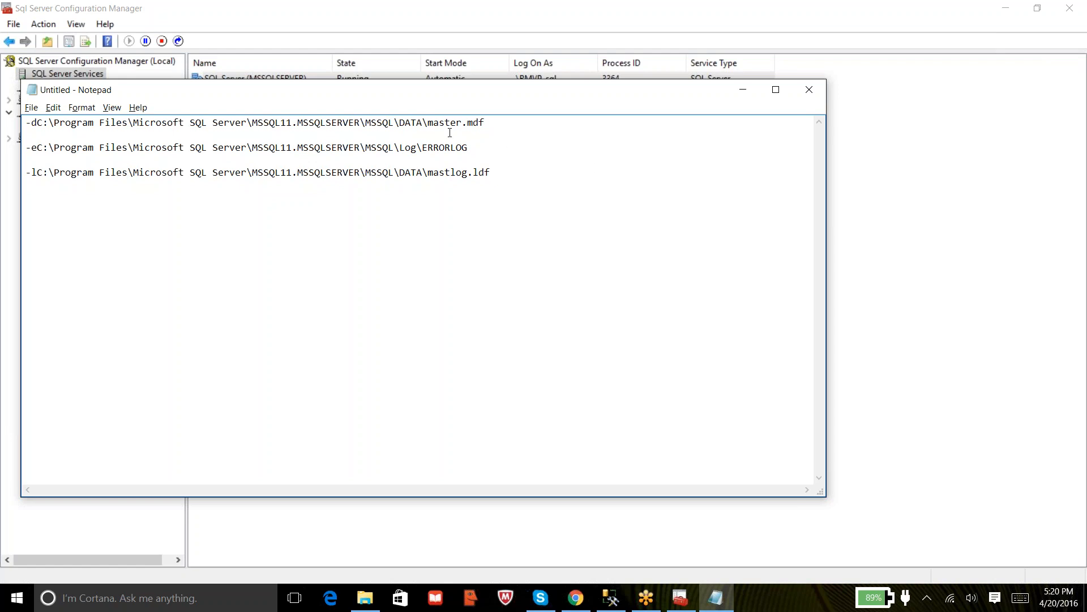
# Step: Review the file names and the -d prefix in the startup parameters noted in Notepad
pyautogui.moveTo(429, 123); pyautogui.dragTo(493, 126)
pyautogui.moveTo(422, 148); pyautogui.dragTo(492, 173)
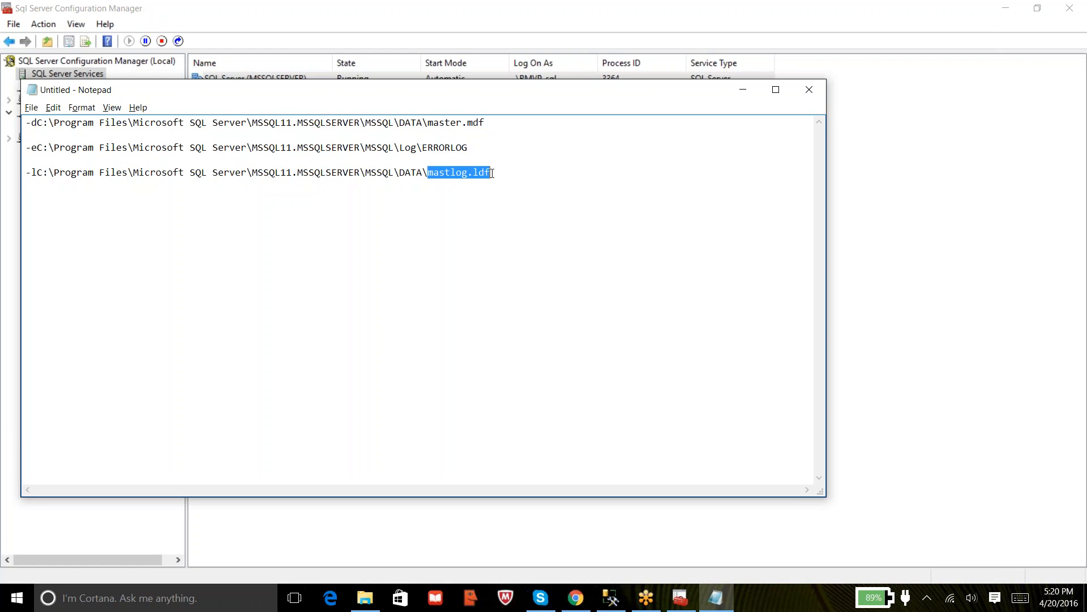
pyautogui.click(36, 122)
pyautogui.moveTo(36, 122); pyautogui.dragTo(32, 123)
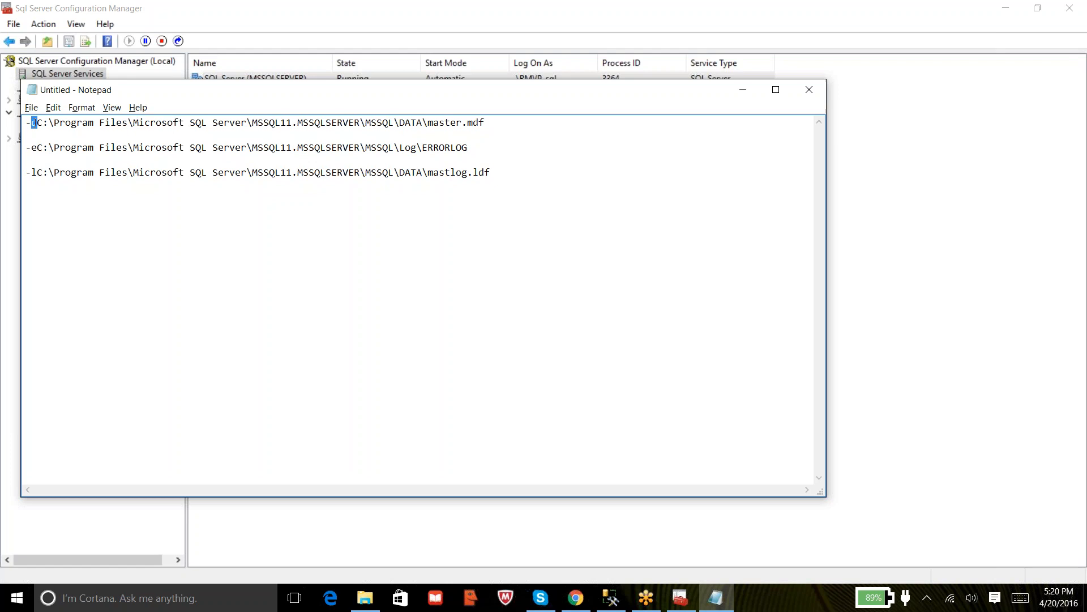
pyautogui.click(37, 123)
pyautogui.moveTo(428, 123); pyautogui.dragTo(467, 125)
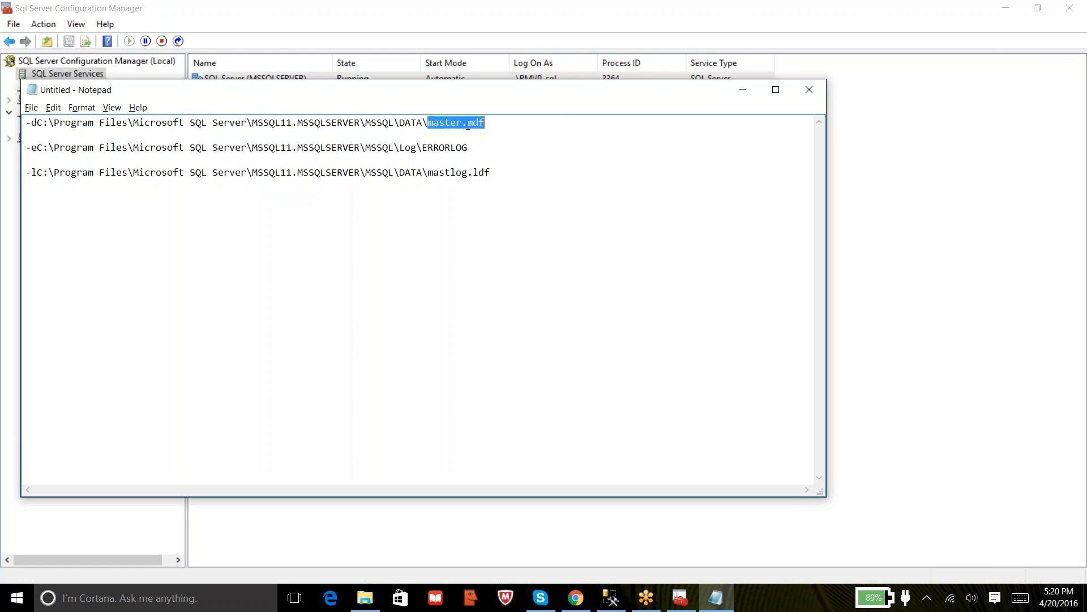
# Step: Copy the DATA folder path from the -d line and open that folder in File Explorer, granting permanent access to it
pyautogui.click(429, 122)
pyautogui.hotkey('shift', 'Left')
pyautogui.hotkey('shift', 'Left')
pyautogui.hotkey('shift', 'Left')
pyautogui.hotkey('shift', 'Left')
pyautogui.hotkey('shift', 'Left')
pyautogui.hotkey('shift', 'Left')
pyautogui.hotkey('shift', 'Left')
pyautogui.hotkey('shift', 'Left')
pyautogui.hotkey('shift', 'Left')
pyautogui.hotkey('shift', 'Left')
pyautogui.hotkey('shift', 'Left')
pyautogui.hotkey('shift', 'Left')
pyautogui.hotkey('shift', 'Left')
pyautogui.hotkey('shift', 'Left')
pyautogui.hotkey('shift', 'Left')
pyautogui.hotkey('shift', 'Left')
pyautogui.hotkey('shift', 'Left')
pyautogui.hotkey('shift', 'Left')
pyautogui.hotkey('shift', 'Left')
pyautogui.hotkey('shift', 'Left')
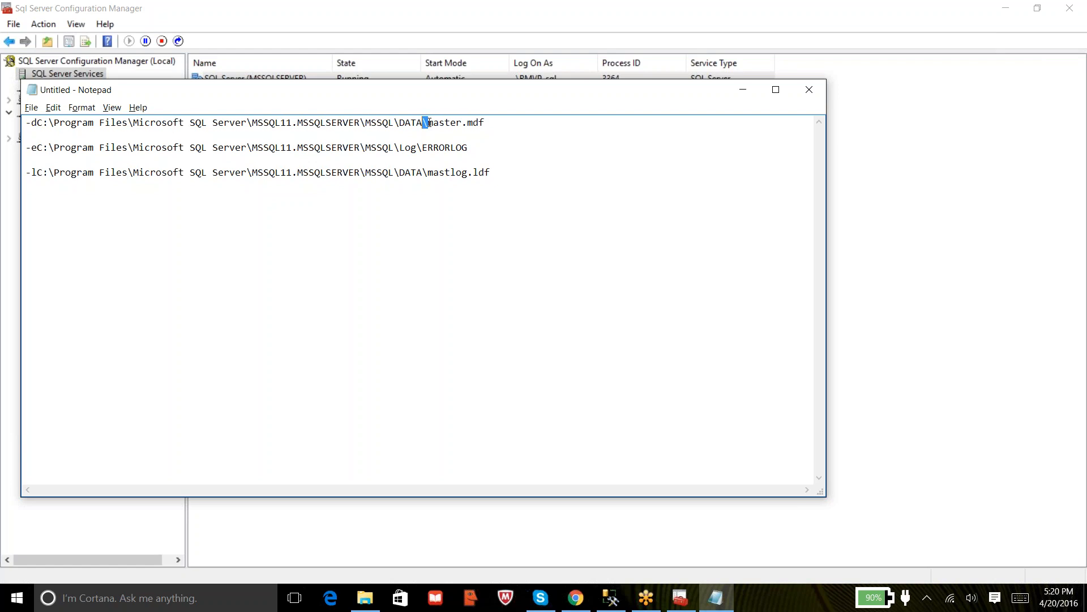
pyautogui.hotkey('shift', 'Left')
pyautogui.hotkey('shift', 'Left')
pyautogui.hotkey('shift', 'Left')
pyautogui.hotkey('shift', 'Left')
pyautogui.hotkey('shift', 'Left')
pyautogui.hotkey('shift', 'Left')
pyautogui.hotkey('shift', 'Left')
pyautogui.hotkey('shift', 'Left')
pyautogui.hotkey('shift', 'Left')
pyautogui.hotkey('shift', 'Left')
pyautogui.hotkey('shift', 'Left')
pyautogui.hotkey('shift', 'Left')
pyautogui.hotkey('shift', 'Left')
pyautogui.hotkey('shift', 'Left')
pyautogui.hotkey('shift', 'Left')
pyautogui.hotkey('shift', 'Left')
pyautogui.hotkey('shift', 'Left')
pyautogui.hotkey('shift', 'Left')
pyautogui.hotkey('shift', 'Left')
pyautogui.hotkey('shift', 'Left')
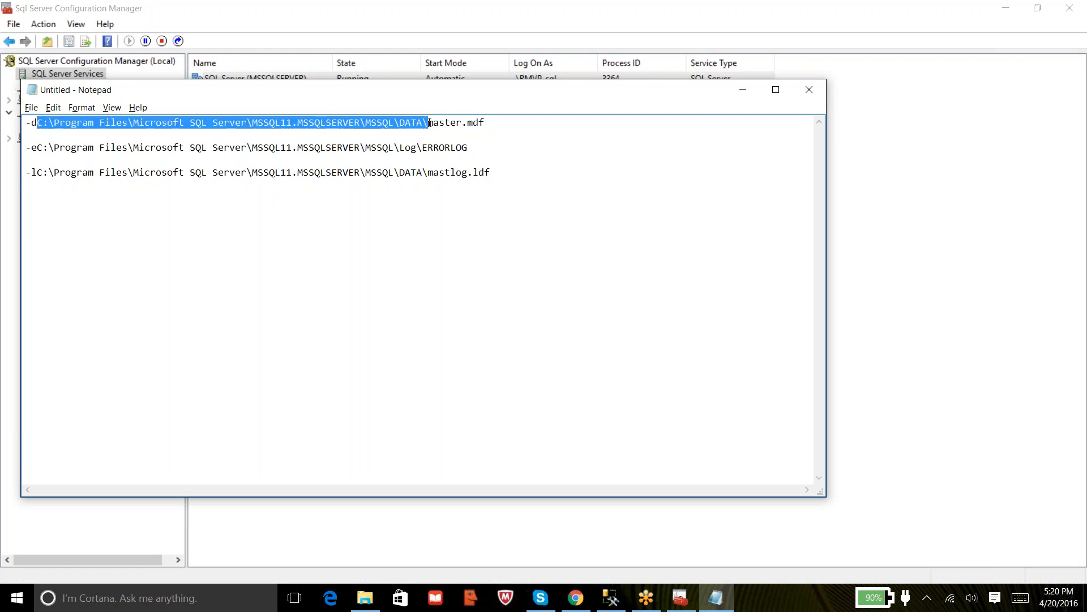
pyautogui.click(365, 597)
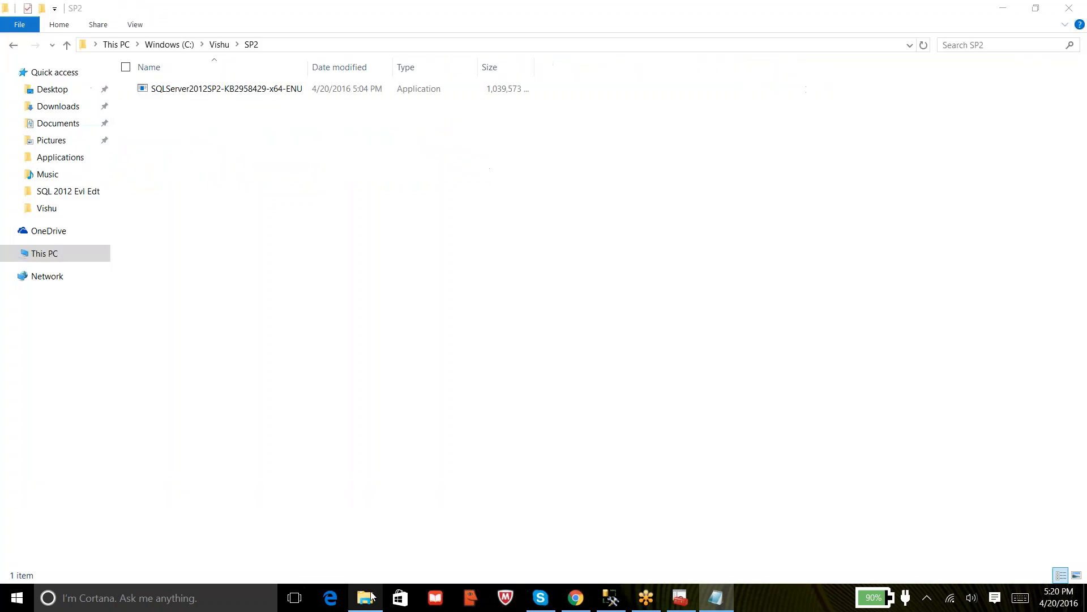
pyautogui.click(517, 46)
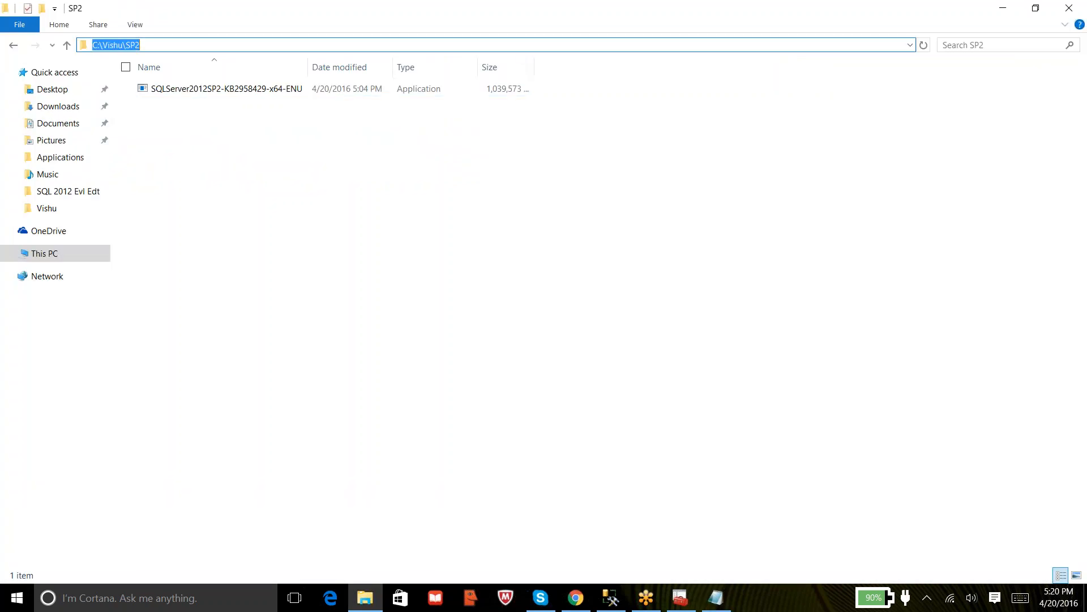
pyautogui.hotkey('ctrl', 'v')
pyautogui.press('Return')
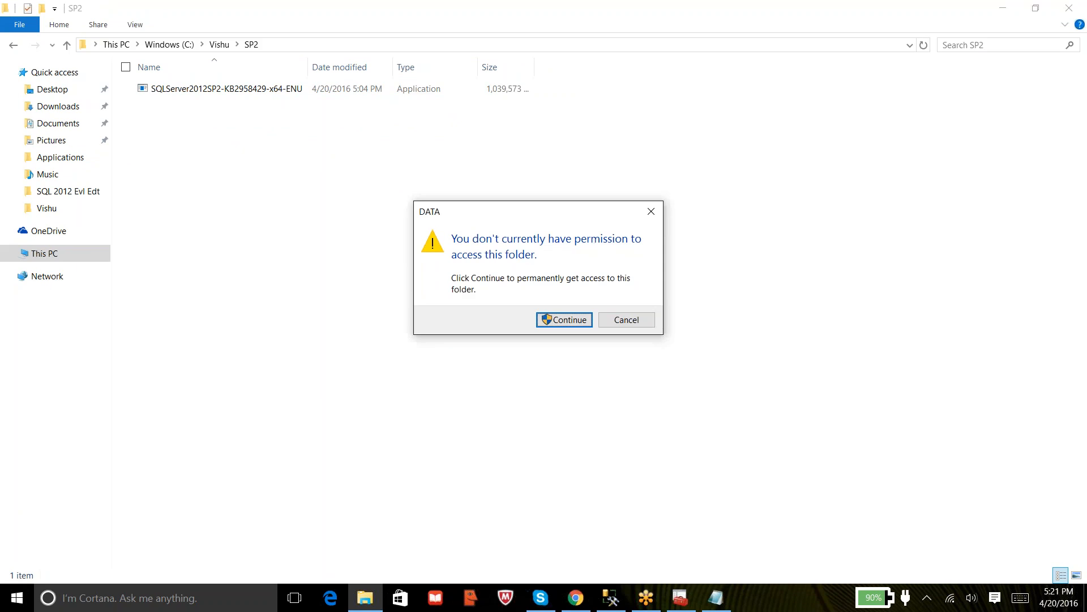
pyautogui.click(564, 320)
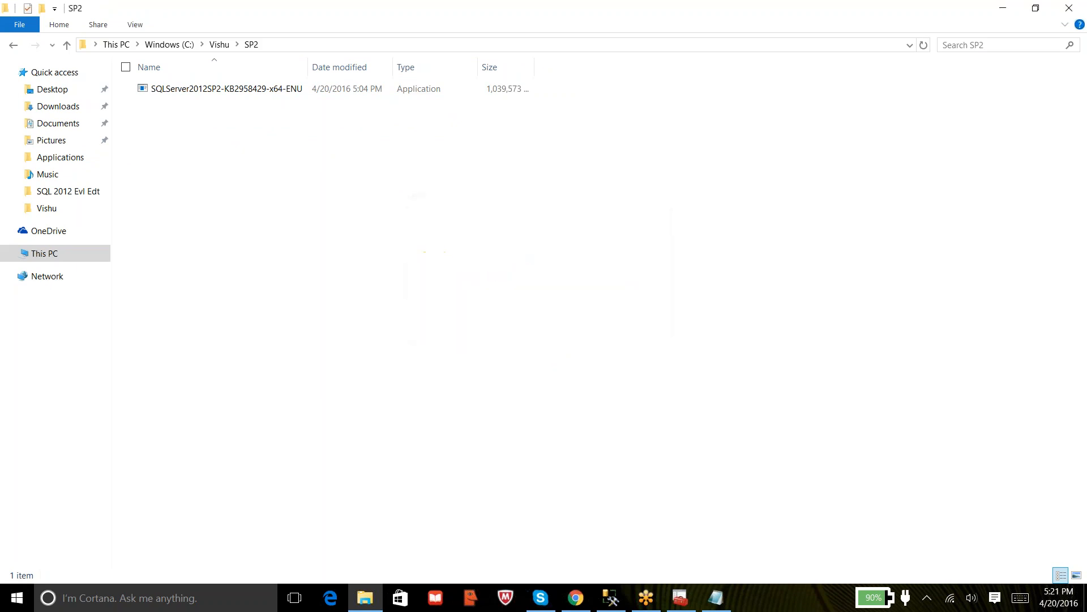
# Step: Restore the File Explorer window to its smaller size and show file name extensions in the DATA folder
pyautogui.click(1035, 8)
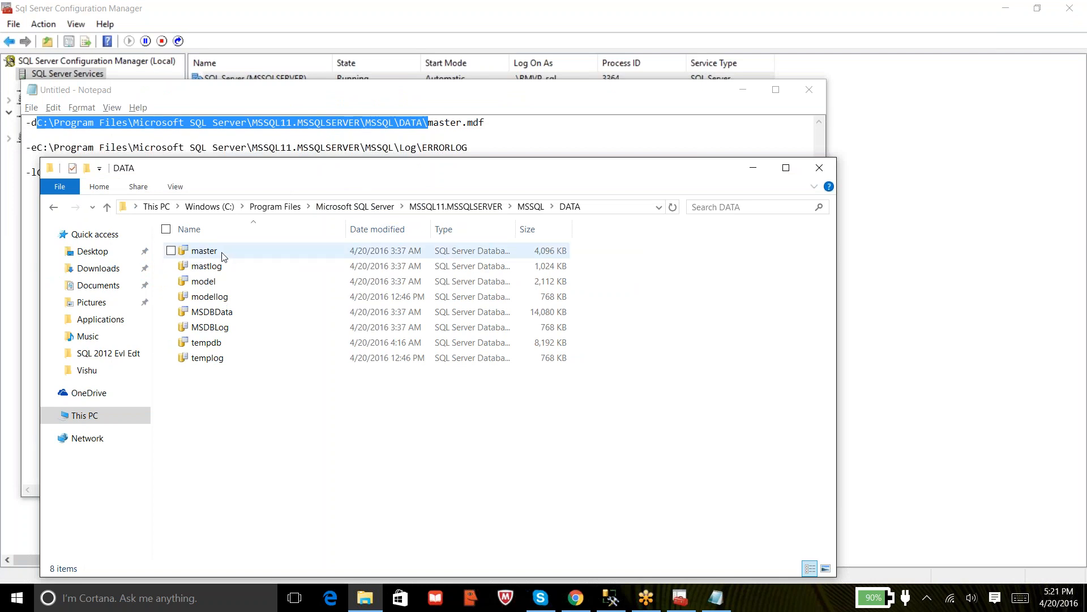
pyautogui.click(175, 187)
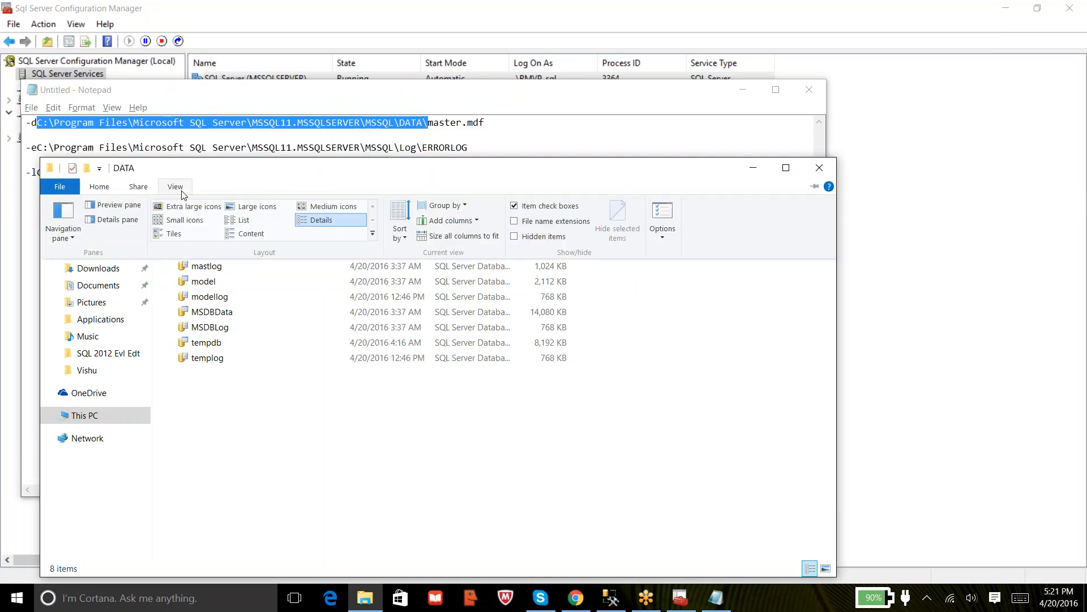
pyautogui.click(514, 220)
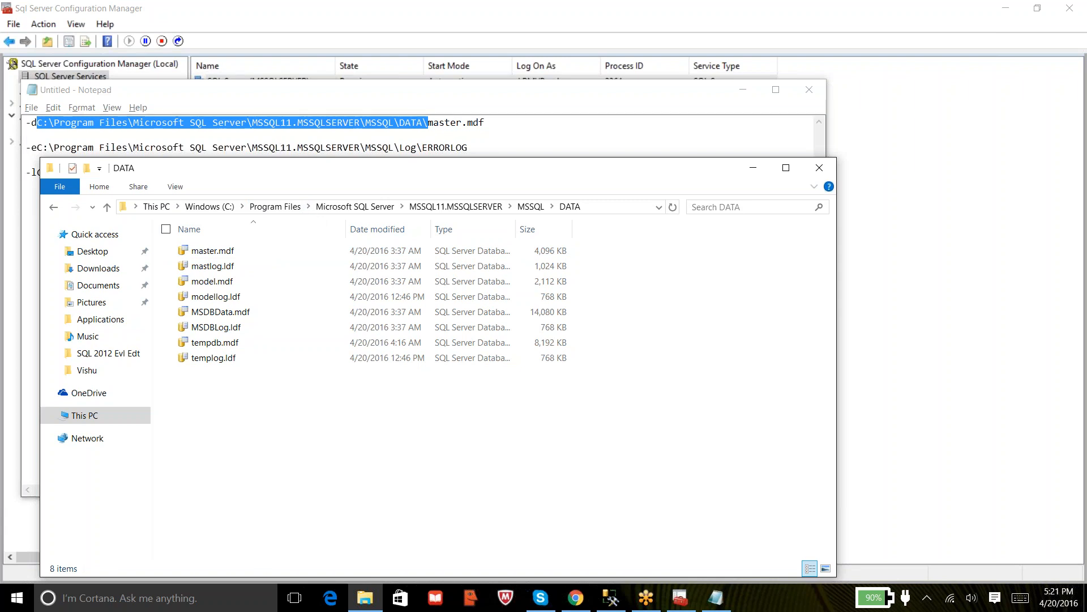
# Step: Review the ERRORLOG file name and the -e prefix in the second parameter line in Notepad
pyautogui.click(424, 148)
pyautogui.moveTo(423, 148); pyautogui.dragTo(472, 149)
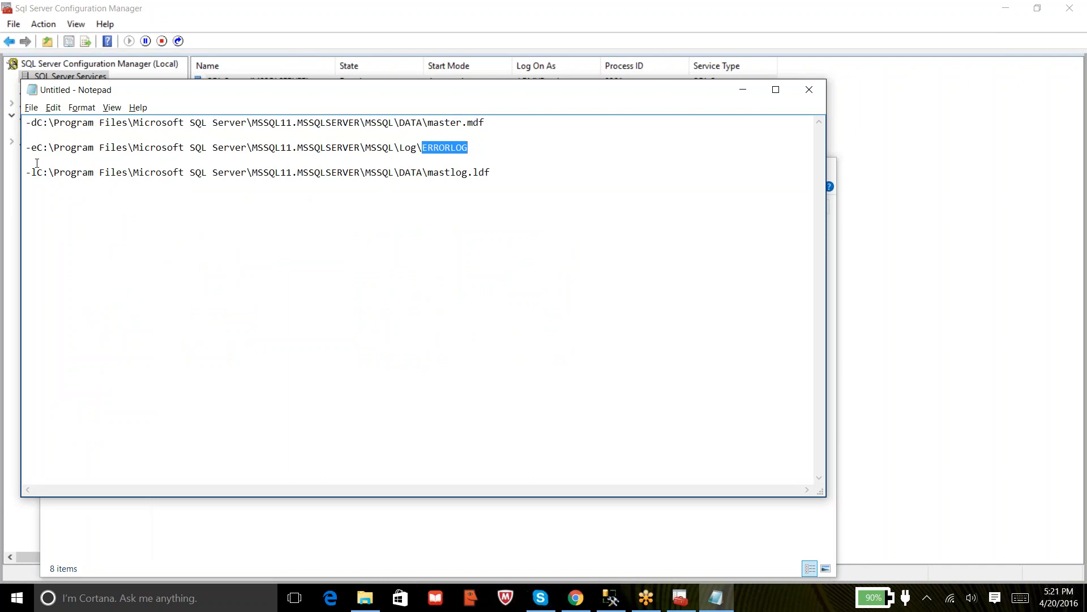
pyautogui.moveTo(37, 148); pyautogui.dragTo(25, 148)
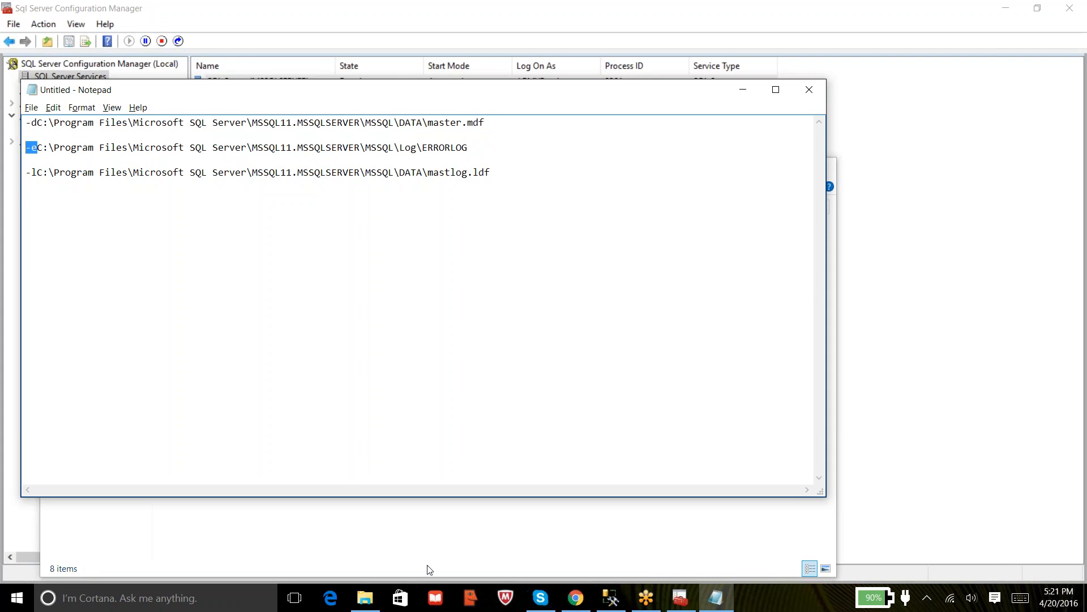
# Step: Open the Log folder inside the MSSQL folder in File Explorer, granting permanent access to it
pyautogui.click(422, 543)
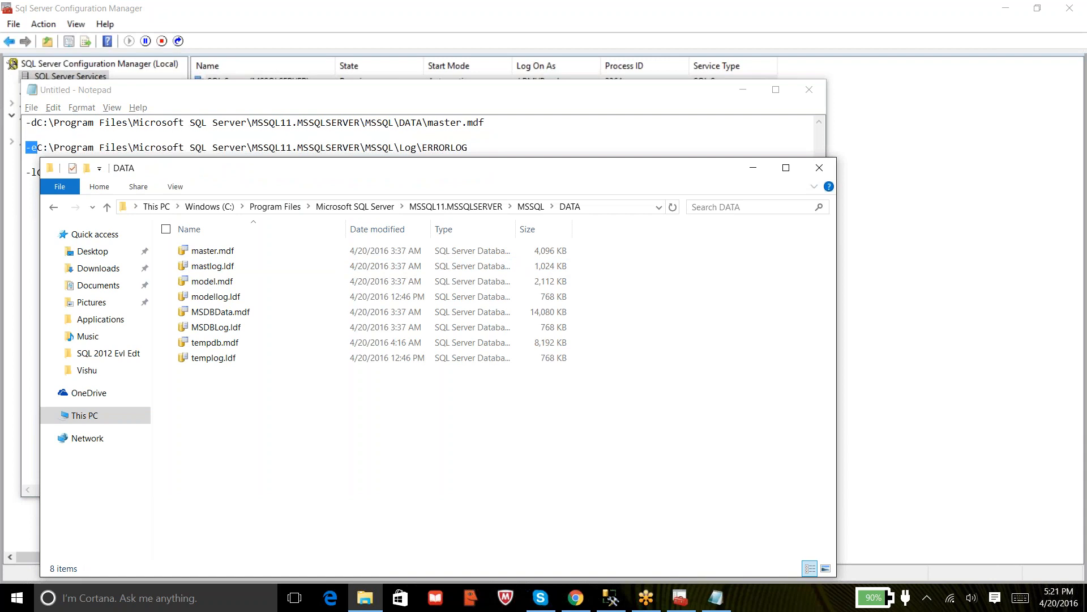
pyautogui.click(530, 207)
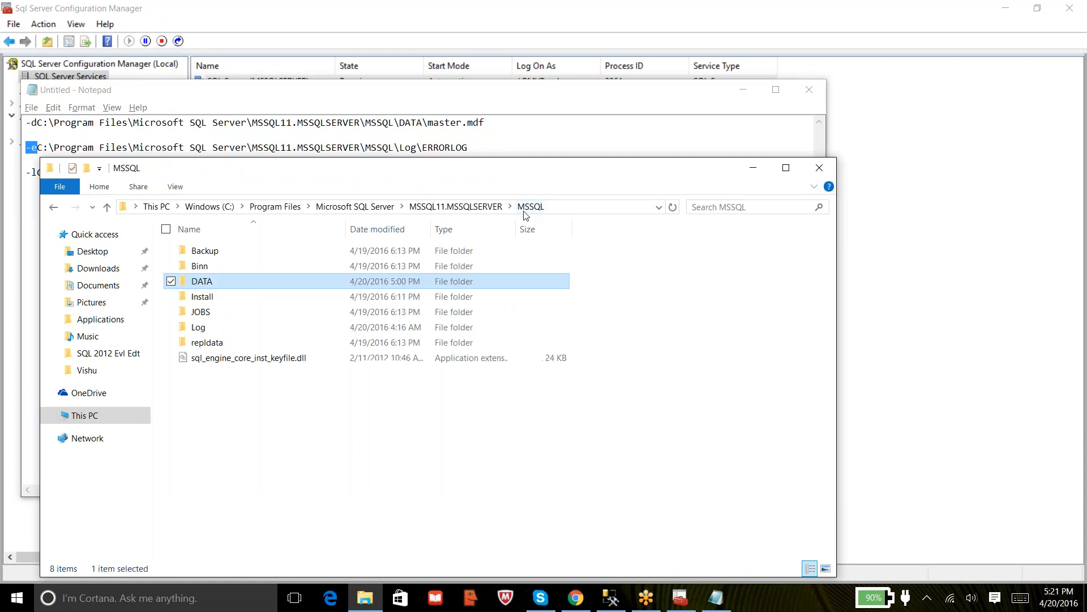
pyautogui.doubleClick(195, 327)
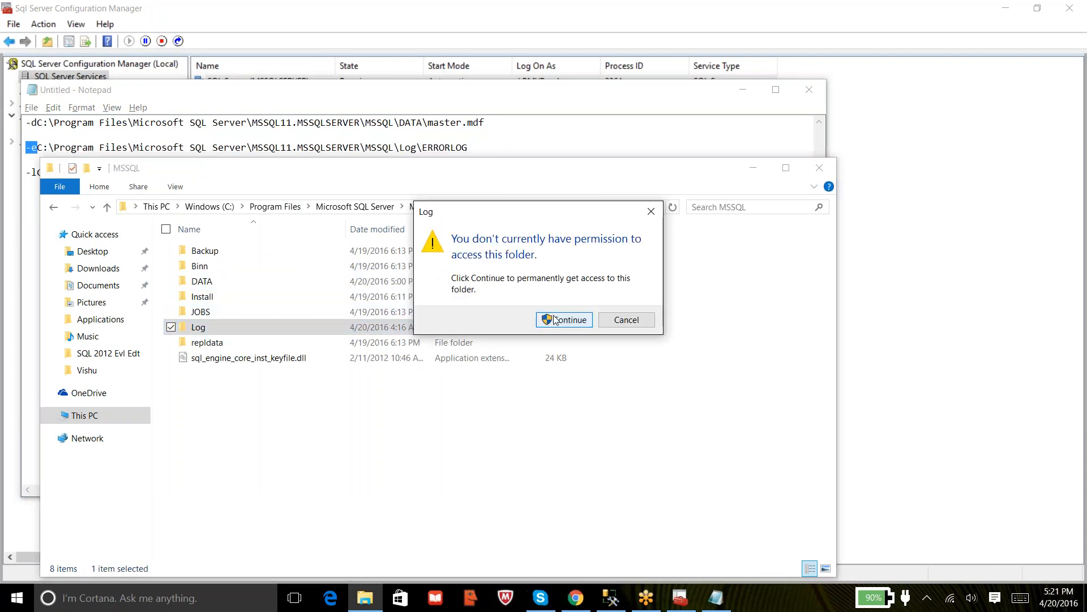
pyautogui.click(556, 320)
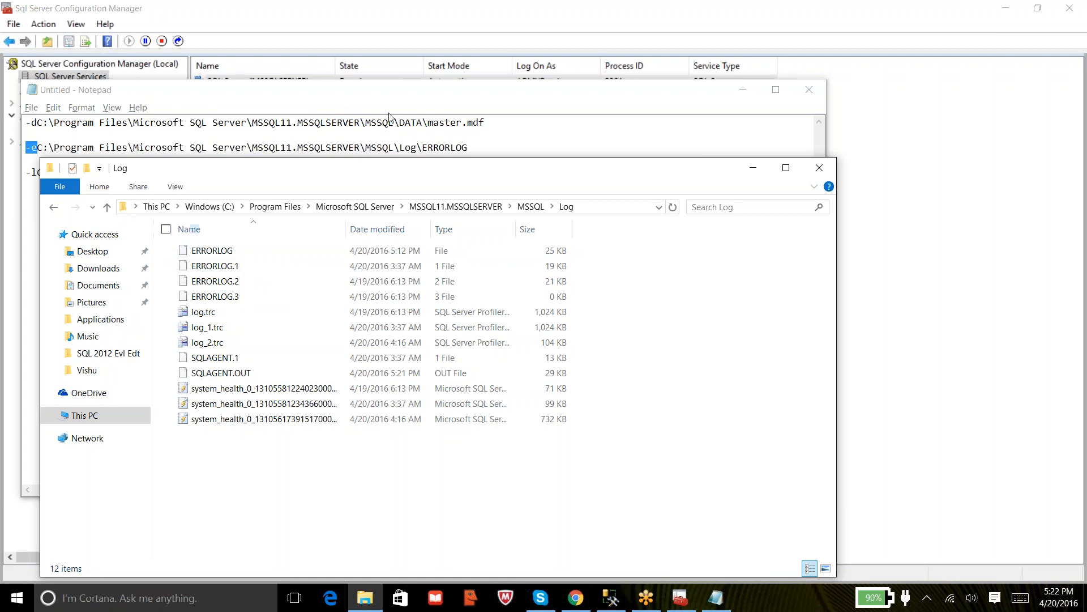
# Step: Move File Explorer below the Notepad text lines, return to the DATA folder and select mastlog.ldf and master.mdf
pyautogui.moveTo(411, 190); pyautogui.dragTo(403, 242)
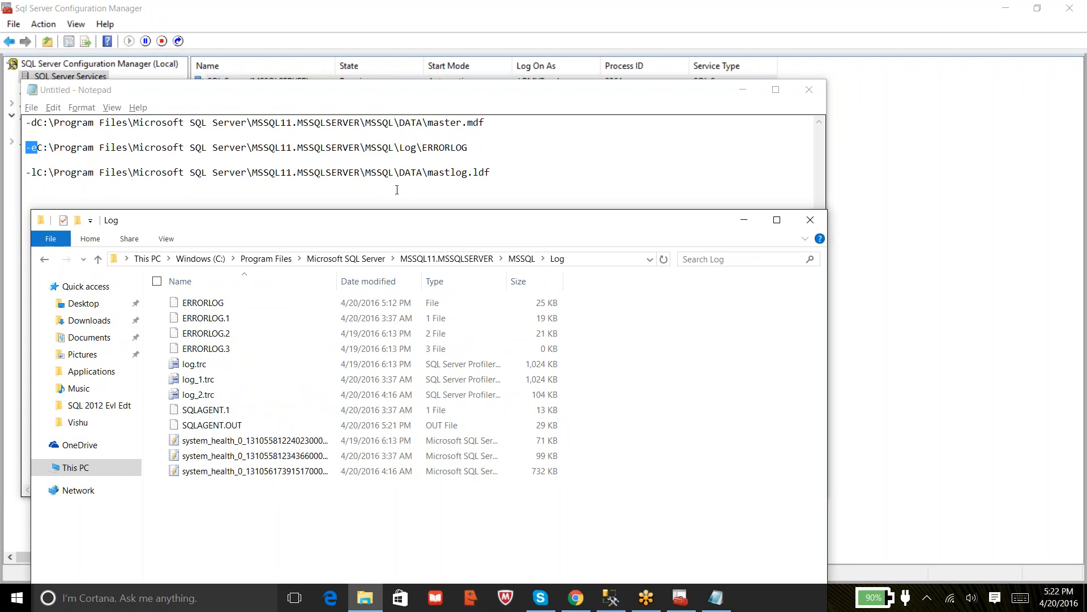
pyautogui.click(527, 259)
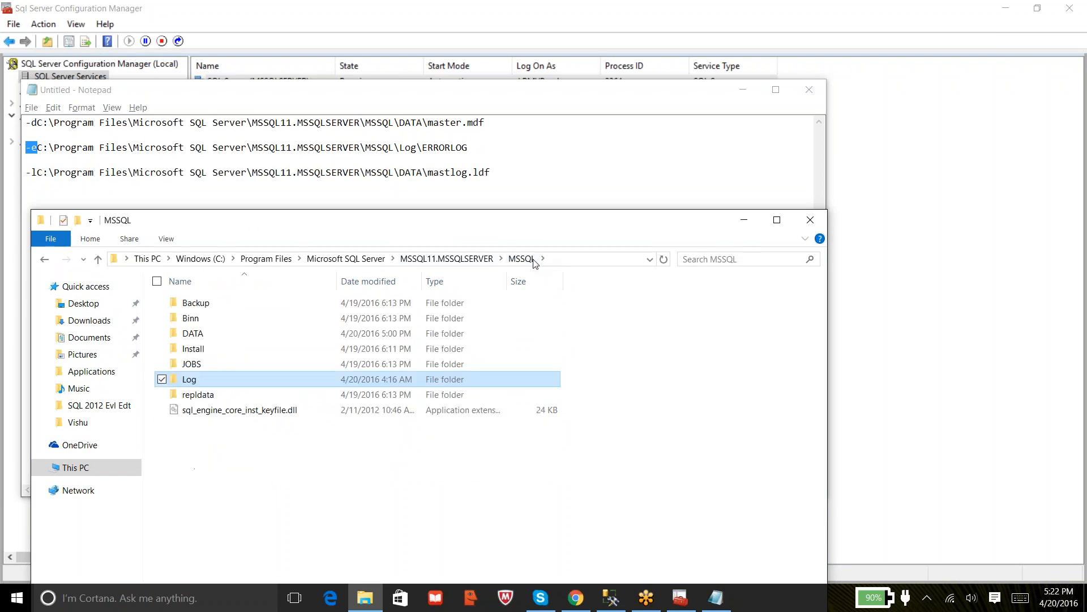
pyautogui.doubleClick(209, 335)
pyautogui.click(209, 320)
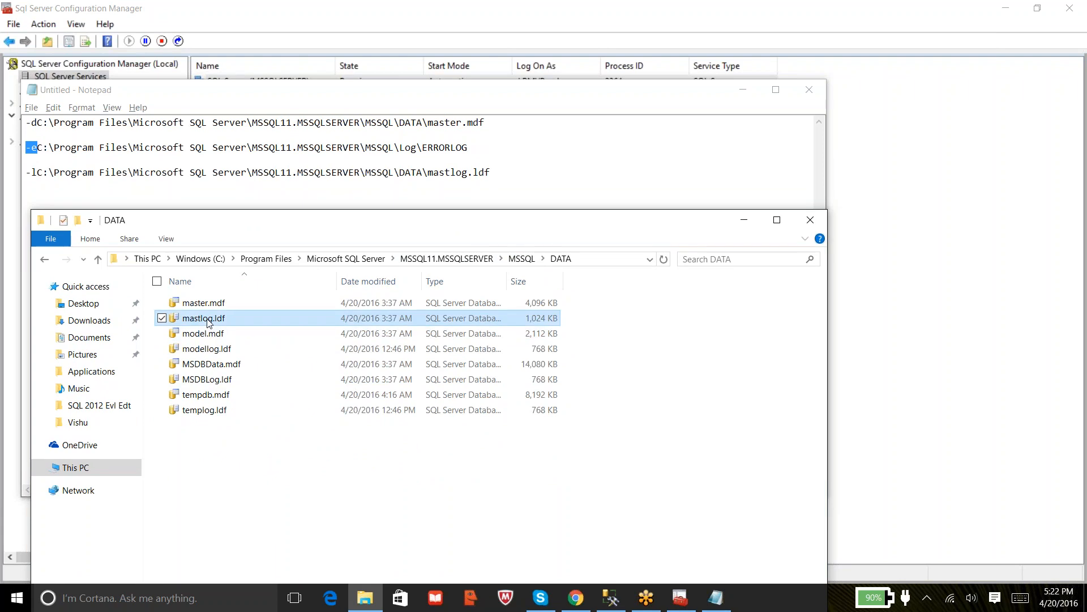
pyautogui.hotkey('shift', 'Up')
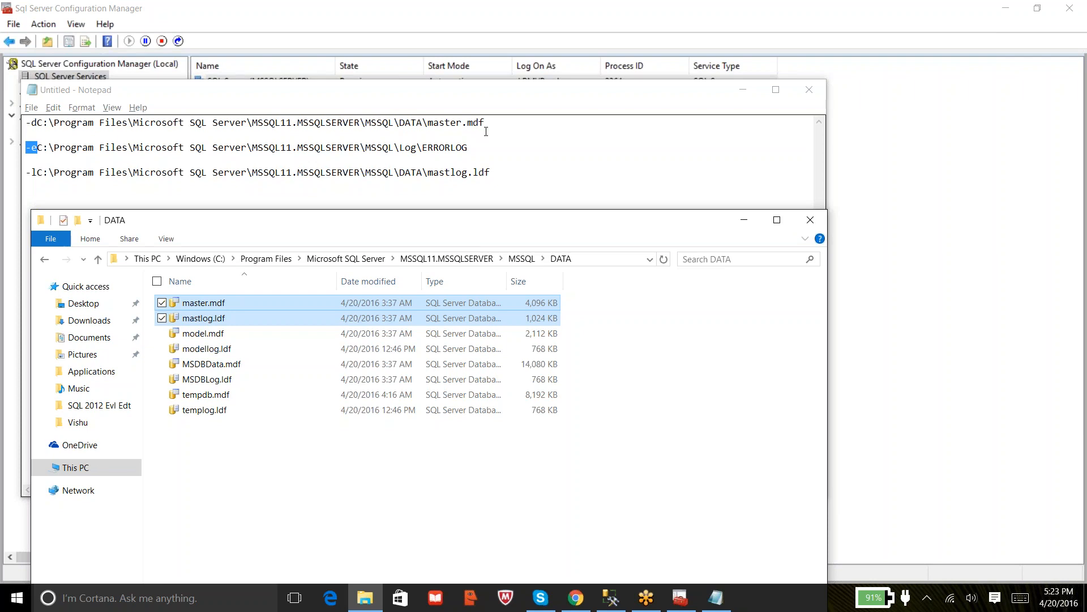
# Step: Close File Explorer and minimize the unsaved Notepad document, keeping it open
pyautogui.click(817, 219)
pyautogui.click(809, 90)
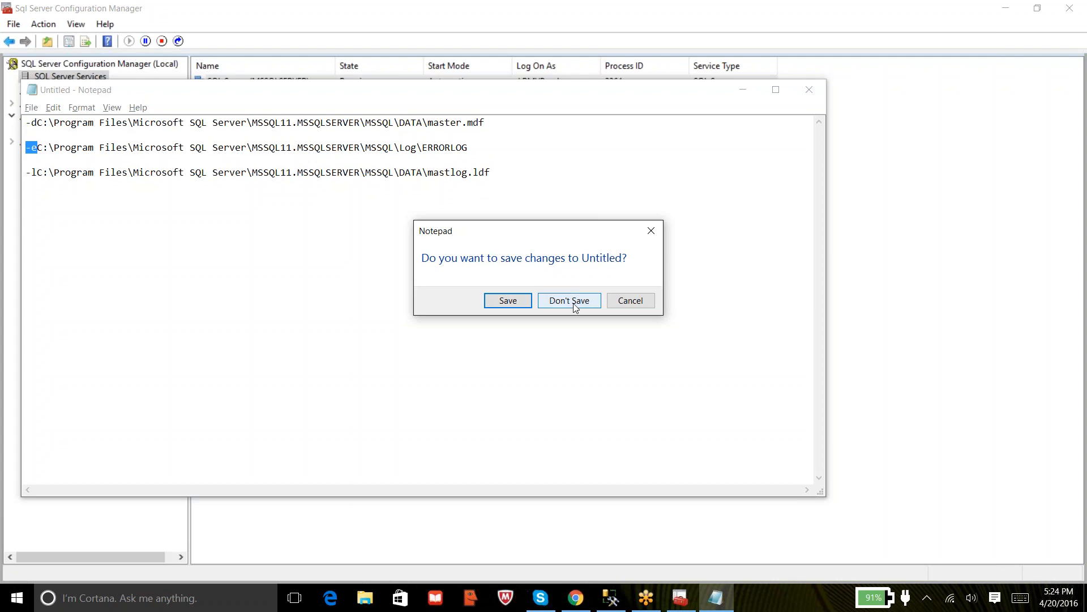
pyautogui.click(634, 300)
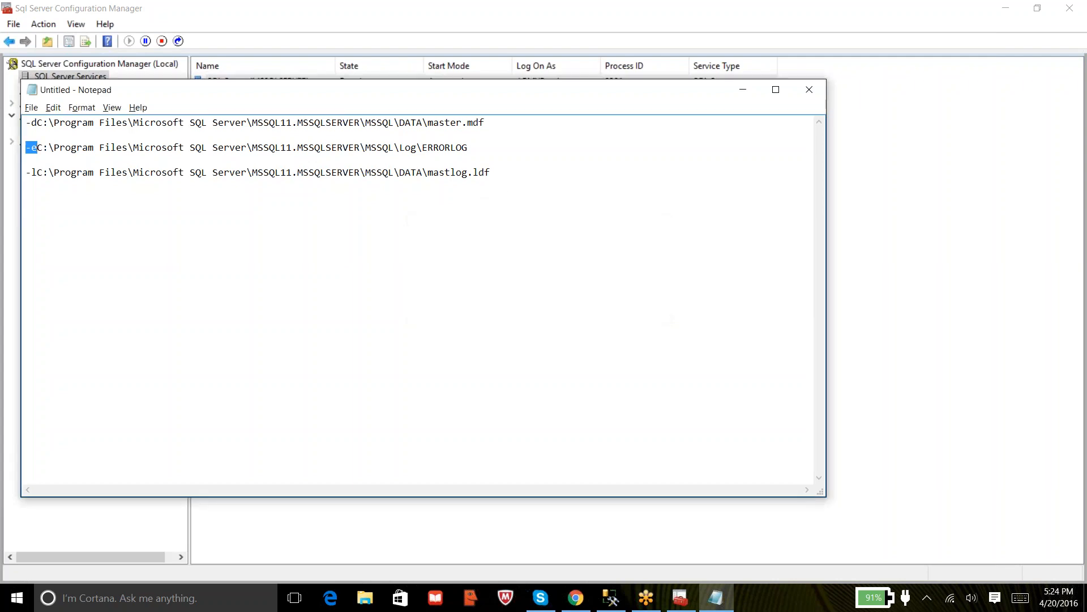
pyautogui.click(747, 90)
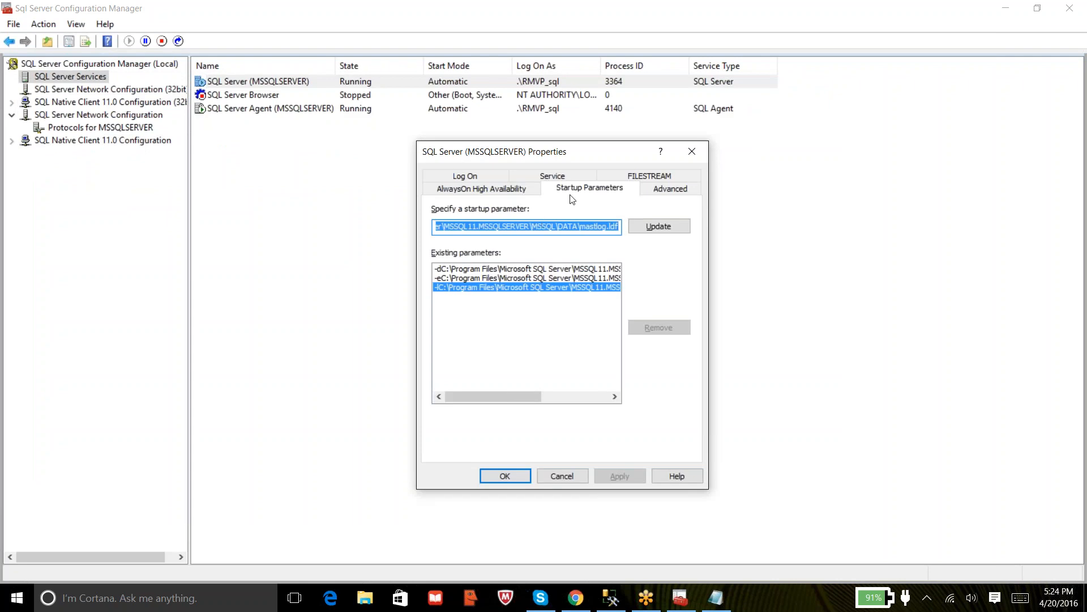
# Step: View the AlwaysOn High Availability and Startup Parameters settings of the SQL Server service, and close its properties without changes
pyautogui.click(484, 190)
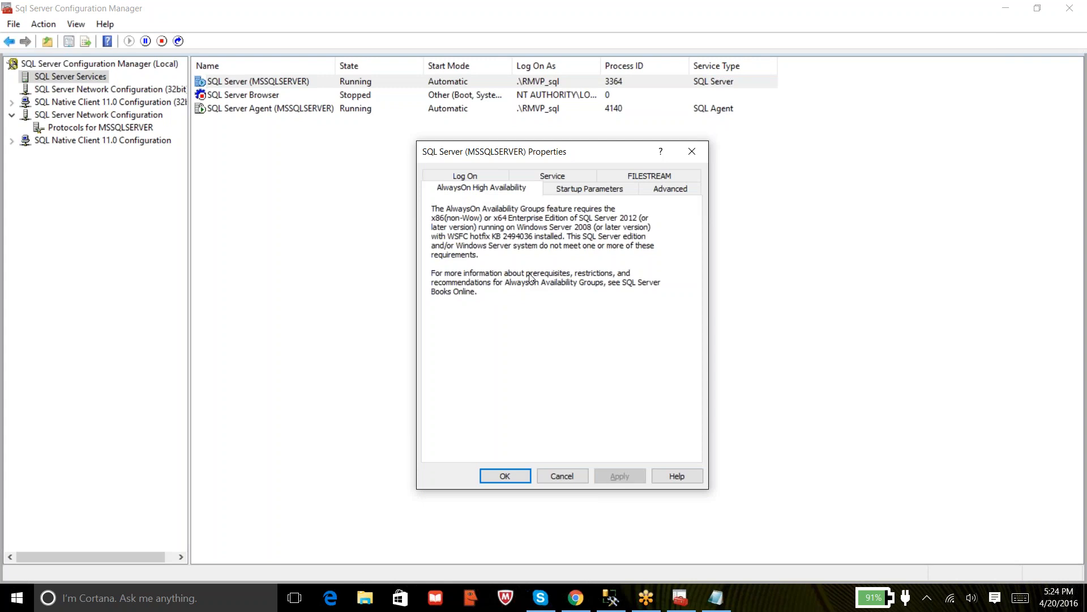
pyautogui.click(601, 194)
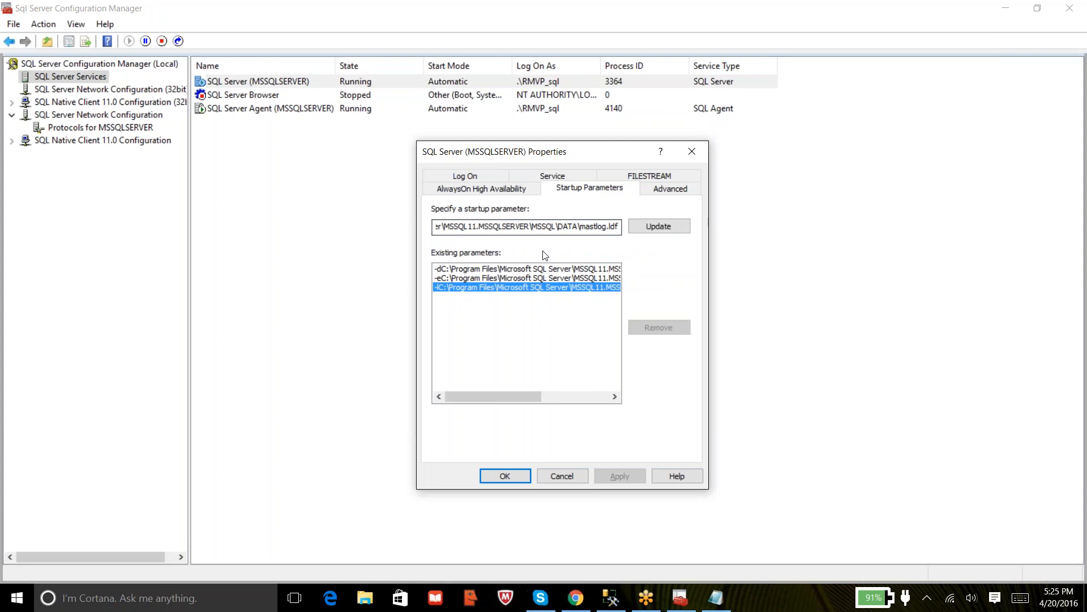
pyautogui.click(560, 475)
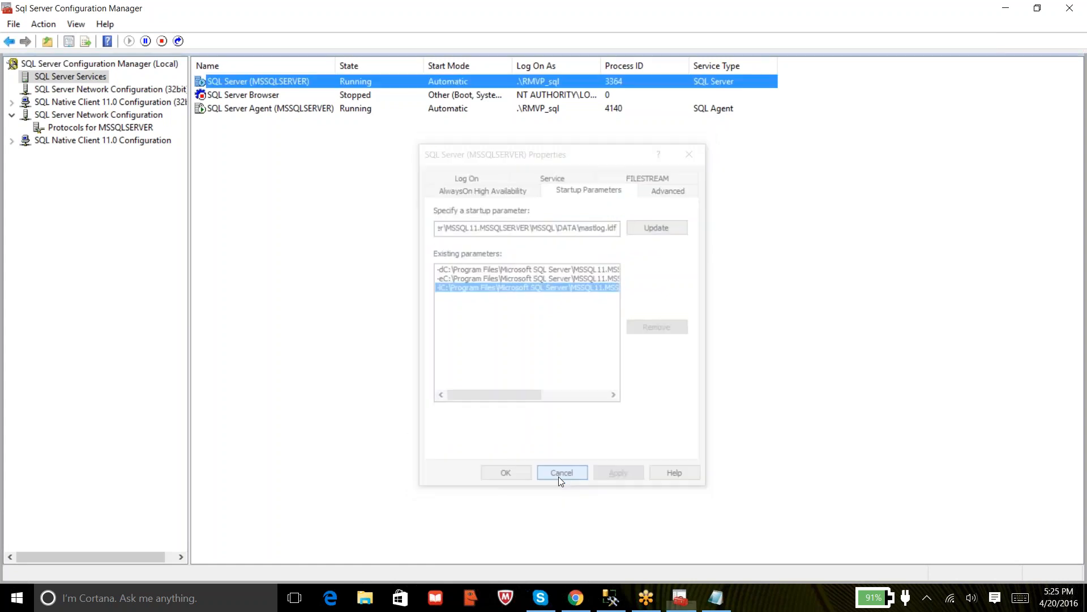
pyautogui.click(438, 276)
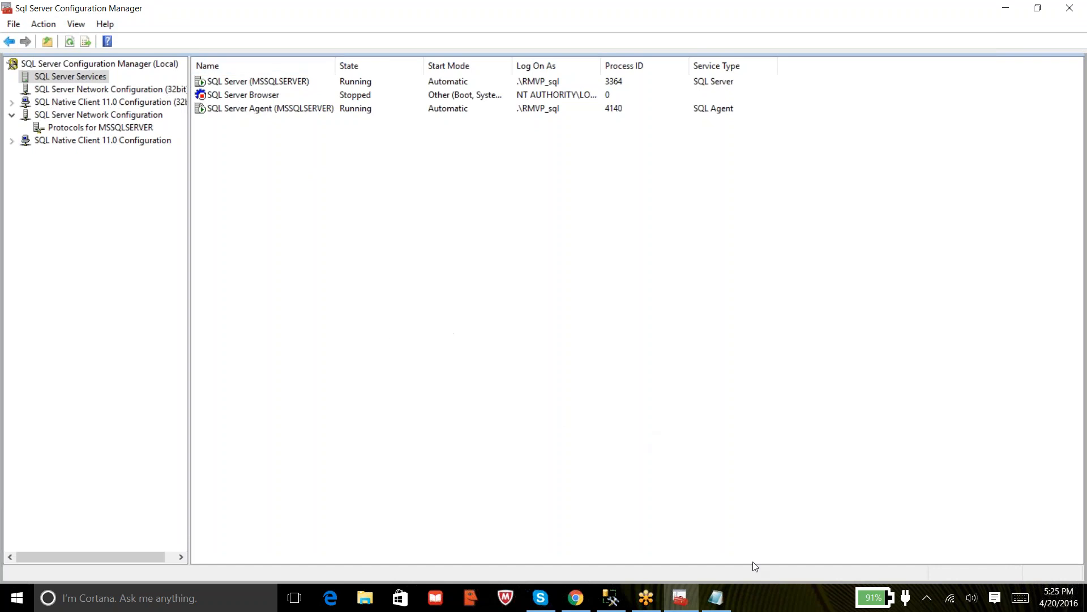
# Step: Switch to SQL Server Management Studio, search Windows for "event", and open Event Viewer in a maximized window
pyautogui.moveTo(610, 596)
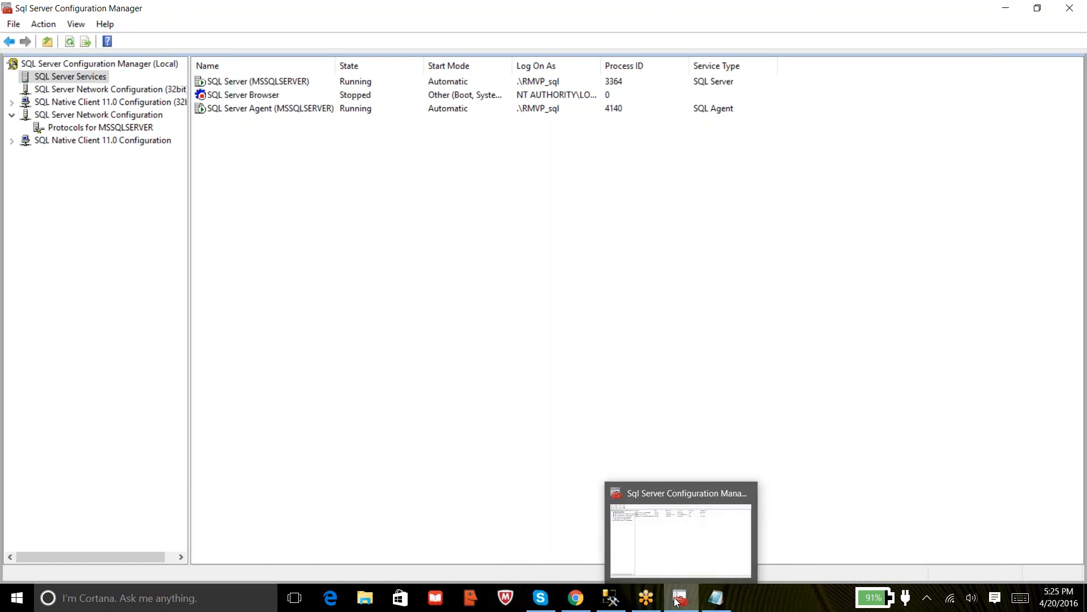
pyautogui.click(611, 595)
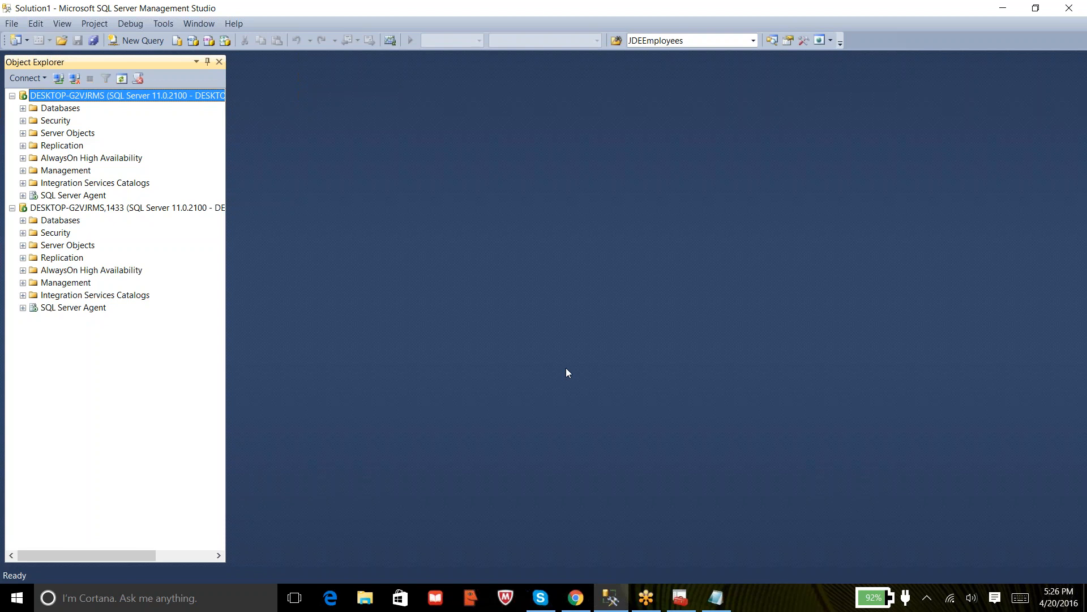
pyautogui.click(95, 602)
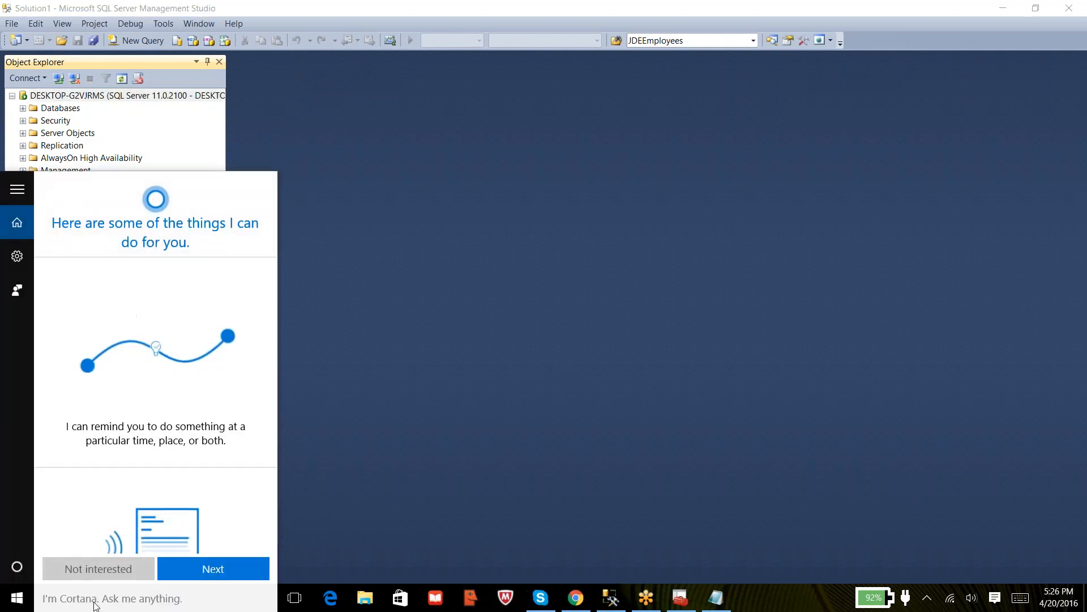
pyautogui.write('event')
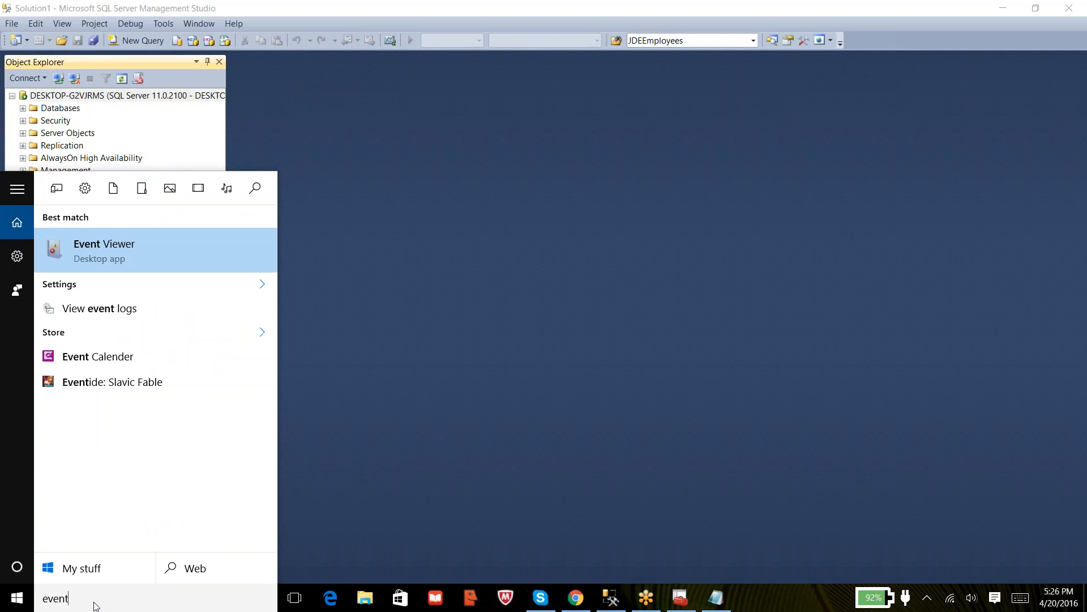
pyautogui.click(141, 252)
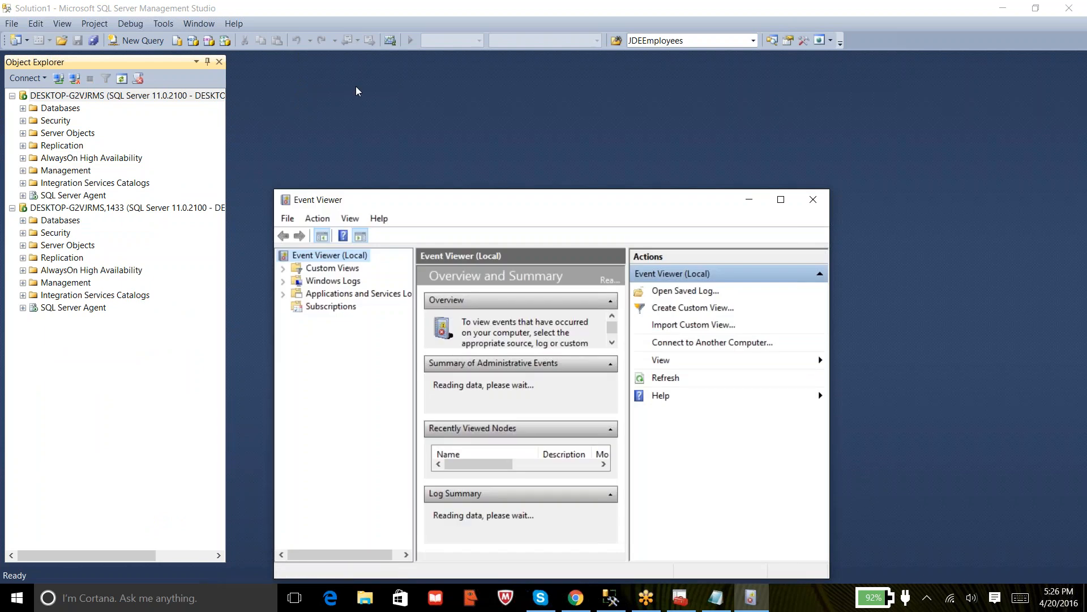
pyautogui.click(780, 199)
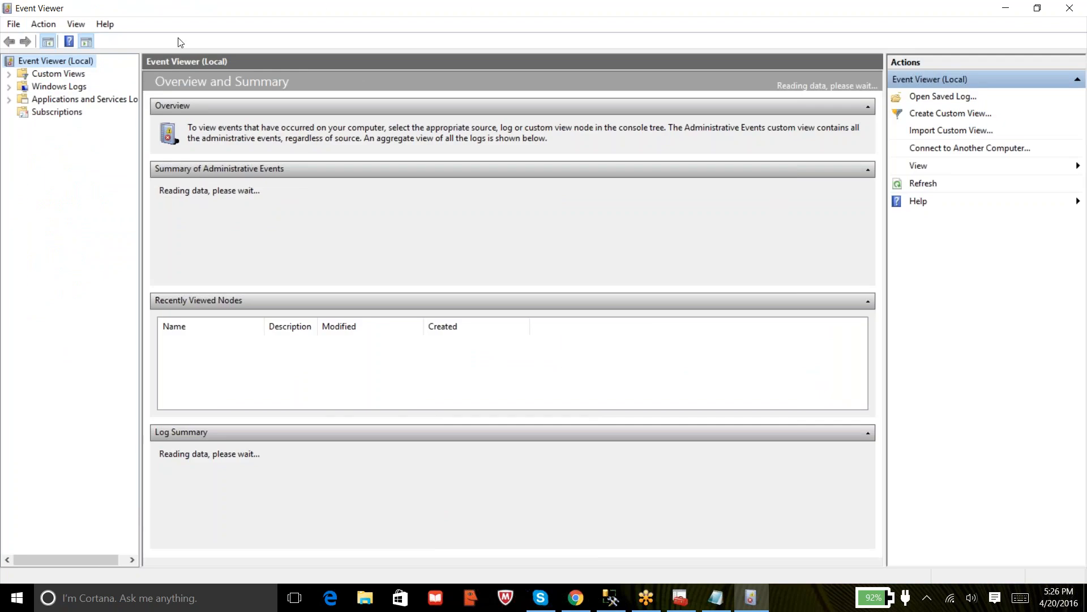
# Step: Open the Application log under Windows Logs in Event Viewer, and minimize the window to return to SQL Server Management Studio
pyautogui.click(8, 86)
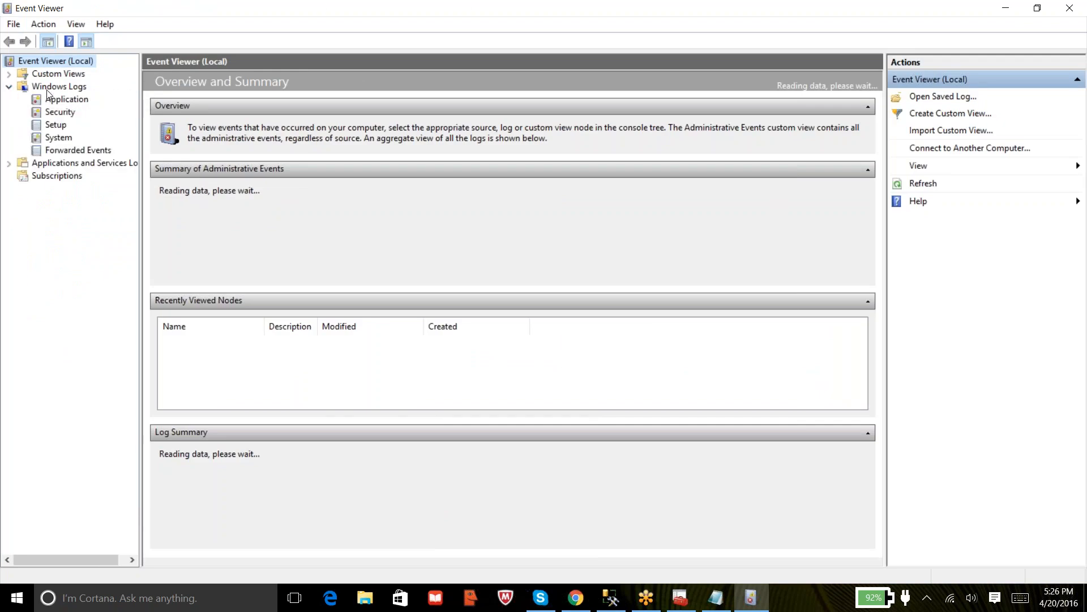
pyautogui.click(65, 99)
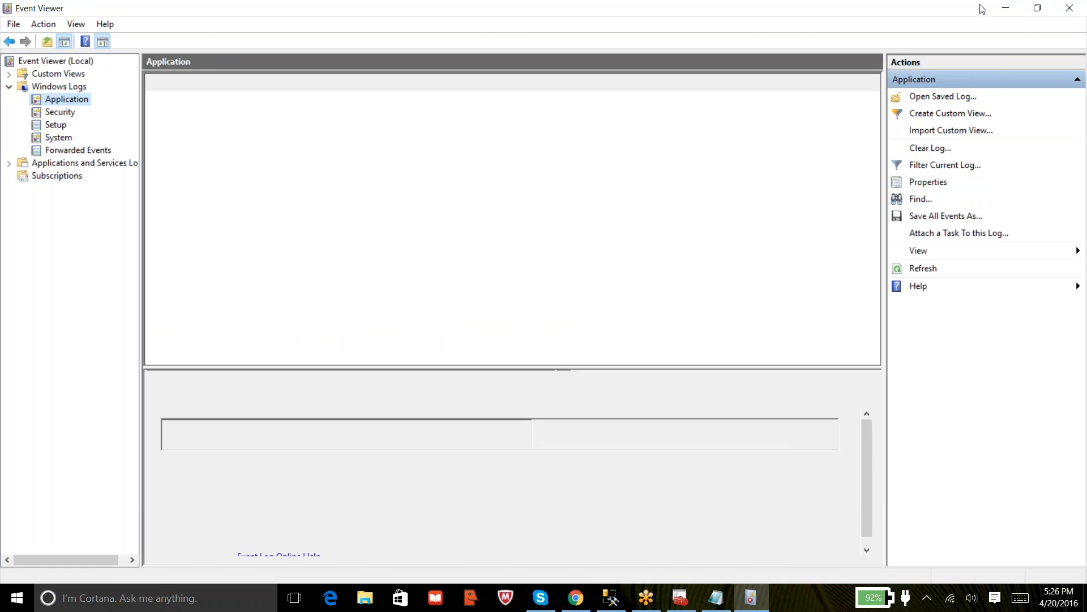
pyautogui.click(1005, 8)
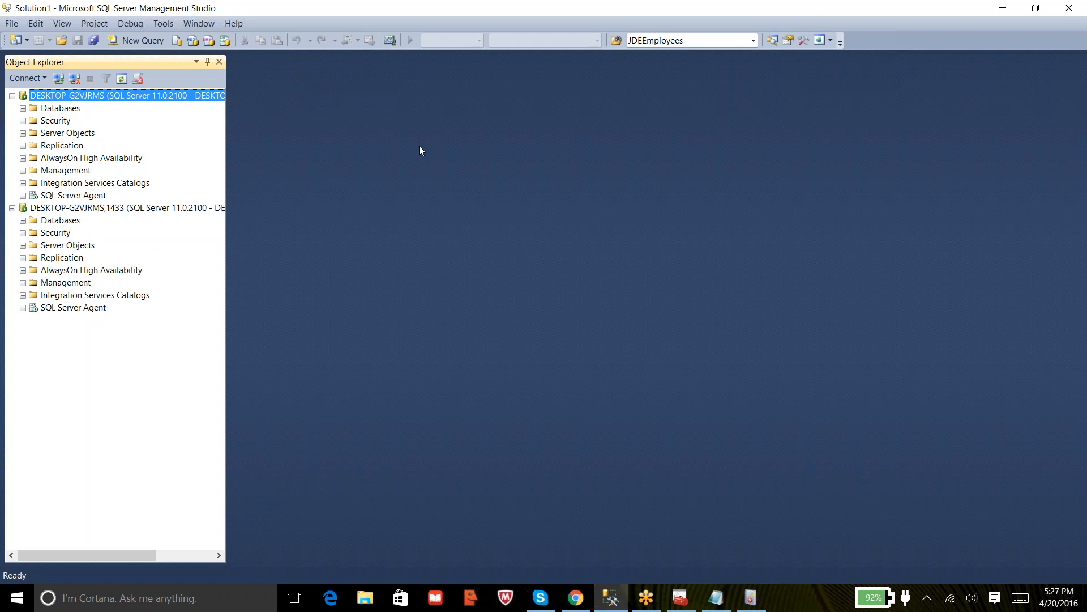
# Step: Disconnect the DESKTOP-G2VJRMS,1433 server connection and expand the SQL Server Logs folder under Management of the remaining server
pyautogui.click(63, 208)
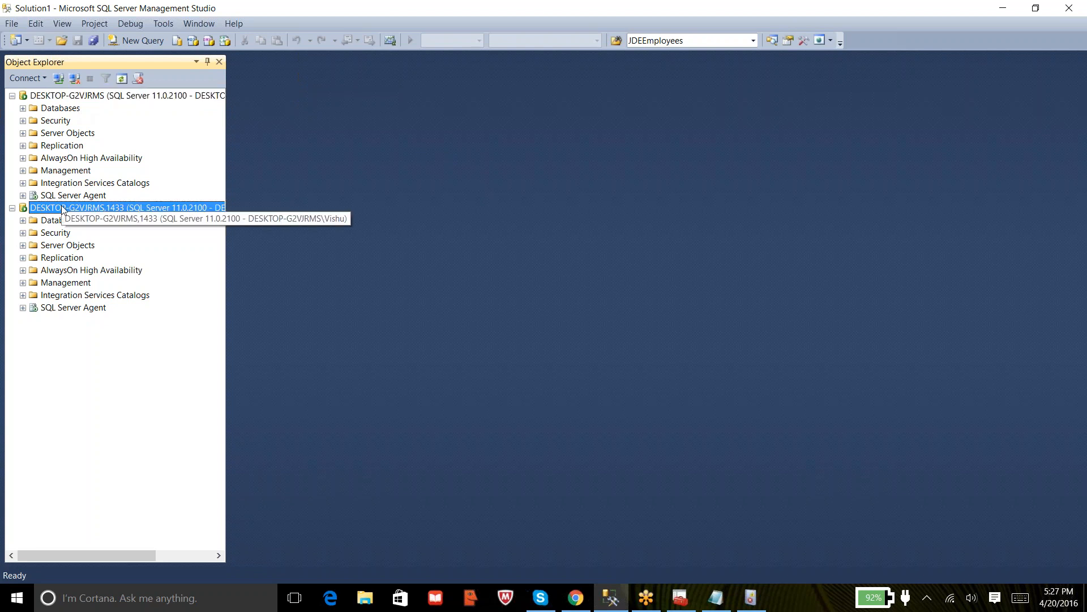
pyautogui.click(74, 79)
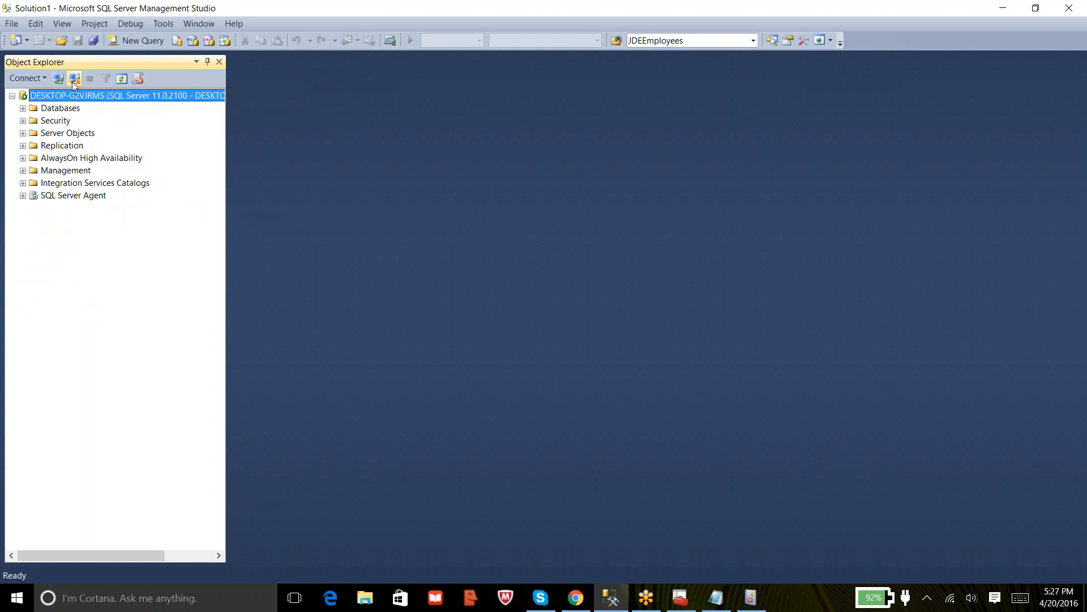
pyautogui.click(45, 171)
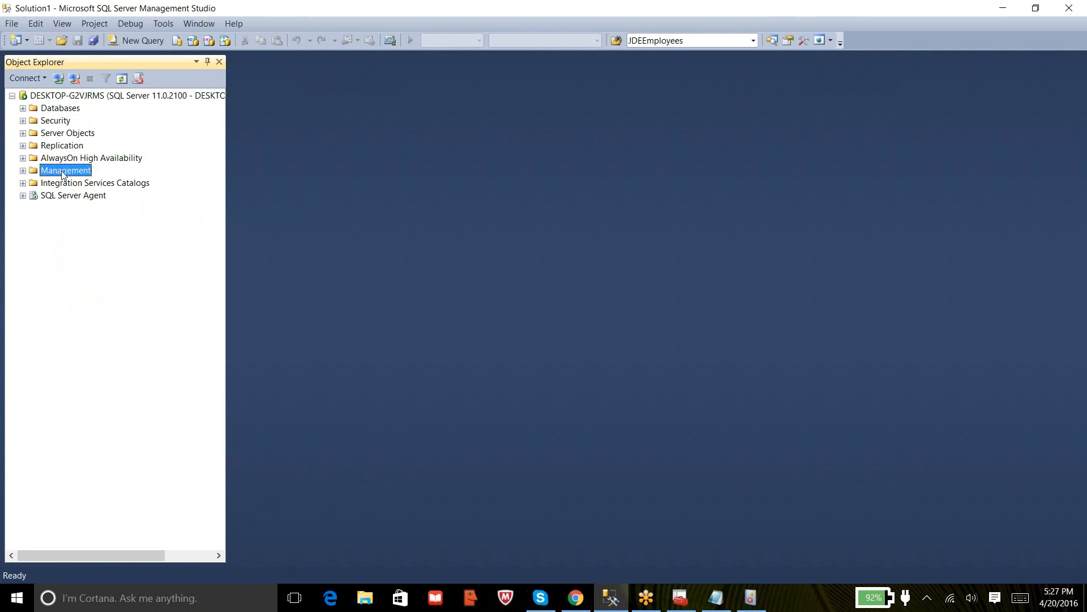
pyautogui.click(22, 171)
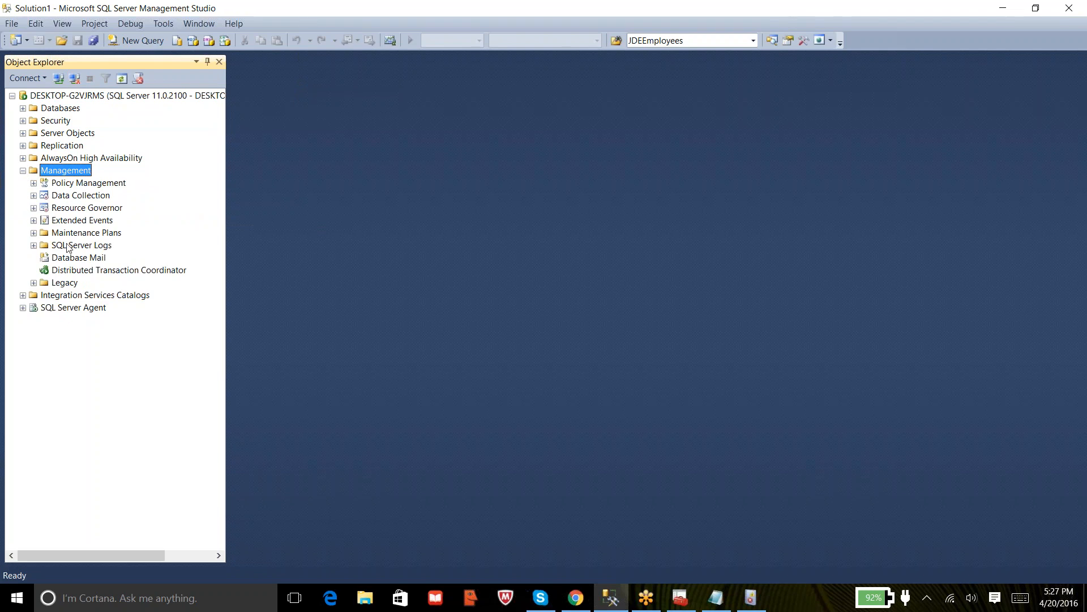
pyautogui.click(68, 248)
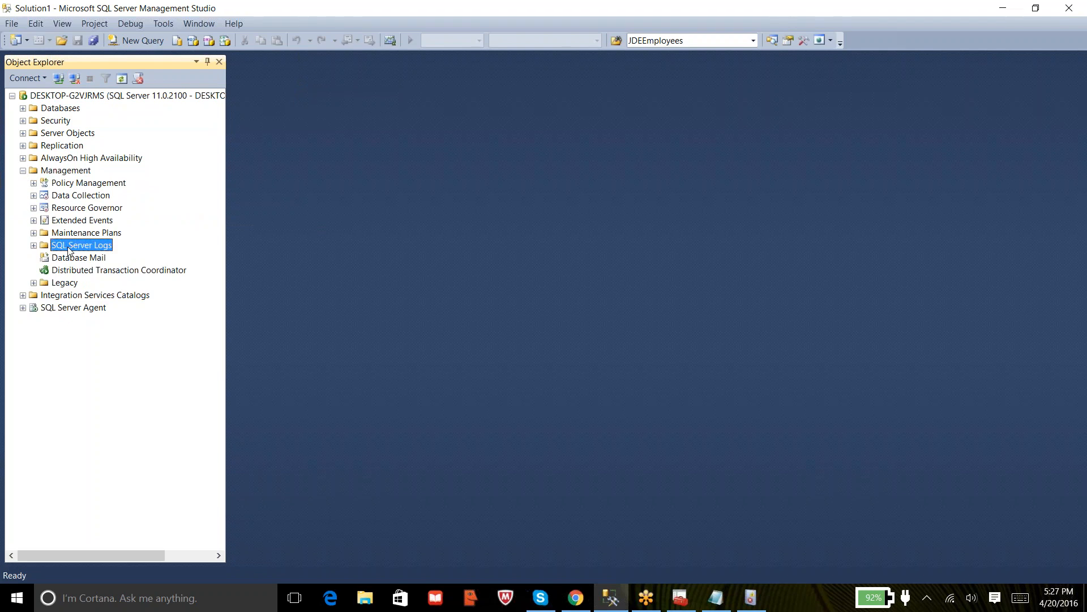
pyautogui.doubleClick(39, 242)
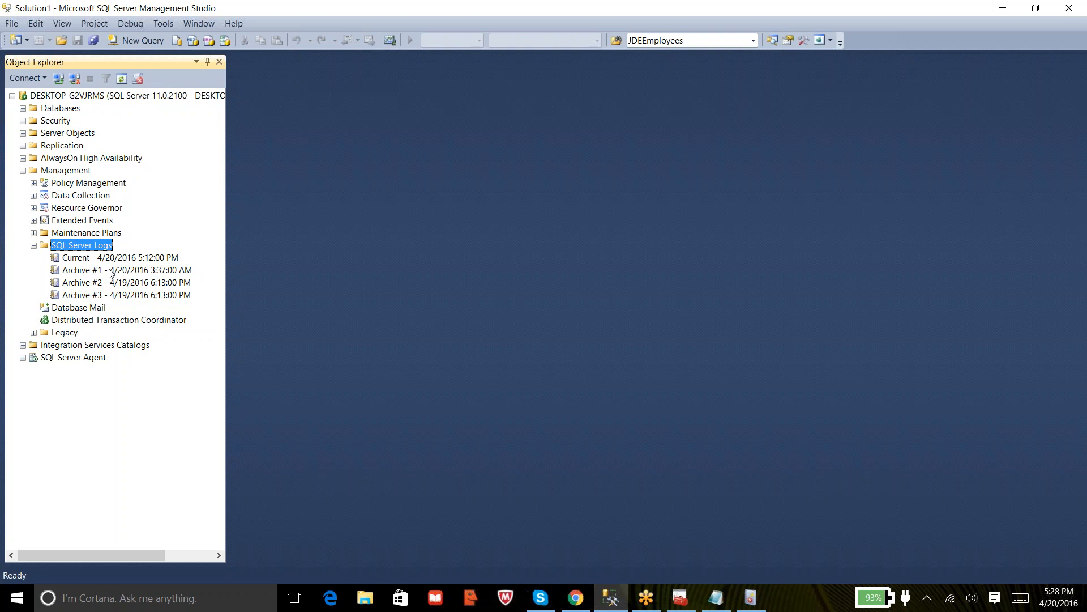
# Step: Go through the current, Archive #1 and Archive #2 entries of SQL Server Logs, ending with the current log selected
pyautogui.click(110, 259)
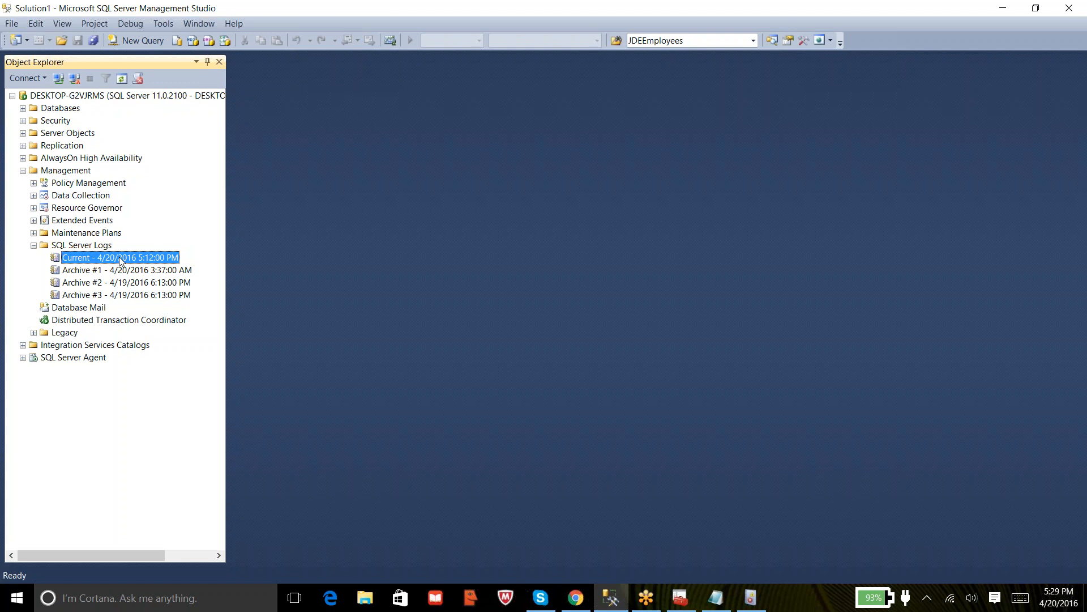
pyautogui.click(98, 274)
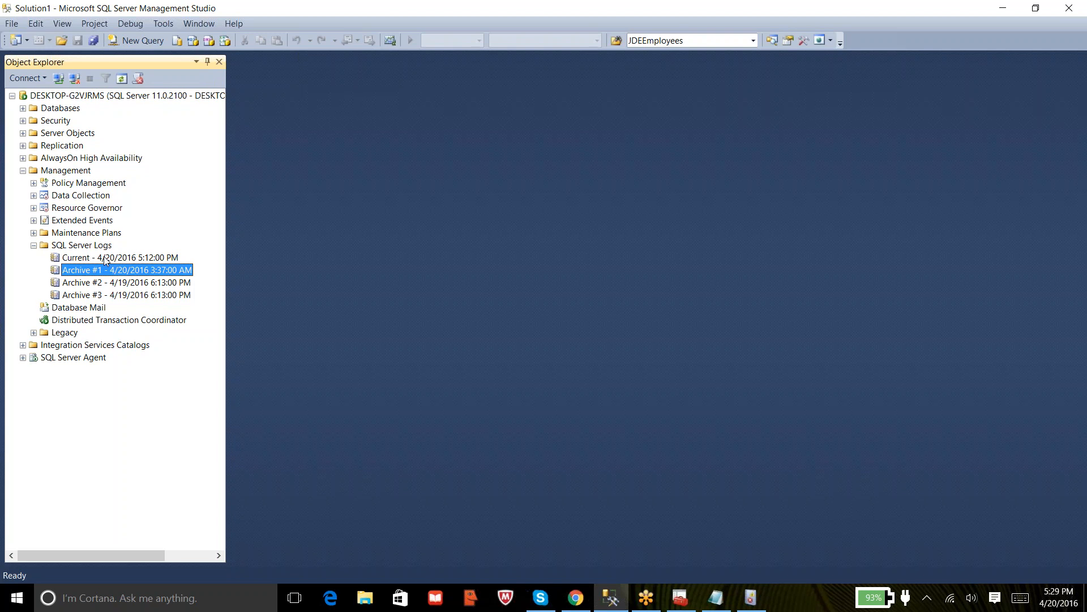
pyautogui.click(89, 258)
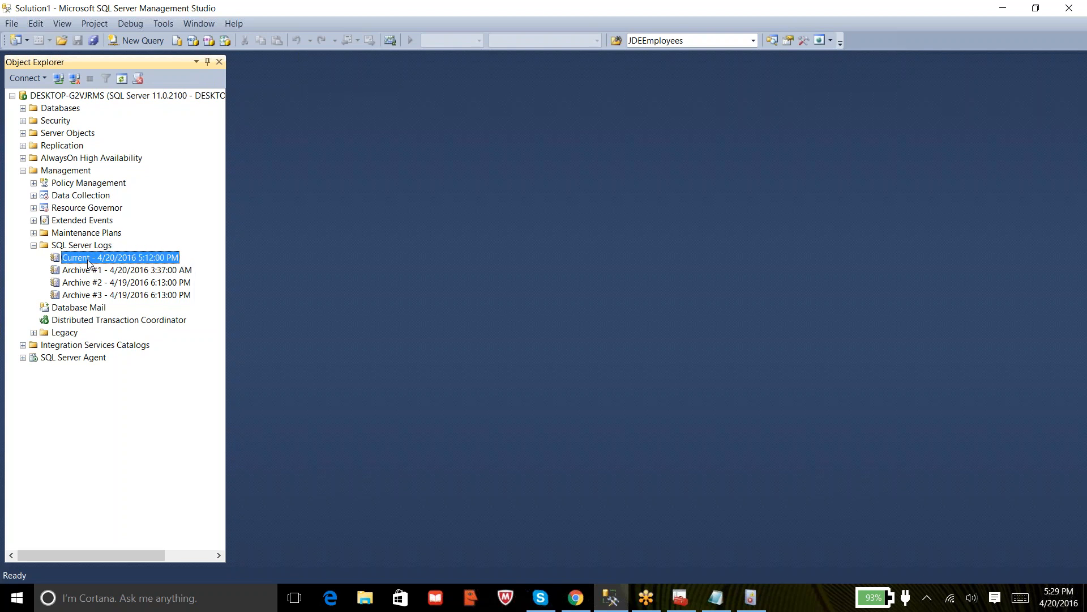
pyautogui.click(91, 271)
pyautogui.click(96, 285)
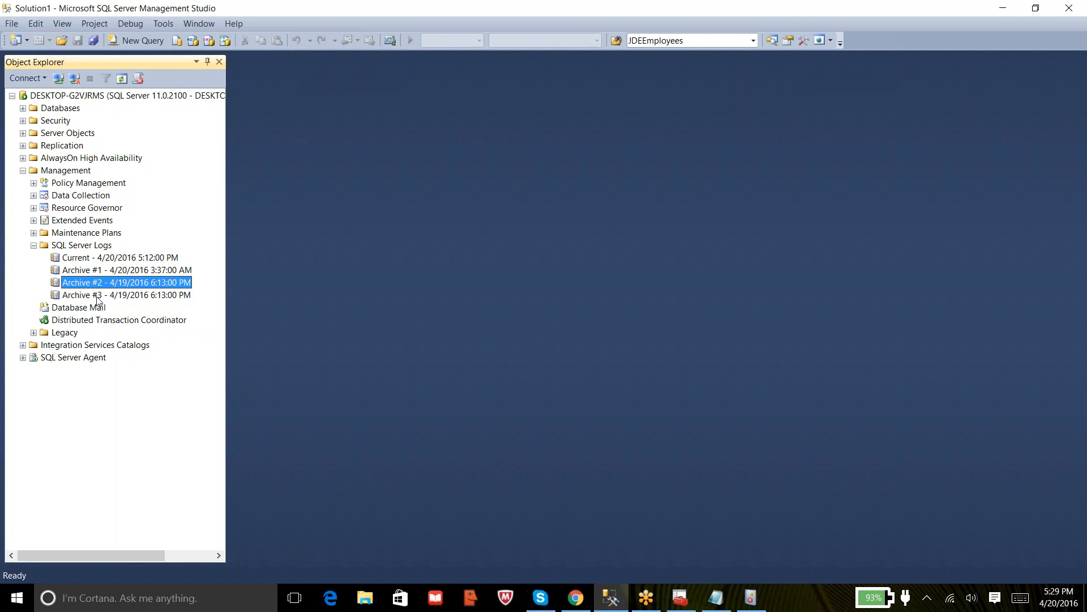
pyautogui.click(91, 258)
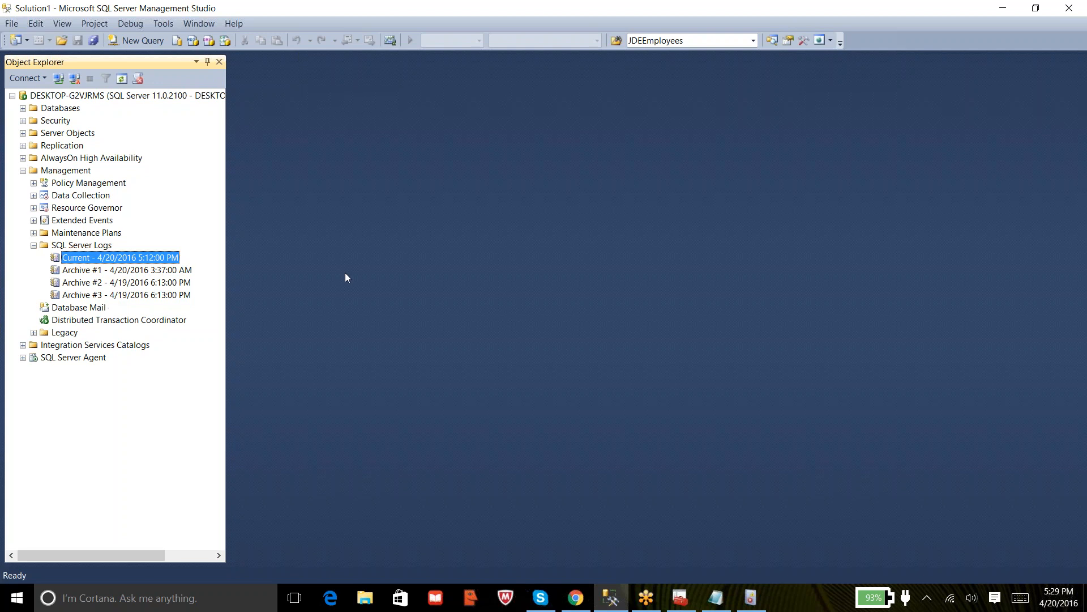
# Step: Switch to SQL Server Configuration Manager and restart the SQL Server (MSSQLSERVER) service
pyautogui.click(680, 597)
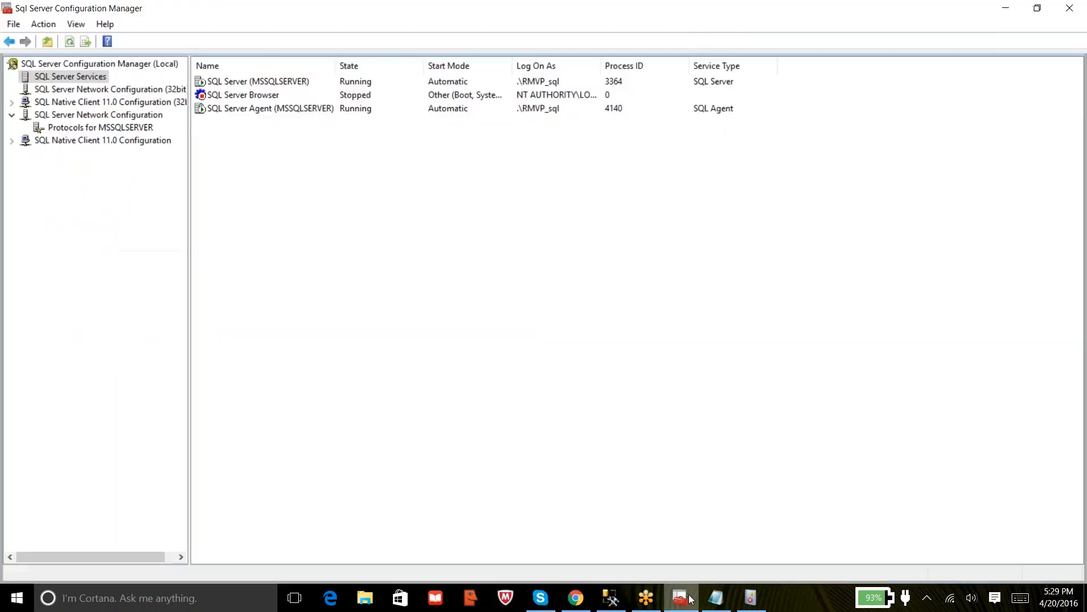
pyautogui.rightClick(290, 85)
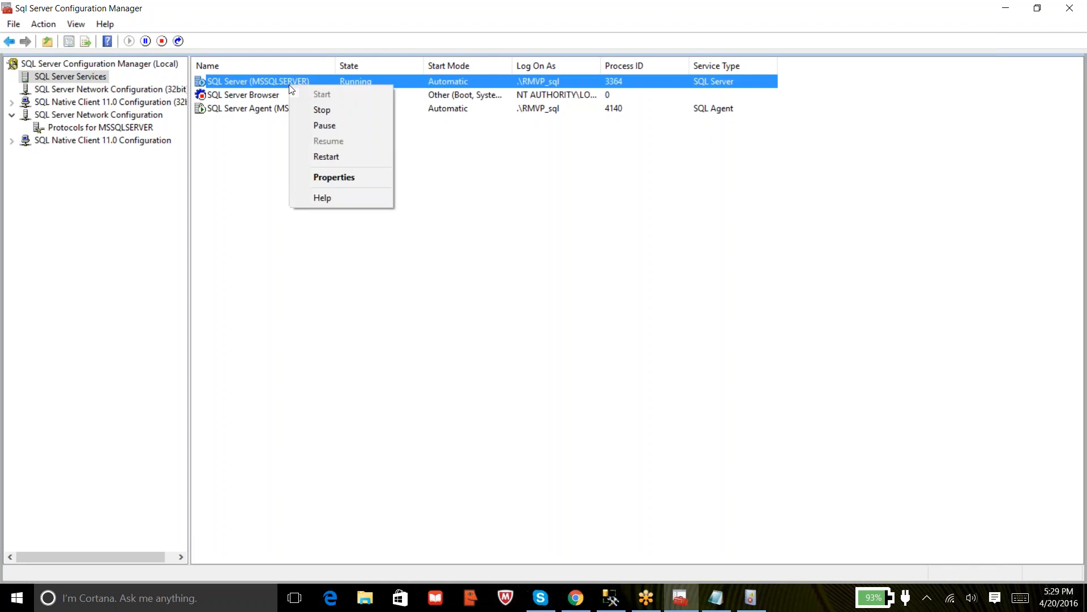
pyautogui.click(323, 156)
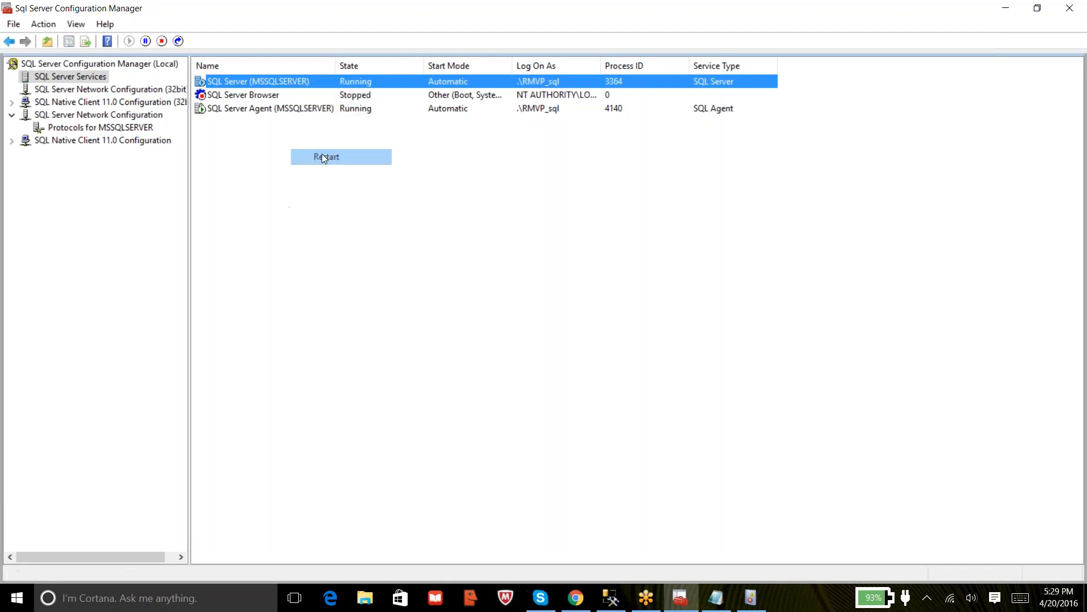
pyautogui.moveTo(678, 593)
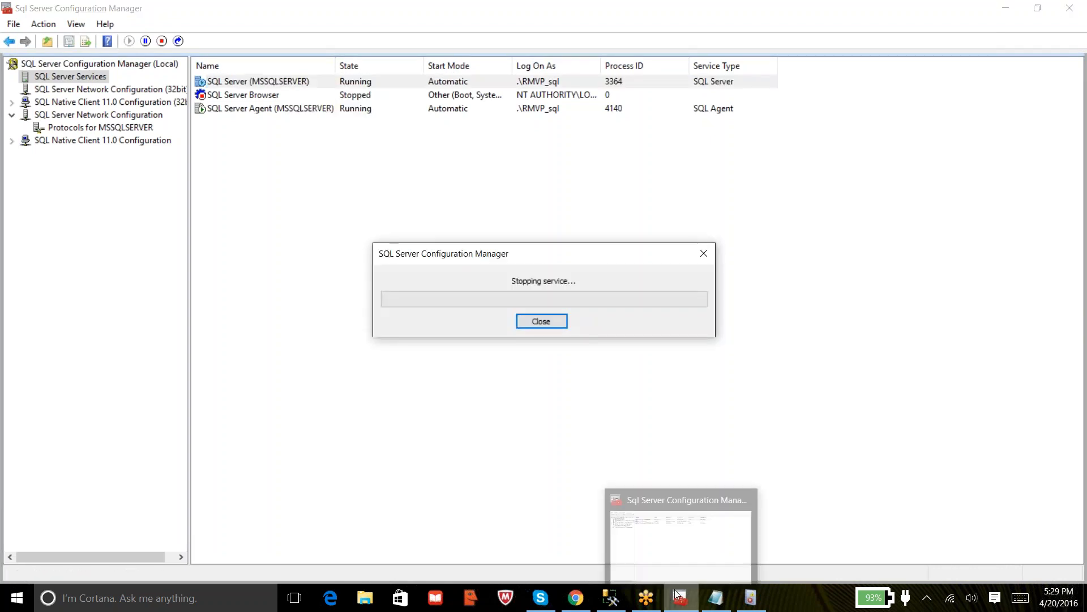
# Step: Return to SQL Server Management Studio after checking the restarted service, refresh SQL Server Logs and select the Archive #4 log
pyautogui.click(611, 598)
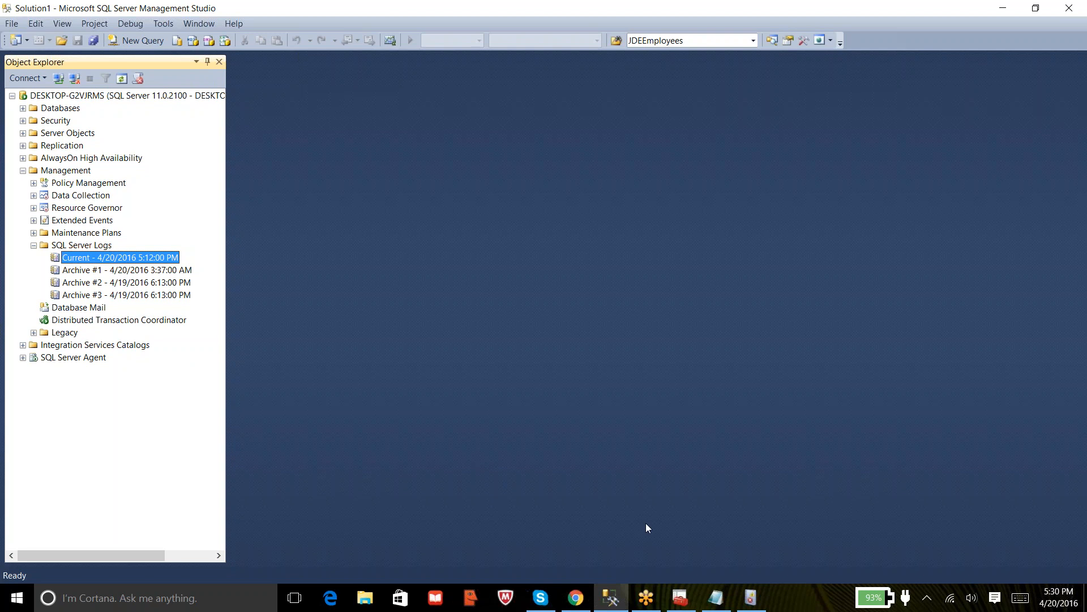
pyautogui.click(682, 603)
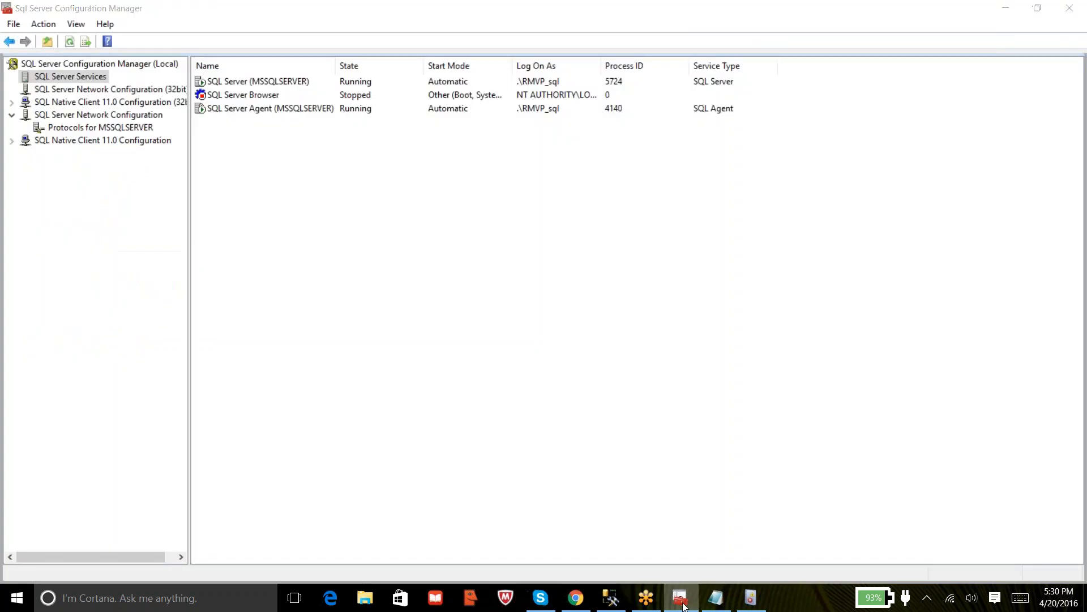
pyautogui.click(683, 603)
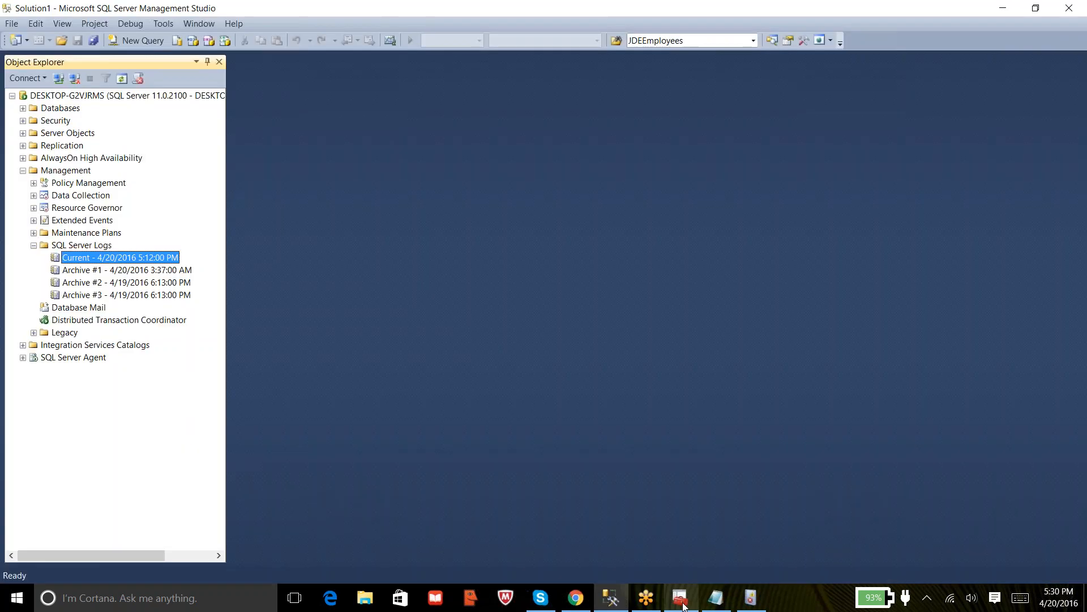
pyautogui.rightClick(81, 248)
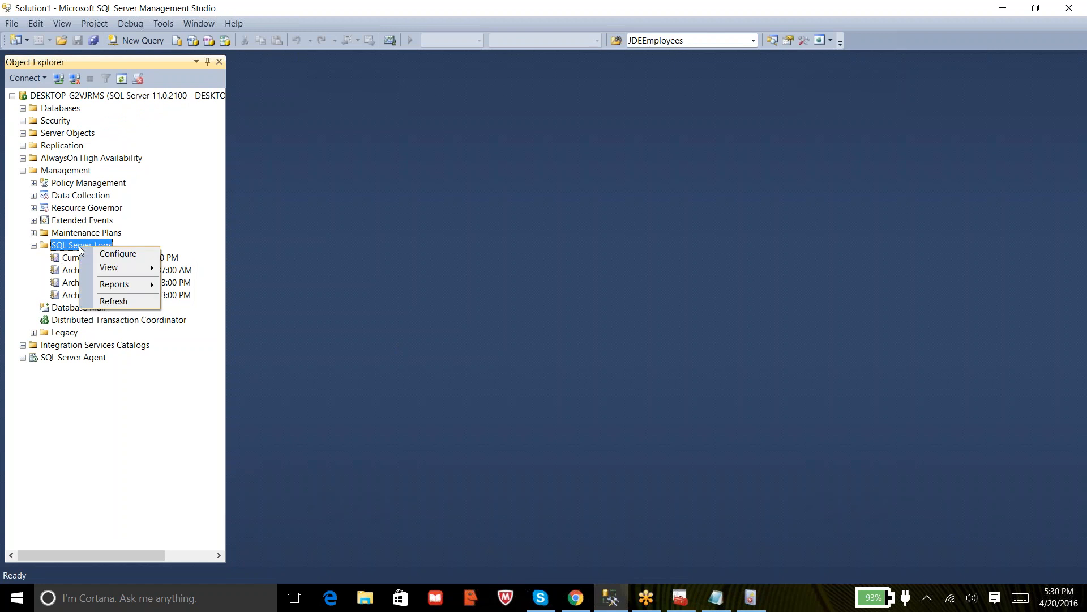
pyautogui.click(118, 301)
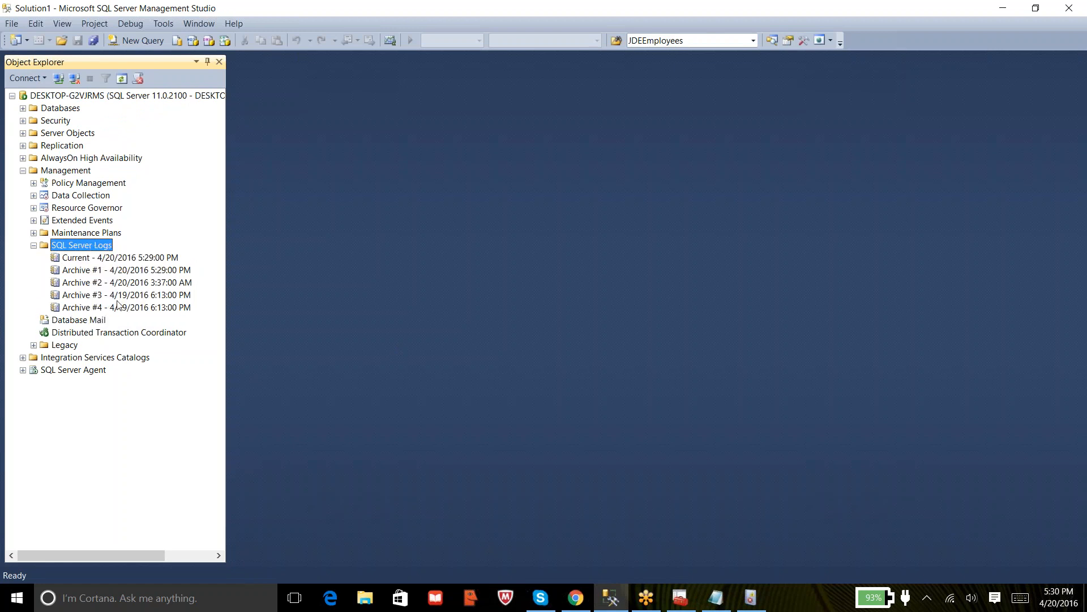
pyautogui.click(99, 309)
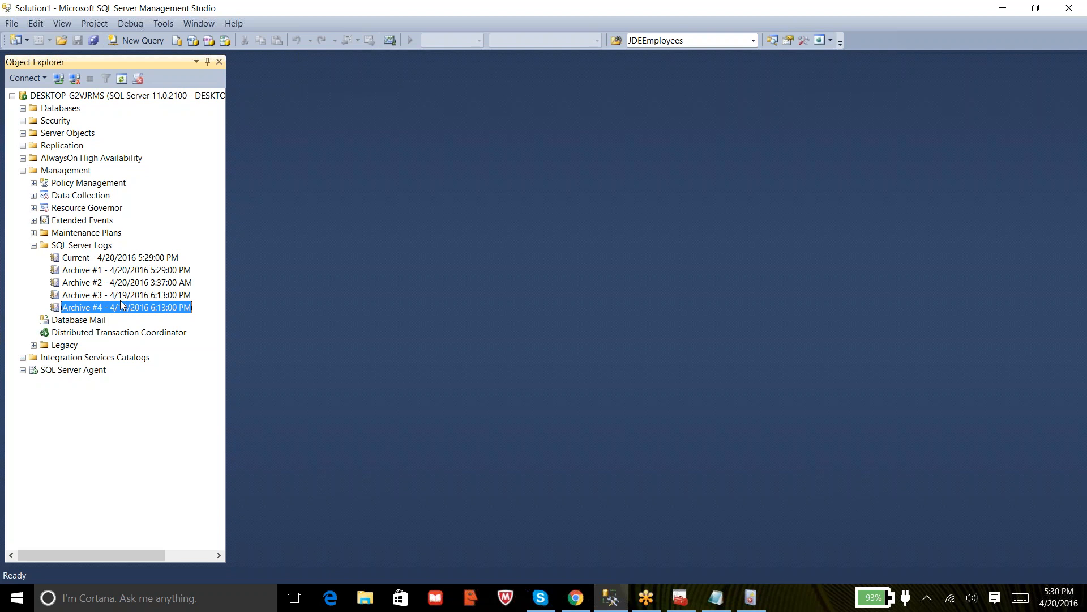
# Step: Open the current SQL Server log in Log File Viewer and maximize the viewer window
pyautogui.click(116, 258)
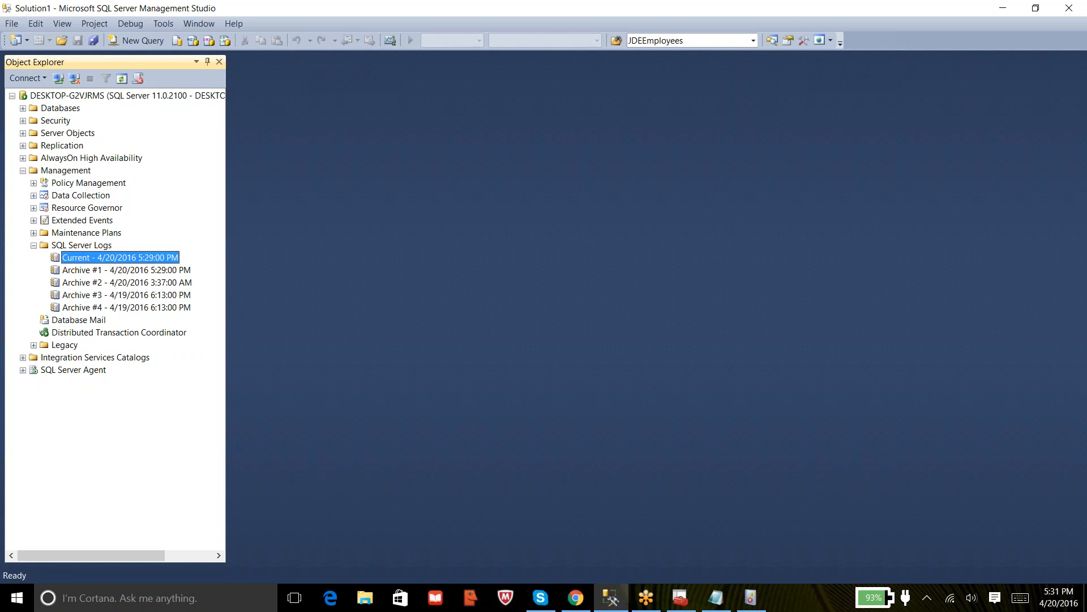
pyautogui.doubleClick(120, 258)
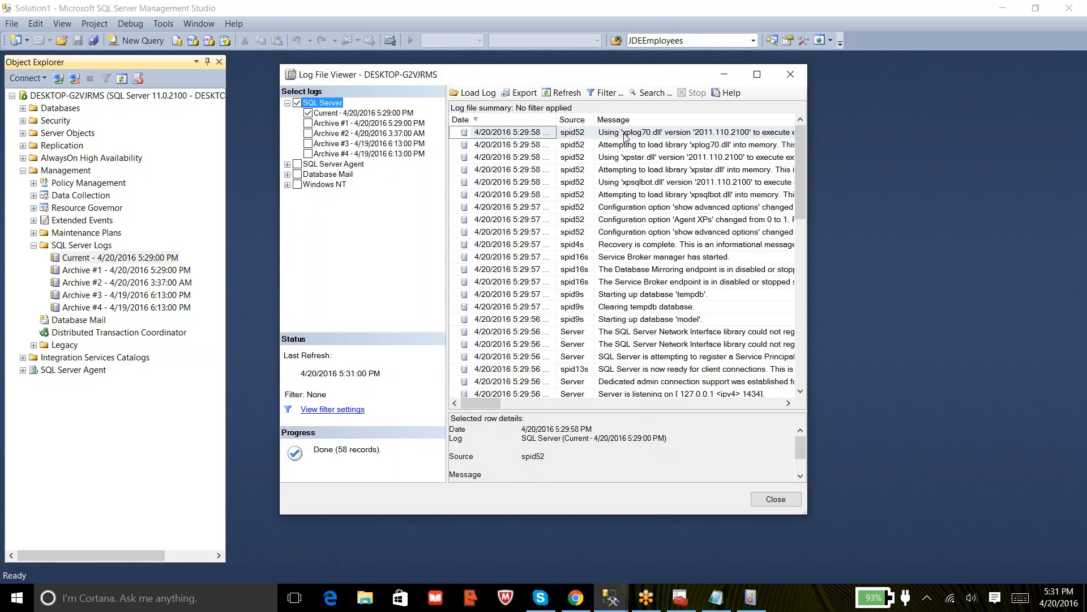
pyautogui.click(758, 77)
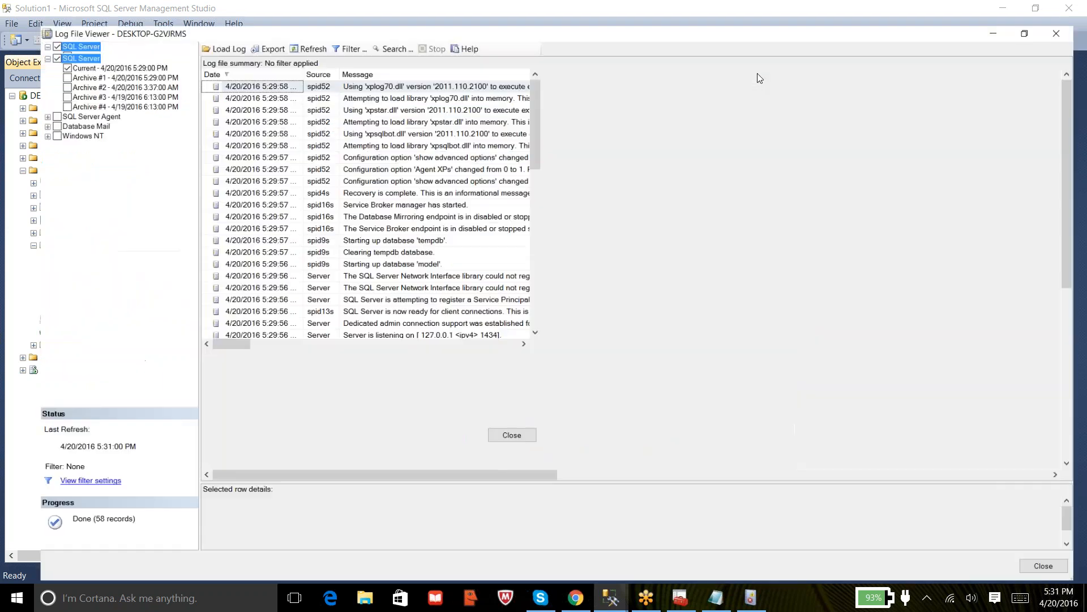
# Step: Widen the Date column to show full timestamps and select the oldest entry of the current log
pyautogui.click(411, 214)
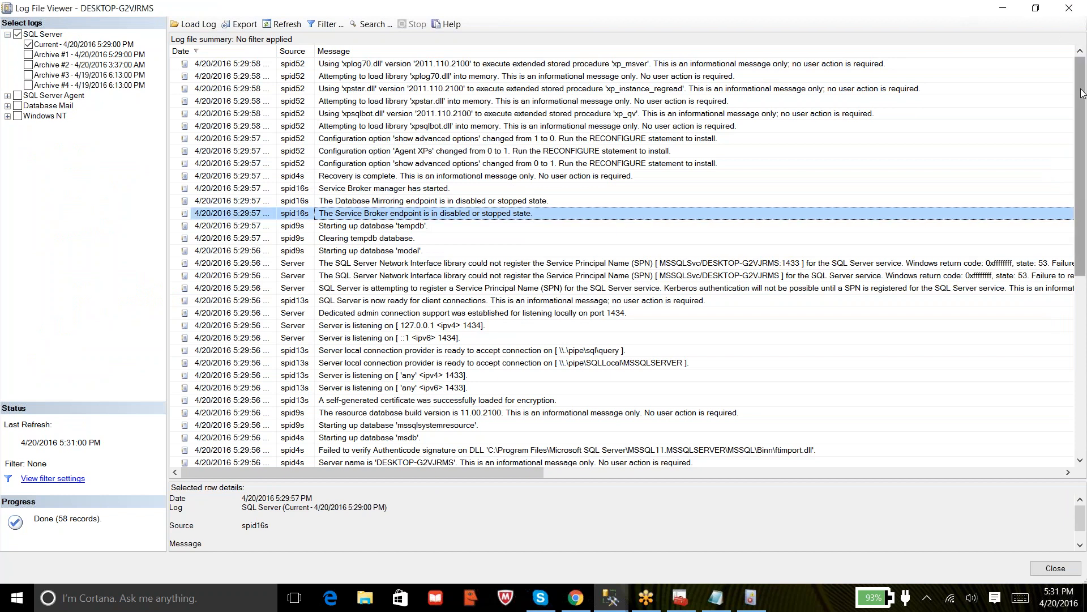
pyautogui.moveTo(1081, 93); pyautogui.dragTo(1084, 271)
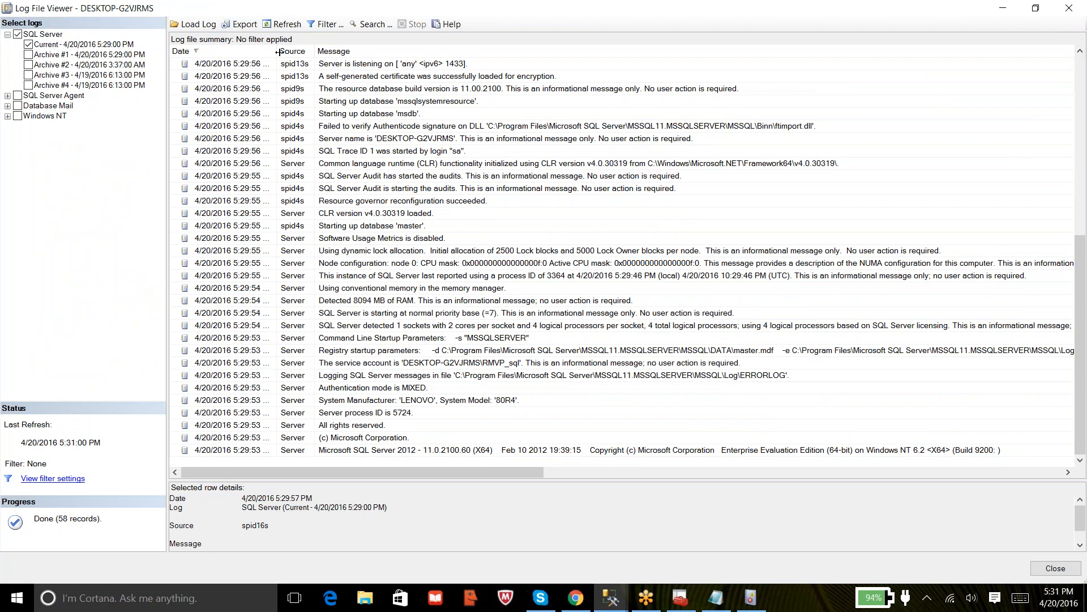
pyautogui.moveTo(277, 51); pyautogui.dragTo(372, 52)
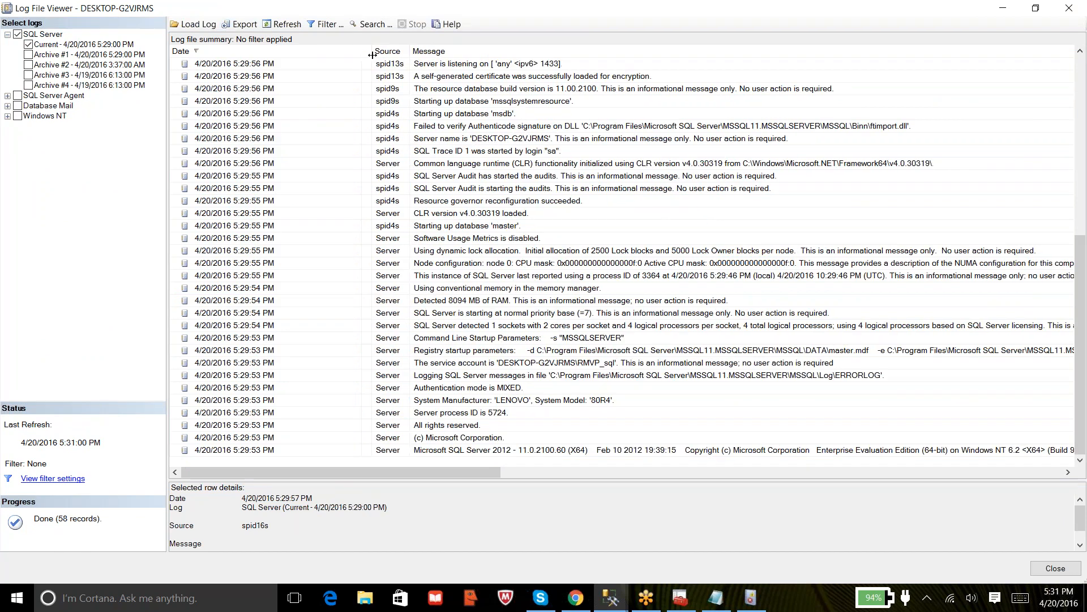
pyautogui.click(251, 451)
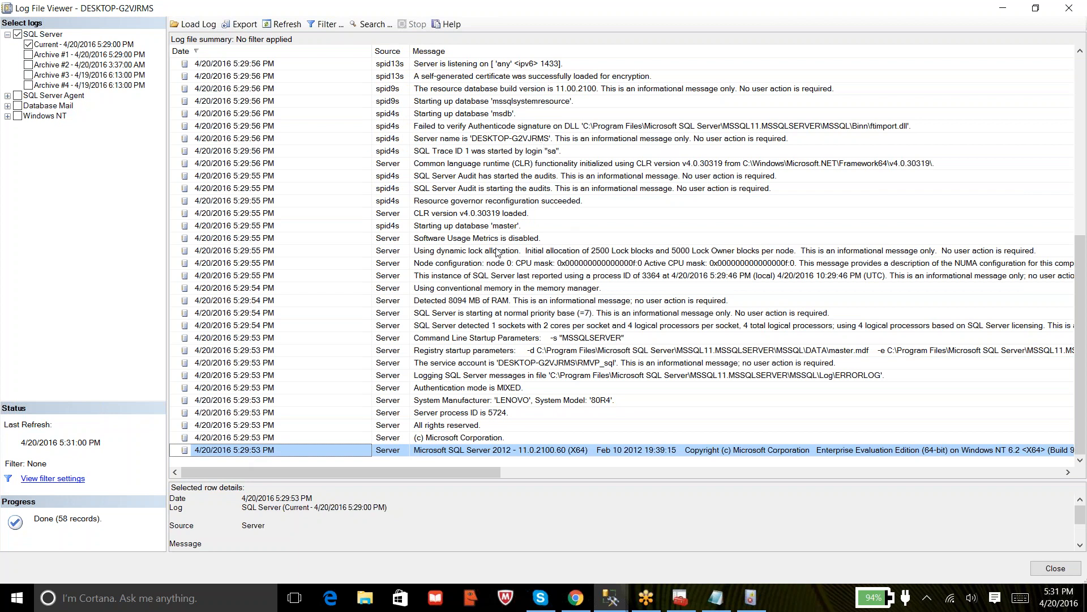
# Step: Open and minimize File Explorer, and switch to the main Management Studio window, leaving Log File Viewer open
pyautogui.click(365, 604)
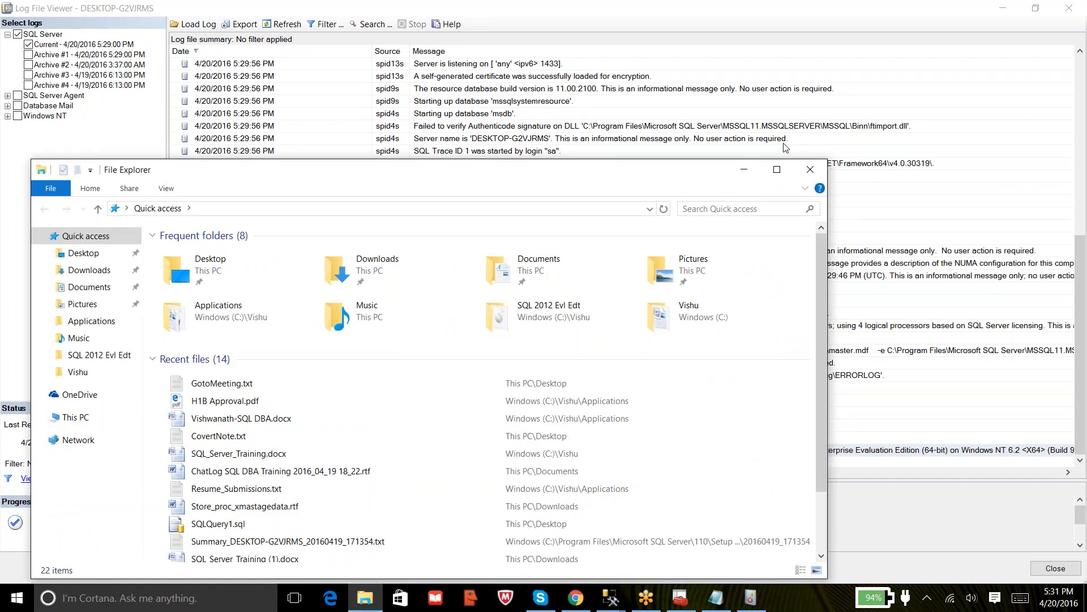
pyautogui.click(743, 170)
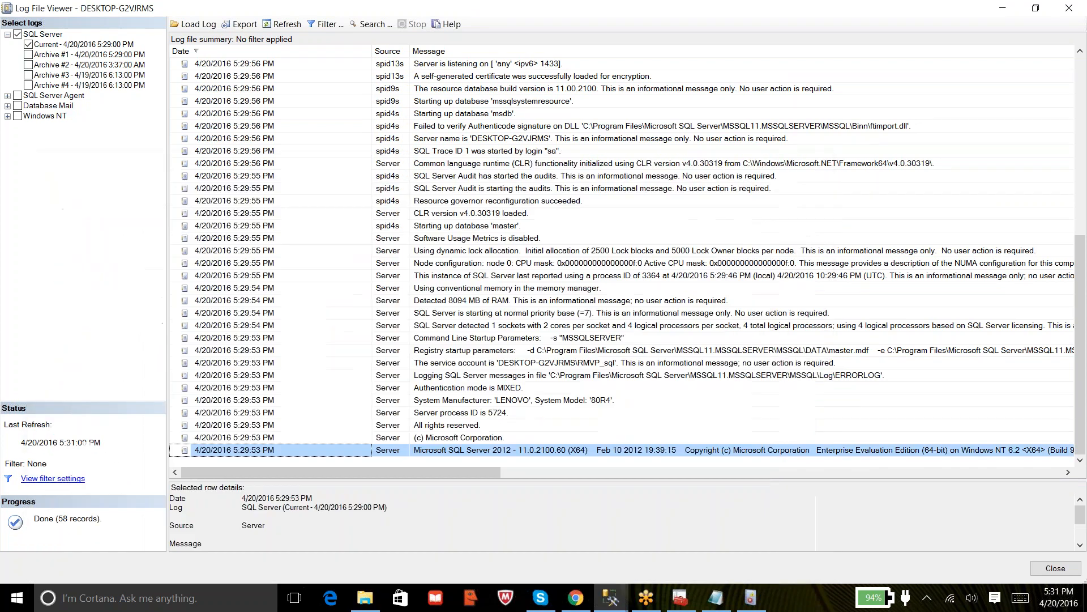
pyautogui.click(605, 604)
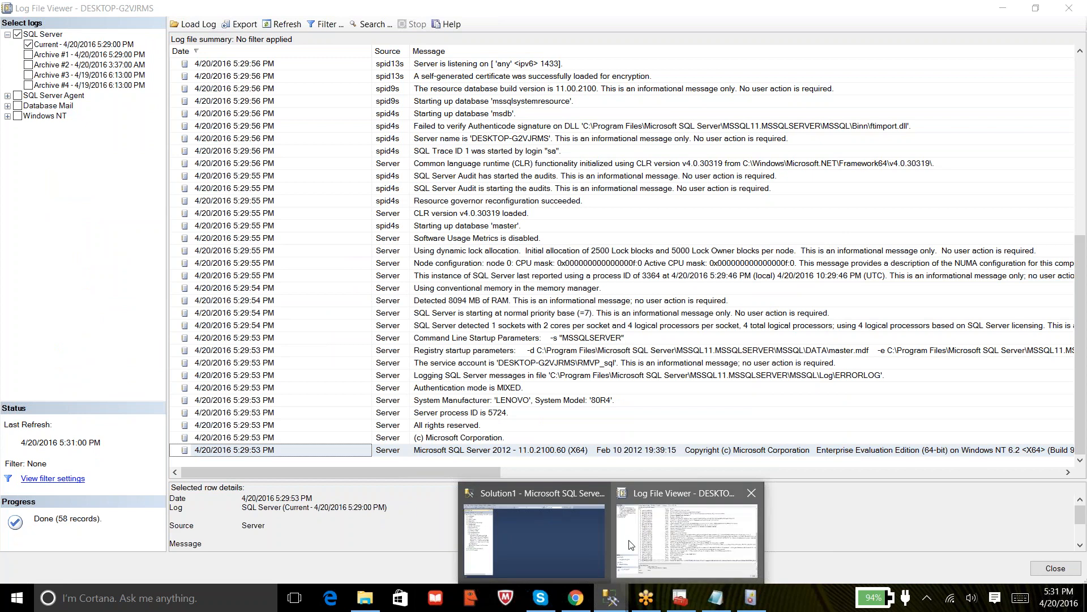
pyautogui.click(559, 536)
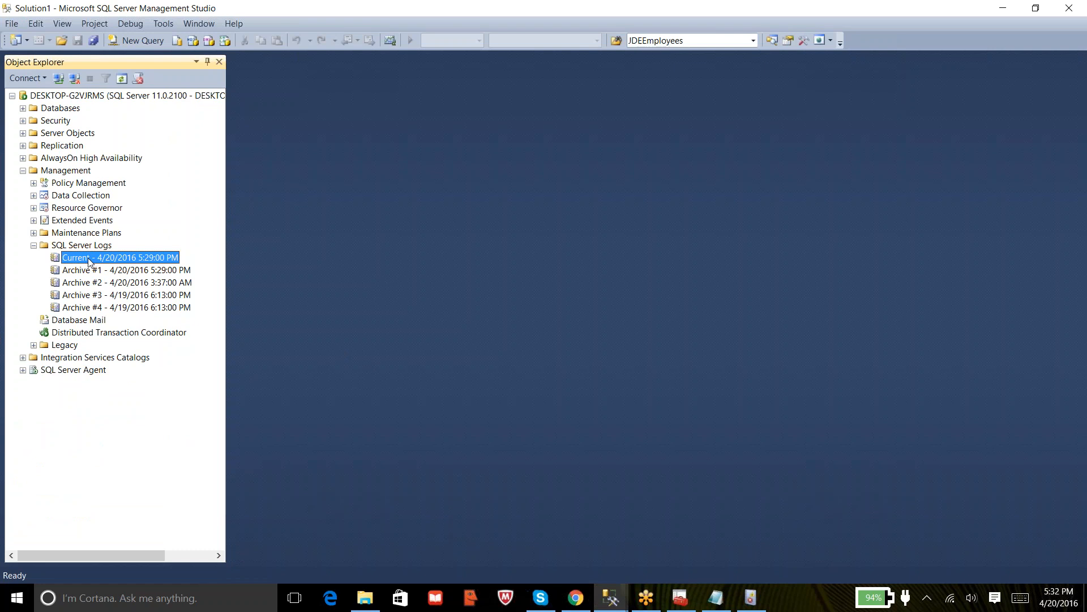
# Step: Switch to File Explorer and open the folder C:\Program Files\Microsoft SQL Server\MSSQL11.MSSQLSERVER\MSSQL\Log
pyautogui.click(366, 597)
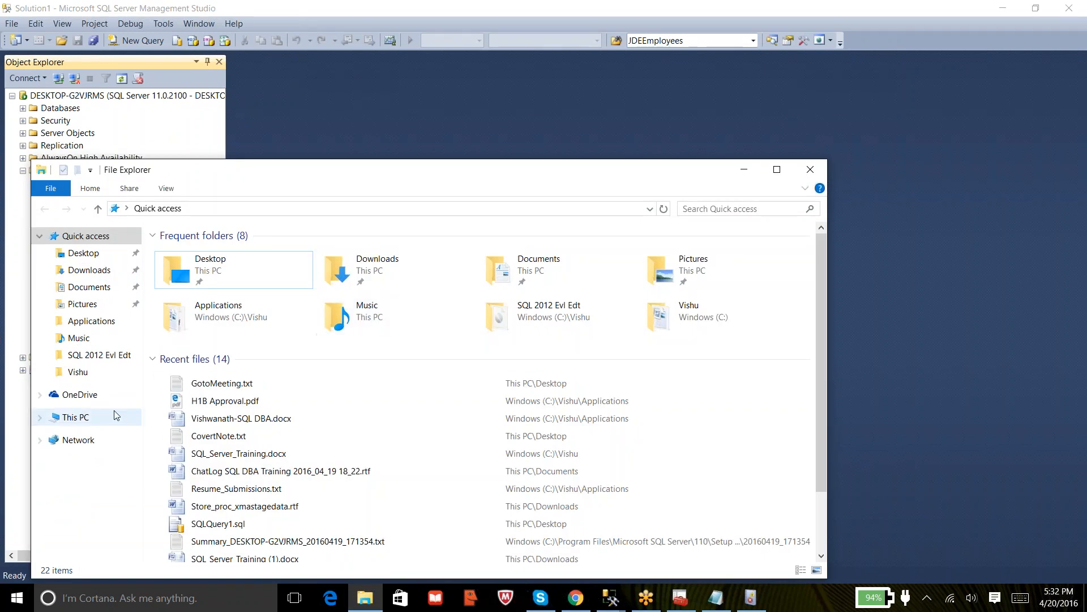
pyautogui.click(85, 417)
pyautogui.click(393, 372)
pyautogui.doubleClick(393, 371)
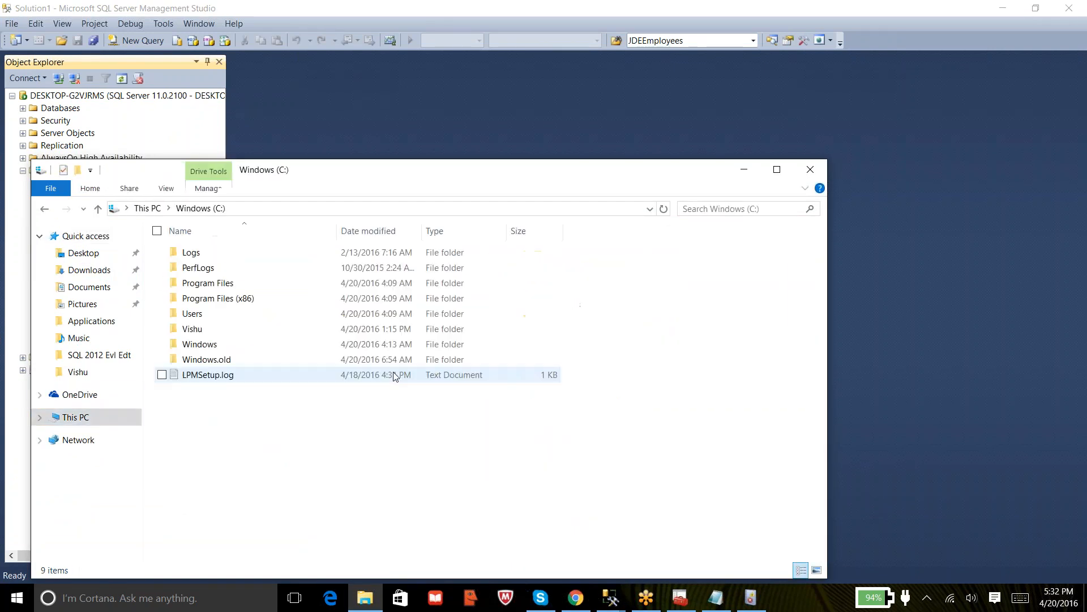
pyautogui.doubleClick(203, 283)
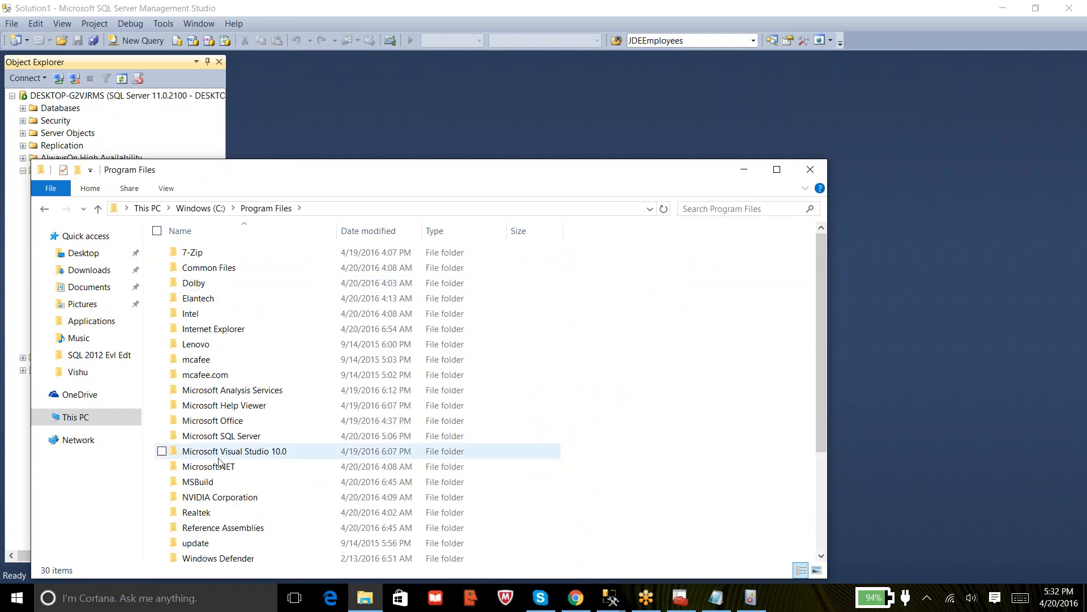
pyautogui.doubleClick(221, 436)
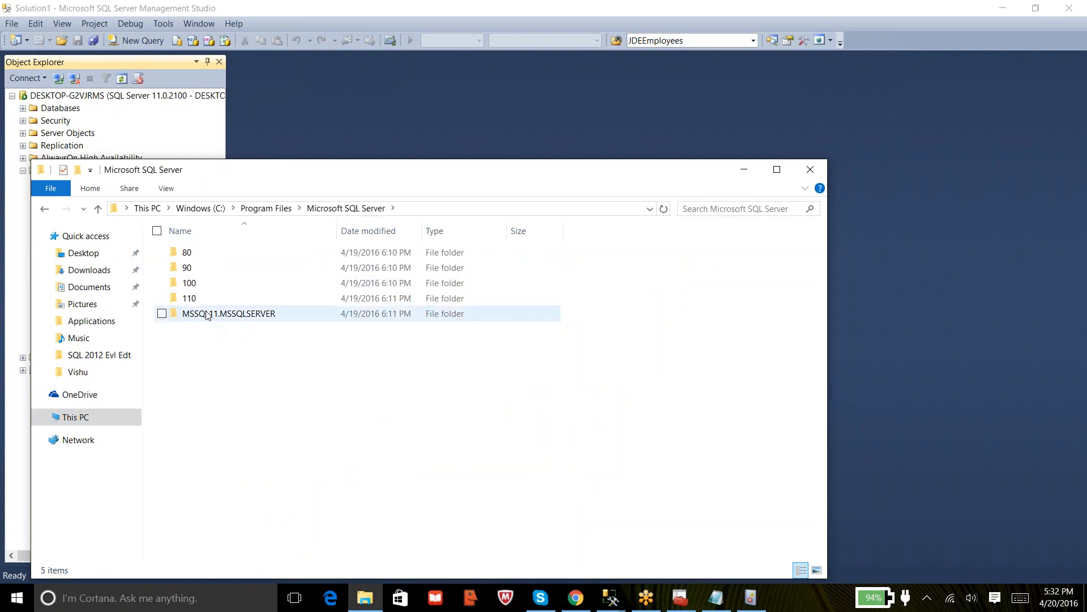
pyautogui.doubleClick(209, 314)
pyautogui.doubleClick(195, 253)
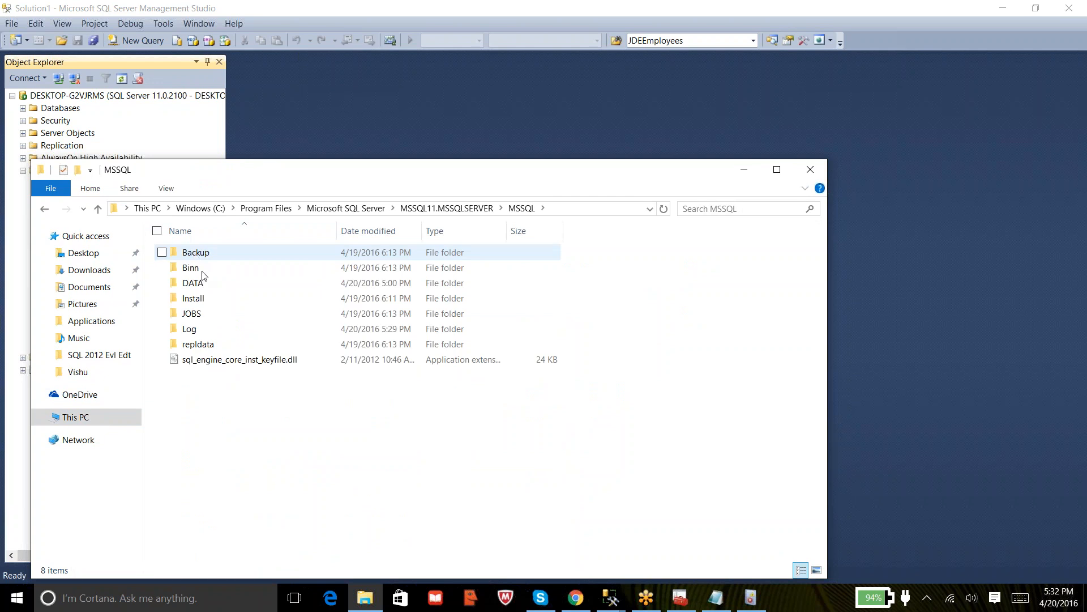
pyautogui.doubleClick(191, 332)
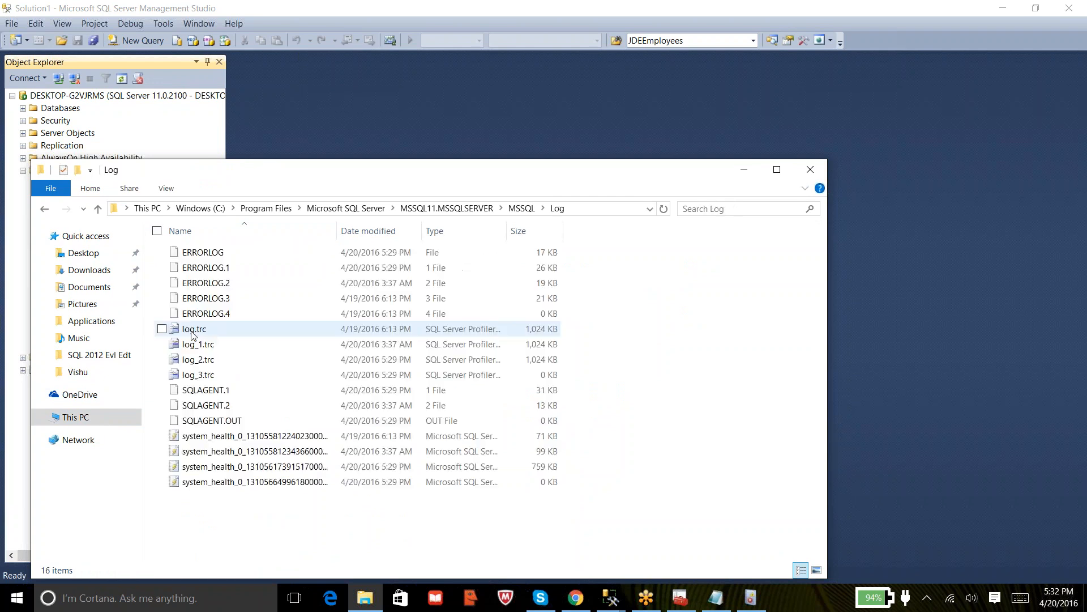
# Step: Open the ERRORLOG file from the Log folder in Notepad
pyautogui.click(220, 255)
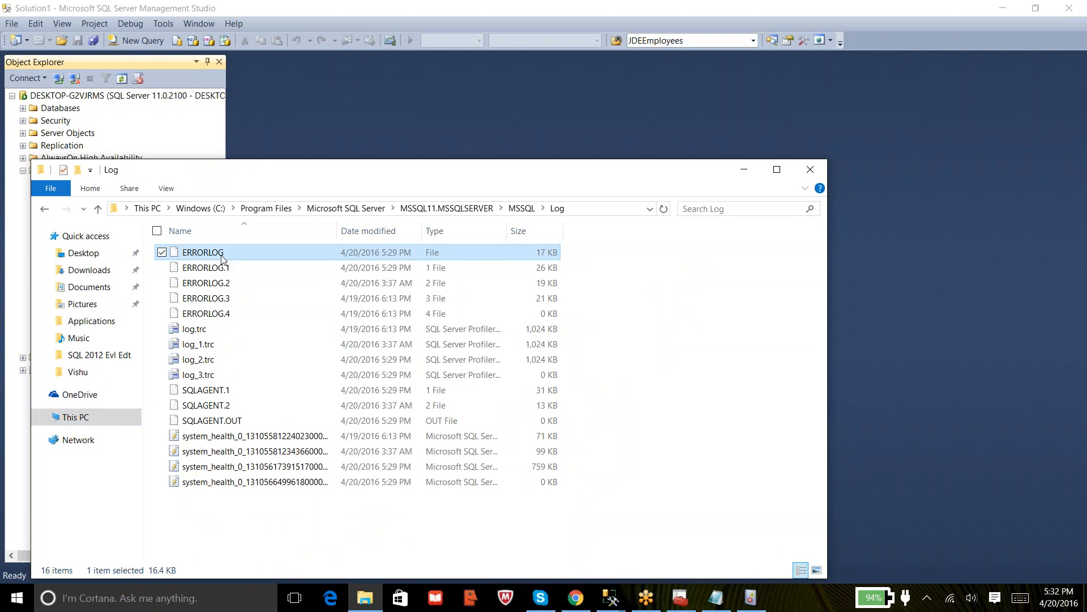
pyautogui.doubleClick(221, 256)
pyautogui.press('Escape')
pyautogui.doubleClick(235, 253)
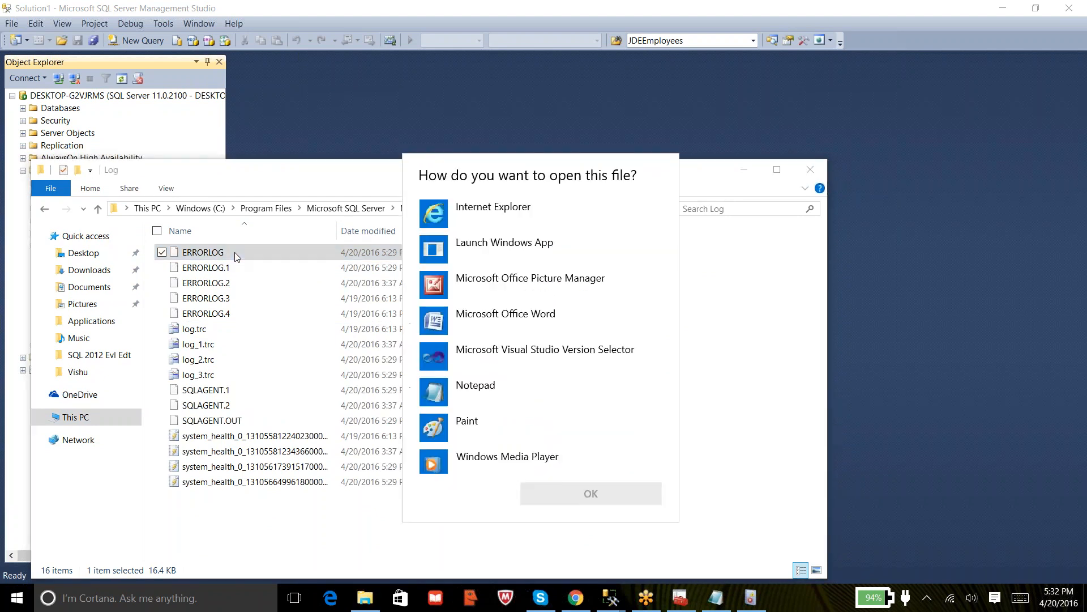
pyautogui.click(477, 395)
pyautogui.click(594, 494)
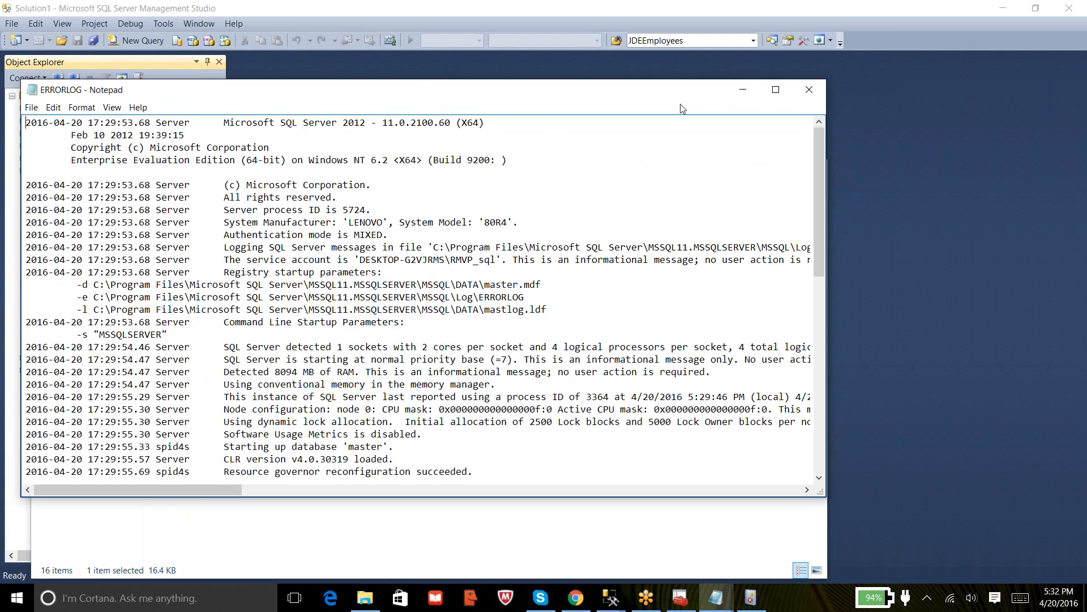
# Step: Compare the current log under SQL Server Logs in Management Studio with the Log folder's files, and select ERRORLOG in File Explorer
pyautogui.click(203, 512)
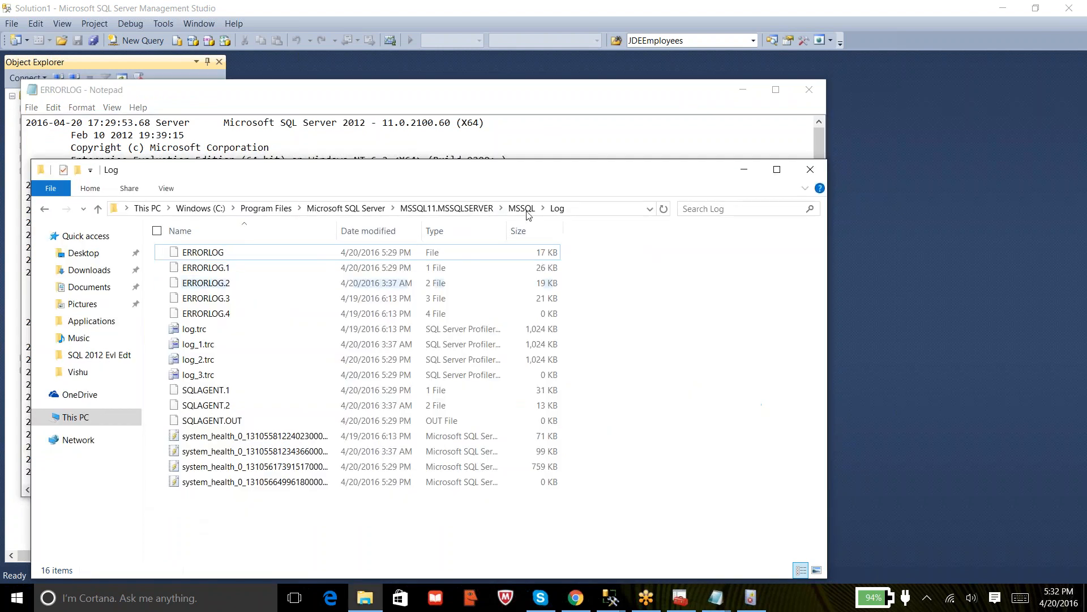
pyautogui.click(940, 184)
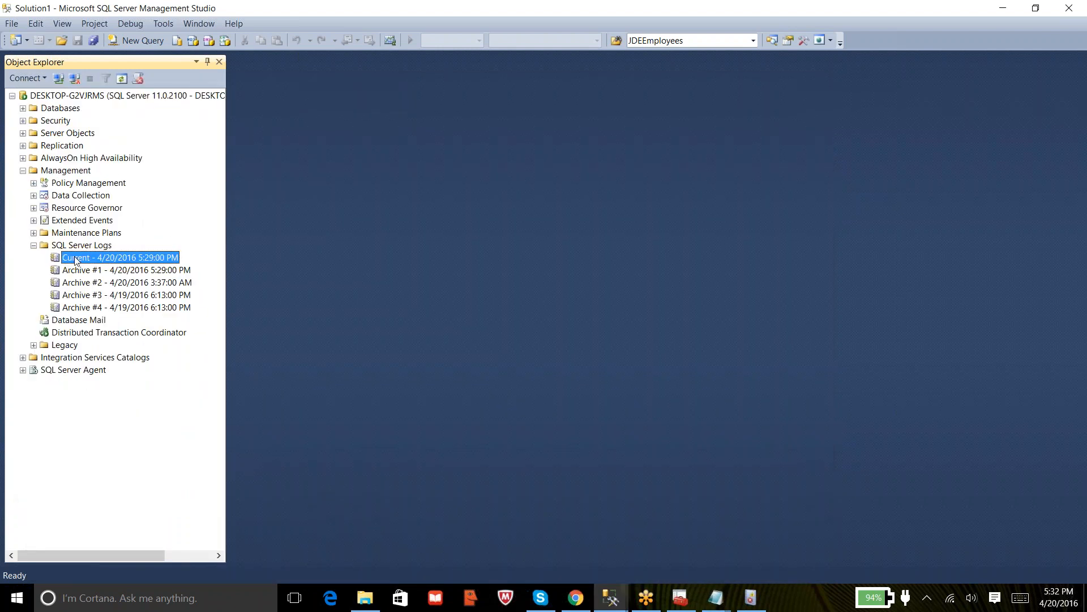
pyautogui.click(366, 598)
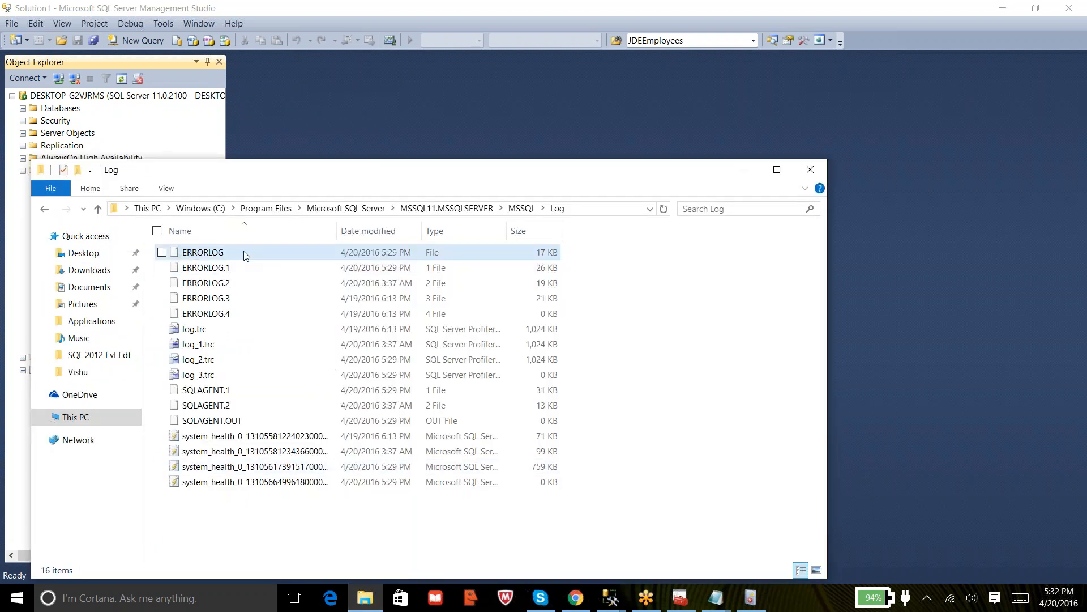
pyautogui.click(245, 254)
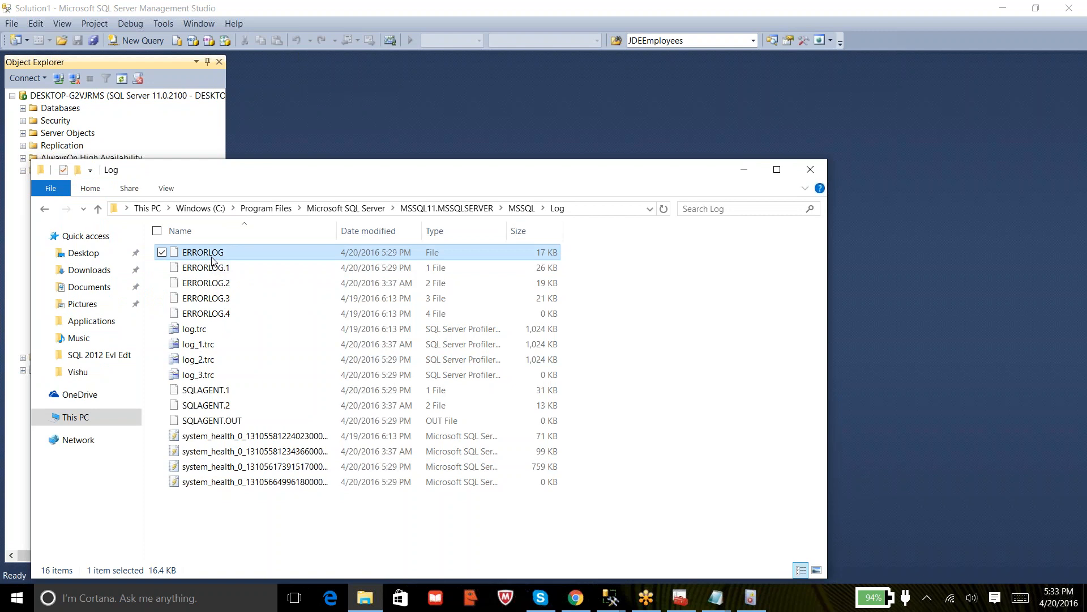
# Step: Switch back to the ERRORLOG document in Notepad and maximize its window
pyautogui.click(717, 601)
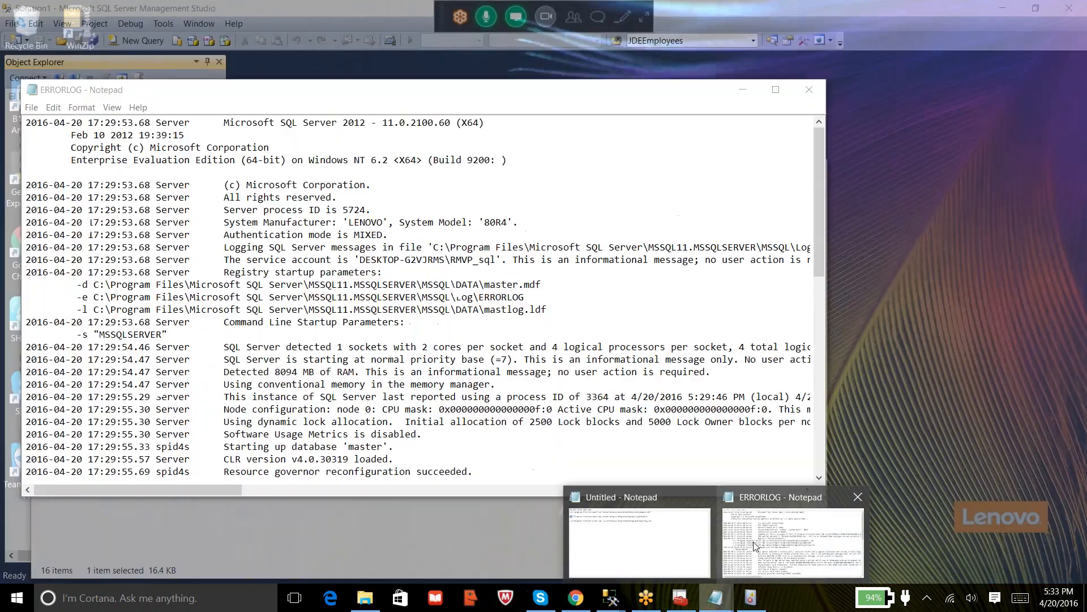
pyautogui.click(790, 540)
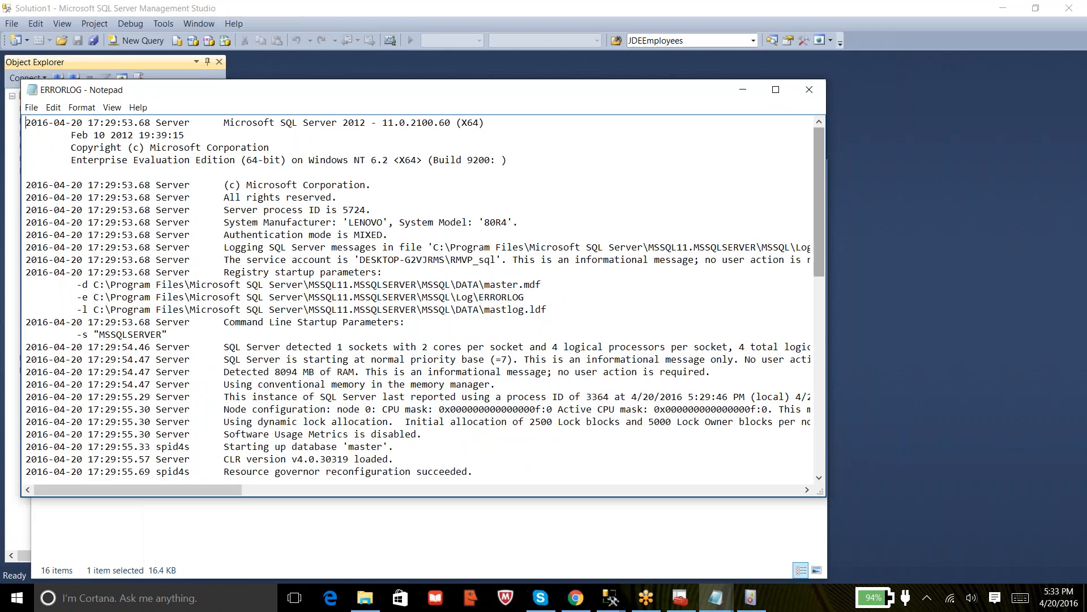
pyautogui.click(778, 91)
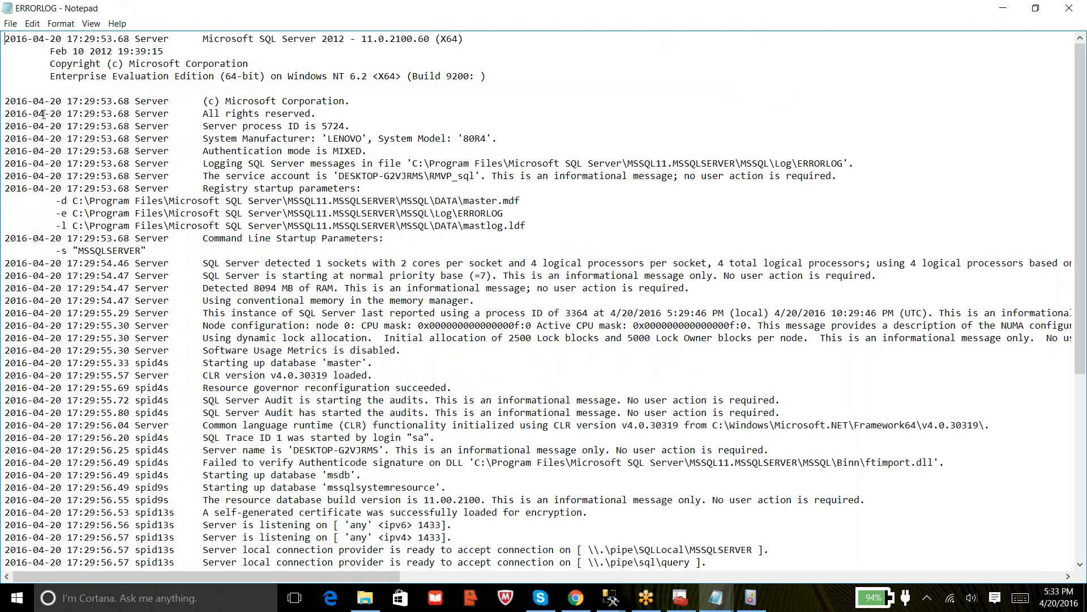
# Step: Examine the first ERRORLOG entries, highlighting the server process ID, system manufacturer, authentication mode and the error log file path
pyautogui.moveTo(61, 114); pyautogui.dragTo(153, 102)
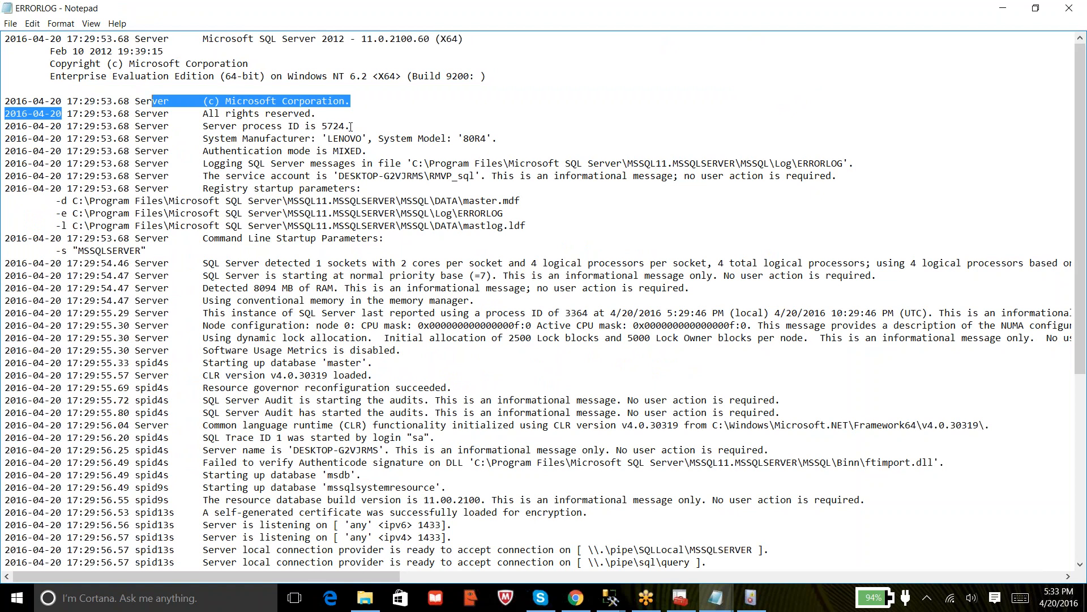
pyautogui.moveTo(350, 126); pyautogui.dragTo(310, 126)
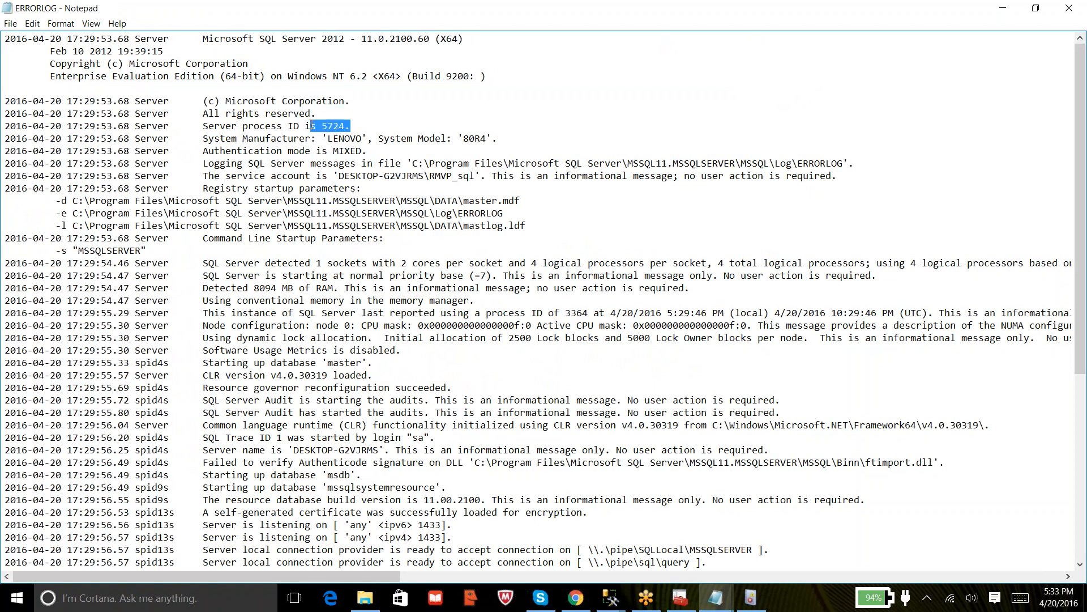
pyautogui.doubleClick(338, 126)
pyautogui.moveTo(333, 138); pyautogui.dragTo(363, 138)
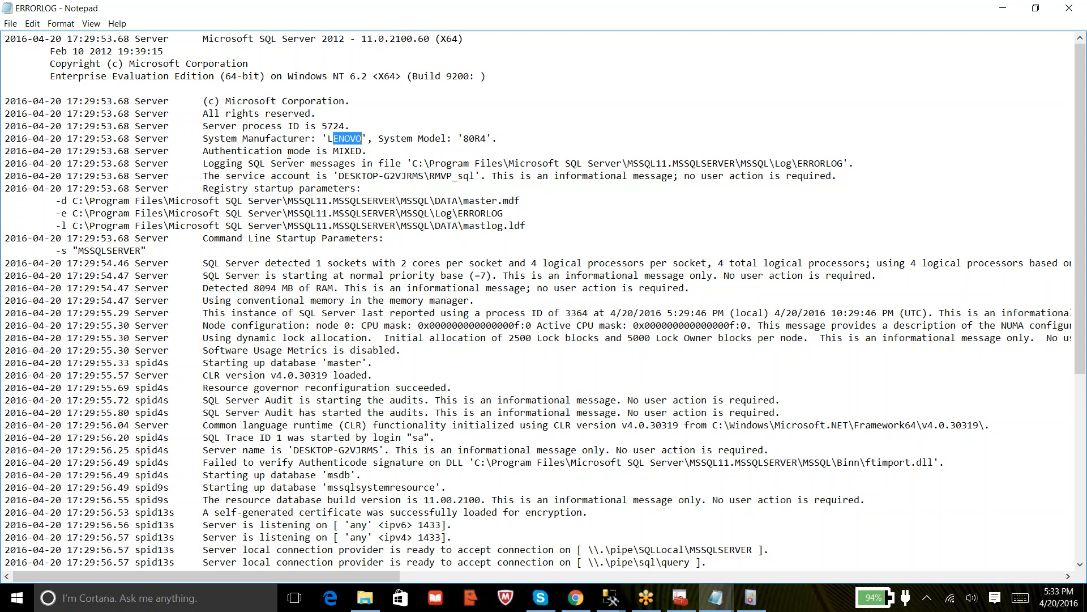
pyautogui.moveTo(288, 152); pyautogui.dragTo(363, 151)
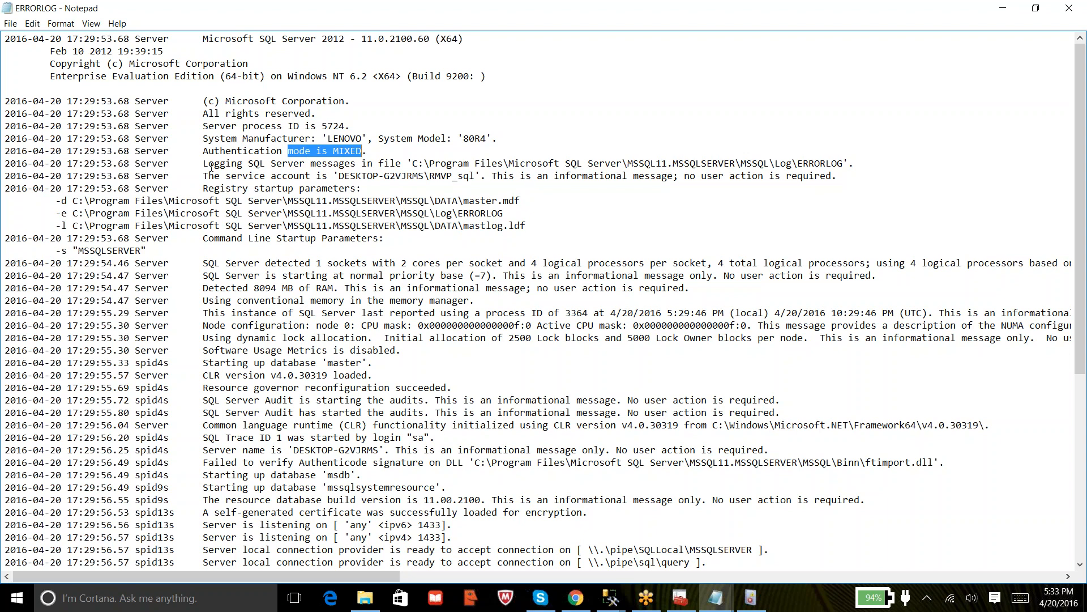
pyautogui.moveTo(208, 164); pyautogui.dragTo(369, 163)
pyautogui.moveTo(776, 163); pyautogui.dragTo(844, 163)
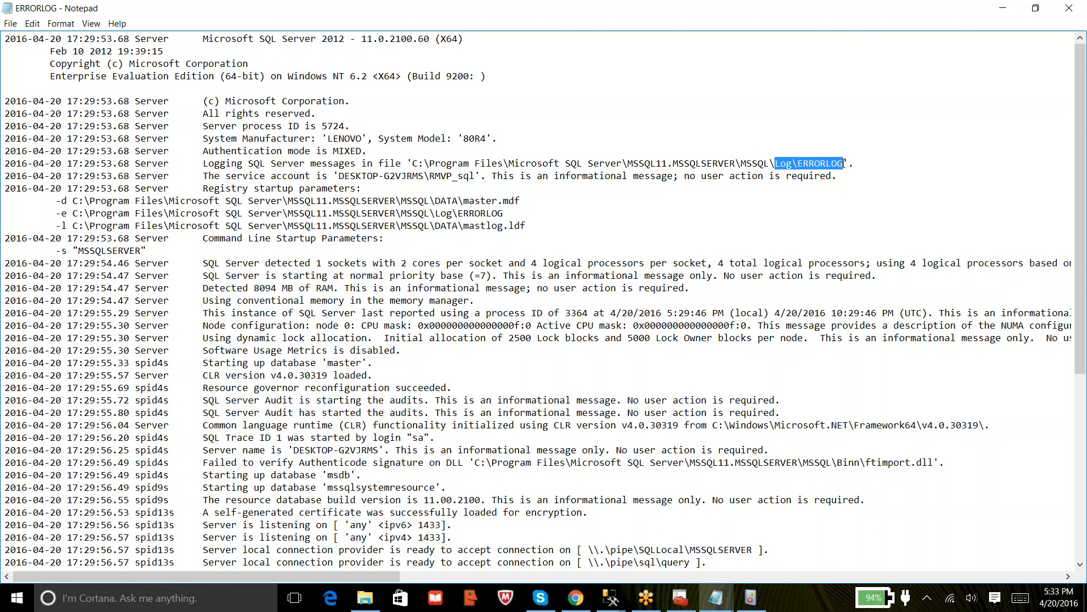
pyautogui.click(826, 163)
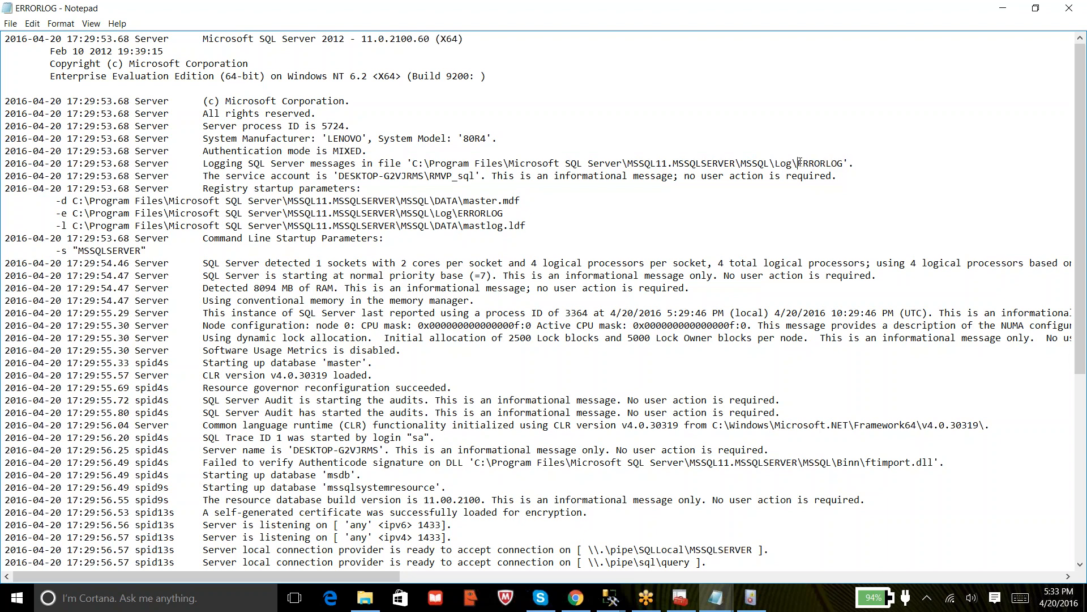
pyautogui.moveTo(799, 163); pyautogui.dragTo(844, 163)
# Step: Check the MSSQL folder inside MSSQL11.MSSQLSERVER in File Explorer, dismiss its options, and minimize the window to return to ERRORLOG
pyautogui.click(365, 597)
pyautogui.click(485, 208)
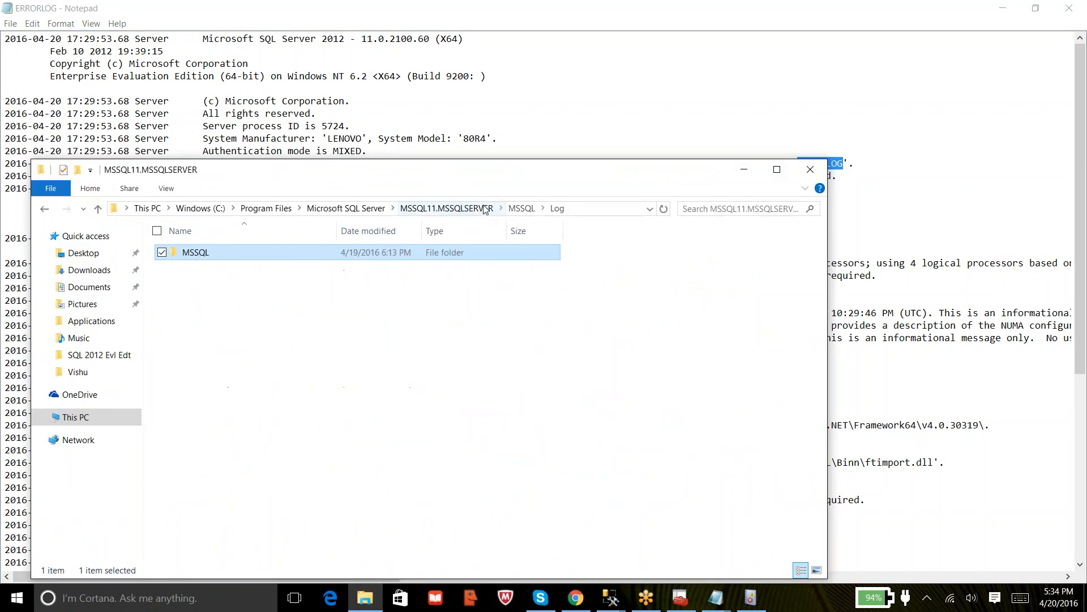
pyautogui.rightClick(192, 258)
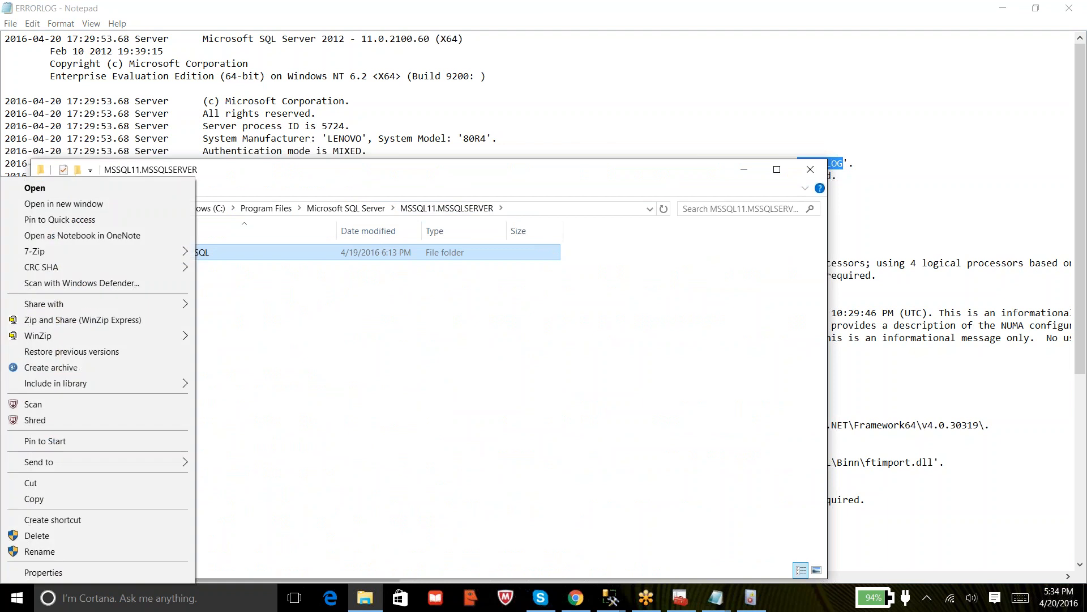
pyautogui.click(245, 294)
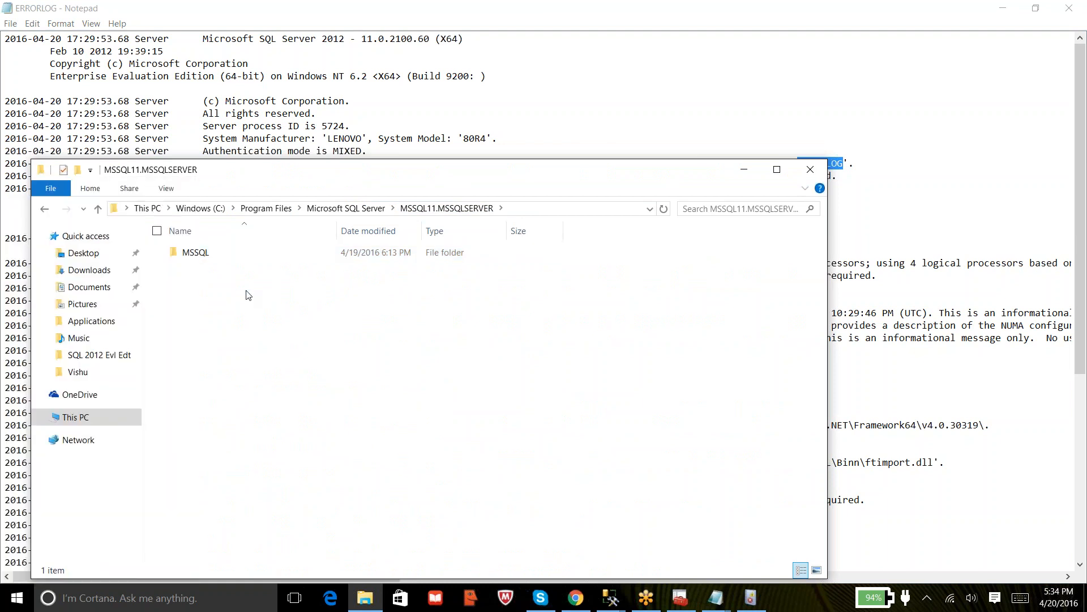
pyautogui.click(752, 165)
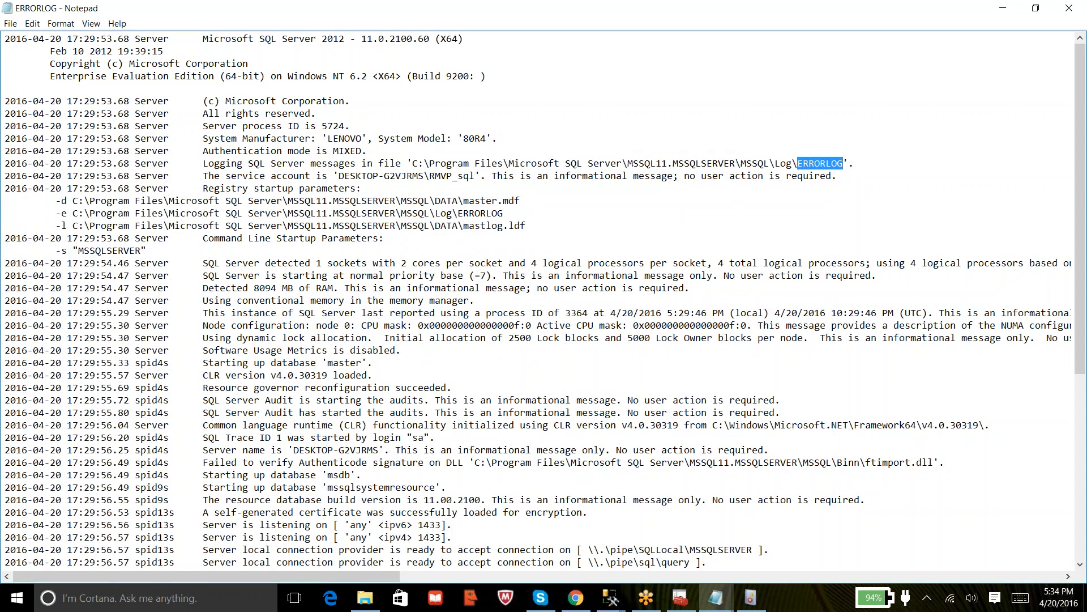
# Step: Highlight the folder part of the error log file path in the message logging entry, then clear the selection
pyautogui.click(826, 167)
pyautogui.moveTo(410, 163); pyautogui.dragTo(797, 163)
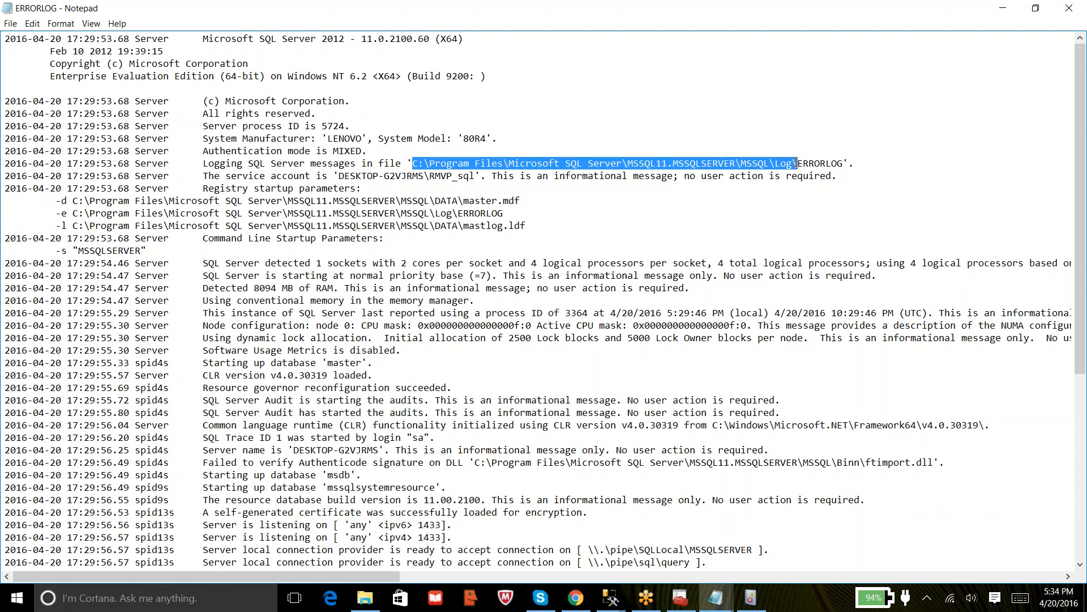
pyautogui.click(646, 25)
pyautogui.click(822, 165)
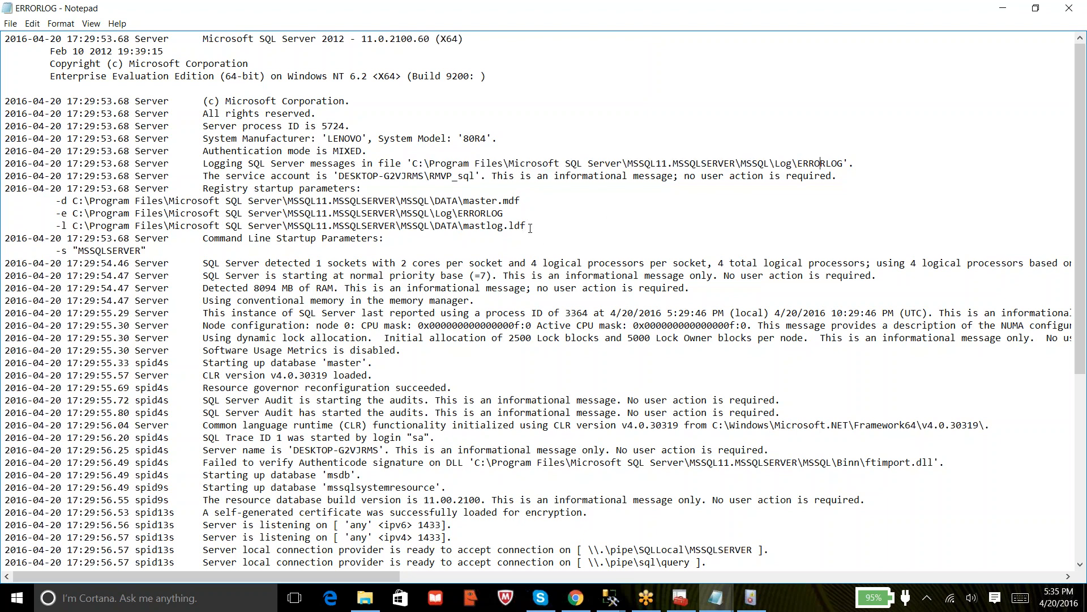
# Step: Examine the registry startup parameters, including master.mdf and mastlog.ldf, alongside the detected RAM entry and the startup entries for master, msdb and mssqlsystemresource
pyautogui.moveTo(527, 226); pyautogui.dragTo(33, 205)
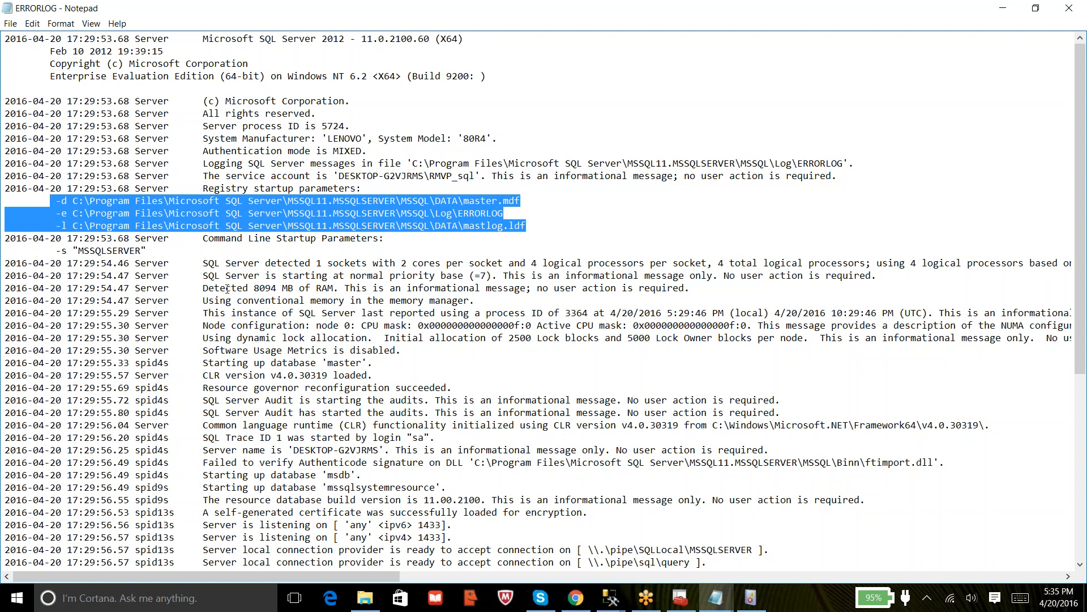
pyautogui.moveTo(226, 288); pyautogui.dragTo(333, 288)
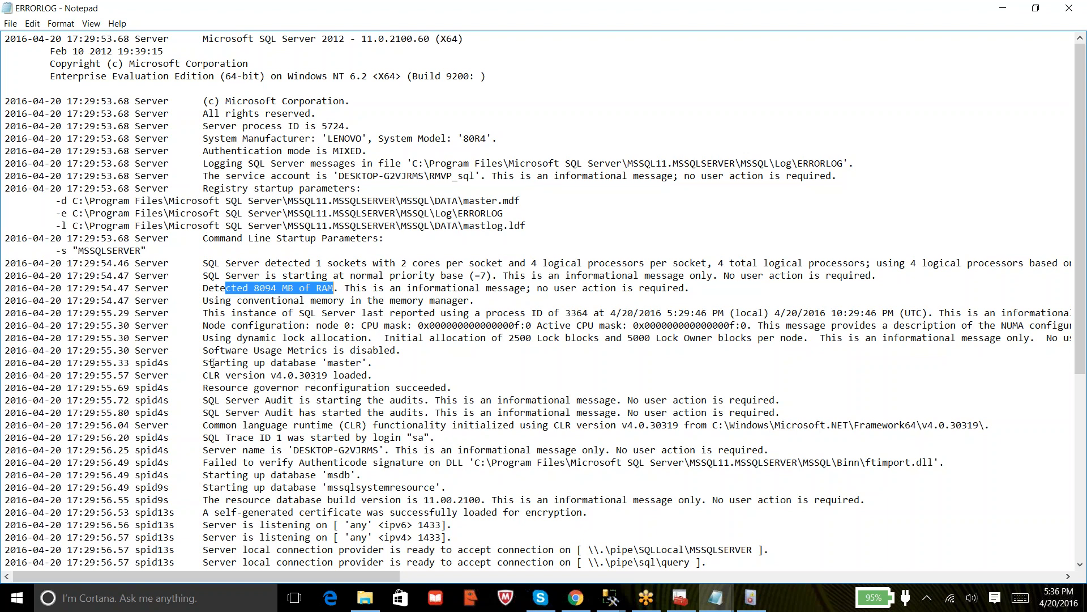
pyautogui.moveTo(214, 362); pyautogui.dragTo(367, 363)
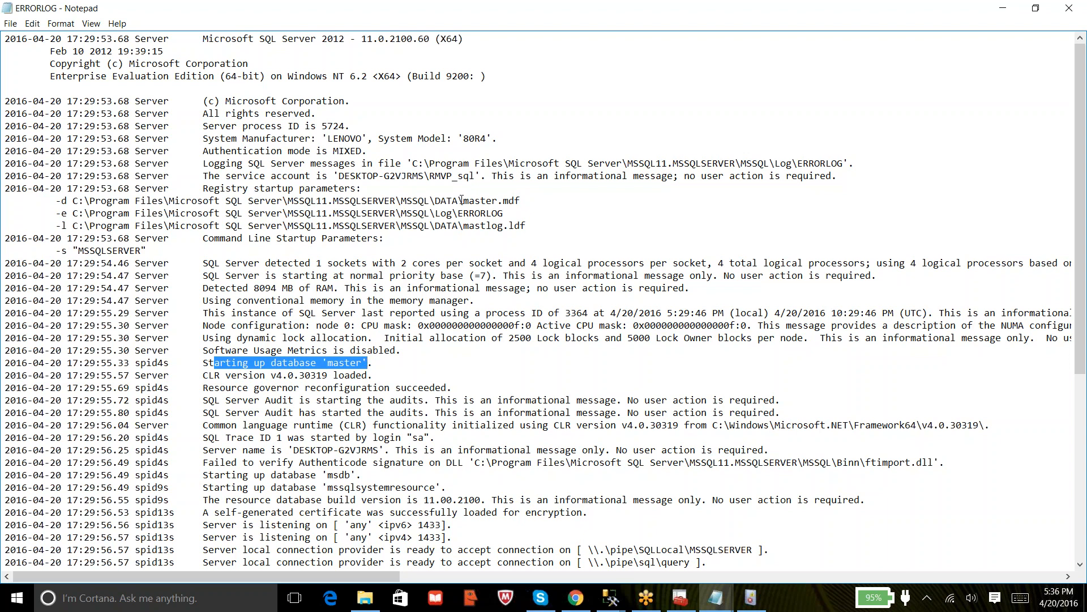
pyautogui.moveTo(463, 201); pyautogui.dragTo(520, 201)
pyautogui.moveTo(464, 225); pyautogui.dragTo(531, 226)
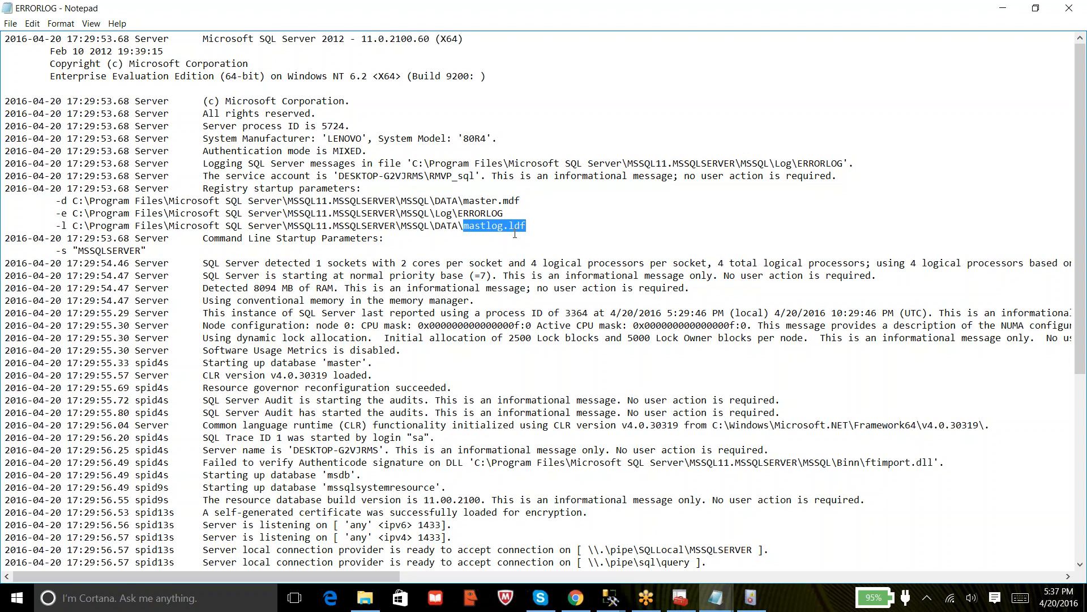
pyautogui.moveTo(299, 375); pyautogui.dragTo(350, 362)
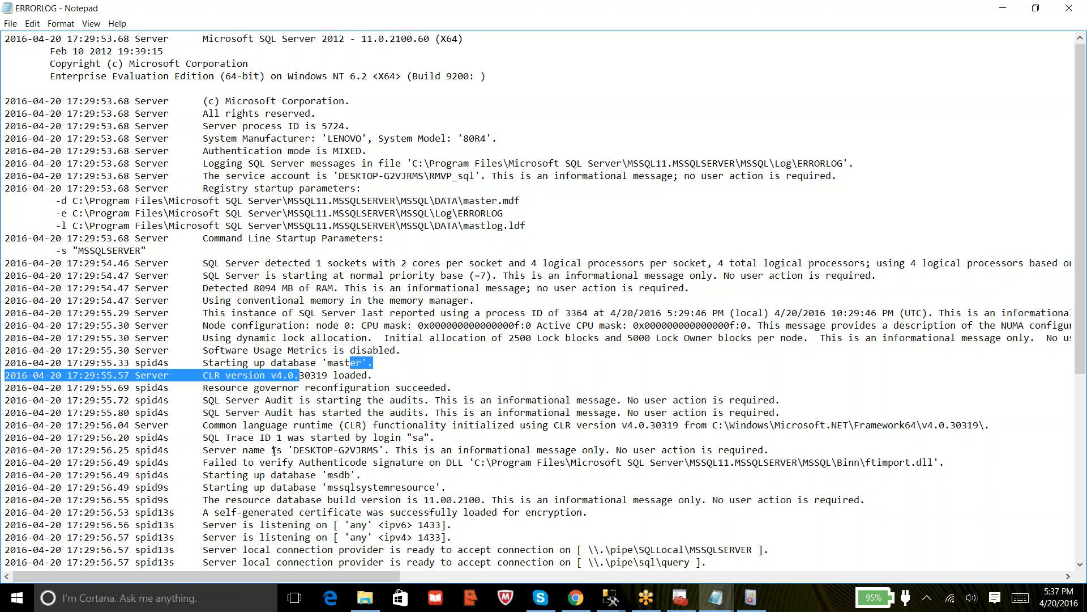
pyautogui.moveTo(261, 476); pyautogui.dragTo(374, 512)
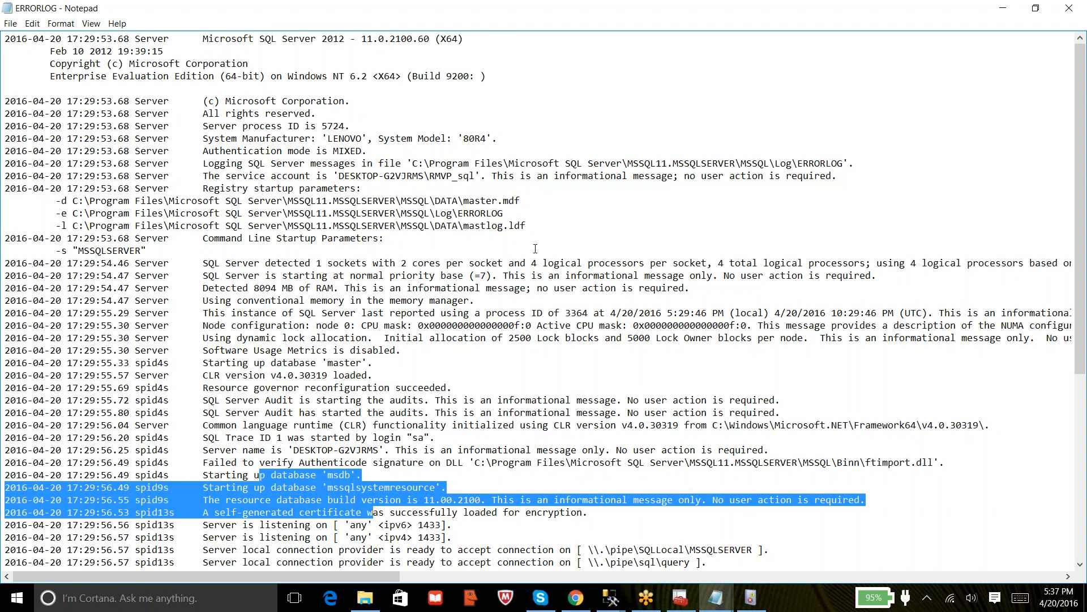
pyautogui.moveTo(526, 225); pyautogui.dragTo(28, 205)
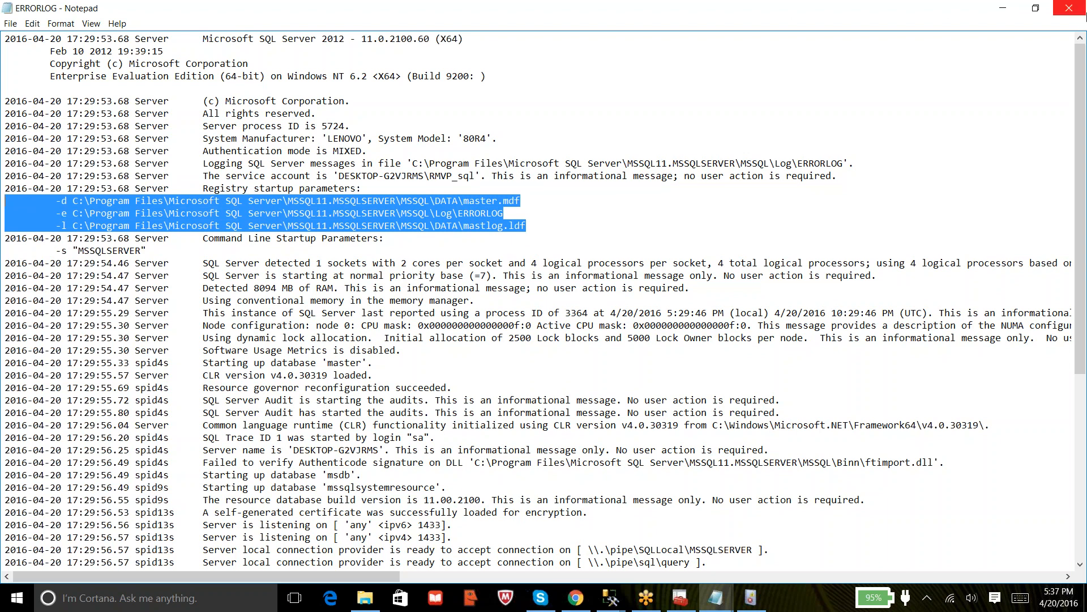
# Step: Close the ERRORLOG file, collapse SQL Server Logs and Management in Management Studio, and widen Object Explorer to show the full server name
pyautogui.click(1080, 12)
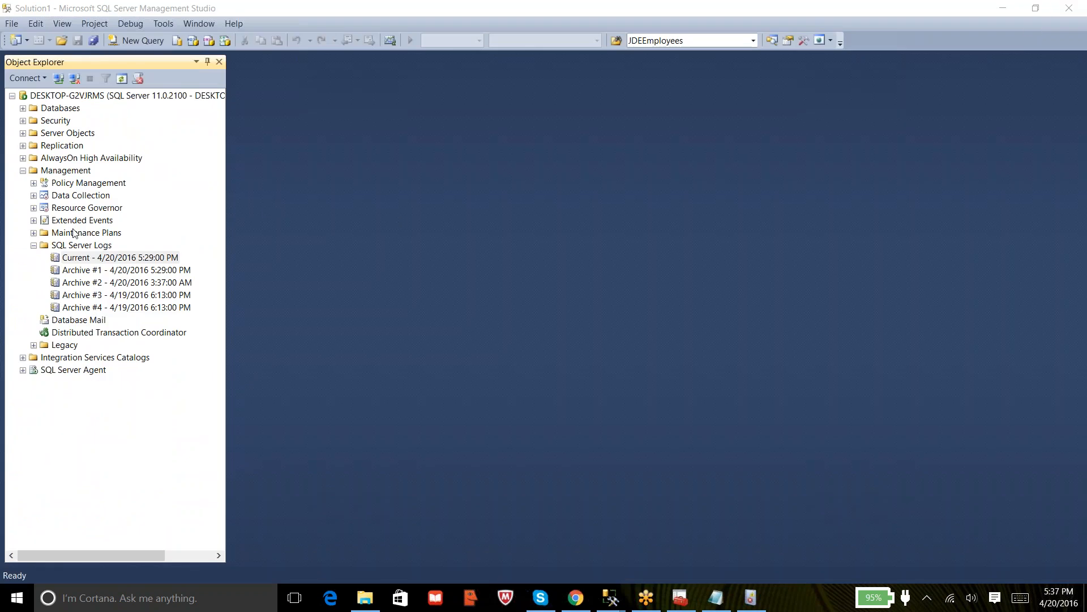
pyautogui.click(34, 246)
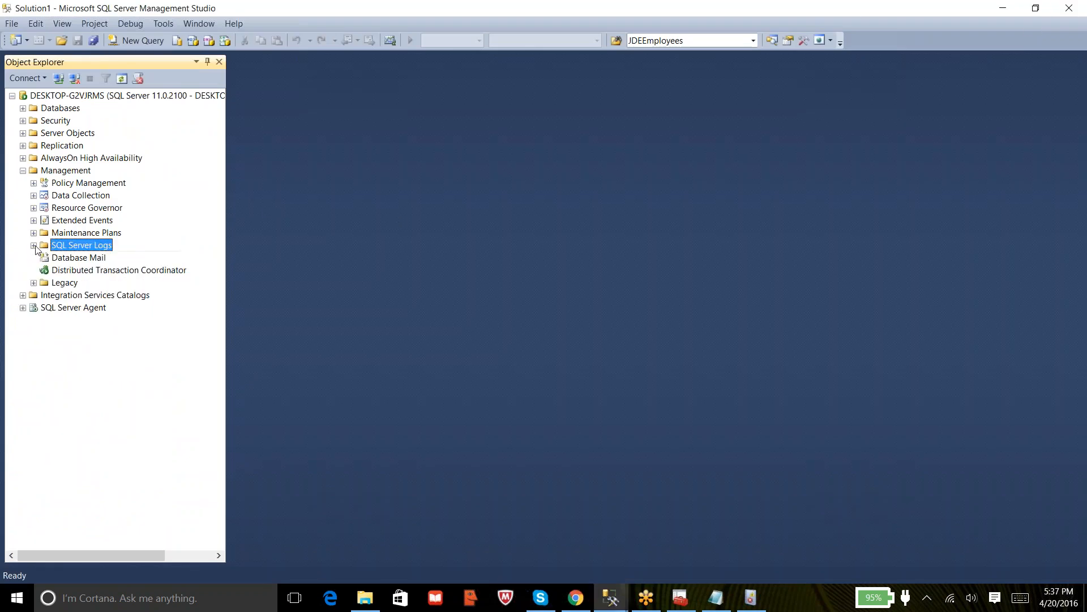
pyautogui.click(23, 171)
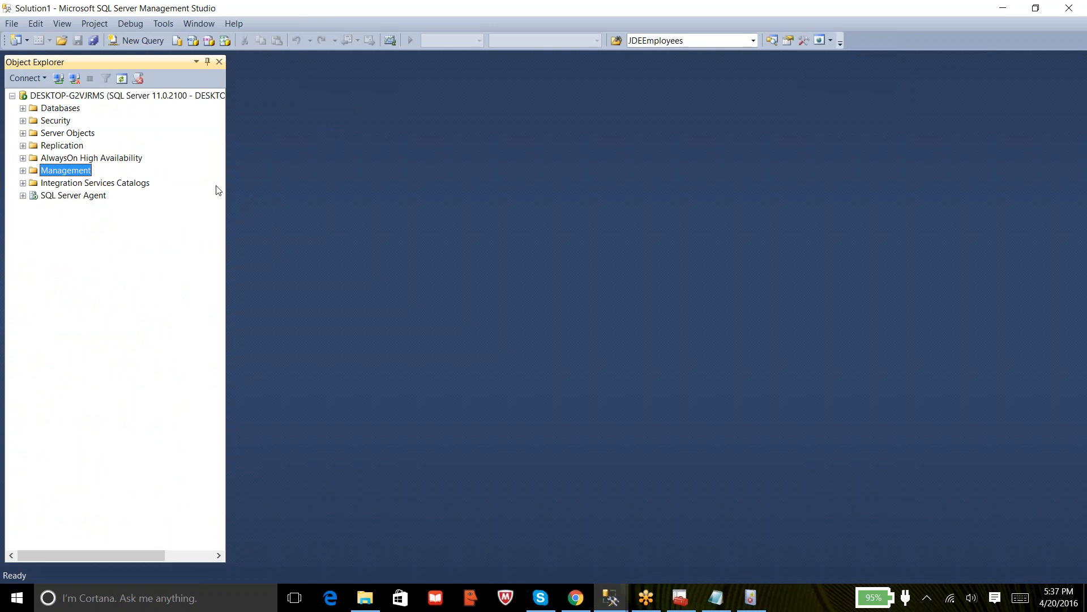
pyautogui.moveTo(230, 196); pyautogui.dragTo(274, 189)
pyautogui.click(192, 97)
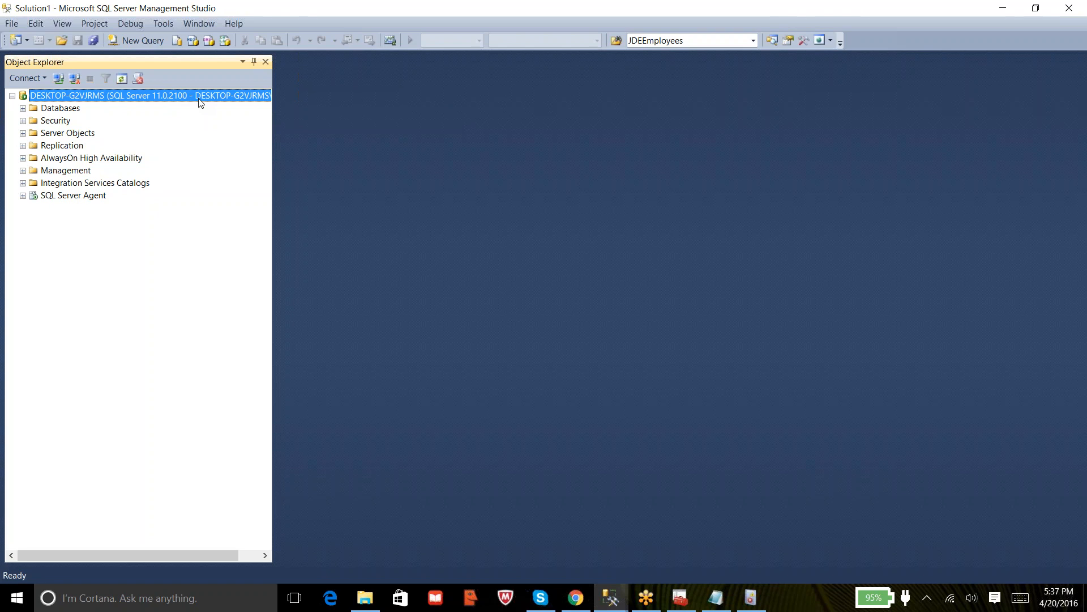
# Step: Open the server instance's properties and highlight the Version entry on the General page
pyautogui.rightClick(142, 100)
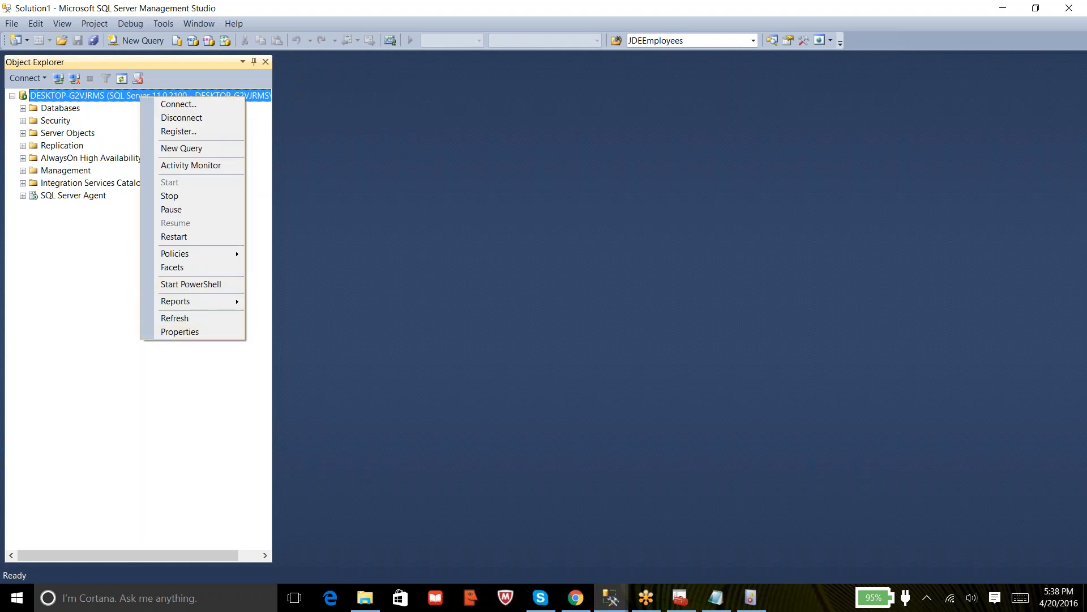
pyautogui.click(192, 336)
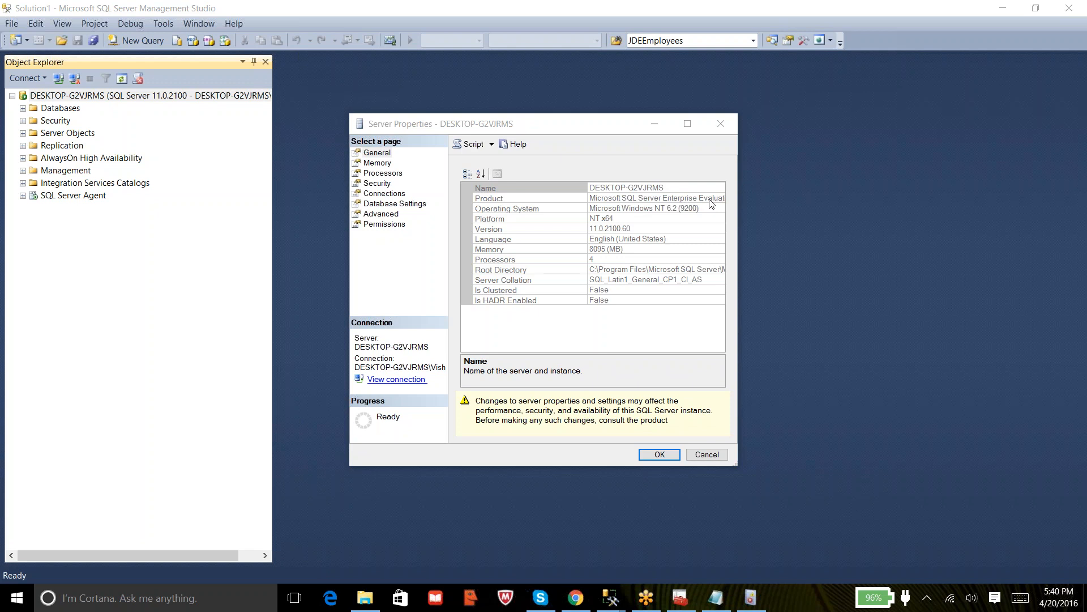
pyautogui.click(622, 228)
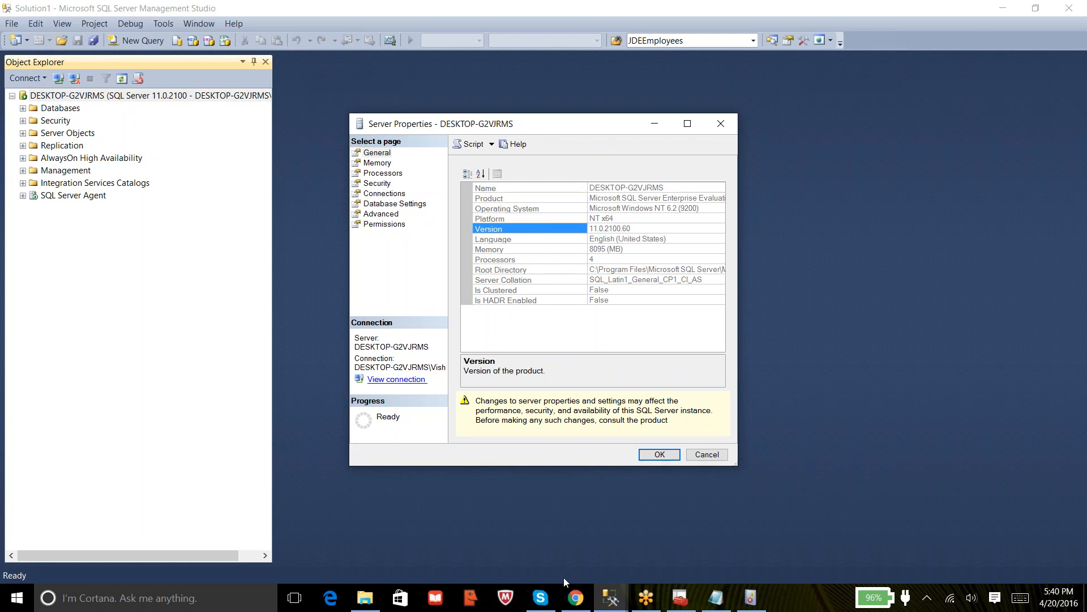
# Step: Switch to Chrome and load google.com in a new tab
pyautogui.click(576, 598)
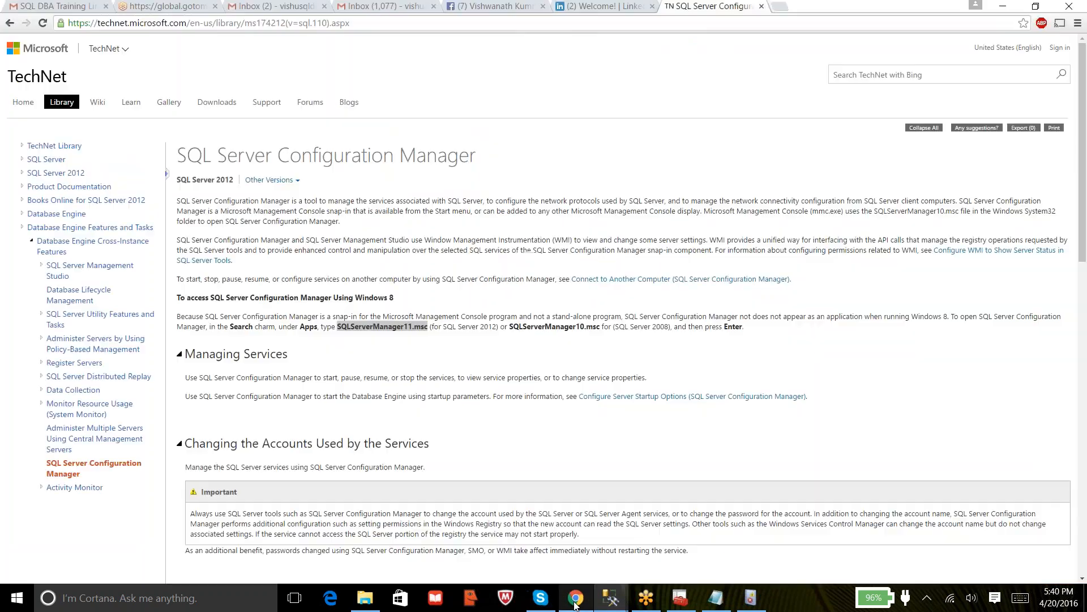
pyautogui.click(781, 6)
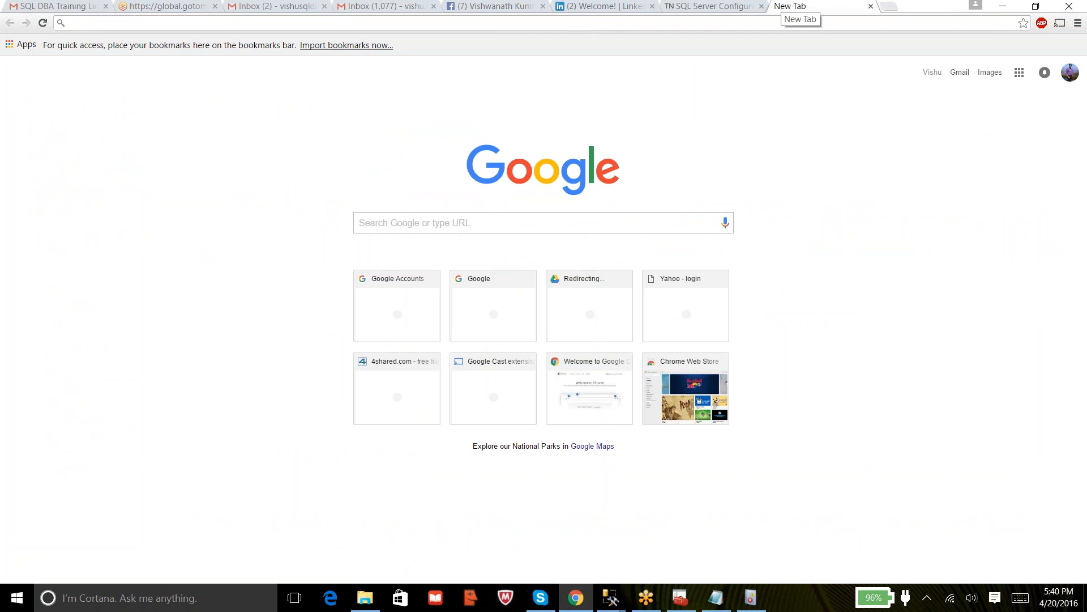
pyautogui.click(615, 25)
pyautogui.write('google.com')
pyautogui.press('Return')
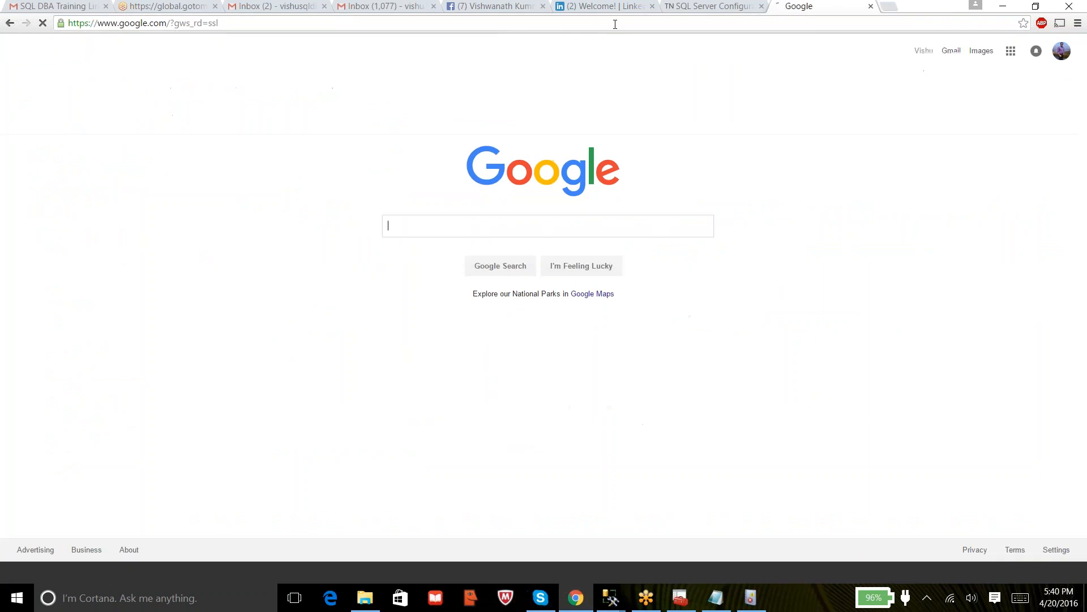
# Step: Search Google for sqlserverbuilds and open the Microsoft SQL Server Version List result
pyautogui.write('sq')
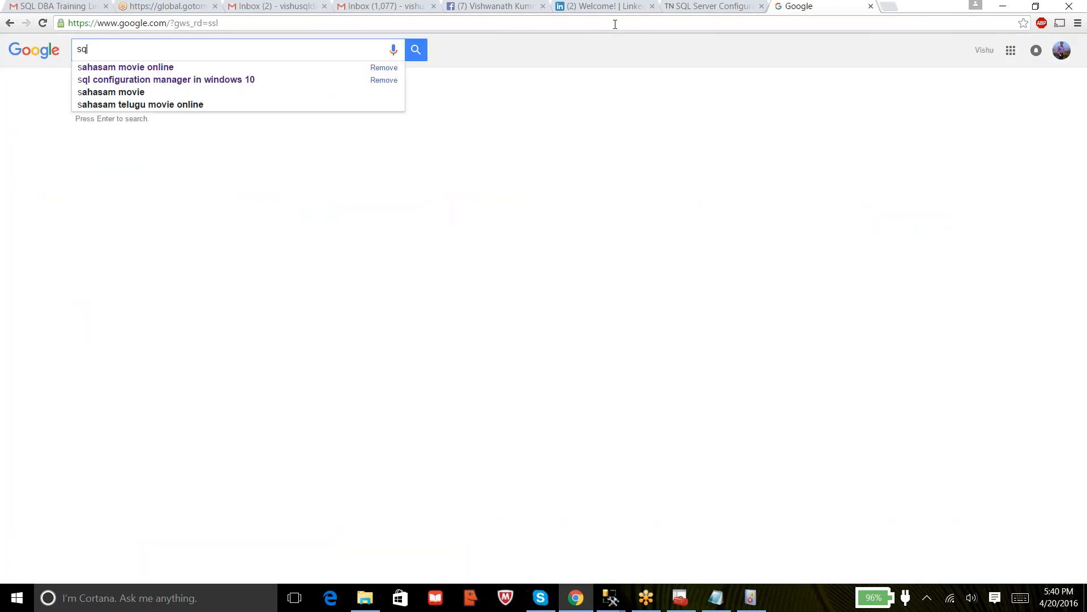
pyautogui.write('lserverbui')
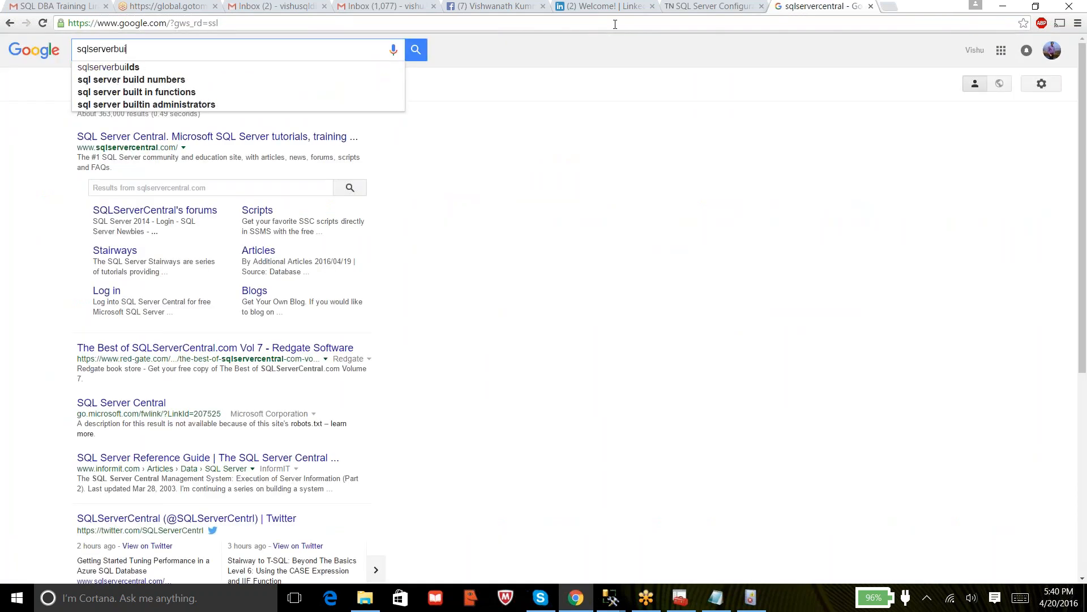
pyautogui.write('s')
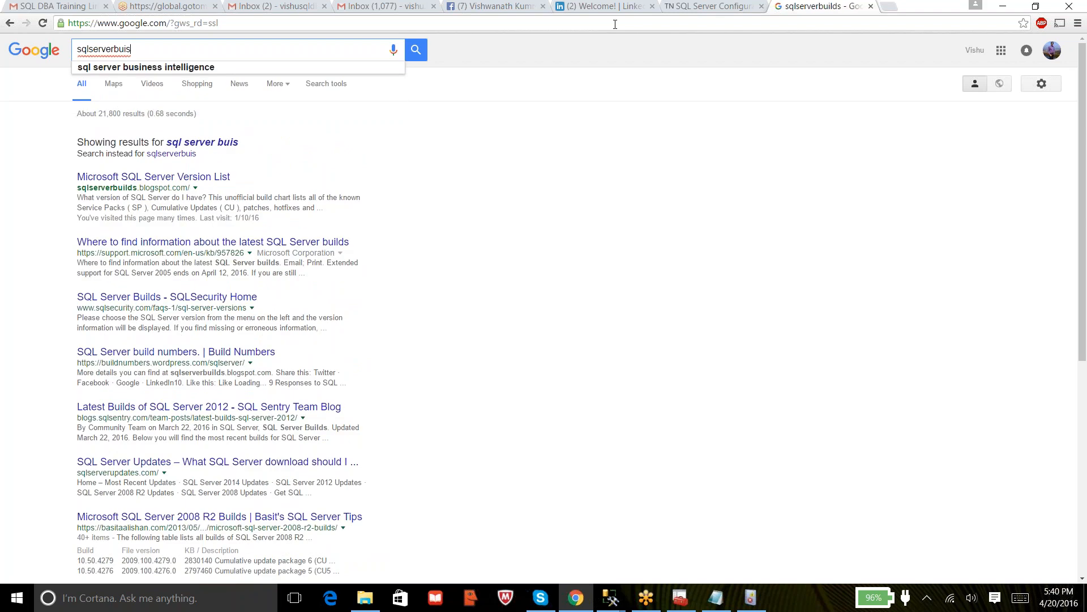
pyautogui.press('BackSpace')
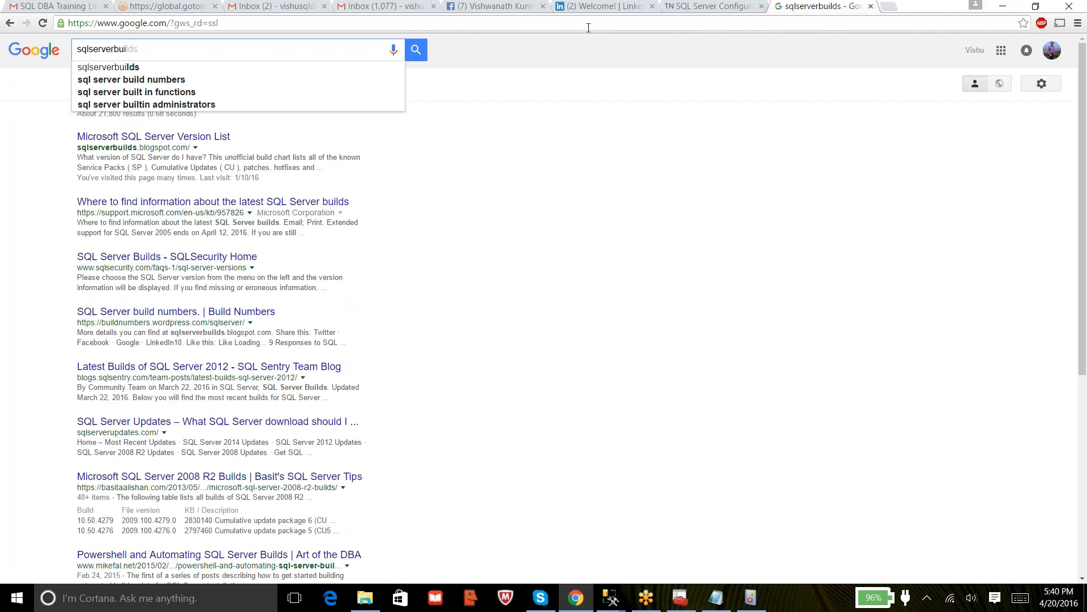
pyautogui.click(217, 138)
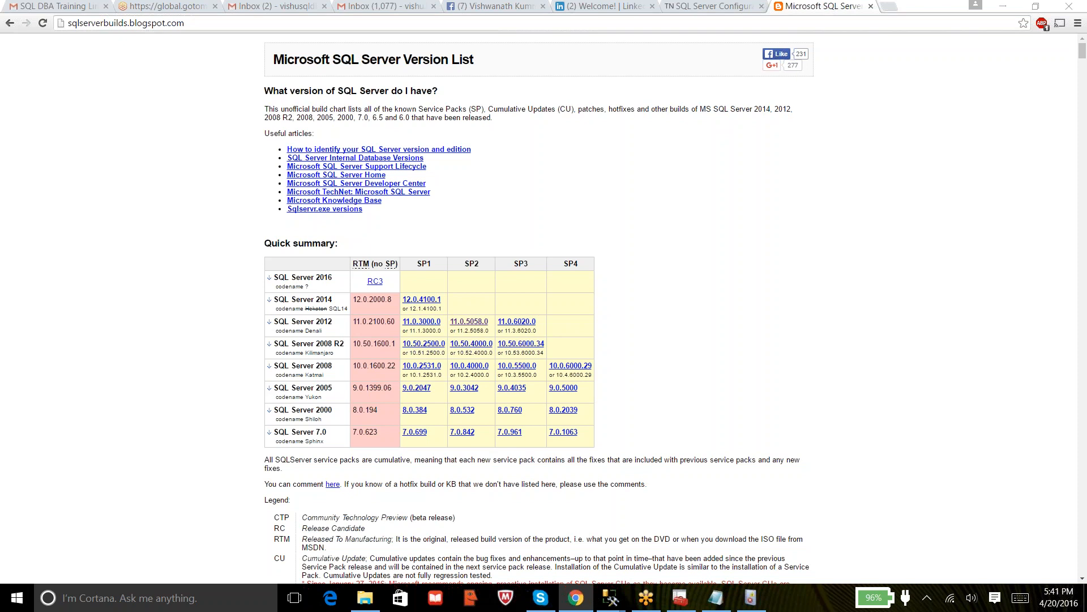
# Step: Check the Version entry in Server Properties against the version list, cancel the dialog, and switch to the main Management Studio window
pyautogui.hotkey('alt', 'Tab')
pyautogui.hotkey('alt', 'Tab')
pyautogui.hotkey('alt', 'Tab')
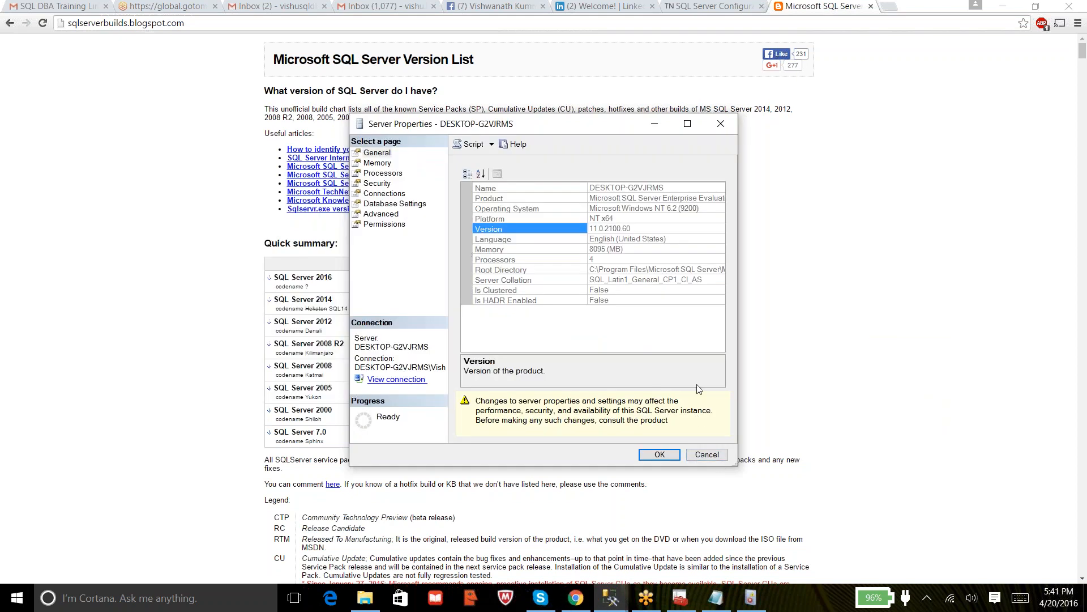
pyautogui.click(705, 454)
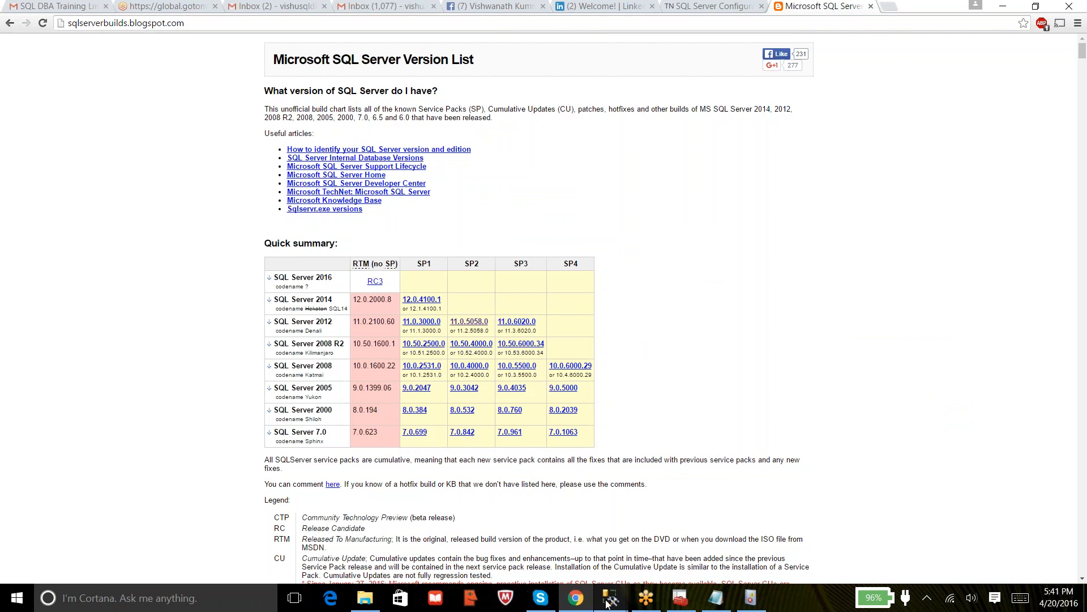
pyautogui.moveTo(626, 609)
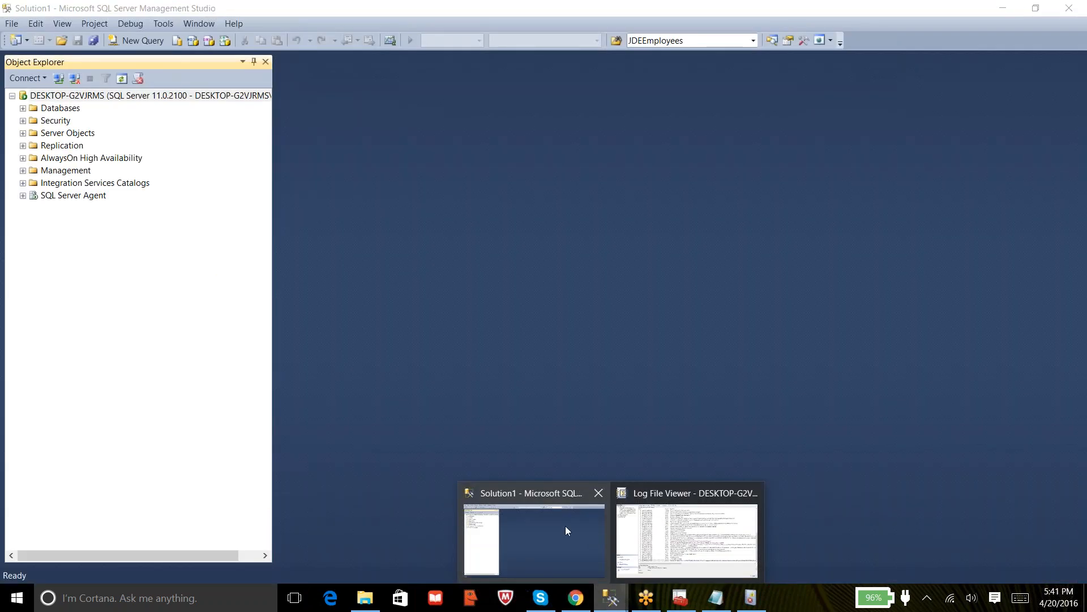
pyautogui.click(565, 525)
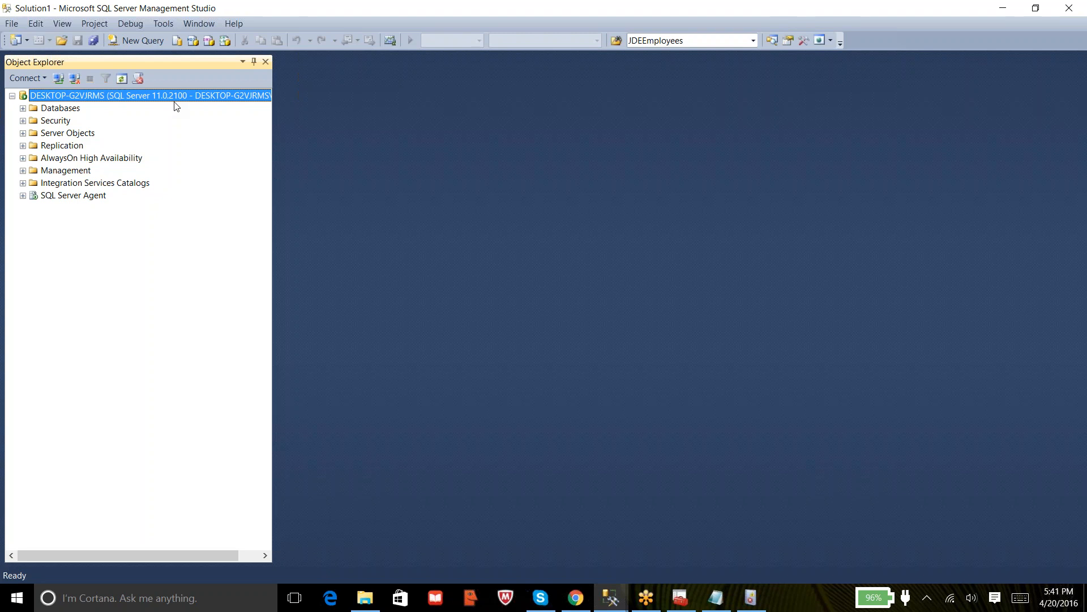
# Step: Highlight the SQL Server 2012 RTM build number in the web version list, compare it with the instance version, and return to Management Studio
pyautogui.hotkey('alt', 'Tab')
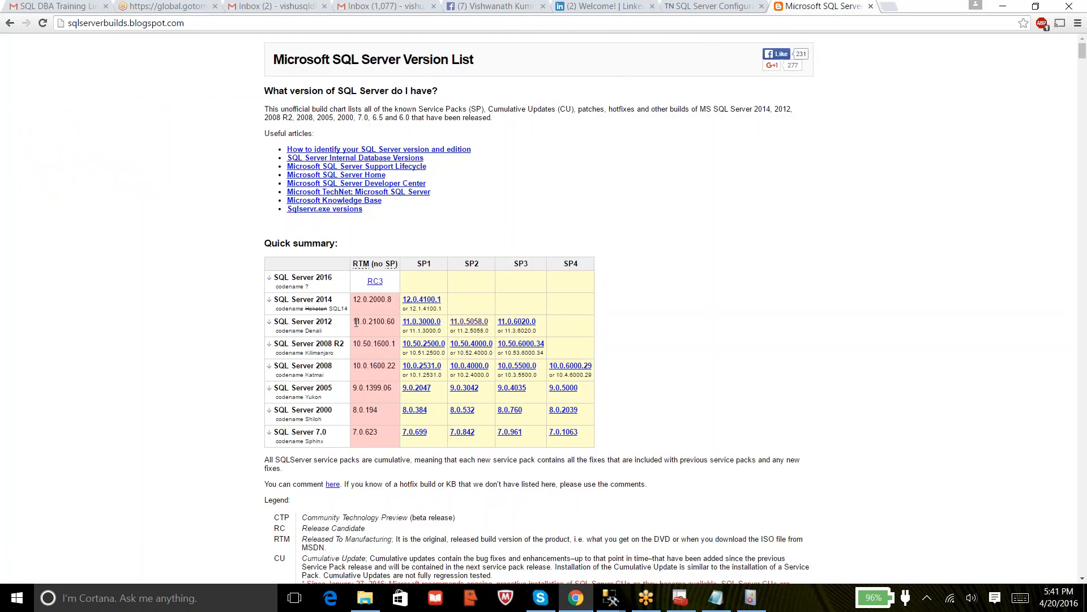
pyautogui.moveTo(356, 323); pyautogui.dragTo(386, 324)
pyautogui.hotkey('alt', 'Tab')
pyautogui.hotkey('alt', 'Tab')
pyautogui.click(385, 324)
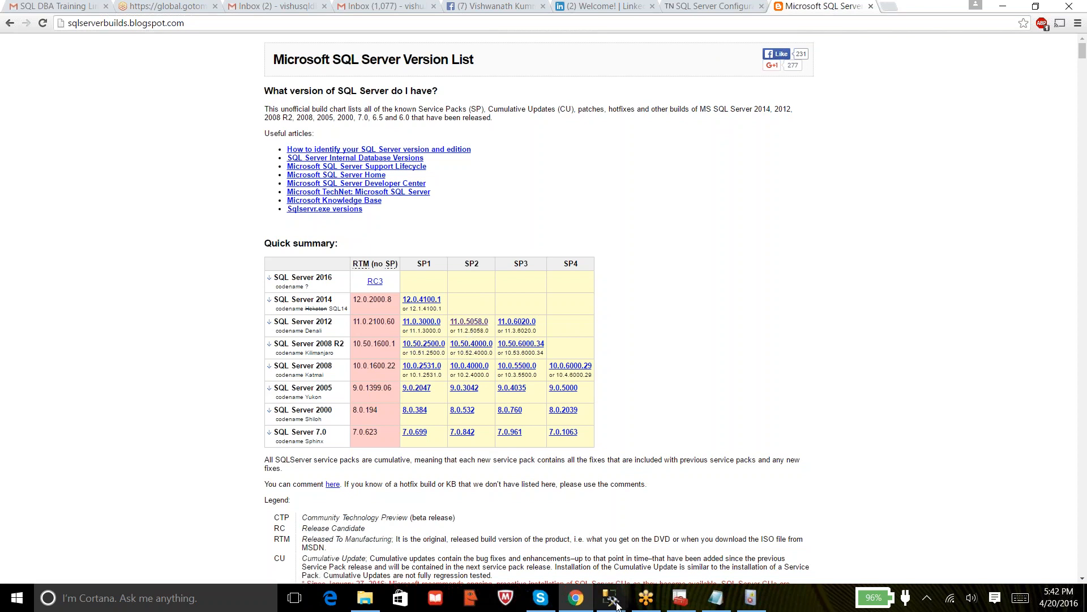
pyautogui.click(617, 606)
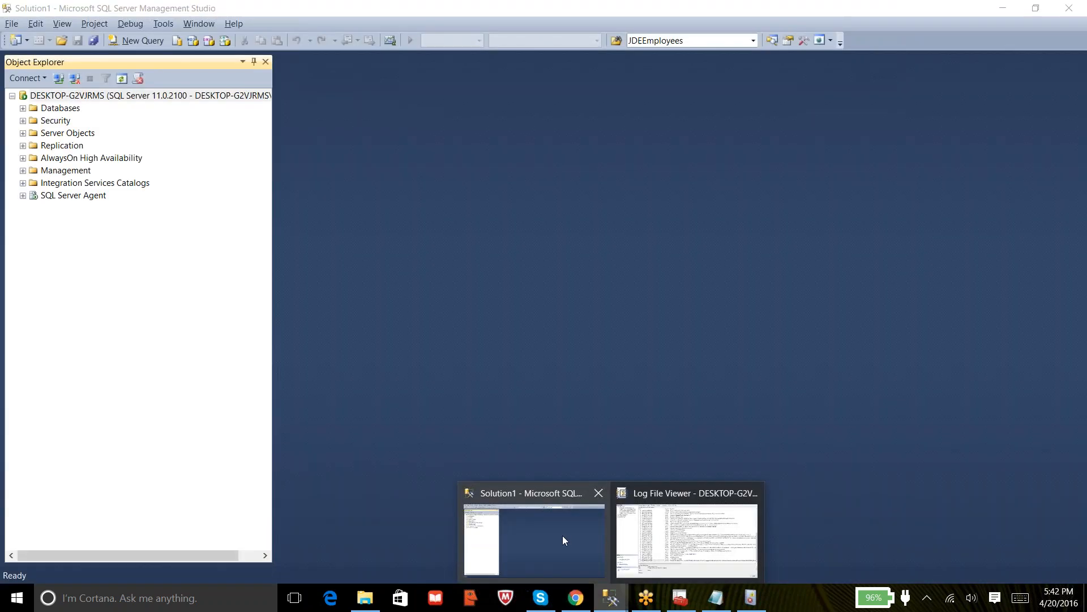
pyautogui.click(562, 535)
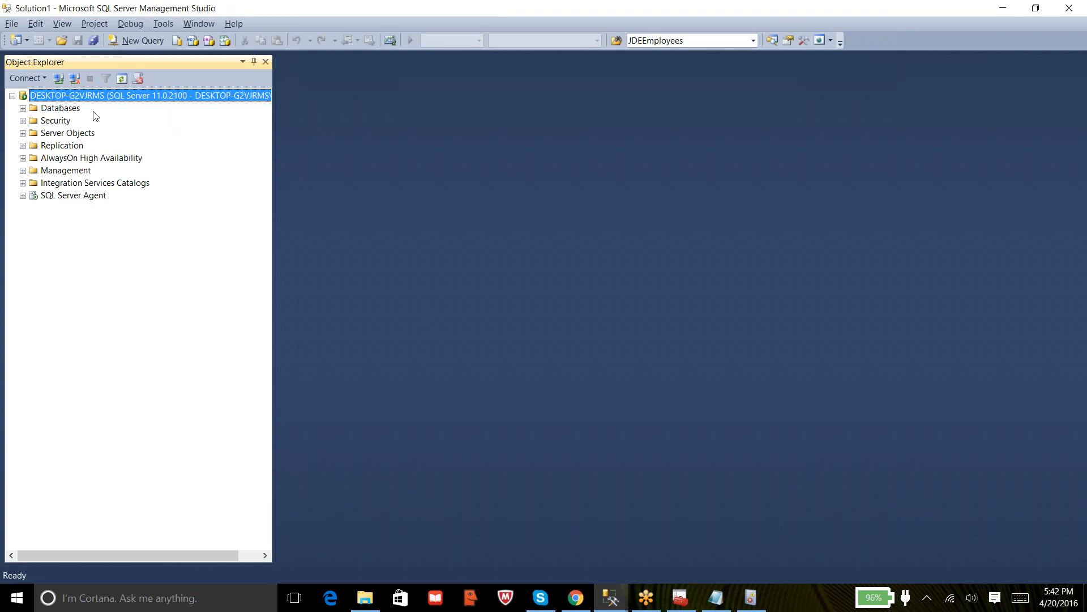
# Step: Open SQL_Server_Training.docx from the trainer's personal folder on the Windows (C:) drive using File Explorer
pyautogui.click(365, 598)
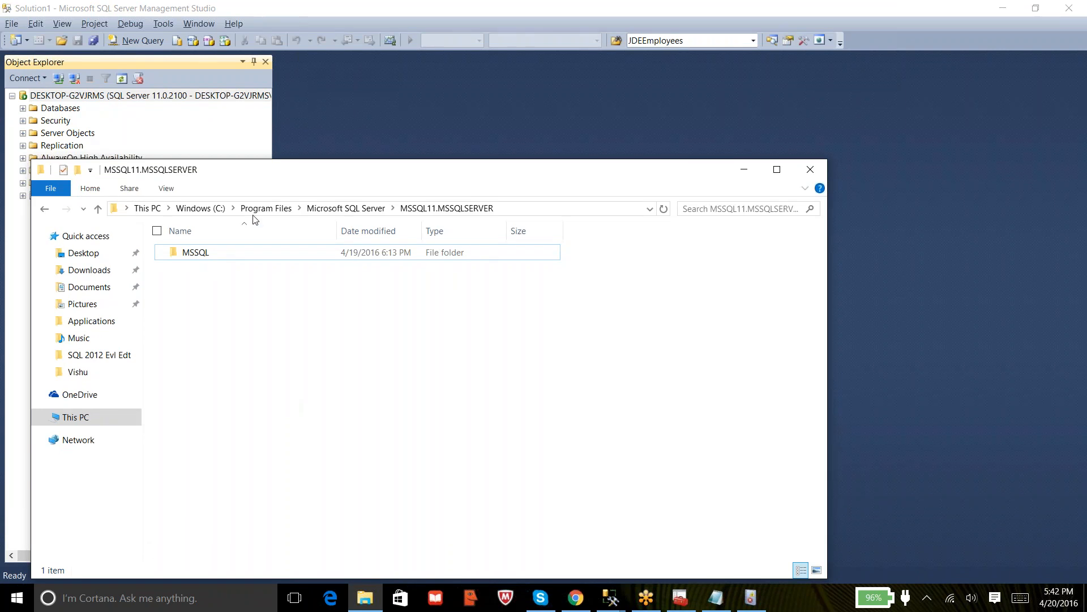
pyautogui.click(71, 418)
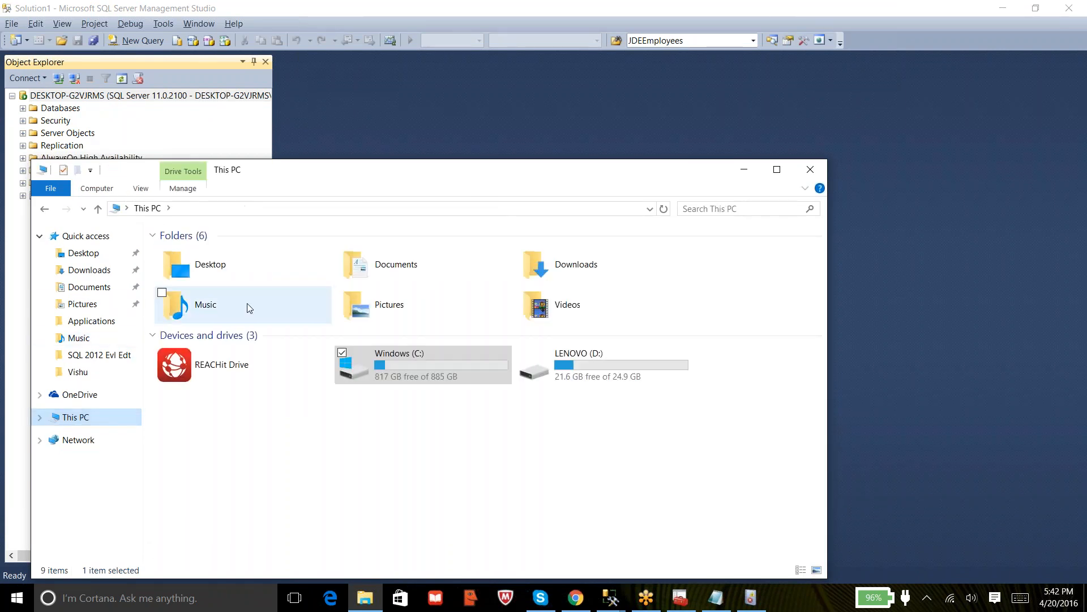
pyautogui.doubleClick(406, 354)
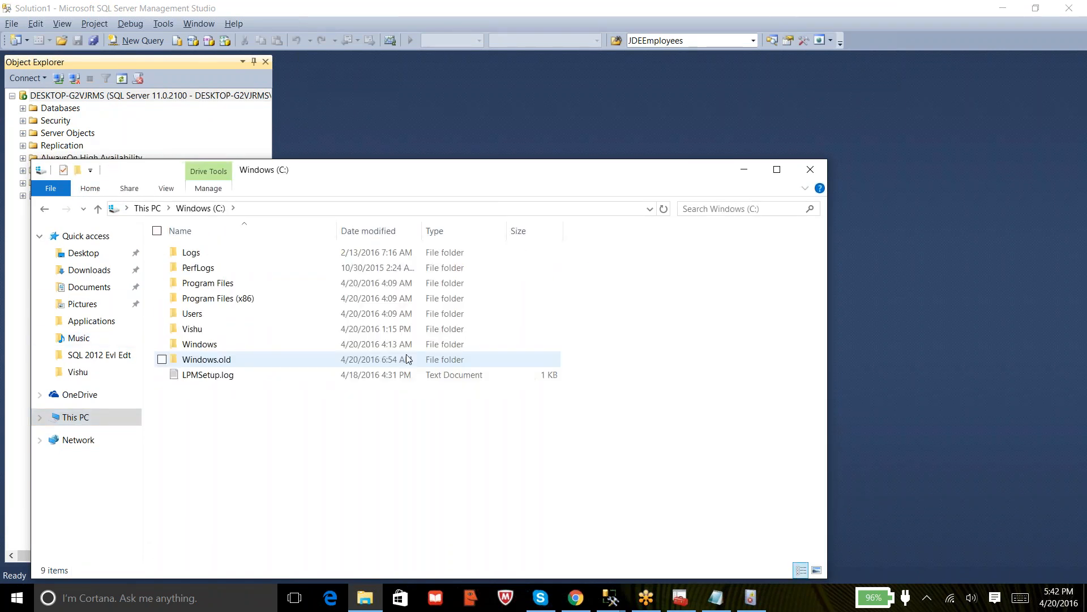
pyautogui.doubleClick(191, 325)
pyautogui.click(193, 332)
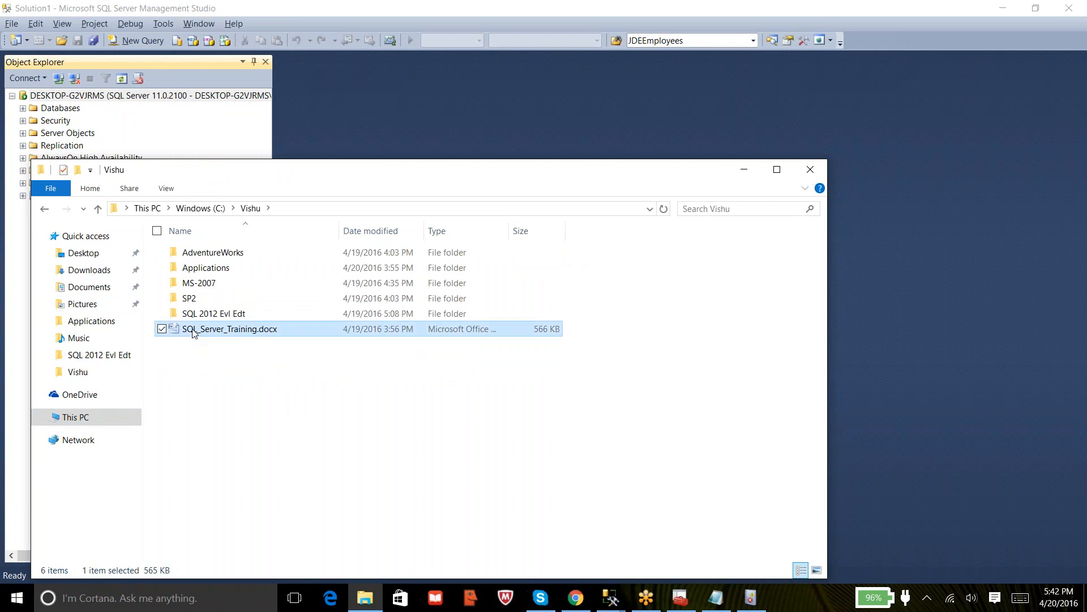
pyautogui.doubleClick(192, 332)
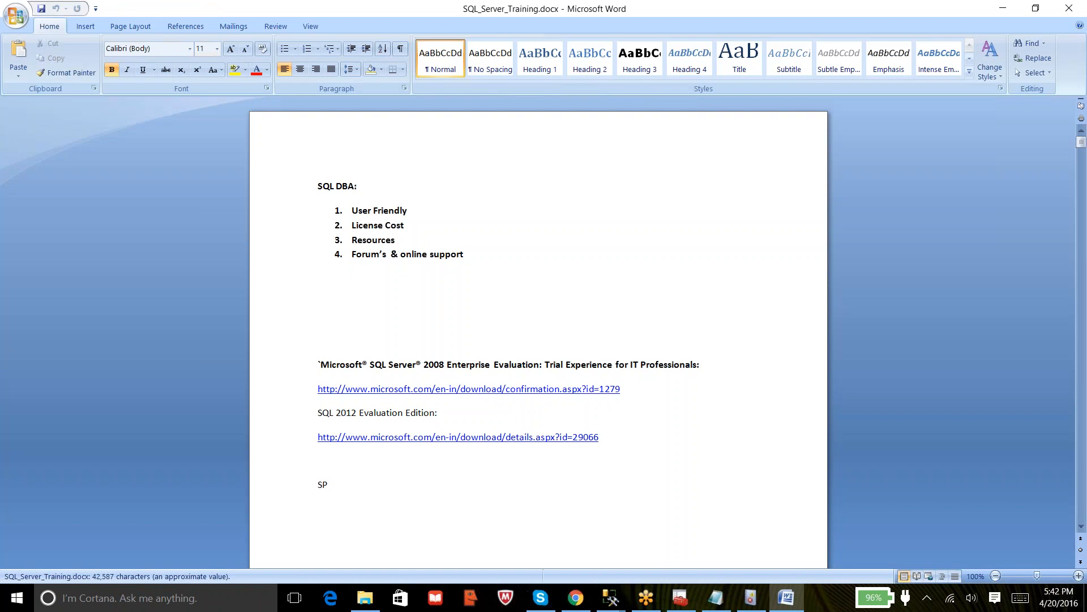
# Step: Review the training document through SQL Server services and port number to the notes on checking the SQL Server version and Startup Parameters
pyautogui.scroll(-20, 538, 340)
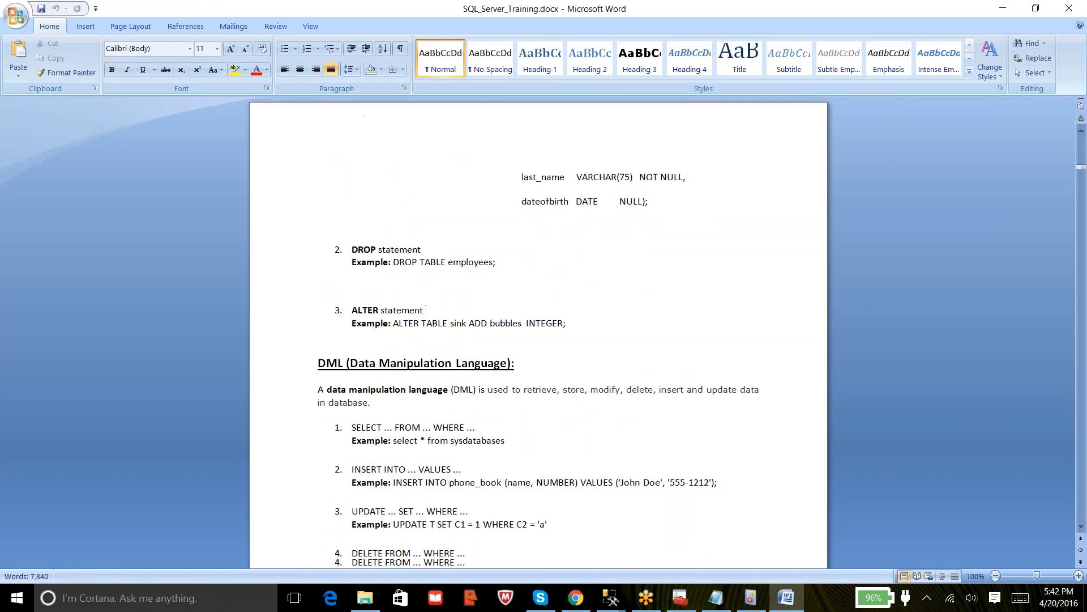
pyautogui.scroll(-20, 538, 340)
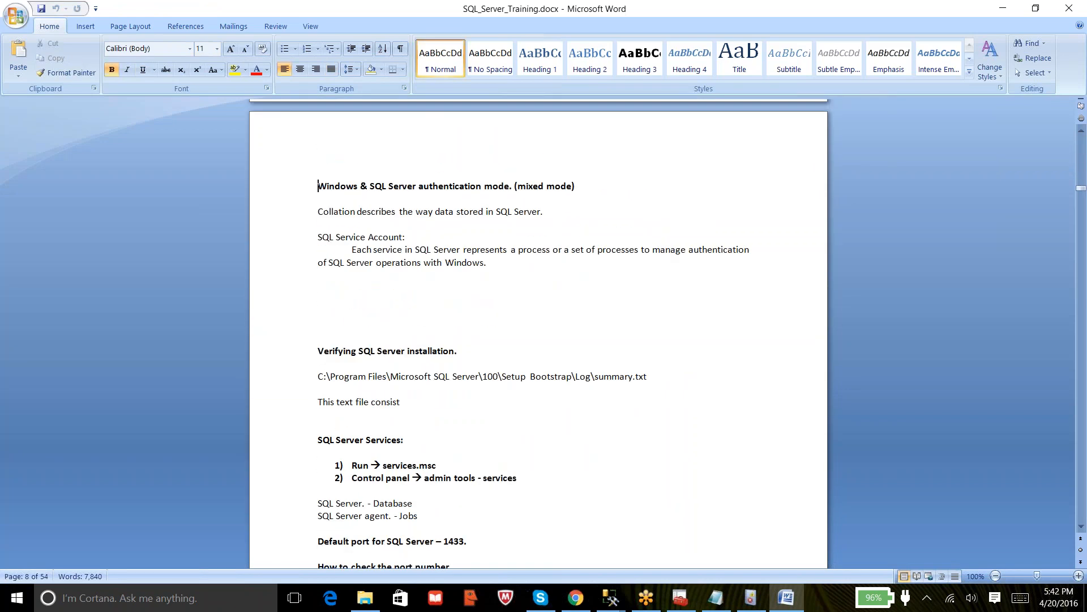
pyautogui.press('Down')
pyautogui.press('Down')
pyautogui.press('Down')
pyautogui.press('Down')
pyautogui.press('Down')
pyautogui.press('Down')
pyautogui.press('Down')
pyautogui.press('Down')
pyautogui.press('Down')
pyautogui.press('Down')
pyautogui.press('Down')
pyautogui.press('Down')
pyautogui.press('Down')
pyautogui.press('Down')
pyautogui.press('Down')
pyautogui.press('Down')
pyautogui.press('Down')
pyautogui.press('Down')
pyautogui.press('Down')
pyautogui.press('Down')
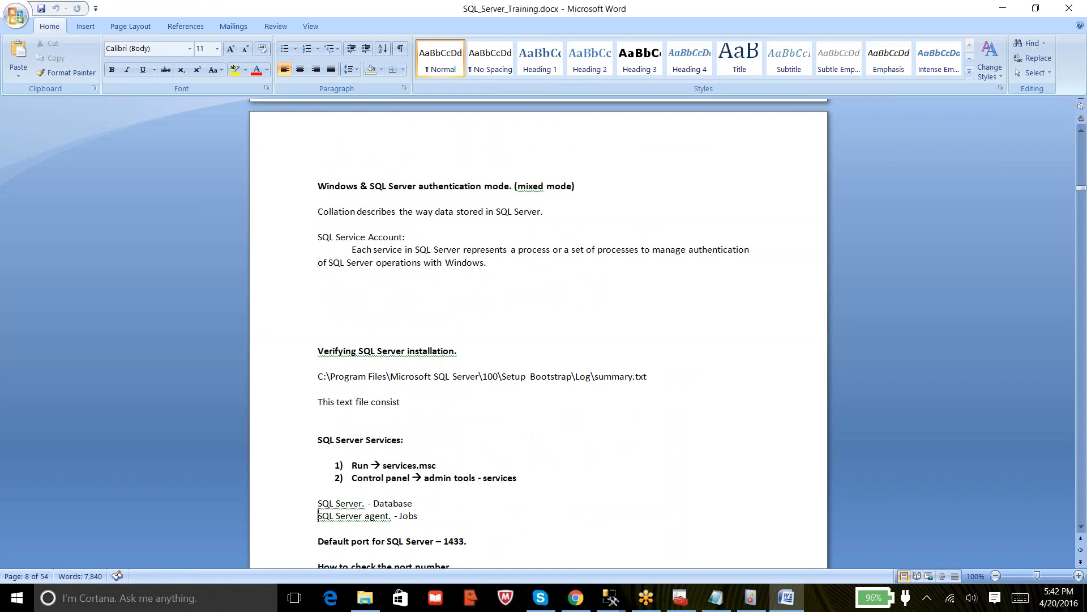
pyautogui.press('Down')
pyautogui.press('Down')
pyautogui.press('Down')
pyautogui.press('Down')
pyautogui.press('Down')
pyautogui.press('Down')
pyautogui.press('Down')
pyautogui.press('Down')
pyautogui.press('Down')
pyautogui.press('Down')
pyautogui.press('Down')
pyautogui.press('Down')
pyautogui.press('Down')
pyautogui.press('Down')
pyautogui.press('Down')
pyautogui.press('Down')
pyautogui.press('Down')
pyautogui.press('Down')
pyautogui.press('Down')
pyautogui.press('Down')
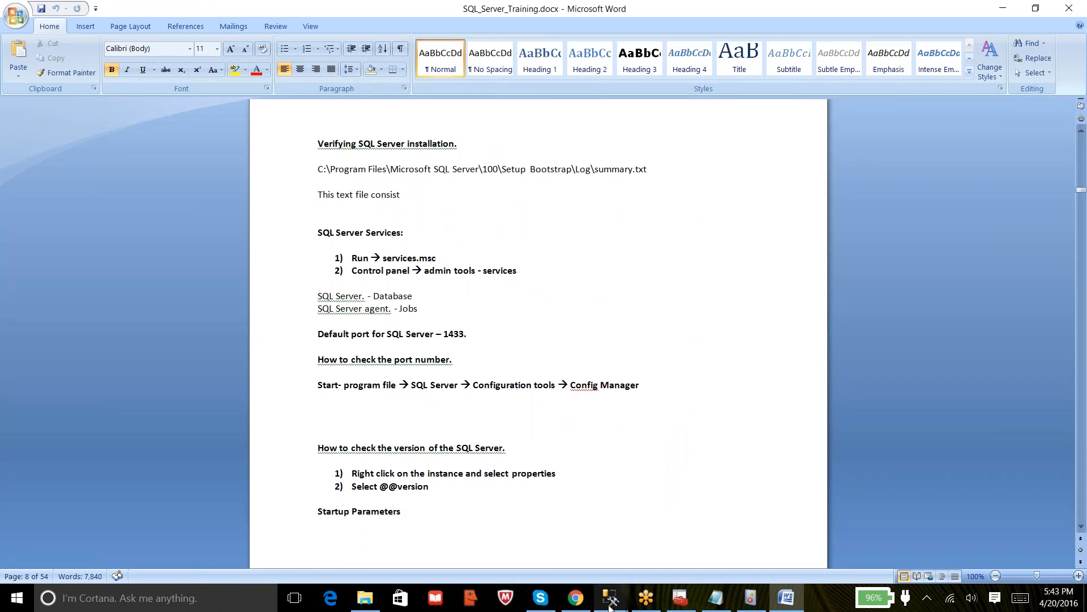
# Step: Return to Management Studio, bring up SQL Server Configuration Manager, and move its window over the workspace beside the server tree
pyautogui.moveTo(611, 598)
pyautogui.click(568, 529)
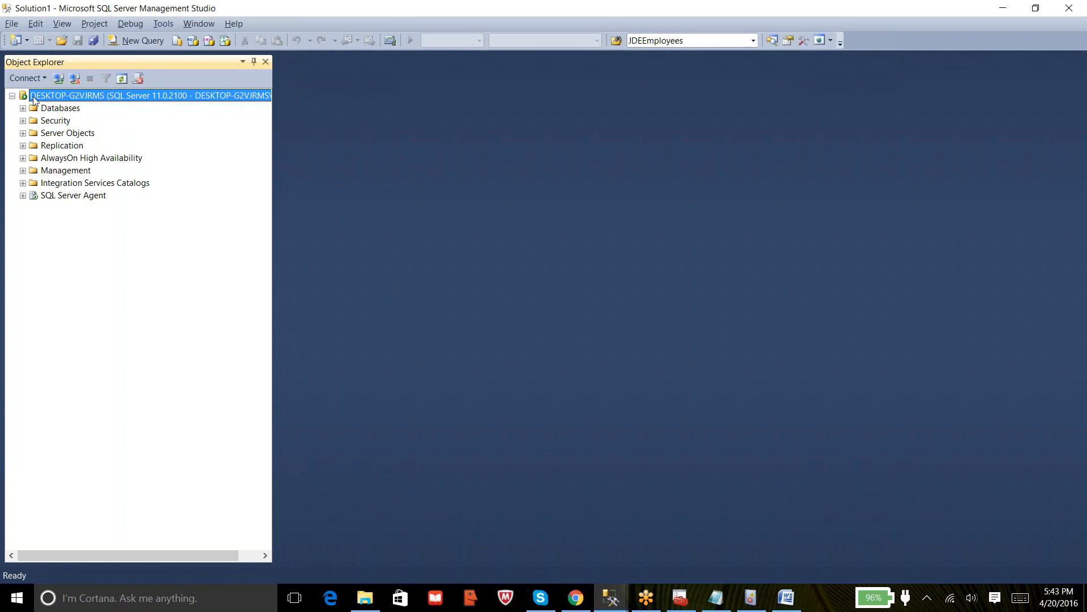
pyautogui.click(680, 597)
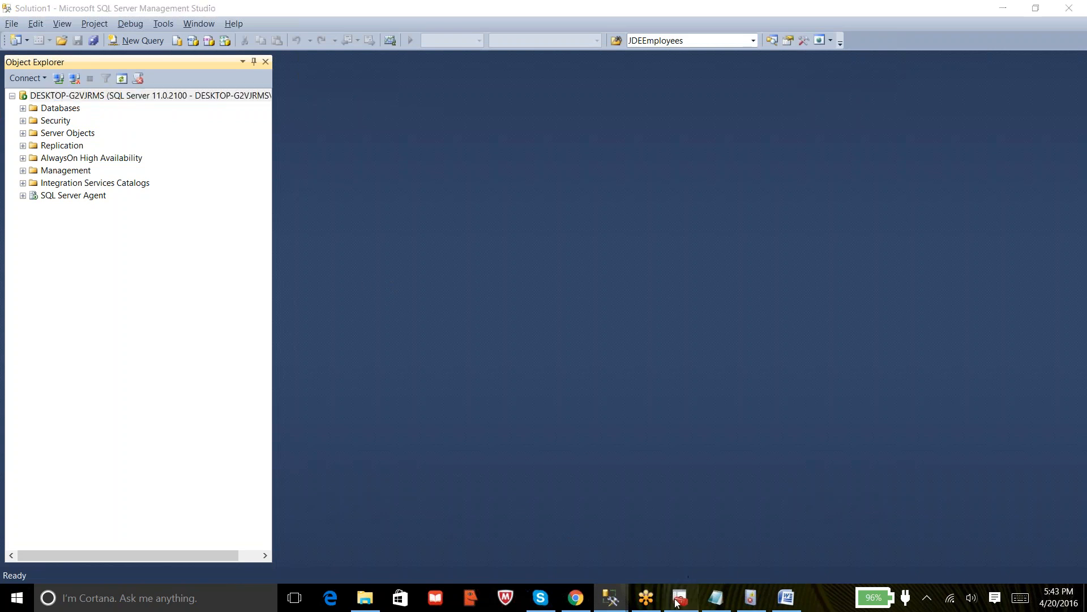
pyautogui.moveTo(856, 14); pyautogui.dragTo(689, 93)
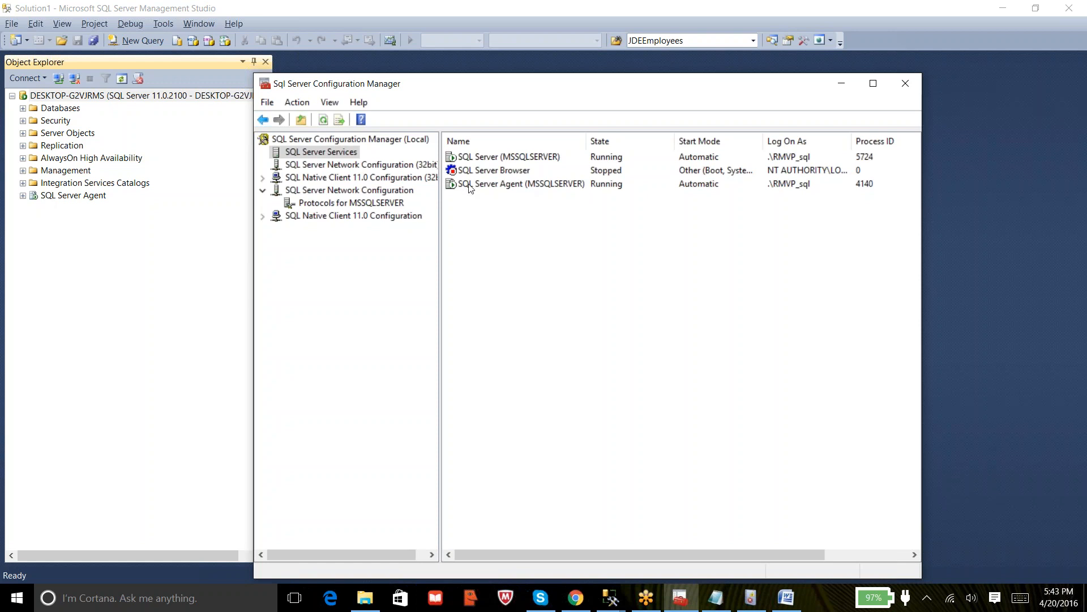
# Step: Stop the SQL Server Agent (MSSQLSERVER) service and return to Management Studio to check the agent node in the server tree
pyautogui.click(509, 185)
pyautogui.rightClick(509, 185)
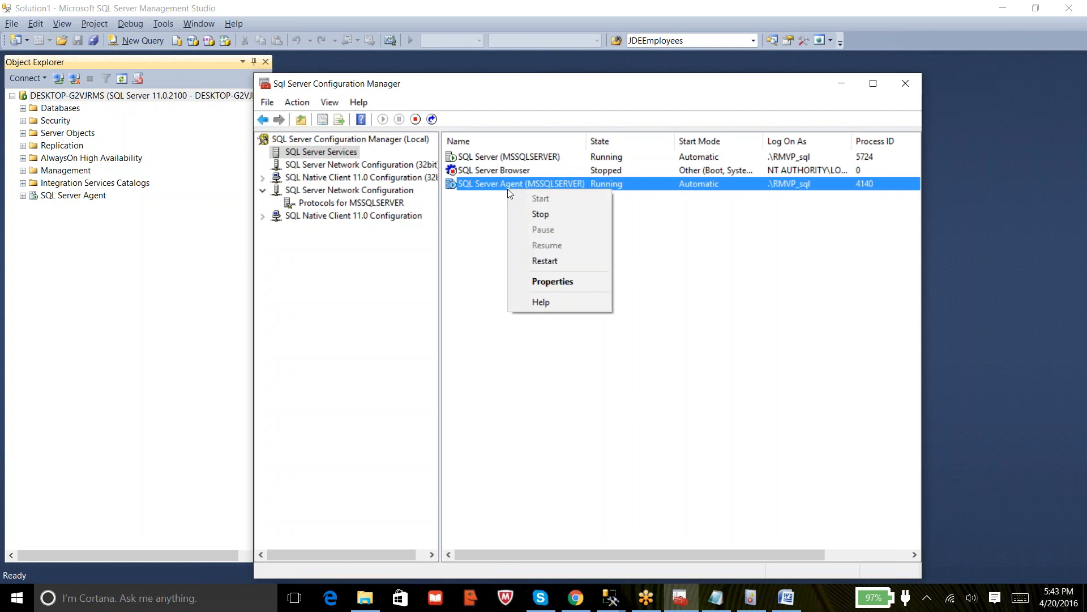
pyautogui.click(525, 213)
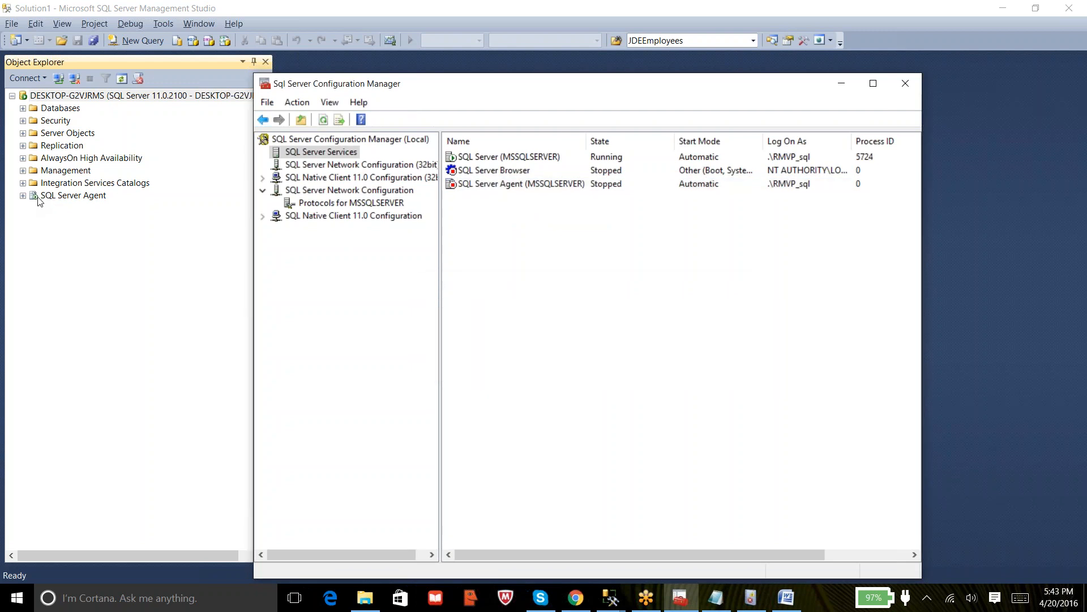
pyautogui.click(80, 97)
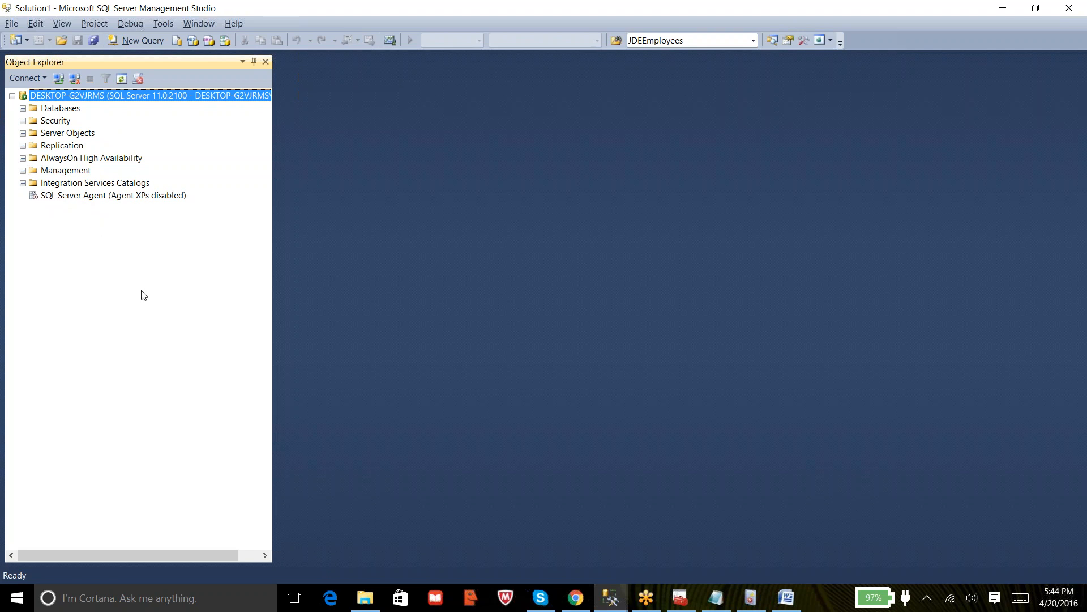
# Step: Start the SQL Server Agent (MSSQLSERVER) service in Configuration Manager, and go back to the server tree in Management Studio
pyautogui.click(681, 598)
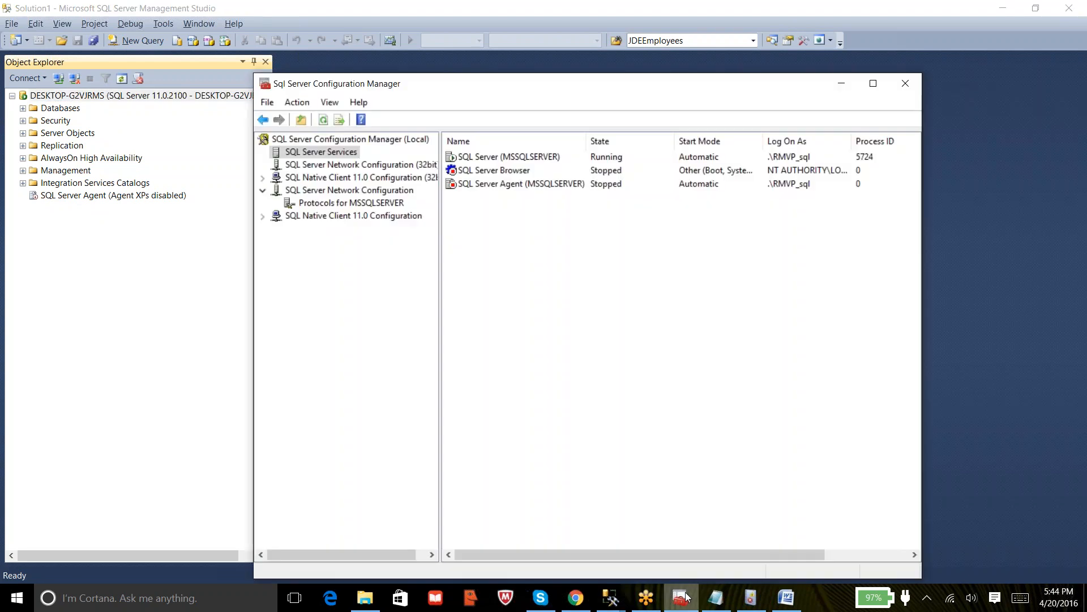
pyautogui.rightClick(495, 184)
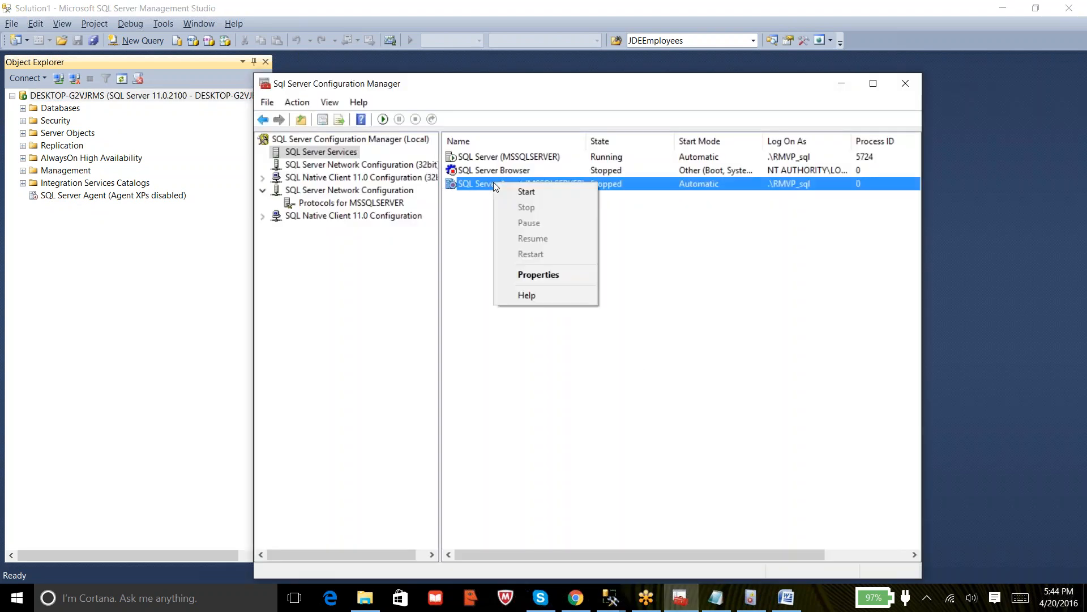
pyautogui.click(521, 194)
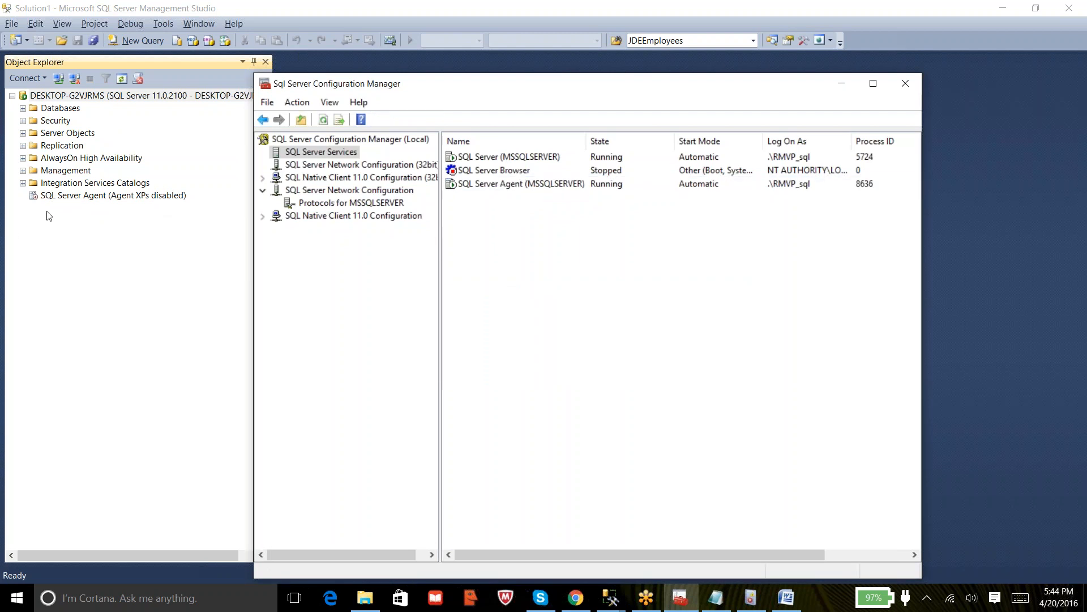
pyautogui.click(65, 261)
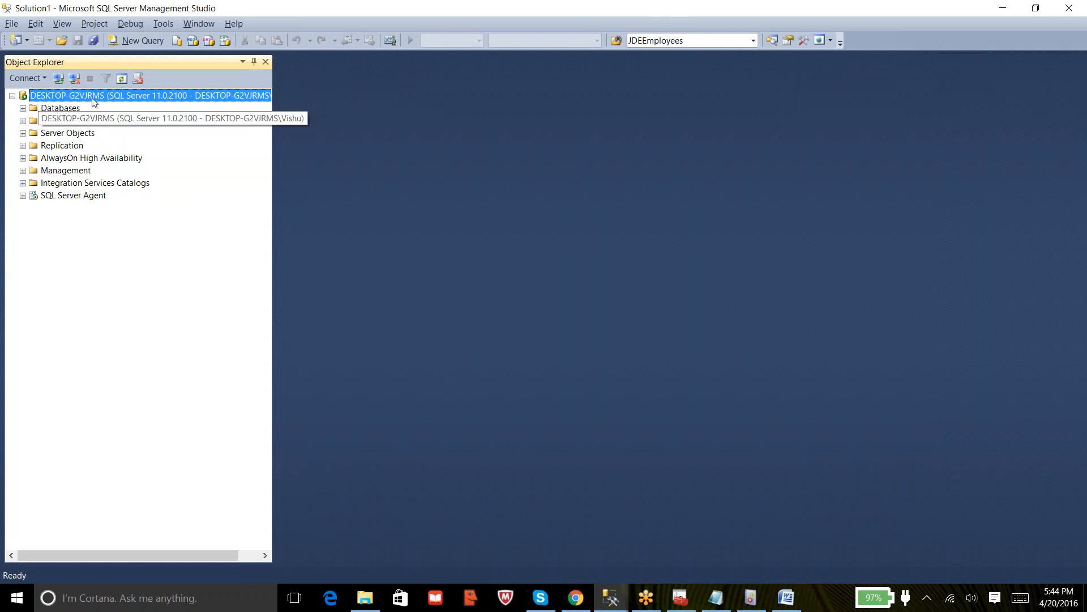
# Step: Expand the Databases and SQL Server Agent nodes in the server tree to examine their contents
pyautogui.click(22, 108)
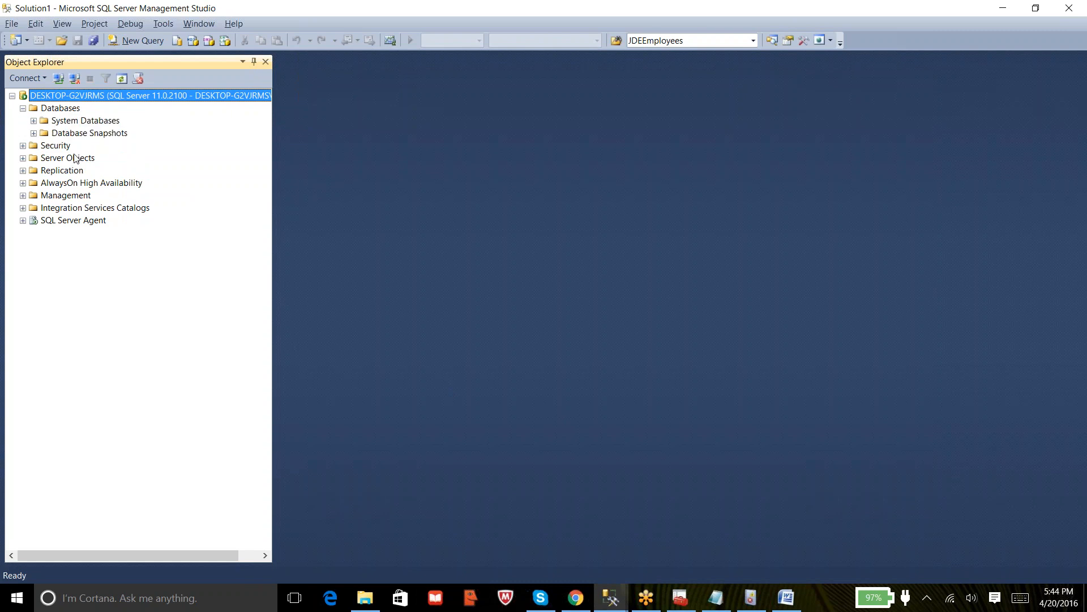
pyautogui.click(23, 221)
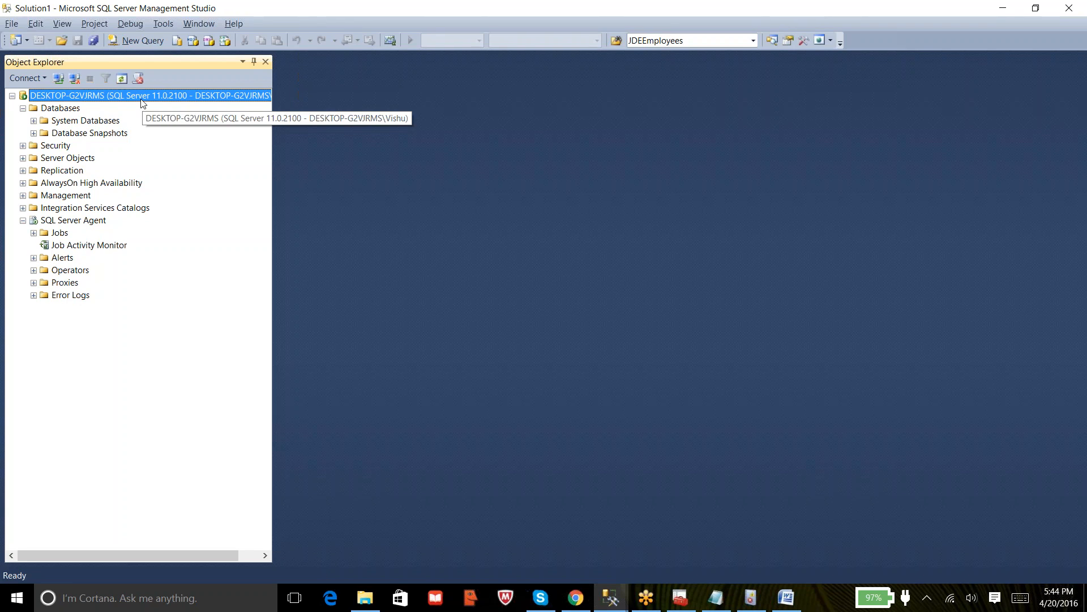
pyautogui.click(66, 222)
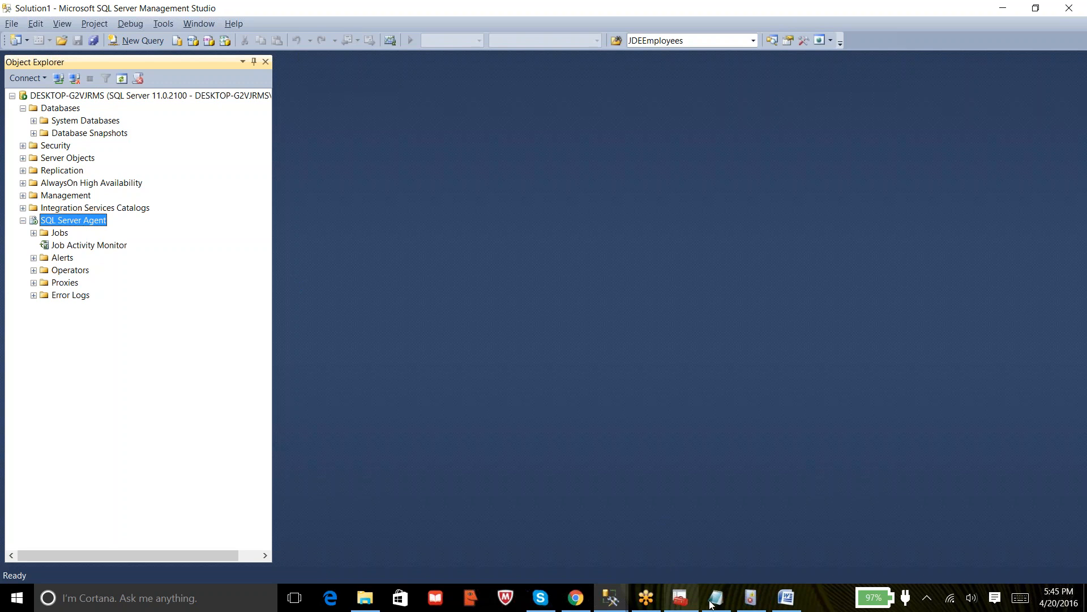
# Step: Check the training document's notes on finding the SQL Server version in Word, and return to Management Studio
pyautogui.click(787, 597)
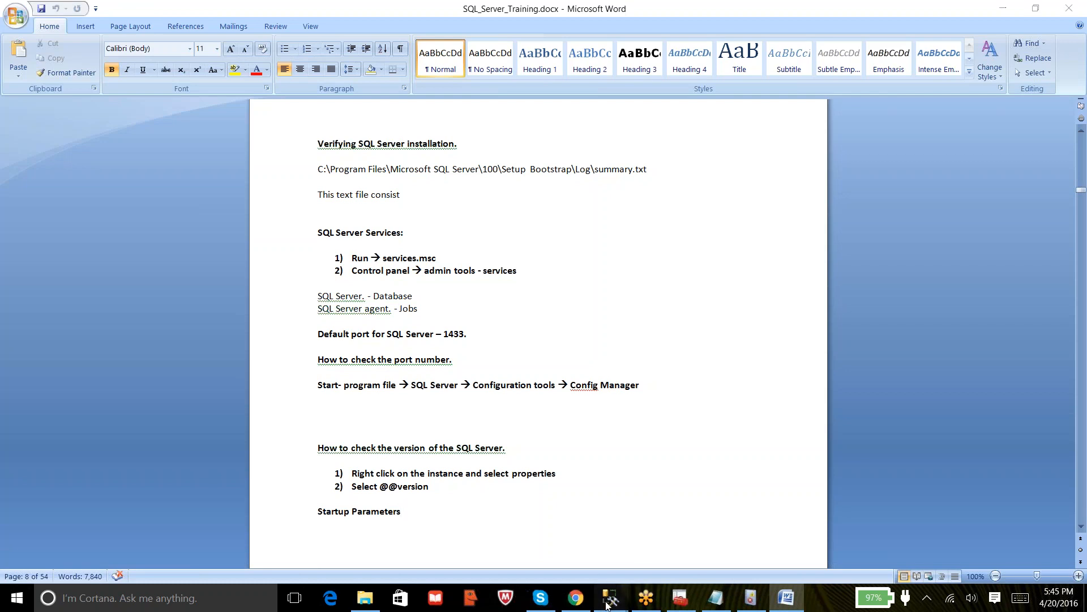
pyautogui.moveTo(606, 605)
pyautogui.click(571, 519)
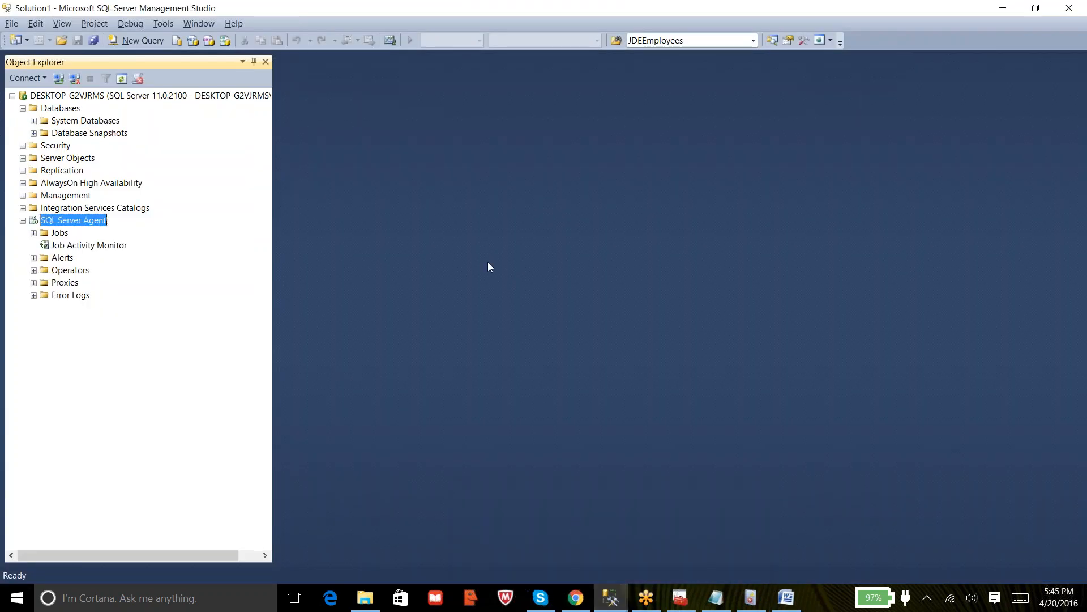
pyautogui.click(144, 43)
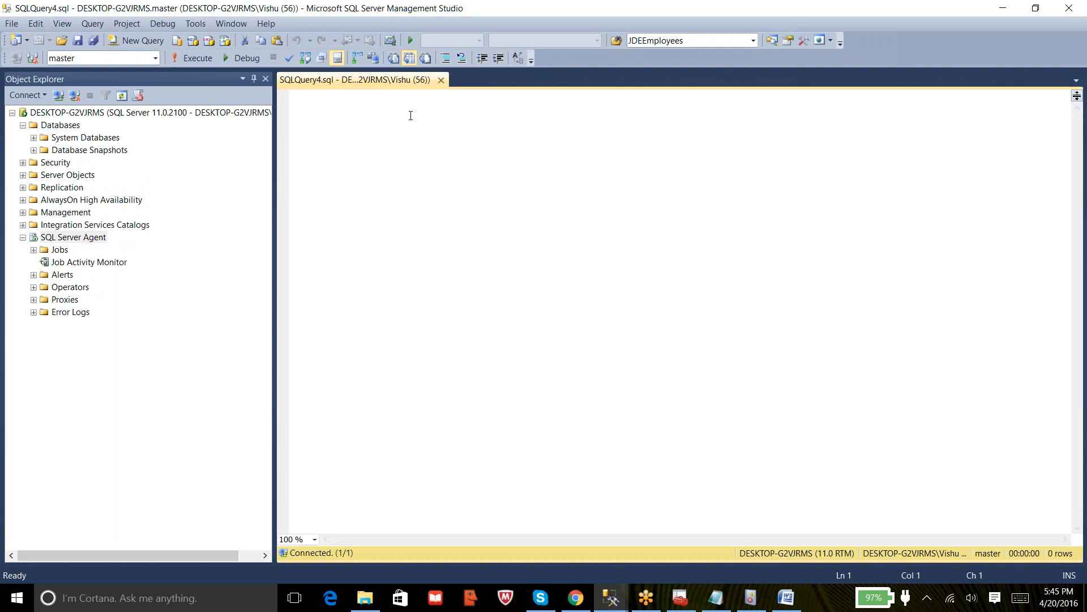
pyautogui.write('select @@')
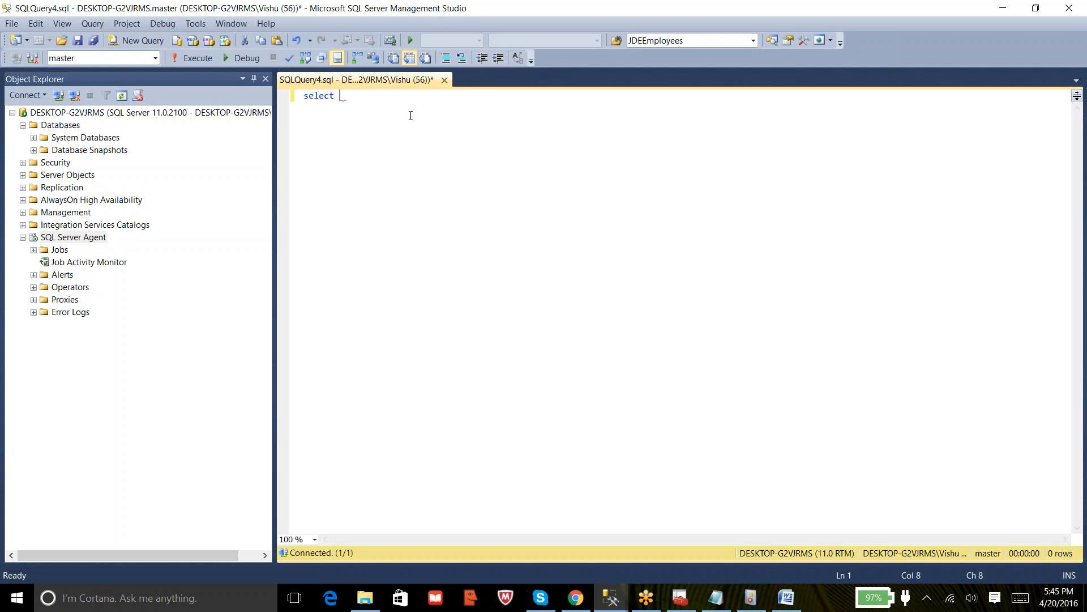
pyautogui.write('version')
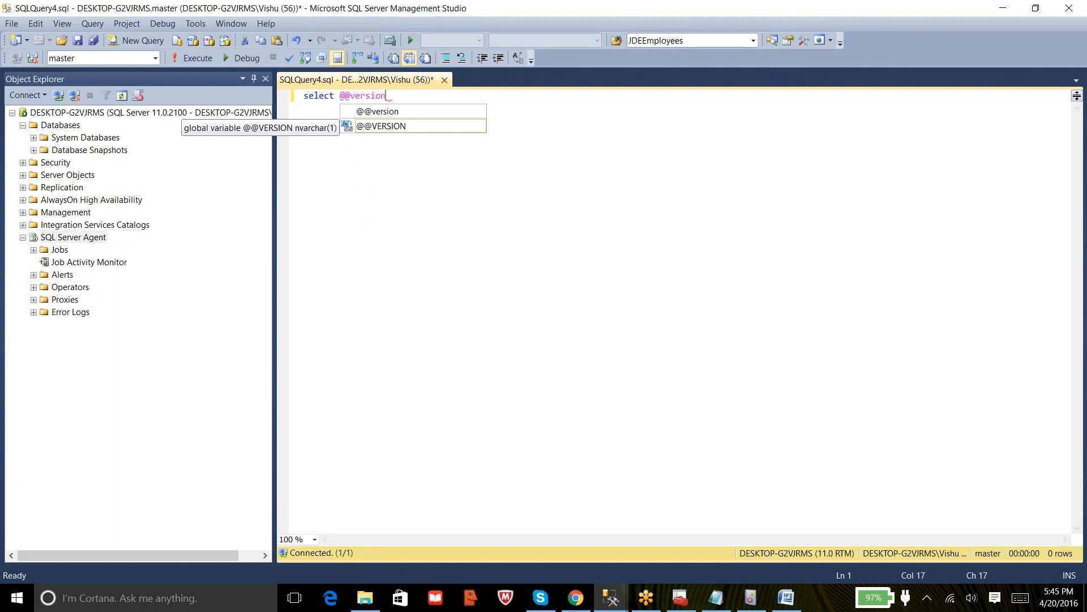
pyautogui.press('Escape')
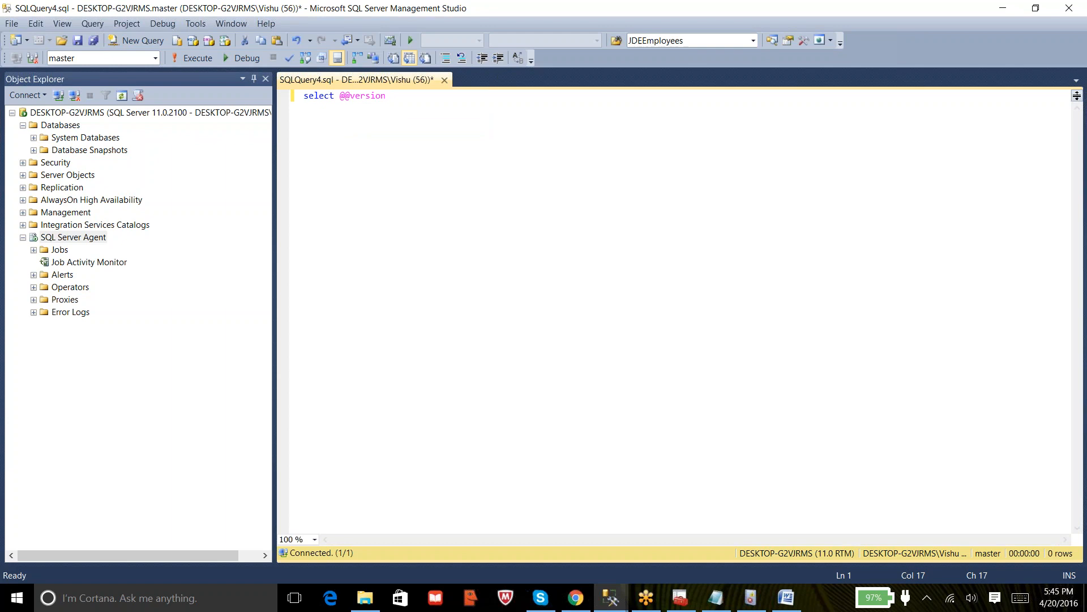
pyautogui.click(445, 79)
pyautogui.click(591, 389)
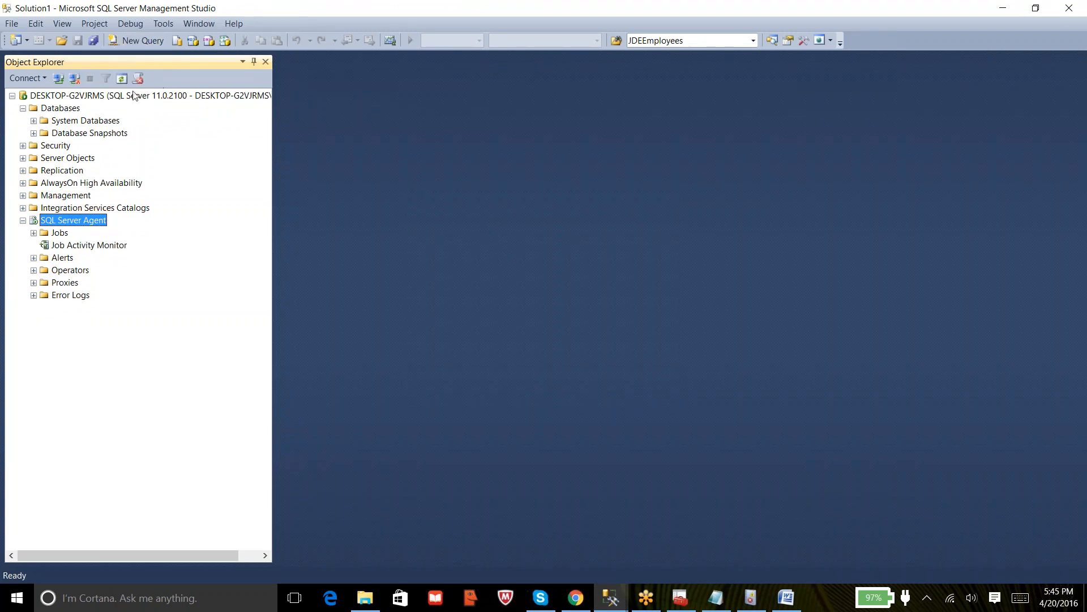
# Step: Open a new query on the server instance and collapse the Databases and SQL Server Agent nodes
pyautogui.rightClick(100, 94)
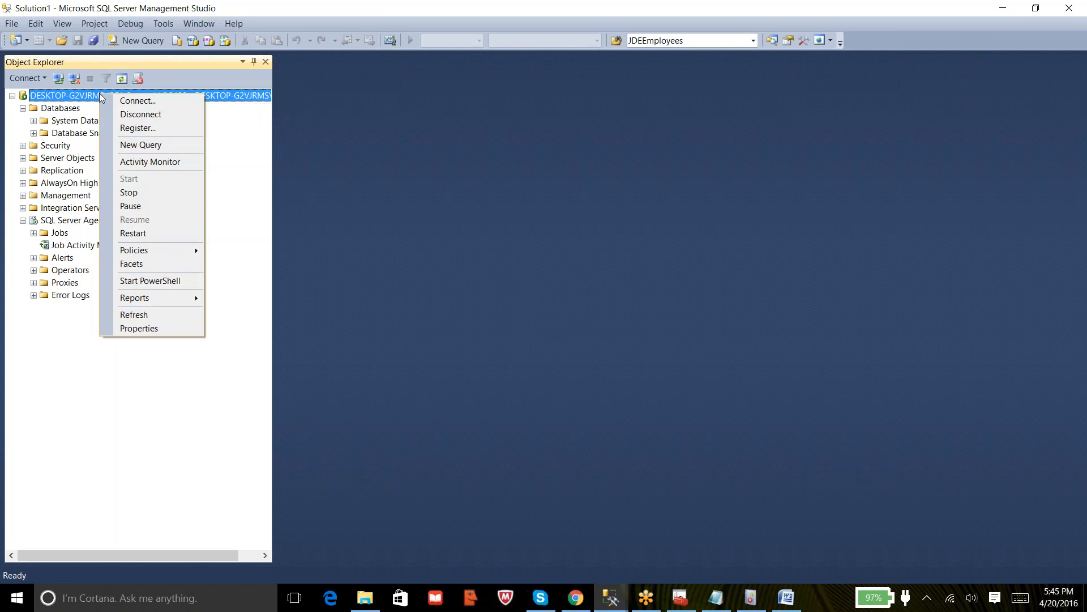
pyautogui.click(128, 148)
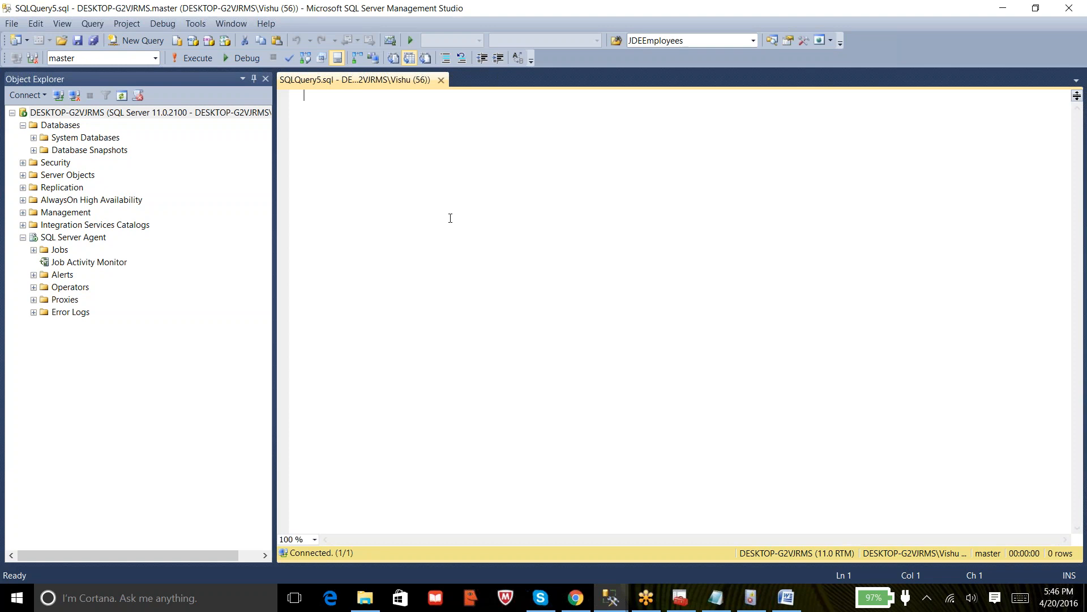
pyautogui.click(23, 126)
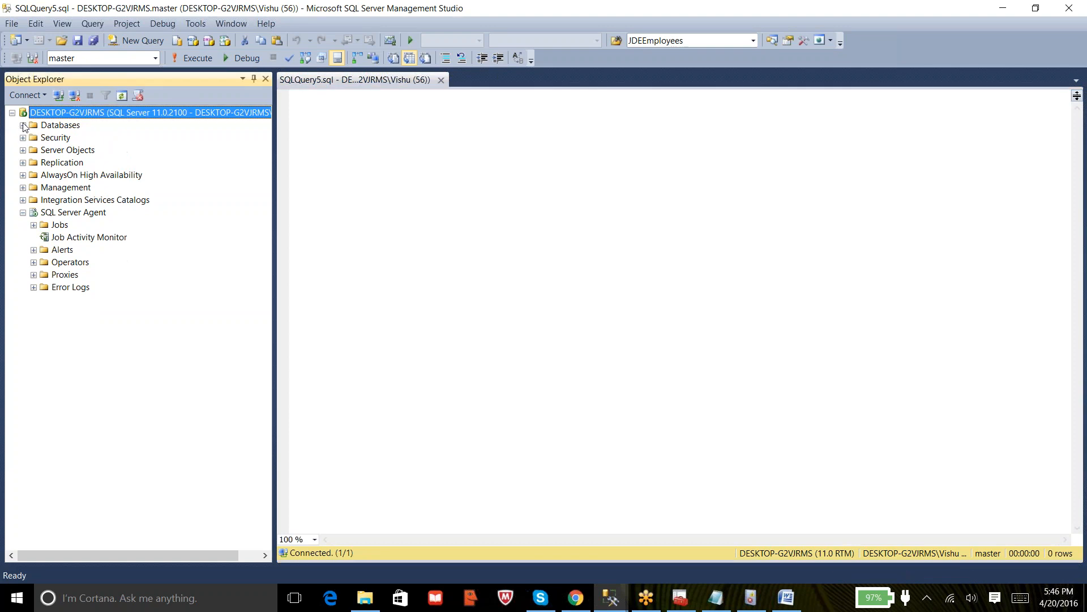
pyautogui.click(22, 212)
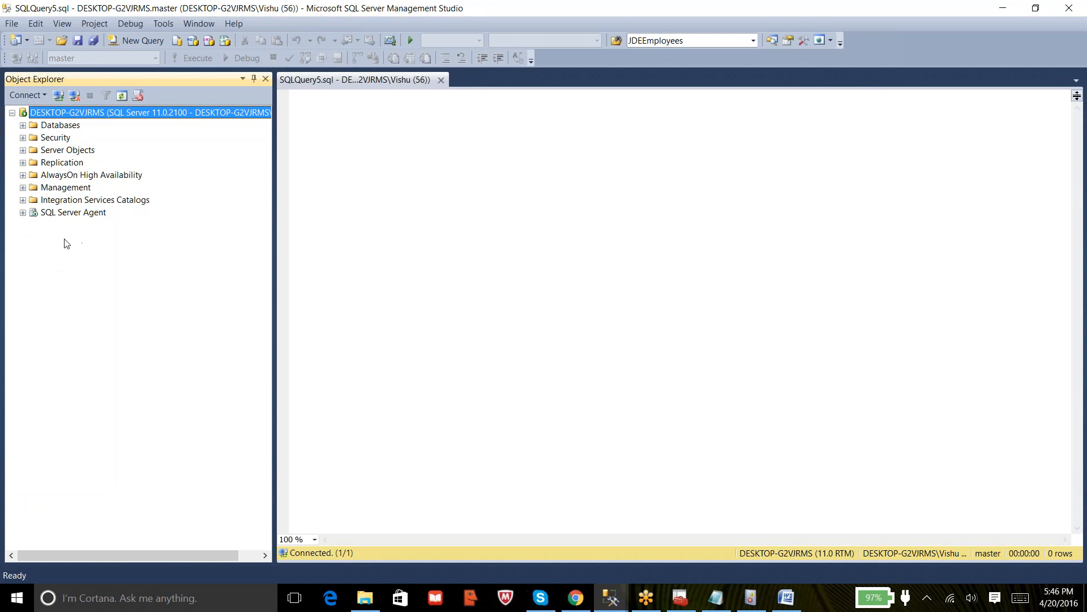
pyautogui.click(352, 150)
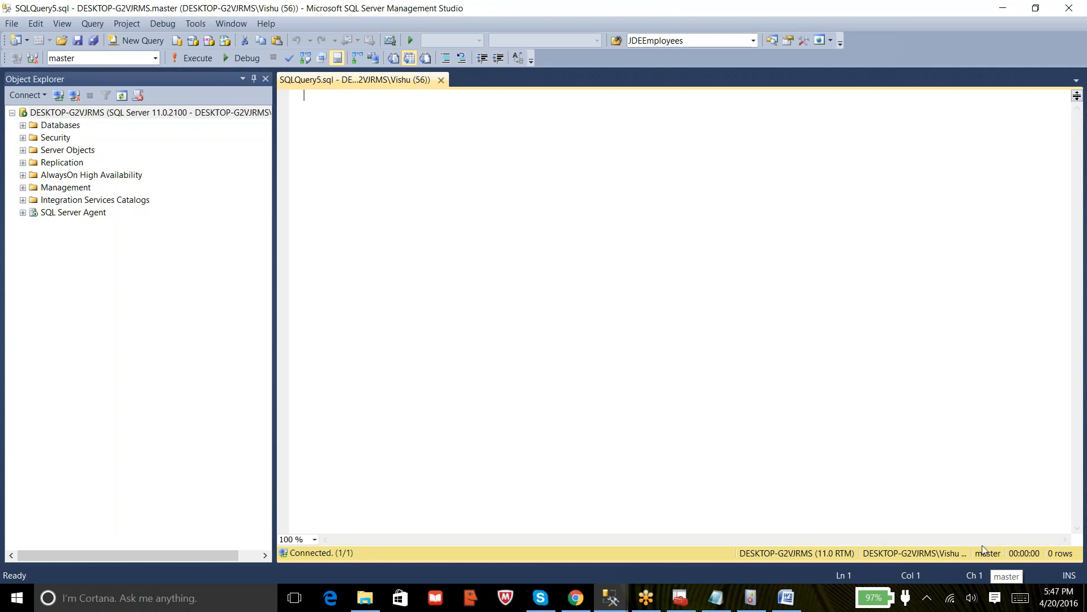
pyautogui.write('sfnf/kKSf')
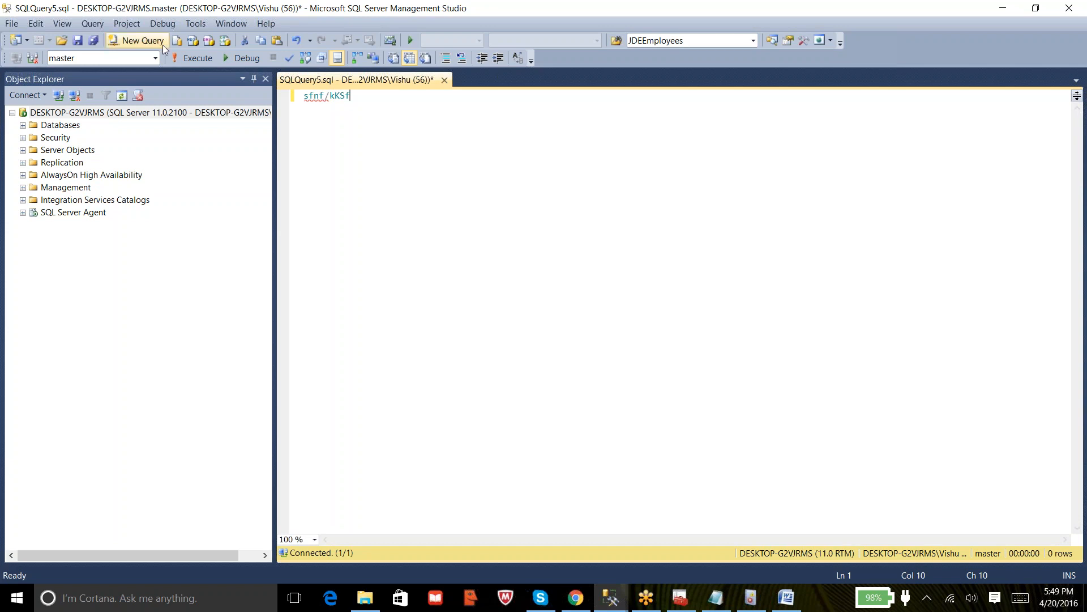
pyautogui.click(154, 58)
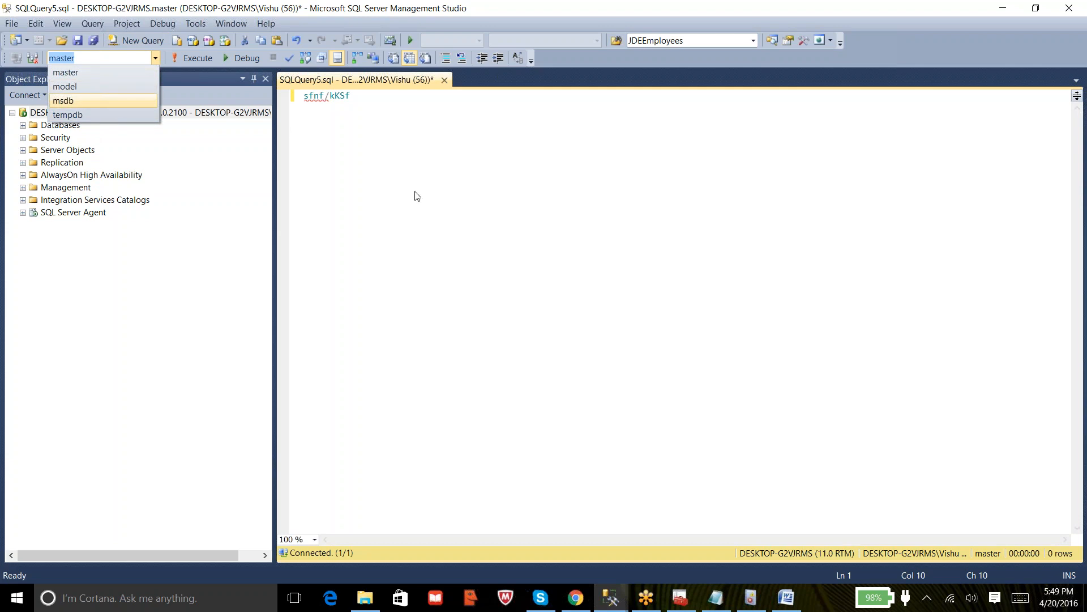
pyautogui.press('Escape')
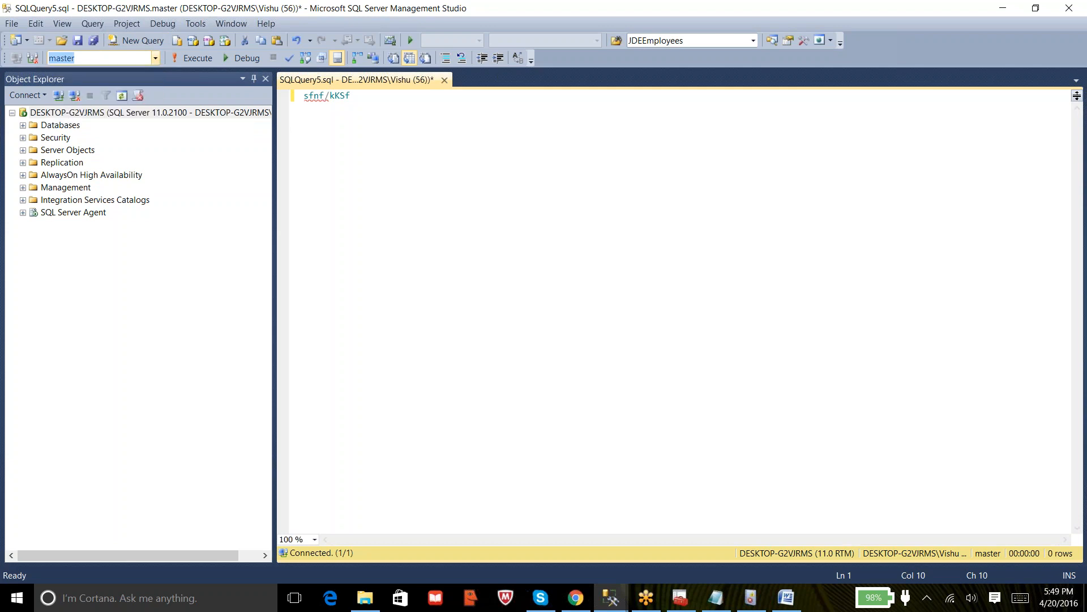
pyautogui.click(414, 124)
pyautogui.press('BackSpace')
pyautogui.press('BackSpace')
pyautogui.press('BackSpace')
pyautogui.press('BackSpace')
pyautogui.press('BackSpace')
pyautogui.press('BackSpace')
pyautogui.press('BackSpace')
pyautogui.press('BackSpace')
pyautogui.press('BackSpace')
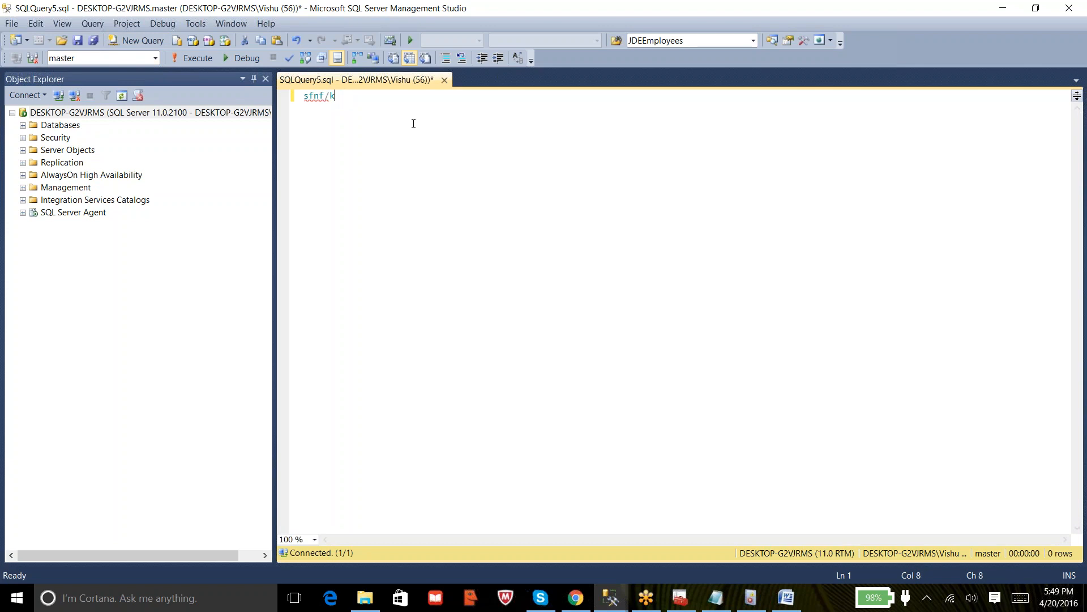
pyautogui.write('select @@')
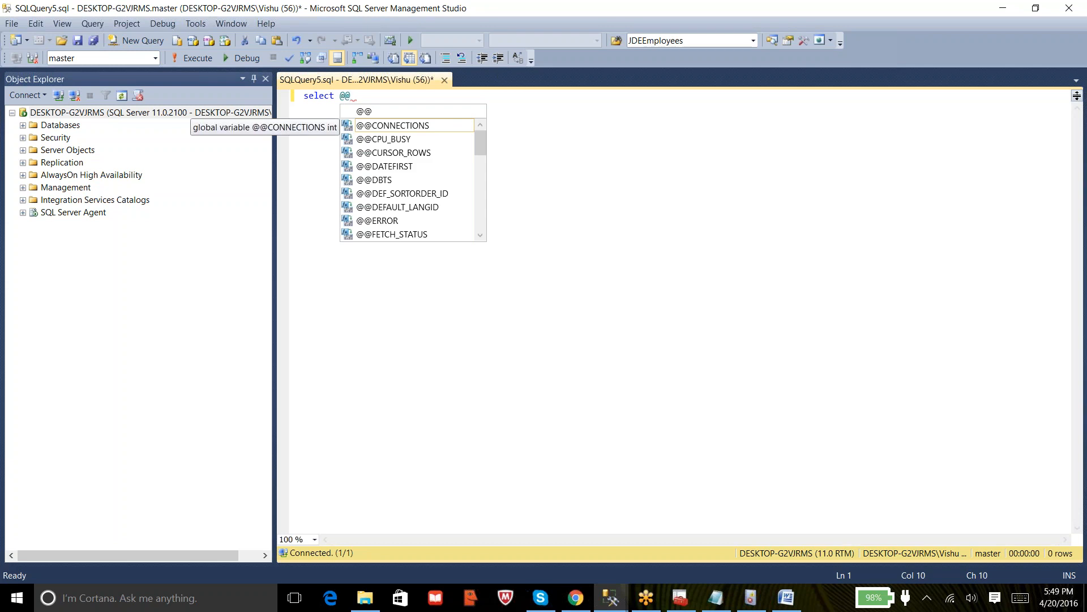
pyautogui.write('version')
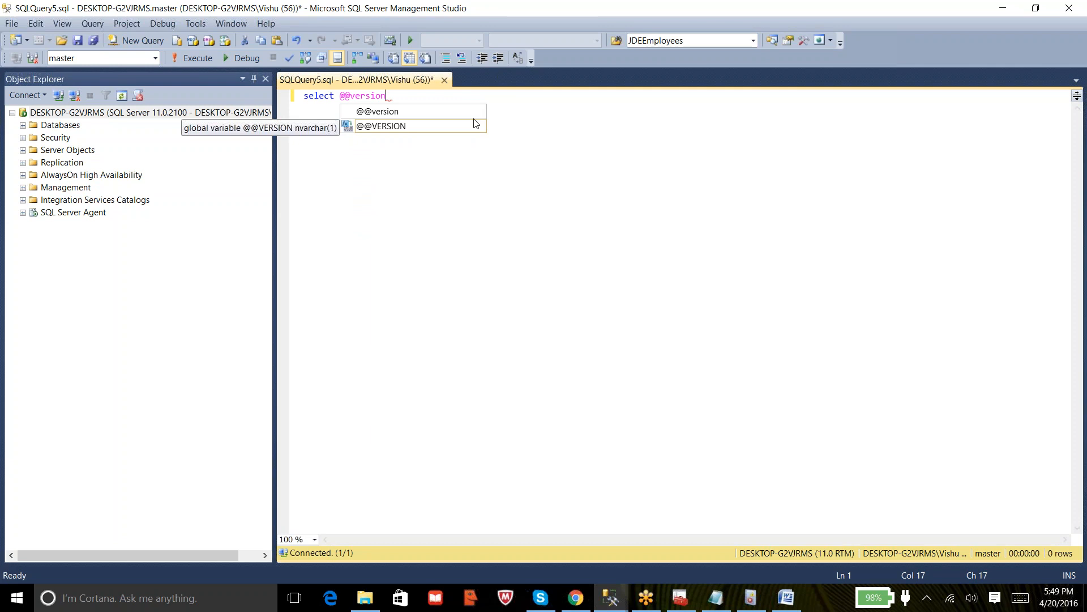
pyautogui.click(563, 120)
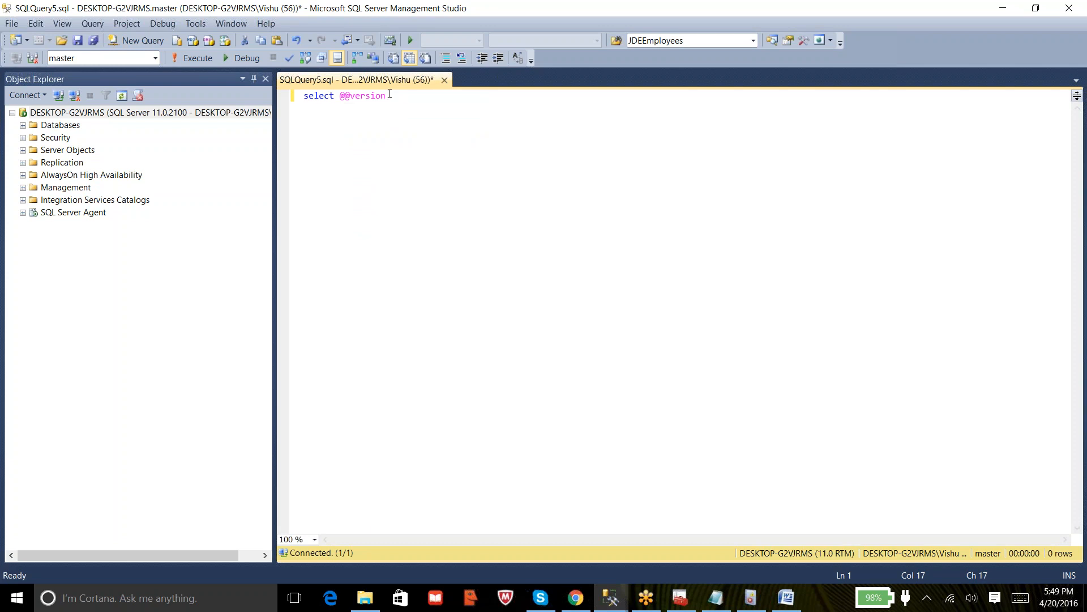
pyautogui.click(287, 58)
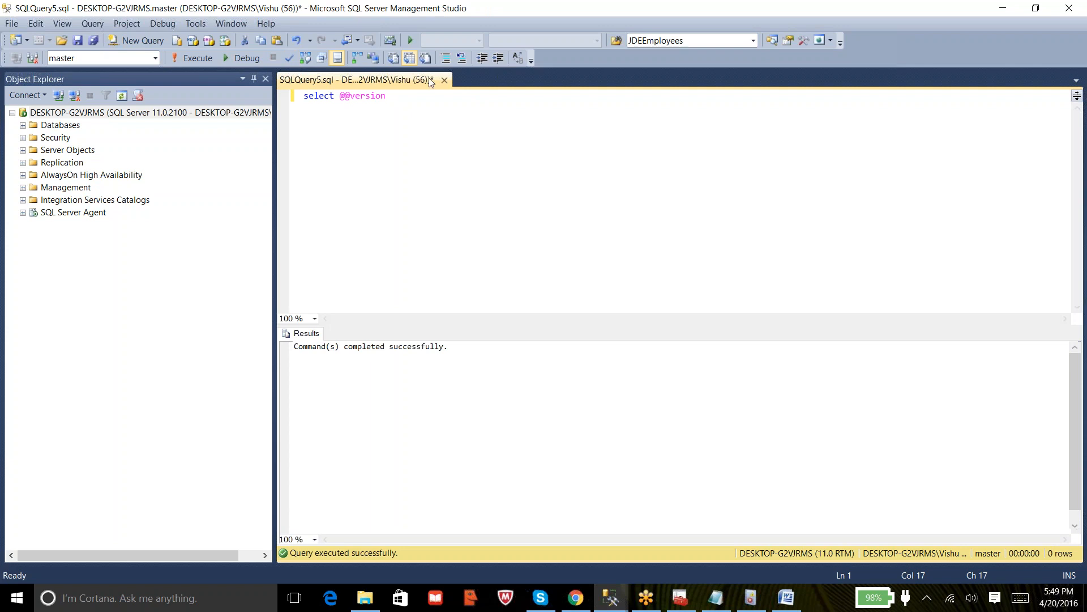
pyautogui.moveTo(386, 95); pyautogui.dragTo(302, 97)
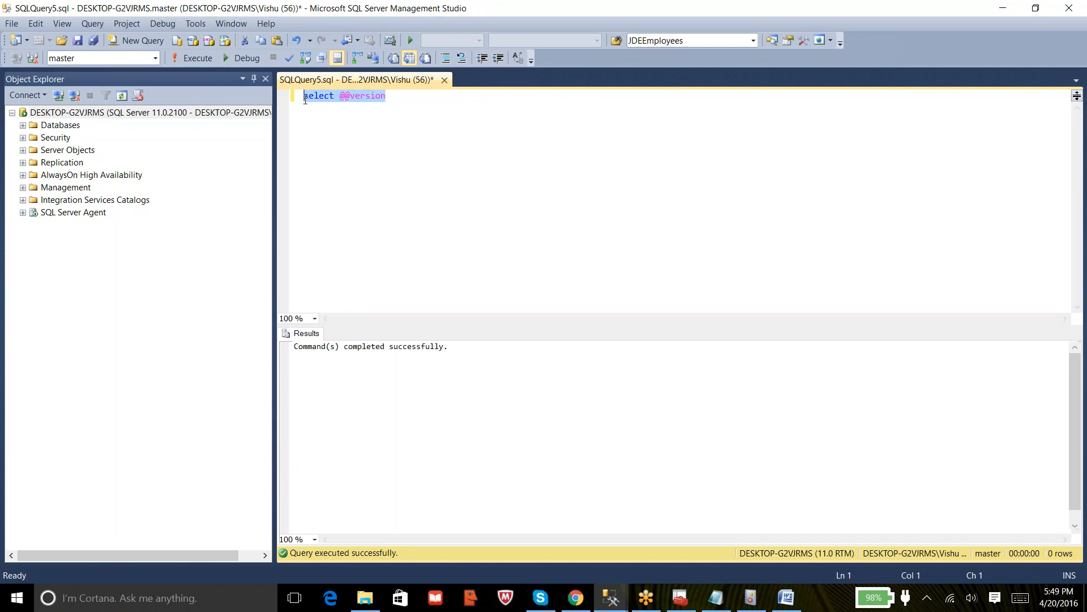
pyautogui.click(196, 60)
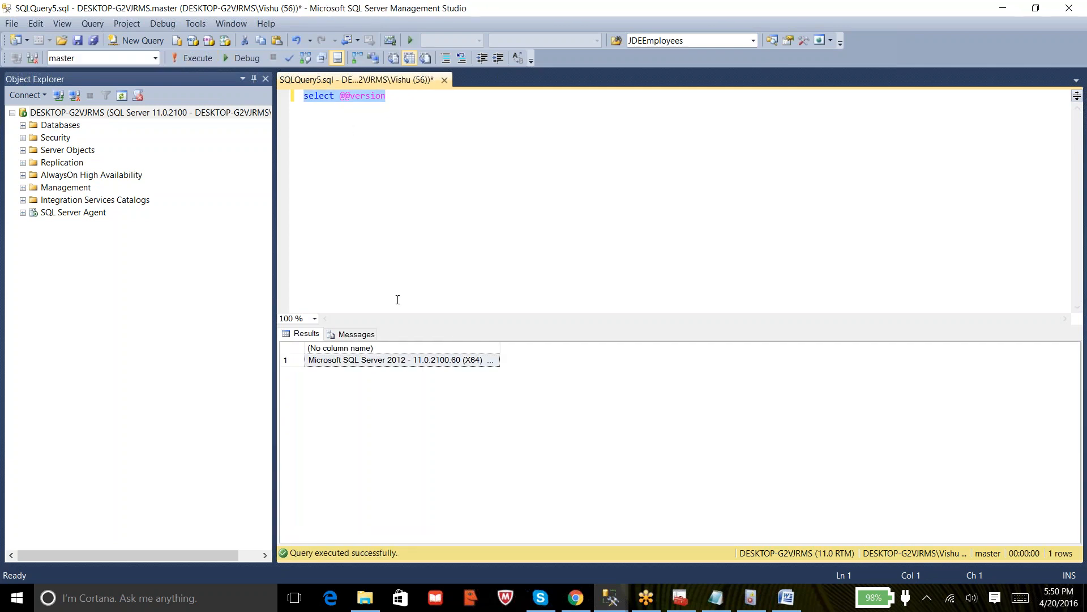
pyautogui.doubleClick(502, 350)
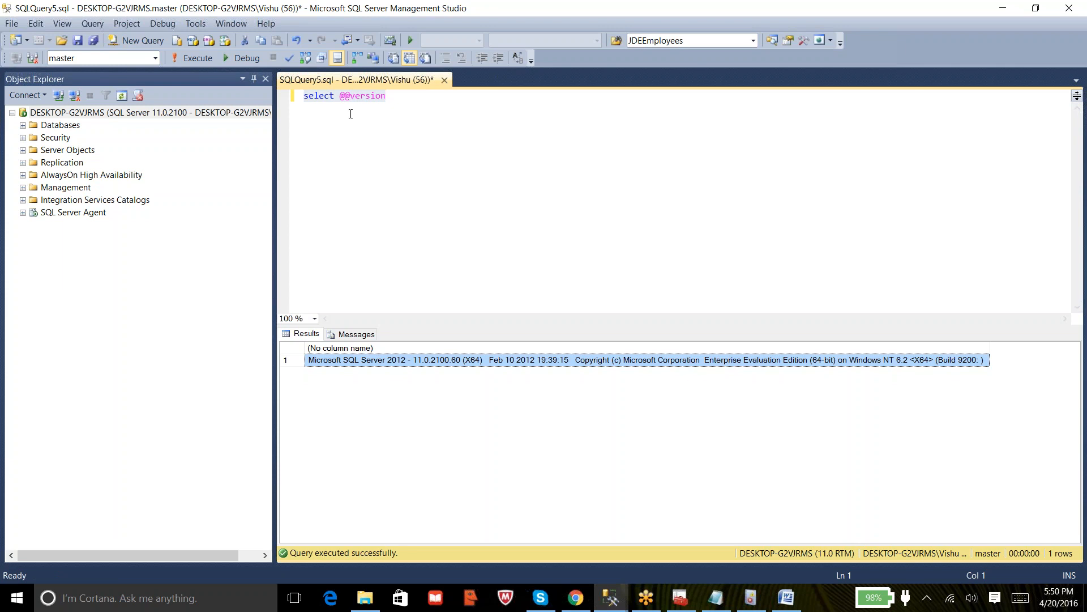
pyautogui.click(360, 97)
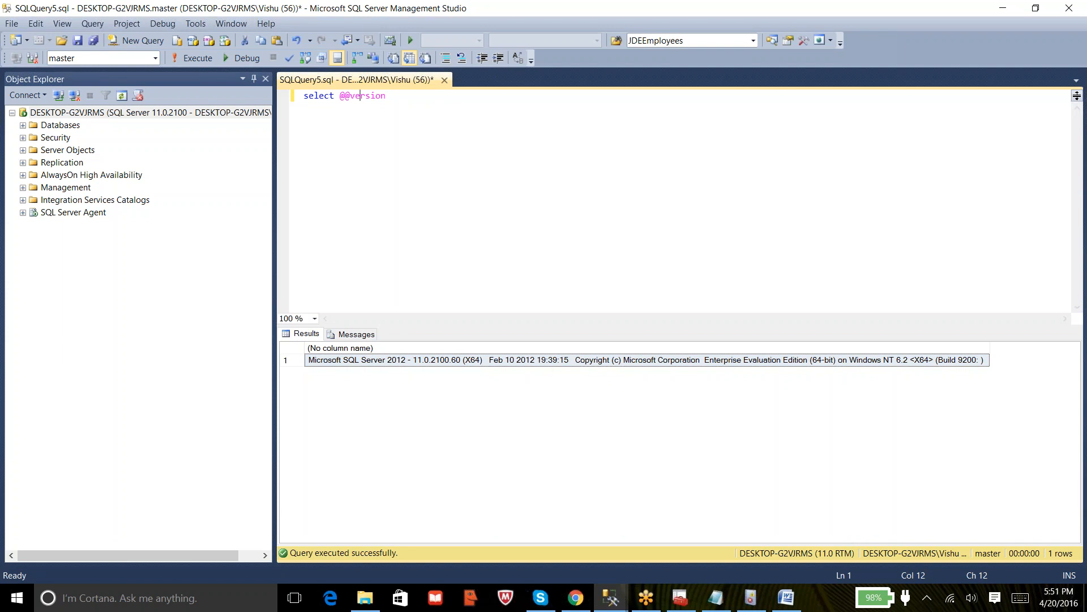
pyautogui.click(347, 95)
pyautogui.click(444, 136)
pyautogui.click(780, 605)
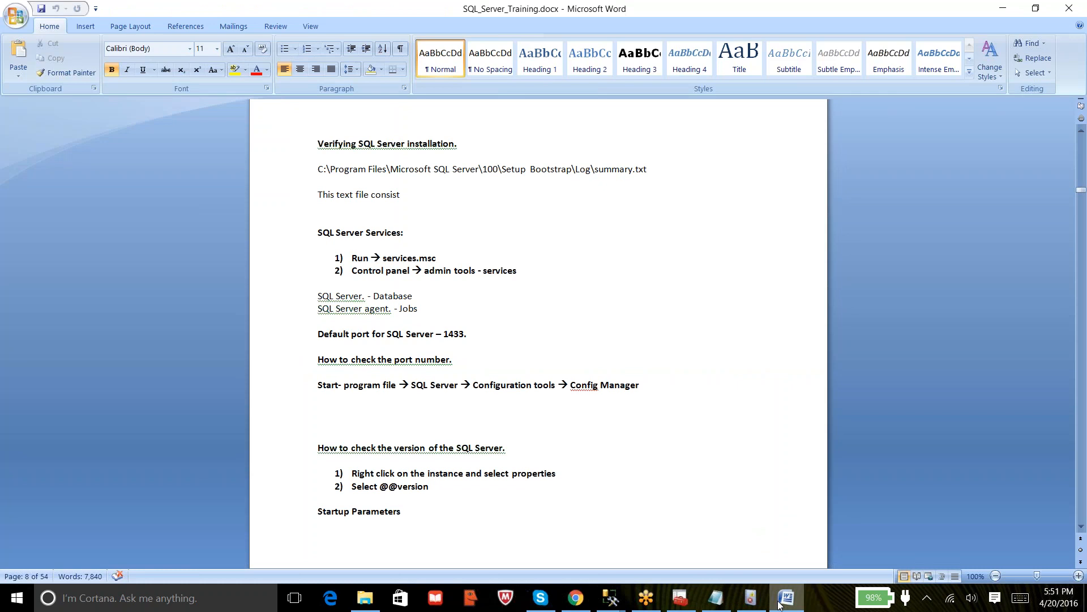
# Step: Read through the training notes from Startup Parameters to the SQL Server logs and SQL Server databases sections
pyautogui.press('Down')
pyautogui.press('Down')
pyautogui.press('Down')
pyautogui.press('Down')
pyautogui.press('Down')
pyautogui.press('Down')
pyautogui.press('Down')
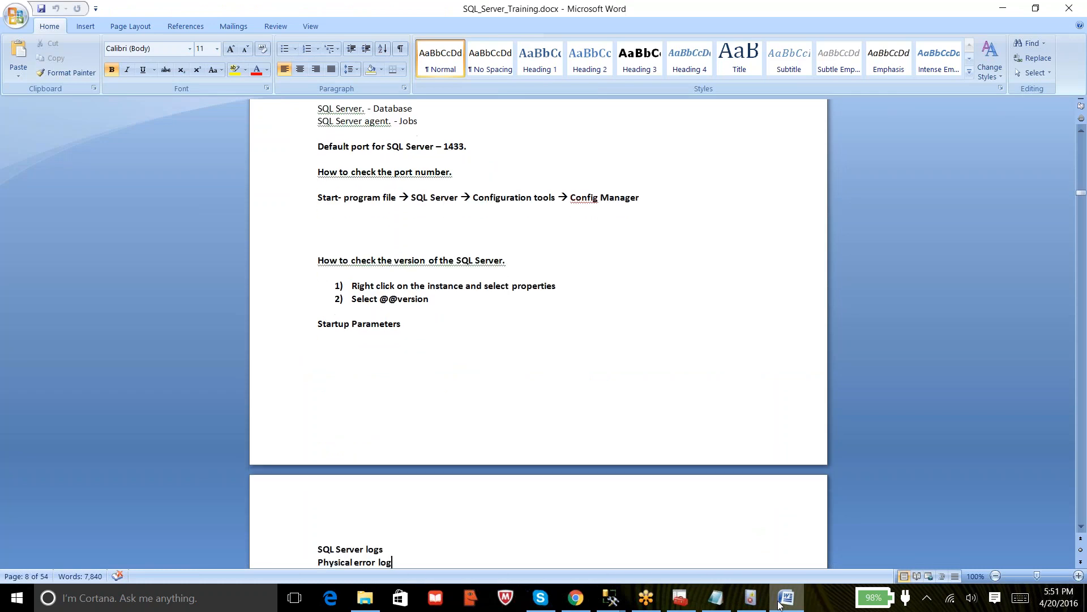
pyautogui.press('Down')
pyautogui.press('Down')
pyautogui.press('Down')
pyautogui.press('Down')
pyautogui.press('Down')
pyautogui.press('Down')
pyautogui.press('Down')
pyautogui.press('Down')
pyautogui.press('Down')
pyautogui.press('Down')
pyautogui.press('Down')
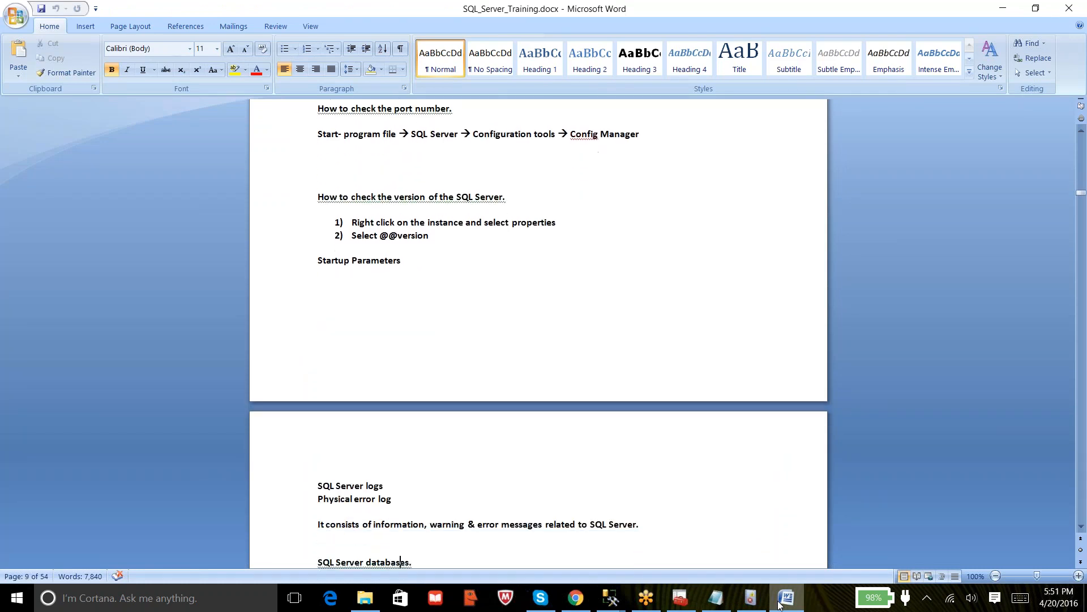
pyautogui.press('Up')
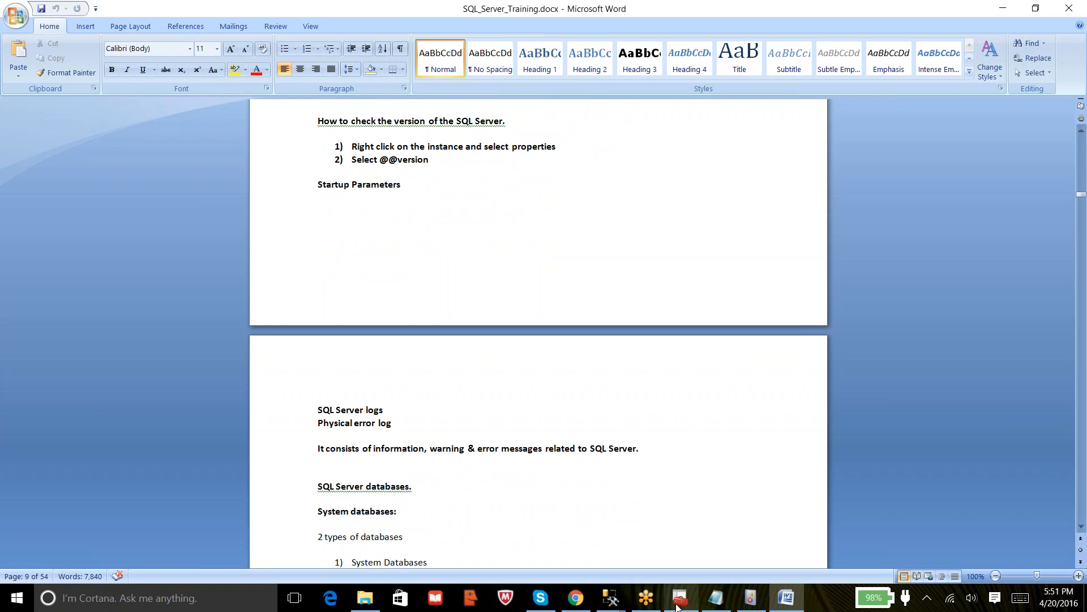
# Step: Switch to SQL Server Management Studio, review the current SQL Server log in the Log File Viewer, and close the viewer
pyautogui.moveTo(605, 602)
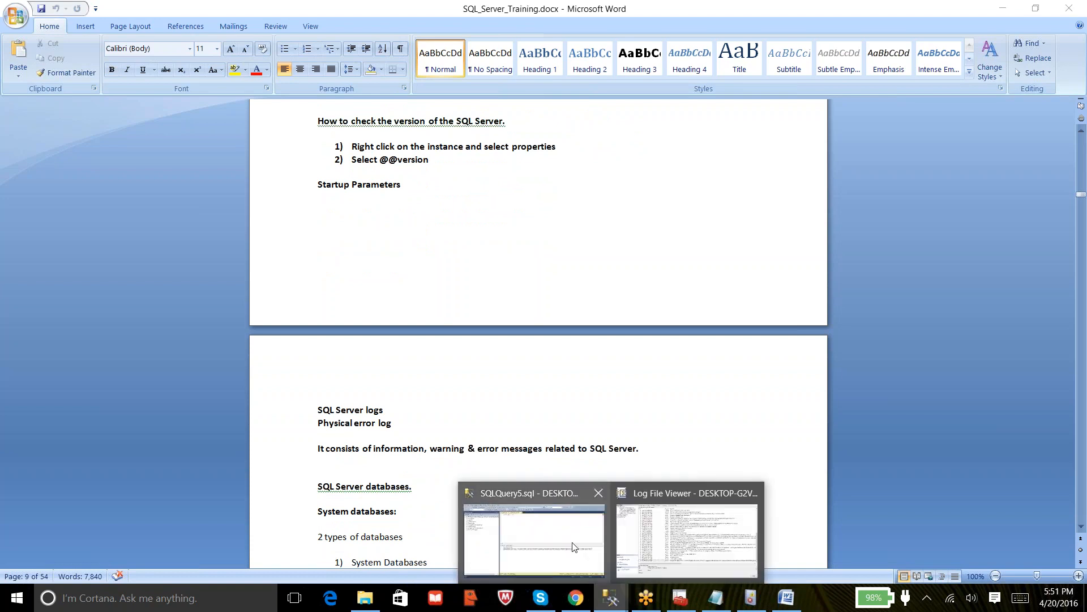
pyautogui.click(573, 545)
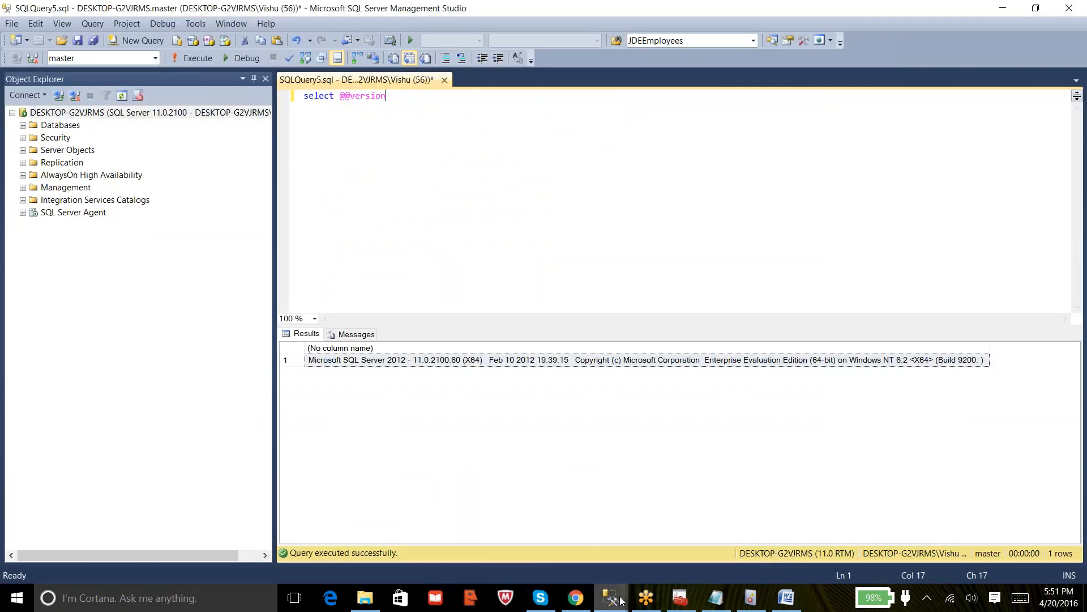
pyautogui.moveTo(610, 598)
pyautogui.click(659, 510)
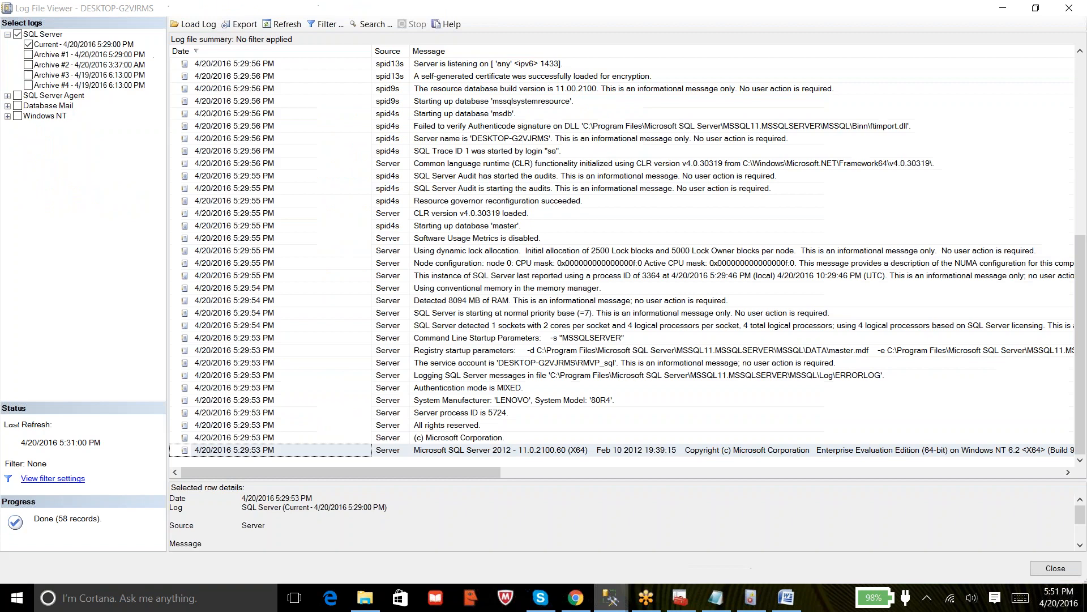
pyautogui.click(1069, 7)
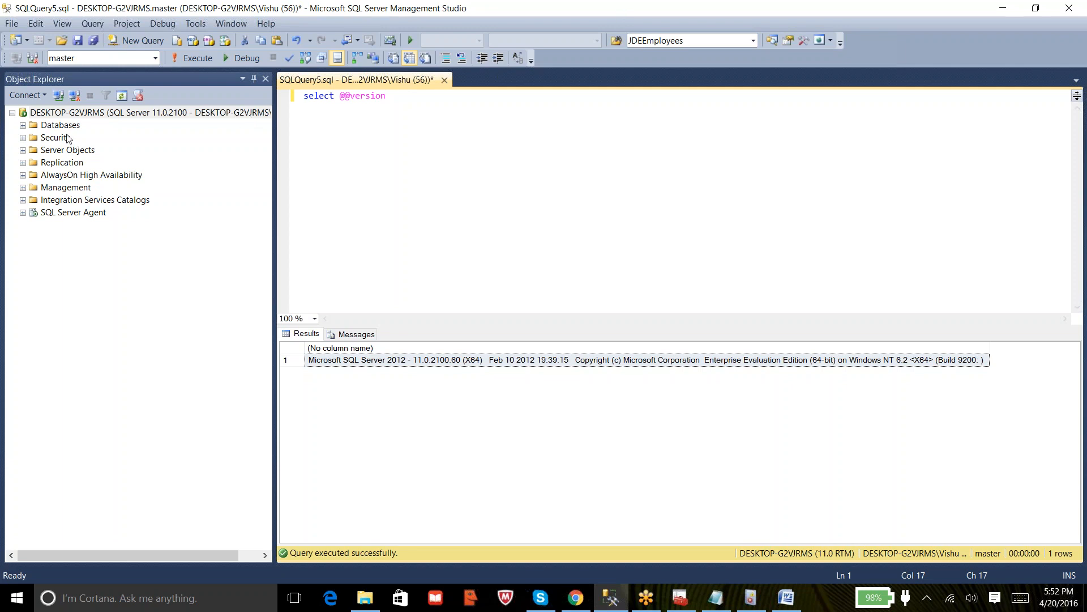
# Step: Expand the Databases and System Databases folders of the server instance and select the master database
pyautogui.click(23, 125)
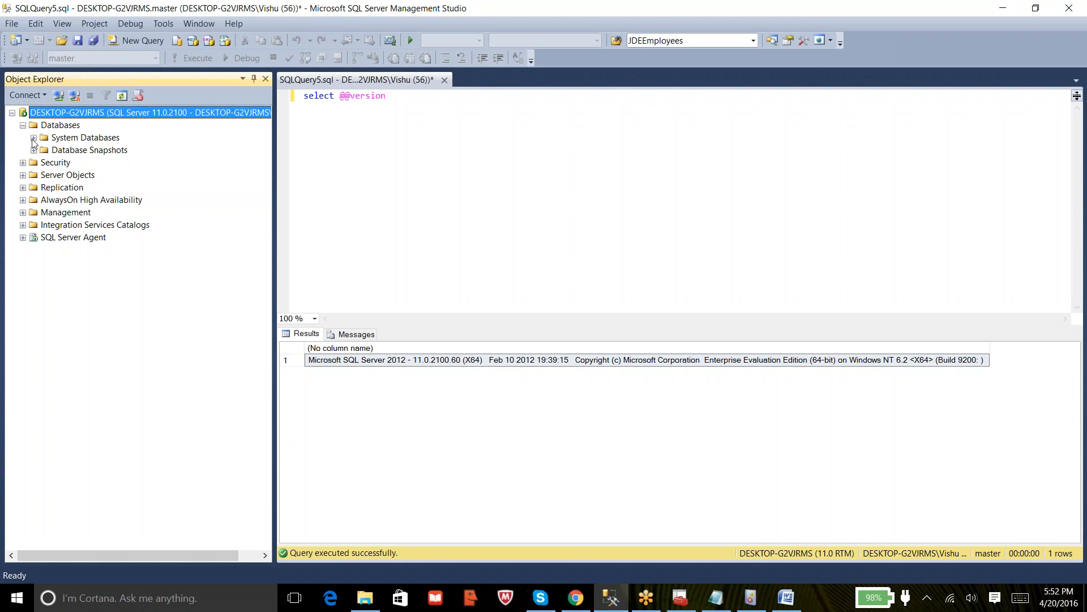
pyautogui.click(33, 137)
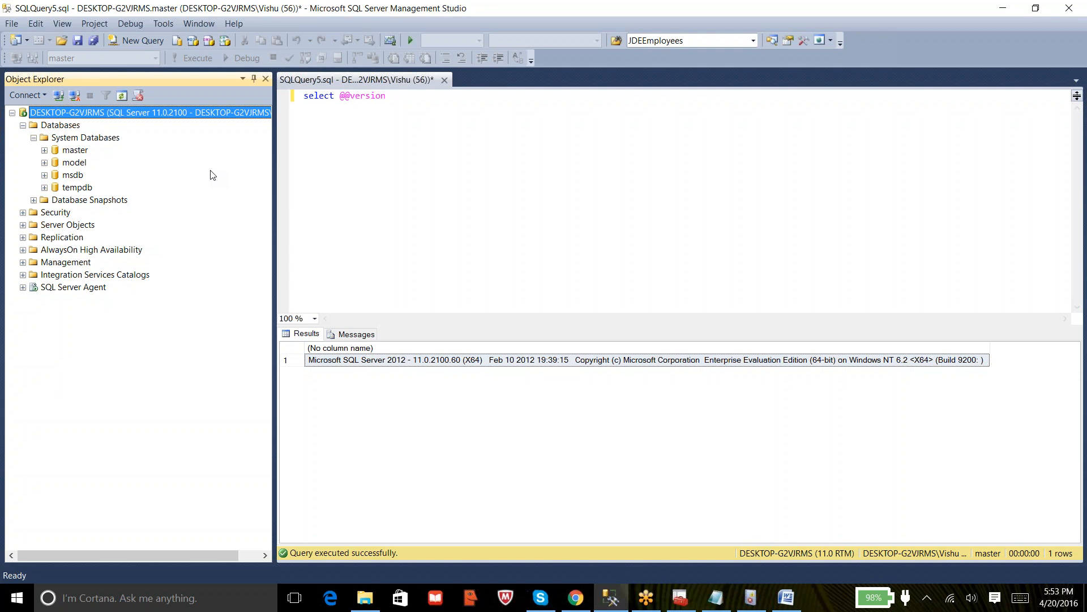
pyautogui.click(80, 154)
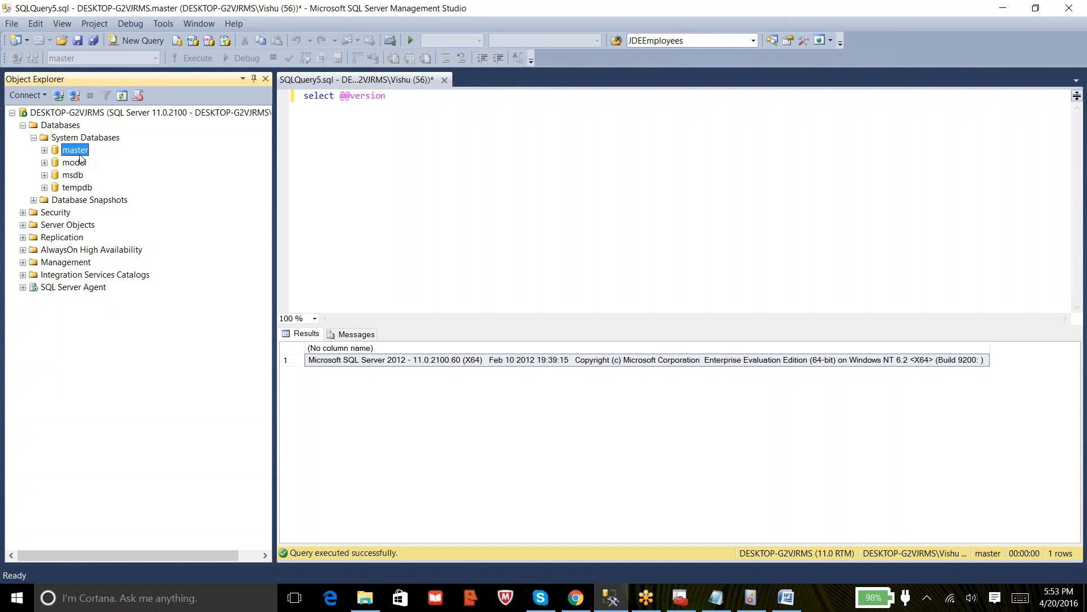
# Step: Review the Memory, Processors, Security, Database Settings, Advanced and Permissions pages of the Server Properties, and close them without changes
pyautogui.rightClick(85, 115)
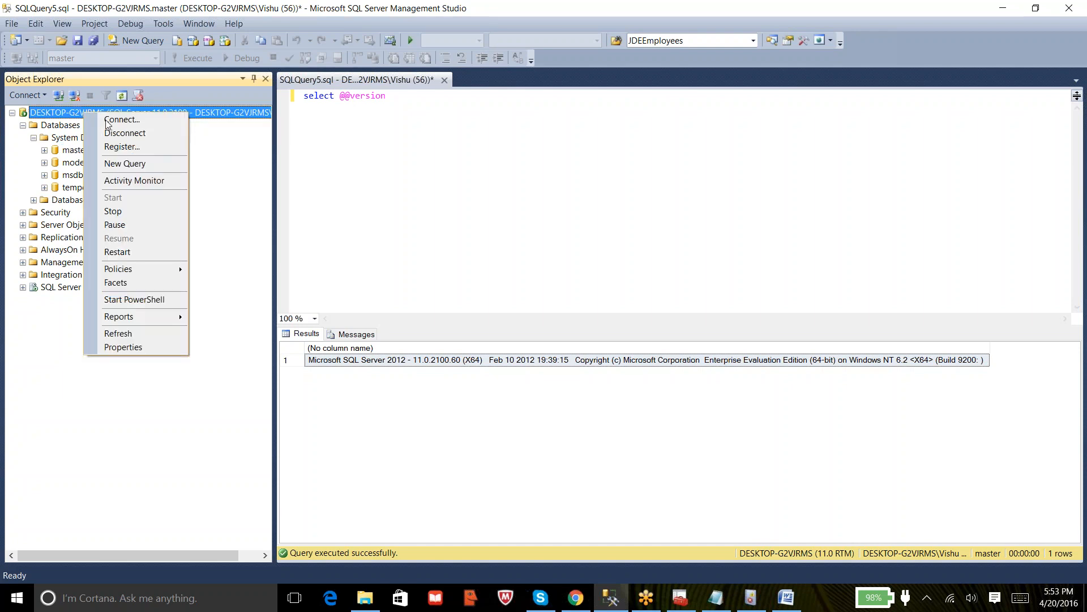
pyautogui.click(124, 347)
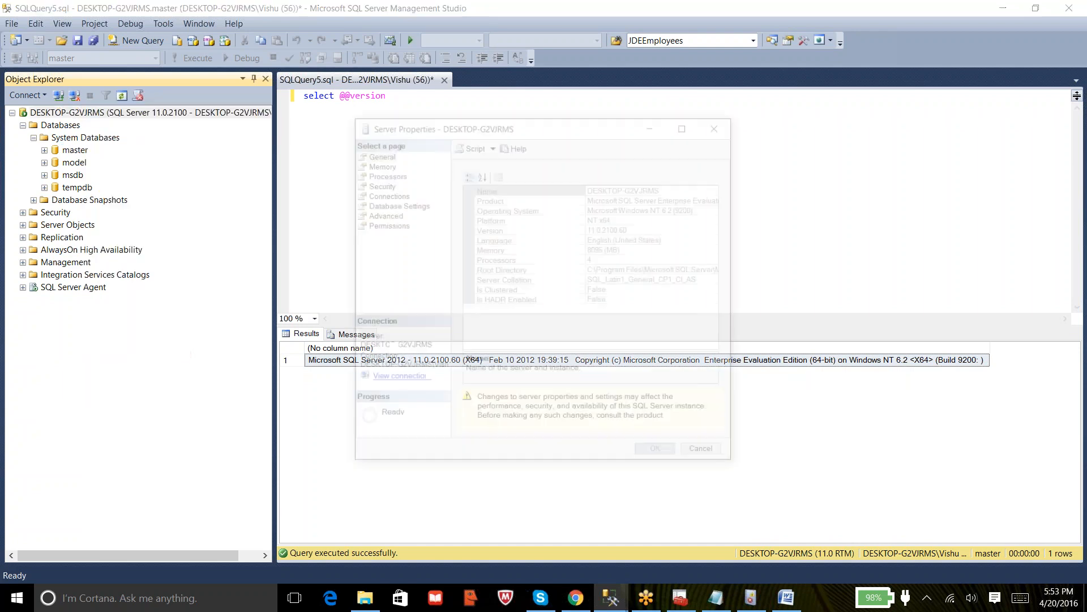
pyautogui.click(376, 163)
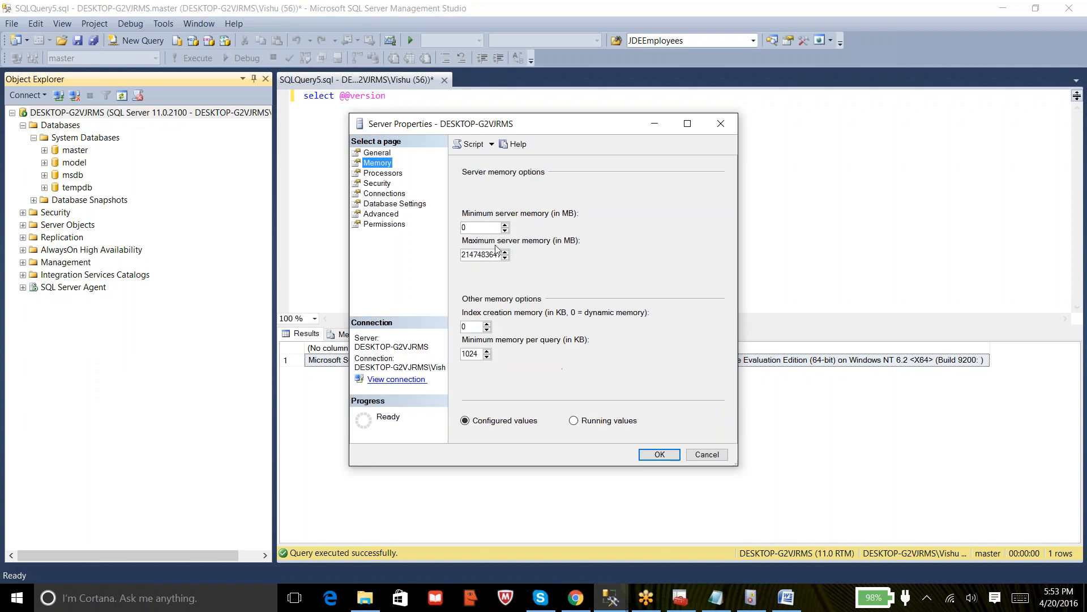
pyautogui.click(380, 175)
pyautogui.click(378, 183)
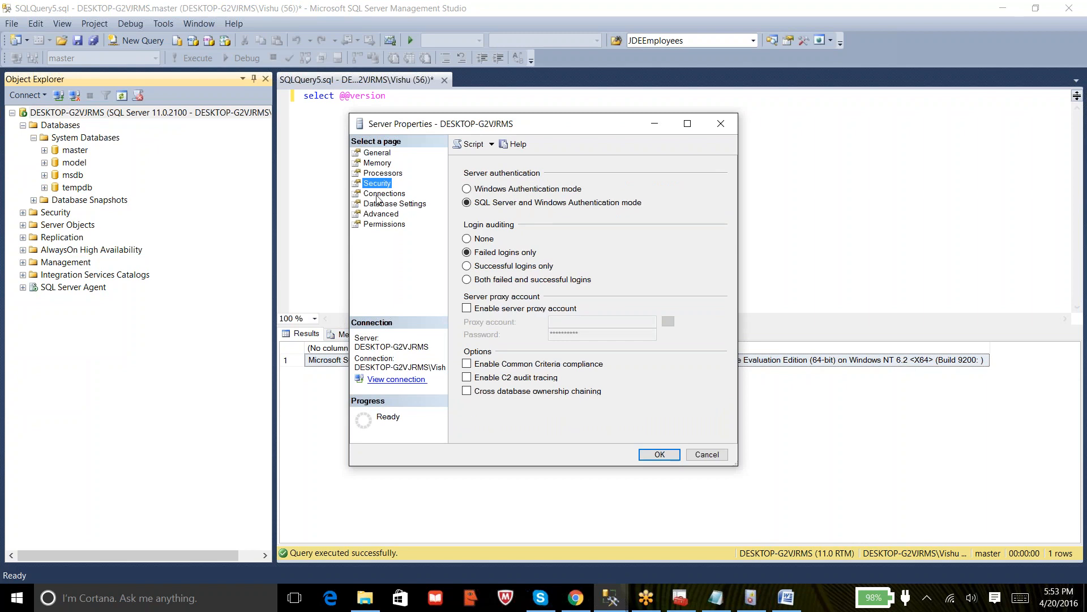
pyautogui.click(378, 203)
pyautogui.click(381, 214)
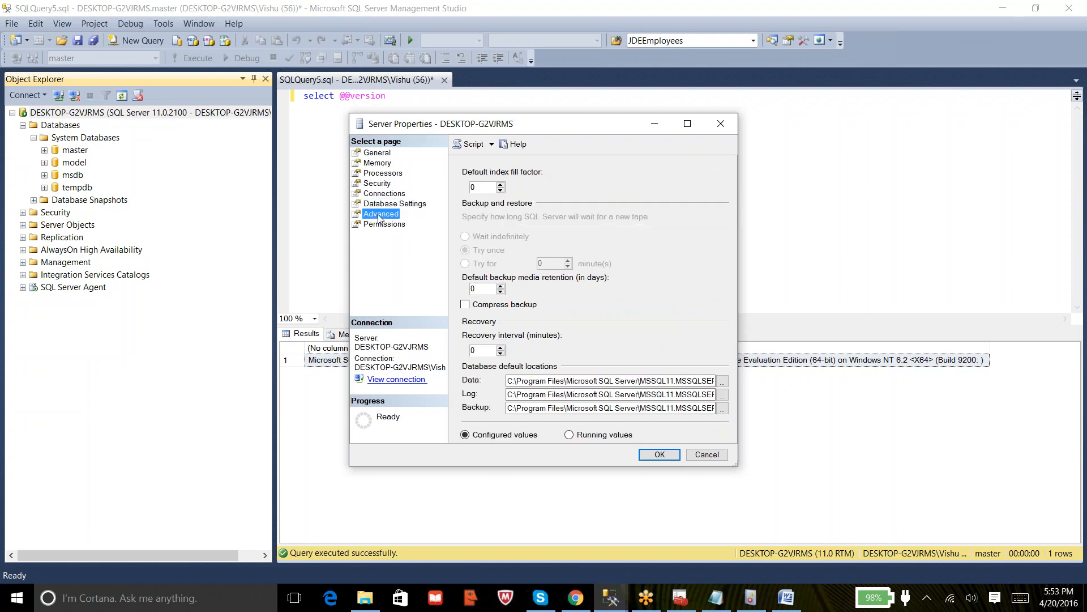
pyautogui.click(383, 225)
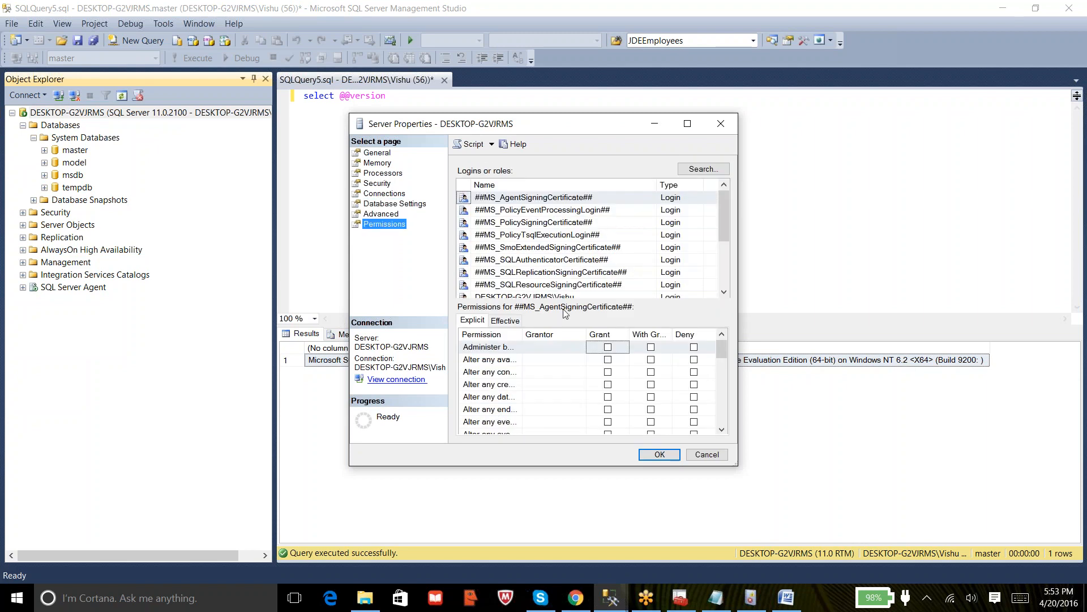
pyautogui.click(708, 457)
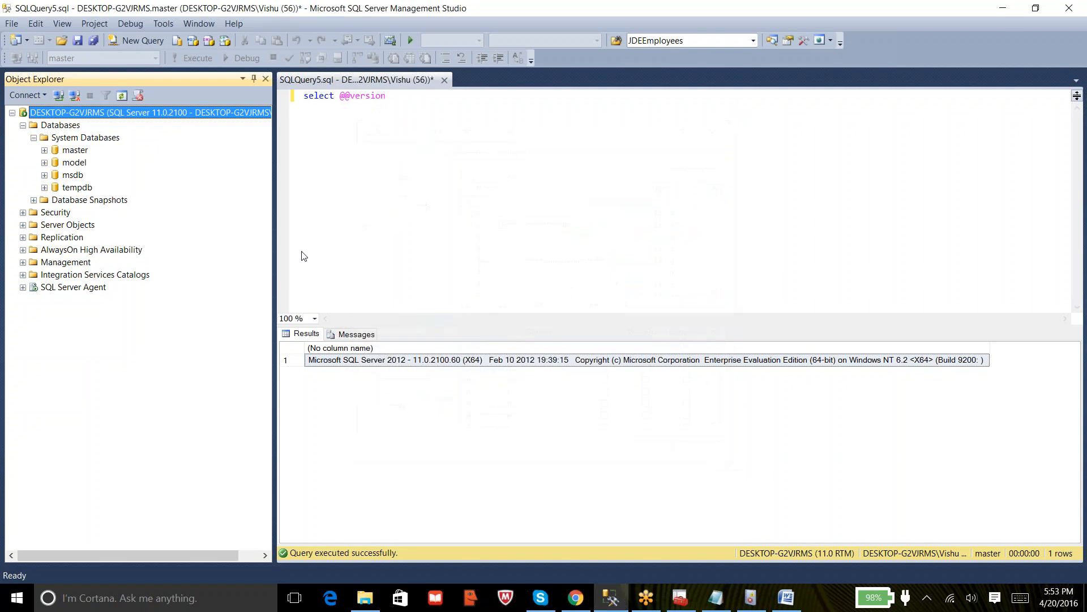
# Step: Expand the master database's Tables and Views folders, check System Tables, and open the System Views list
pyautogui.click(75, 150)
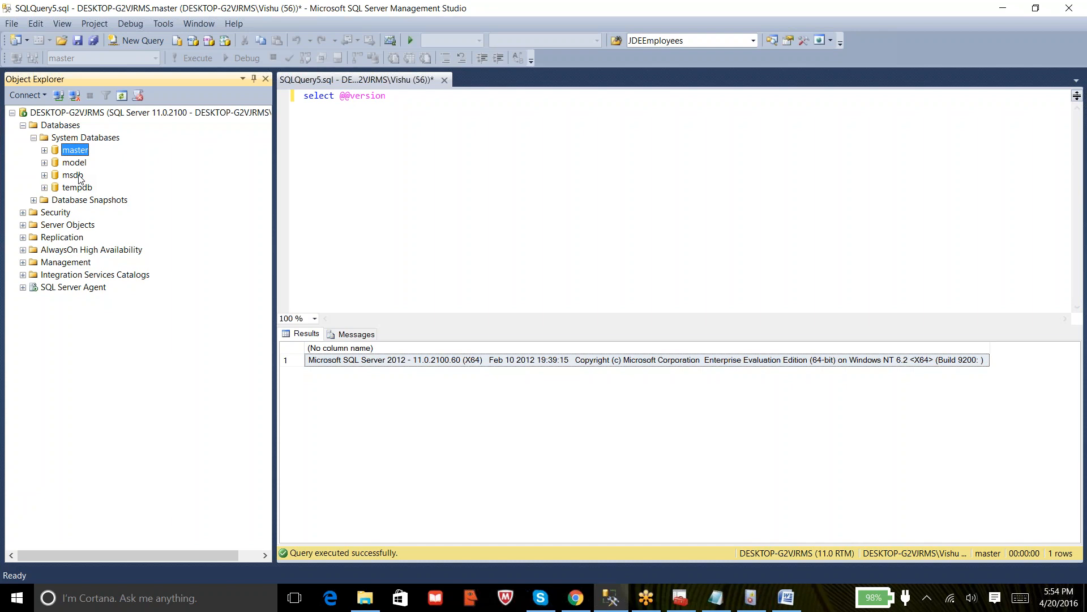
pyautogui.click(45, 149)
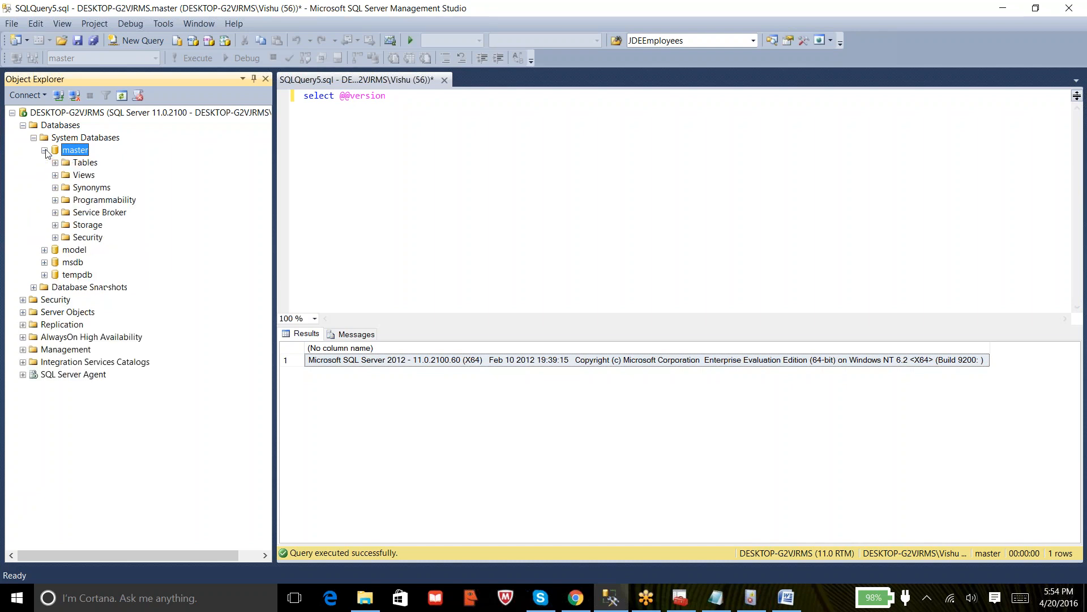
pyautogui.click(55, 163)
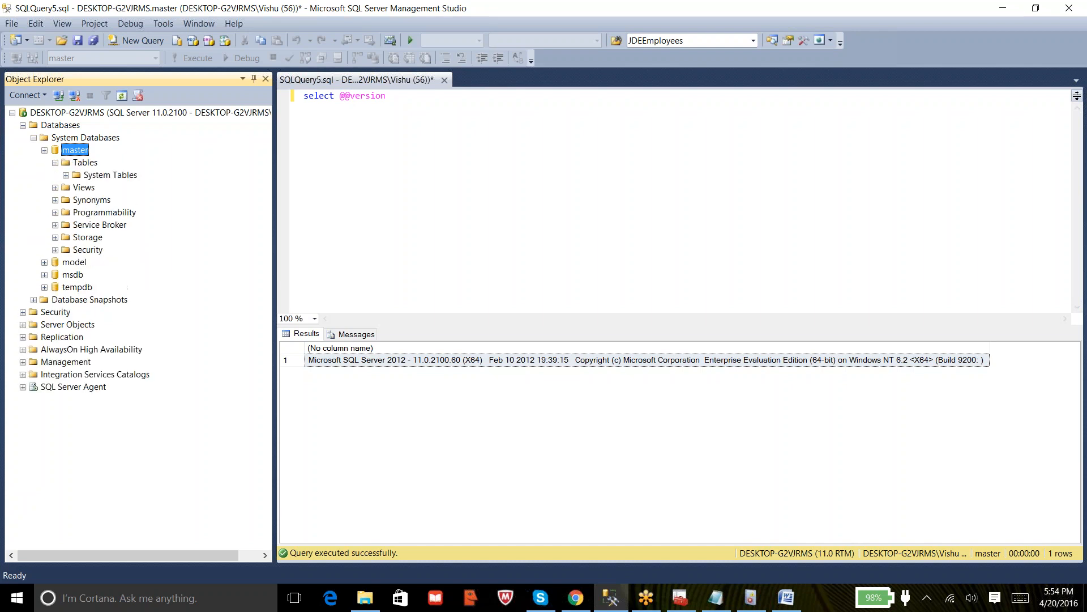
pyautogui.click(66, 175)
pyautogui.click(65, 175)
pyautogui.click(55, 188)
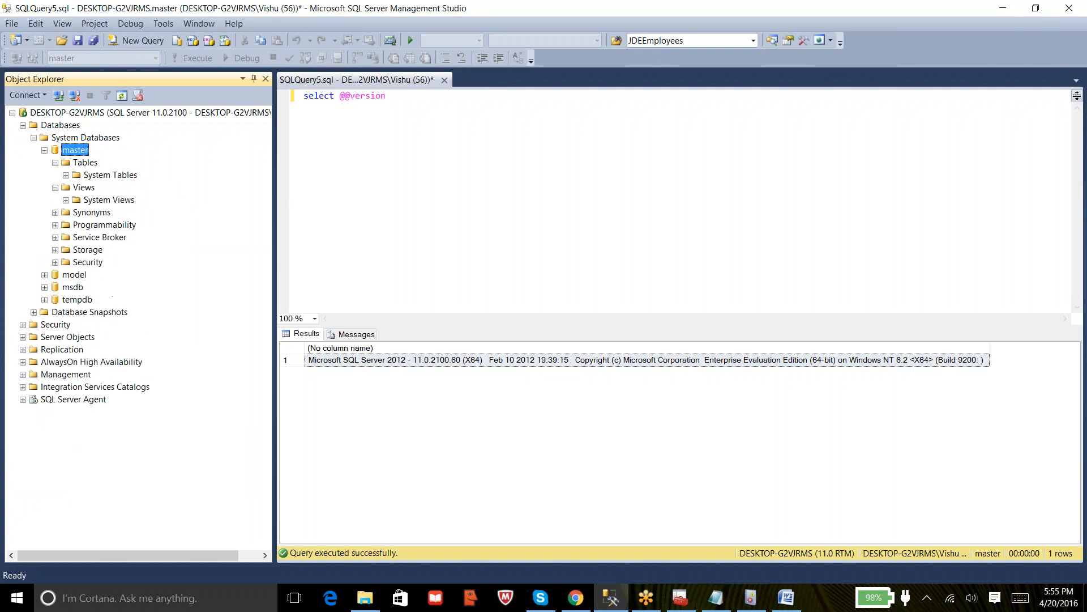
pyautogui.click(66, 200)
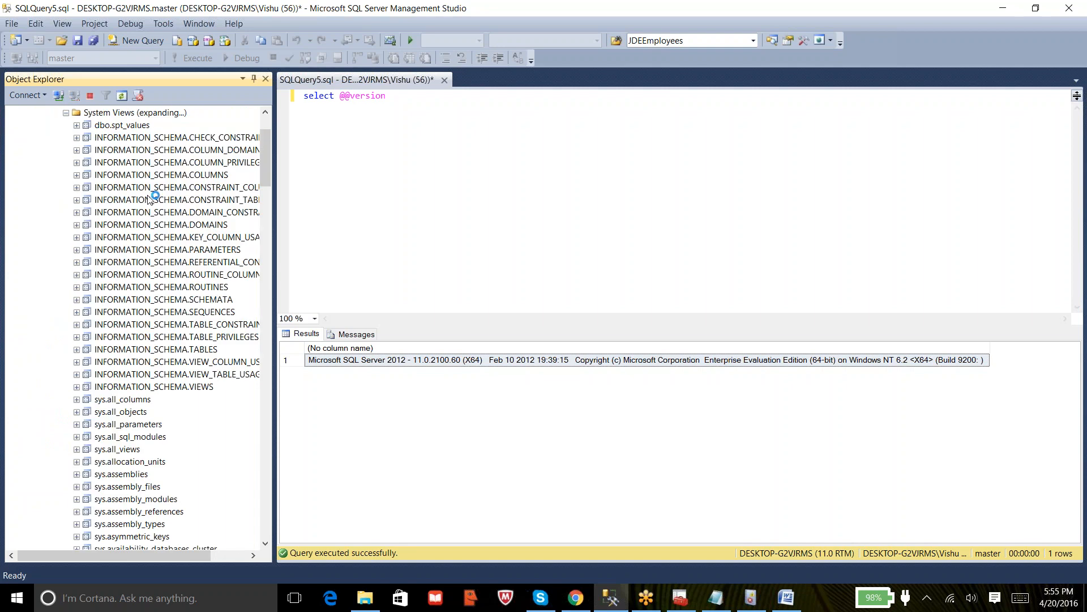
# Step: Find the sys.databases system view in the master database and select its top 1000 rows
pyautogui.moveTo(267, 155); pyautogui.dragTo(265, 191)
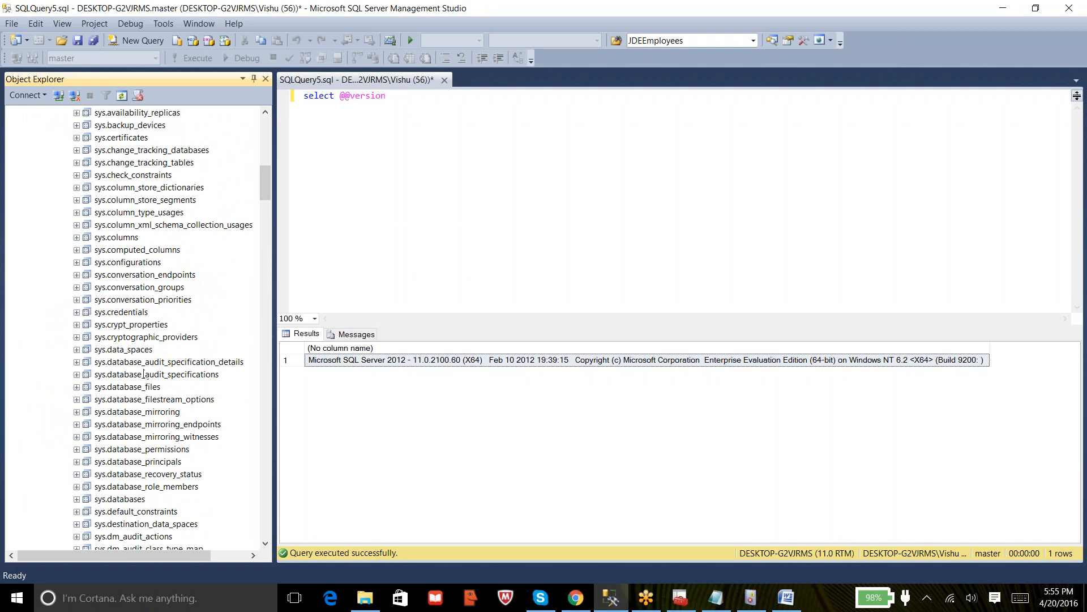
pyautogui.click(124, 499)
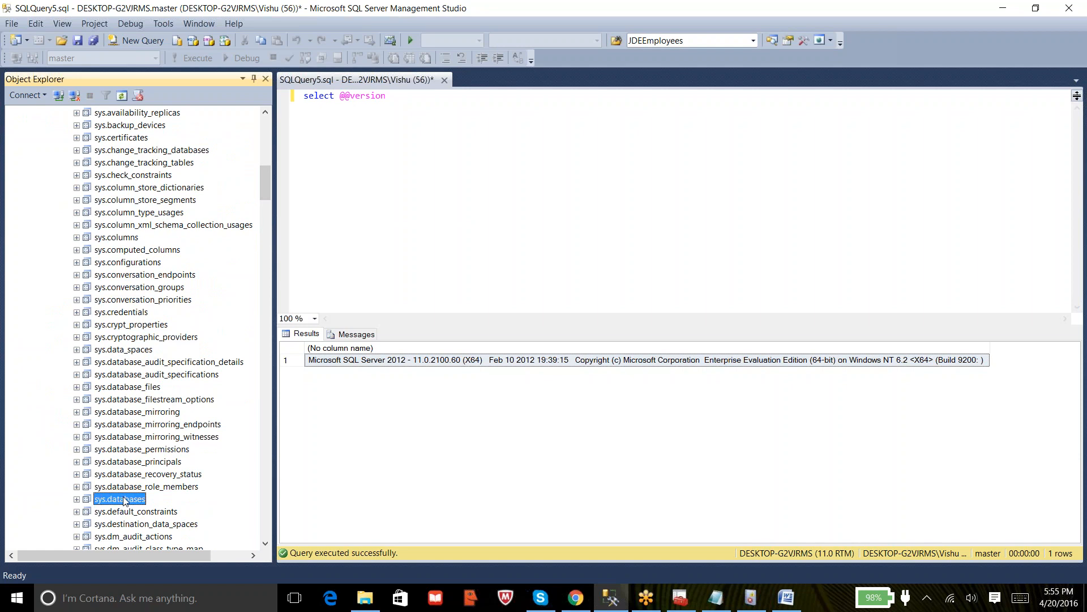
pyautogui.click(265, 544)
pyautogui.scroll(-6, 268, 548)
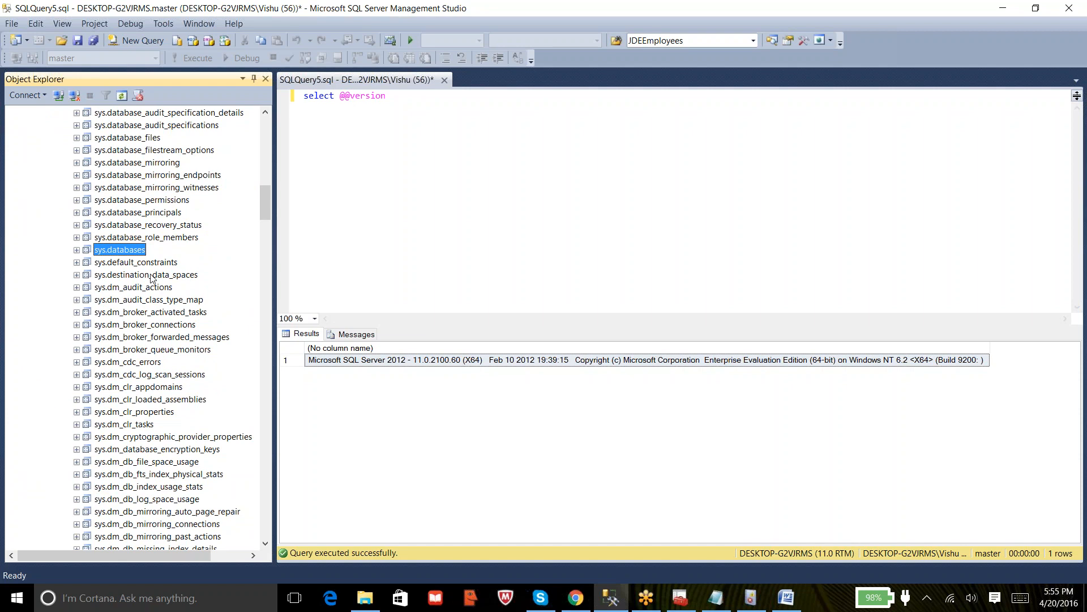
pyautogui.rightClick(136, 253)
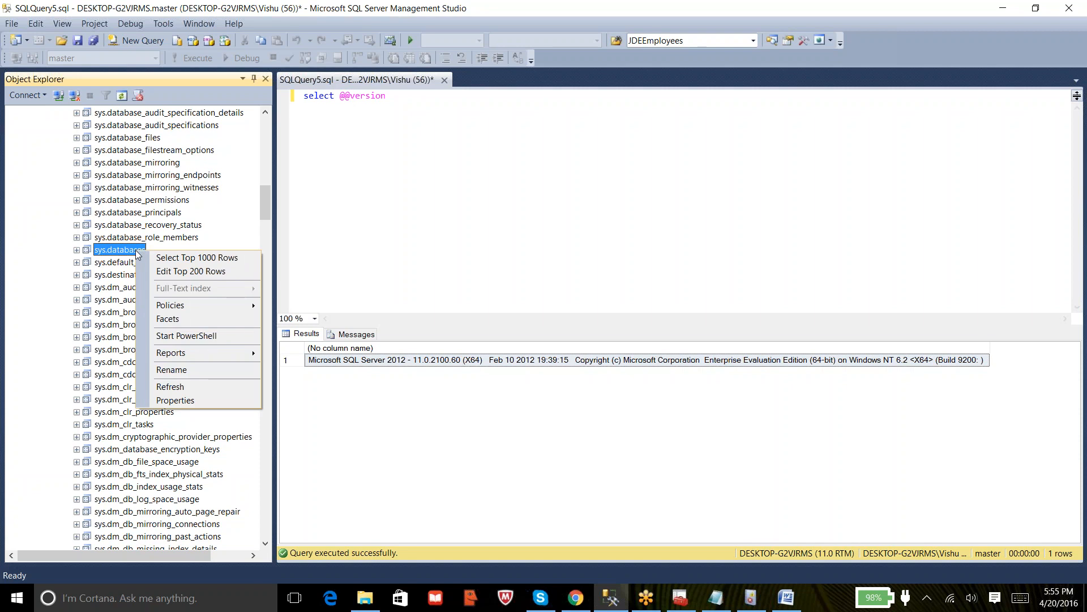
pyautogui.click(187, 258)
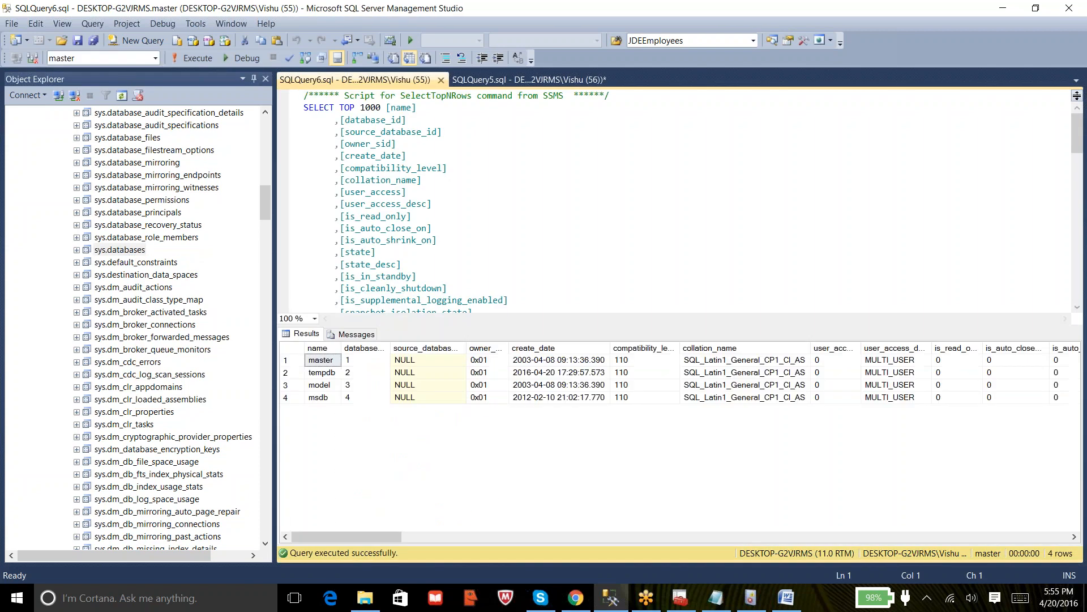
# Step: Examine the master, tempdb, model and msdb entries in the sys.databases query results
pyautogui.click(328, 363)
pyautogui.click(328, 372)
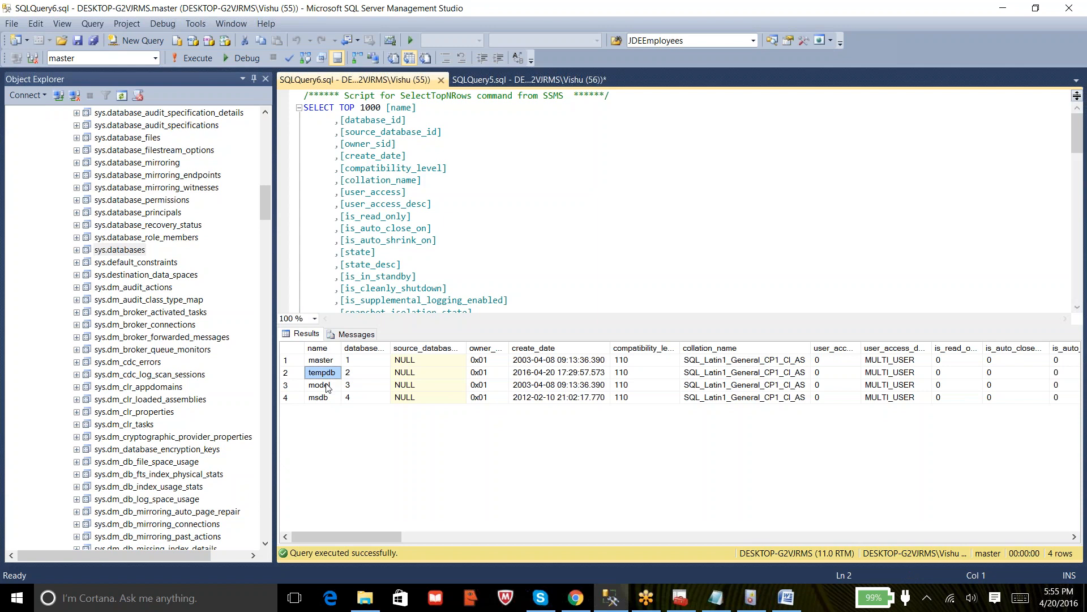
pyautogui.click(328, 385)
pyautogui.click(325, 397)
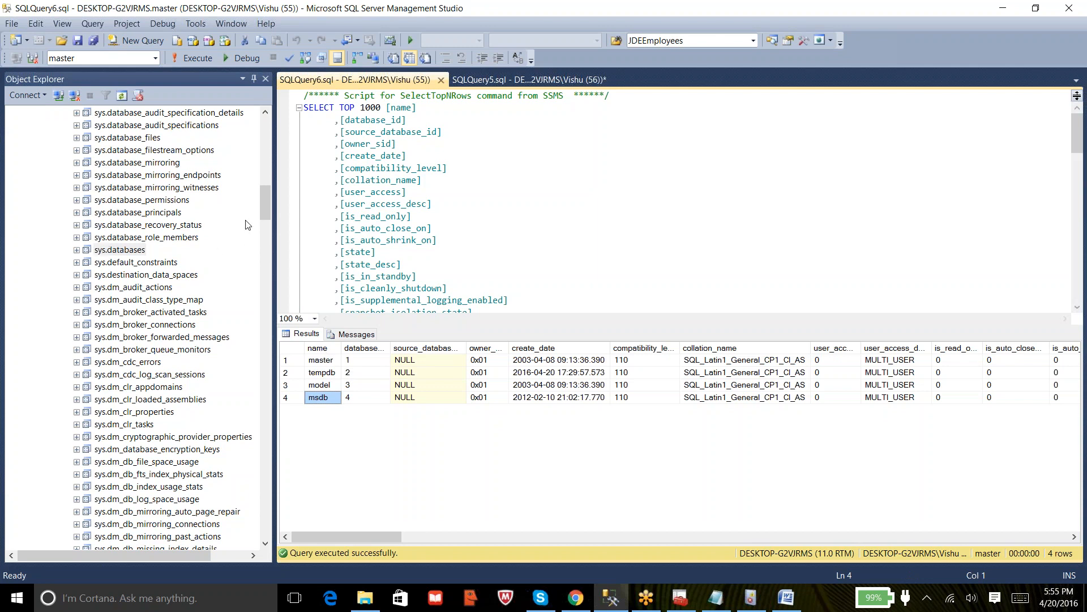
# Step: Collapse the Views folder and the master database node, and return to the sys.databases query
pyautogui.moveTo(264, 210); pyautogui.dragTo(271, 137)
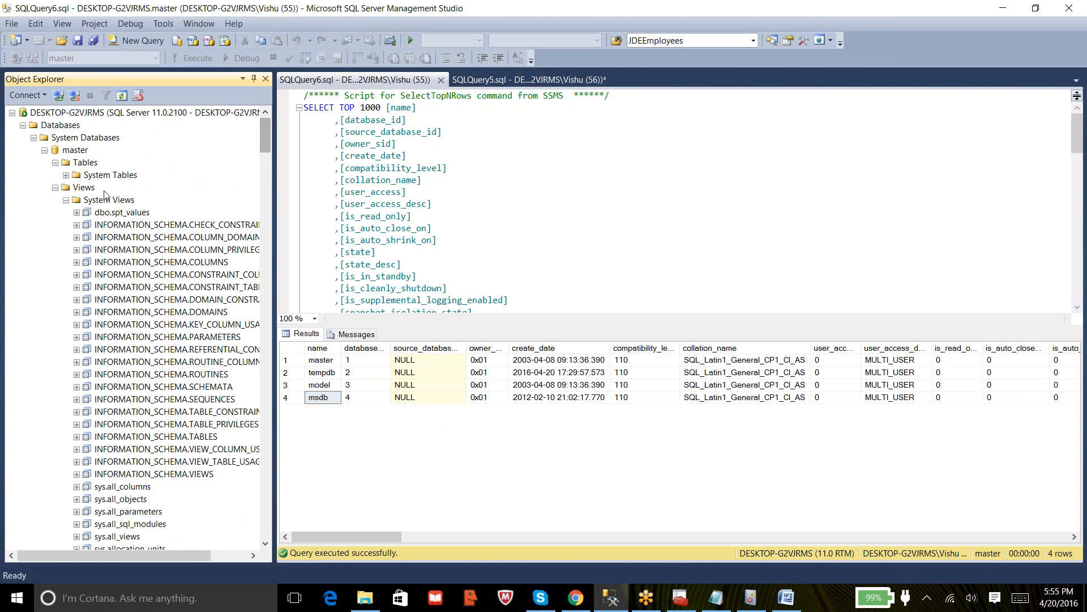
pyautogui.click(55, 189)
pyautogui.click(44, 150)
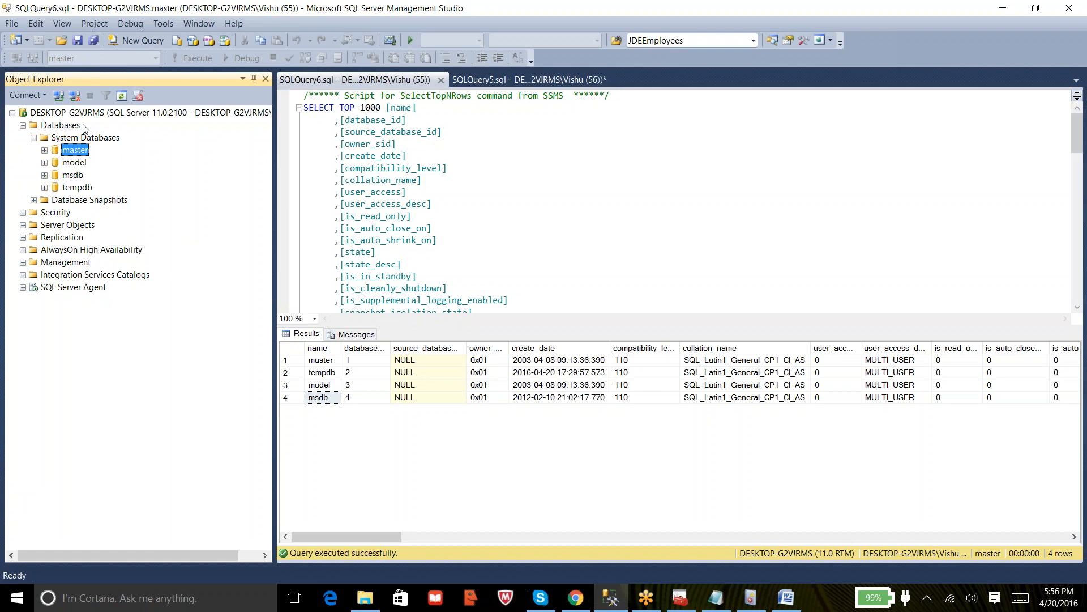
pyautogui.click(469, 211)
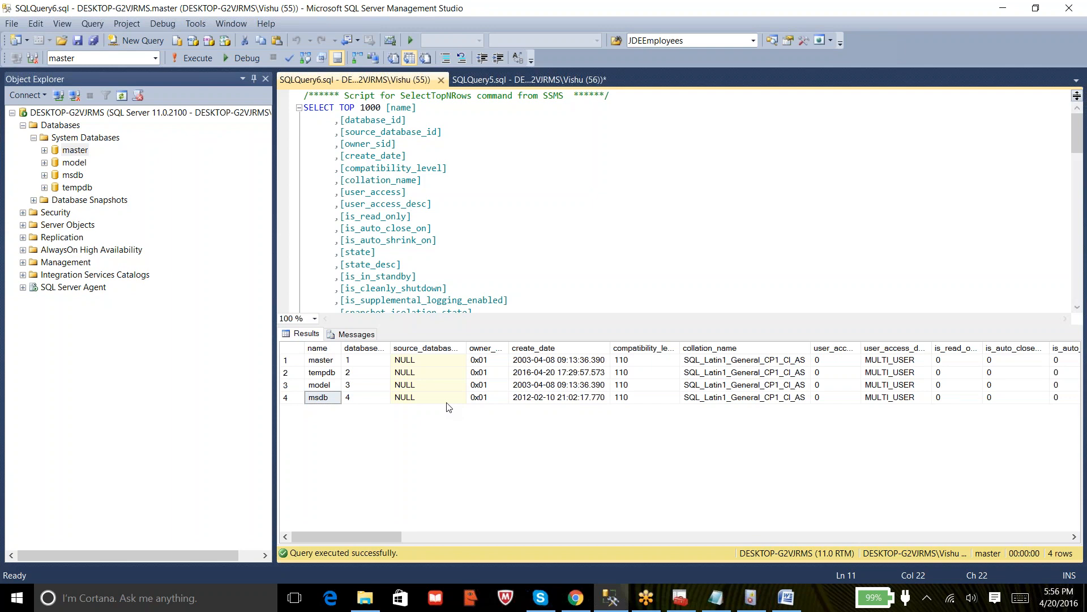
# Step: Open a new query on the model database, then write and execute CREATE DATABASE SAMPLEDB
pyautogui.click(74, 164)
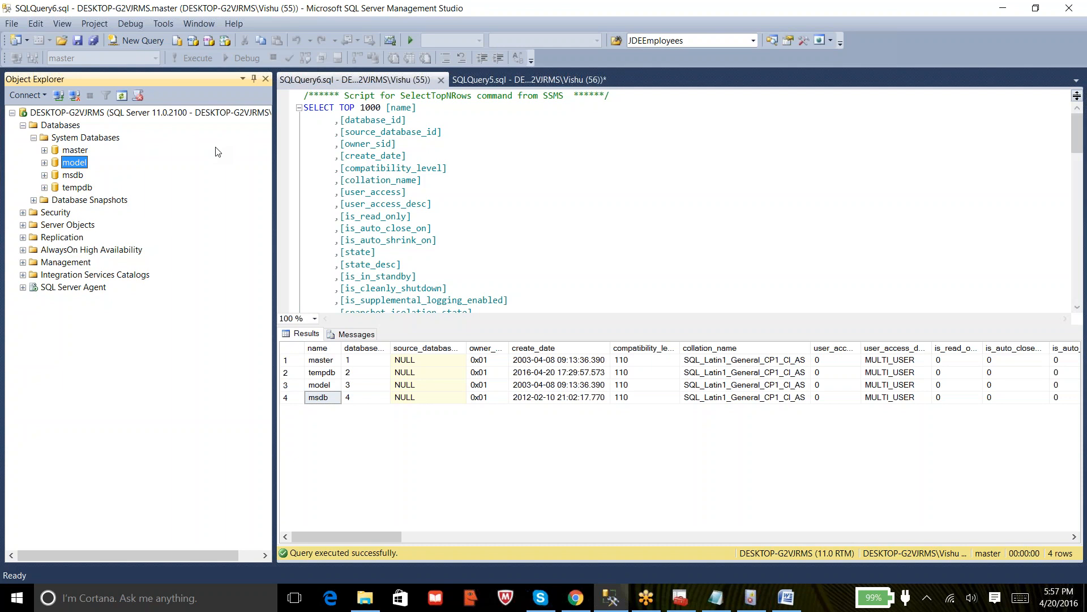
pyautogui.click(141, 41)
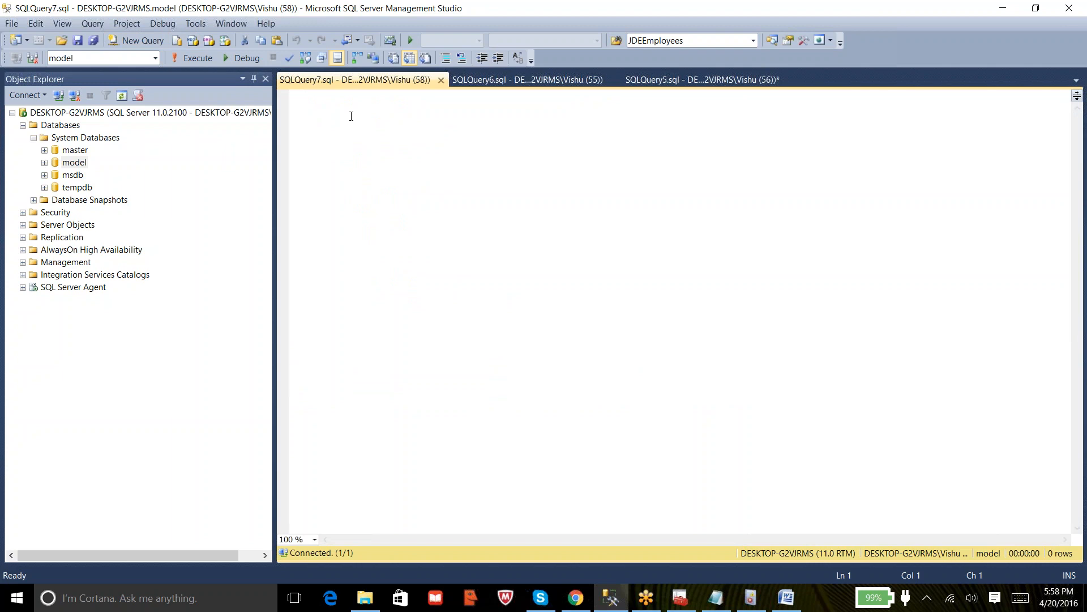
pyautogui.press('capslock')
pyautogui.write('CREATE DAT')
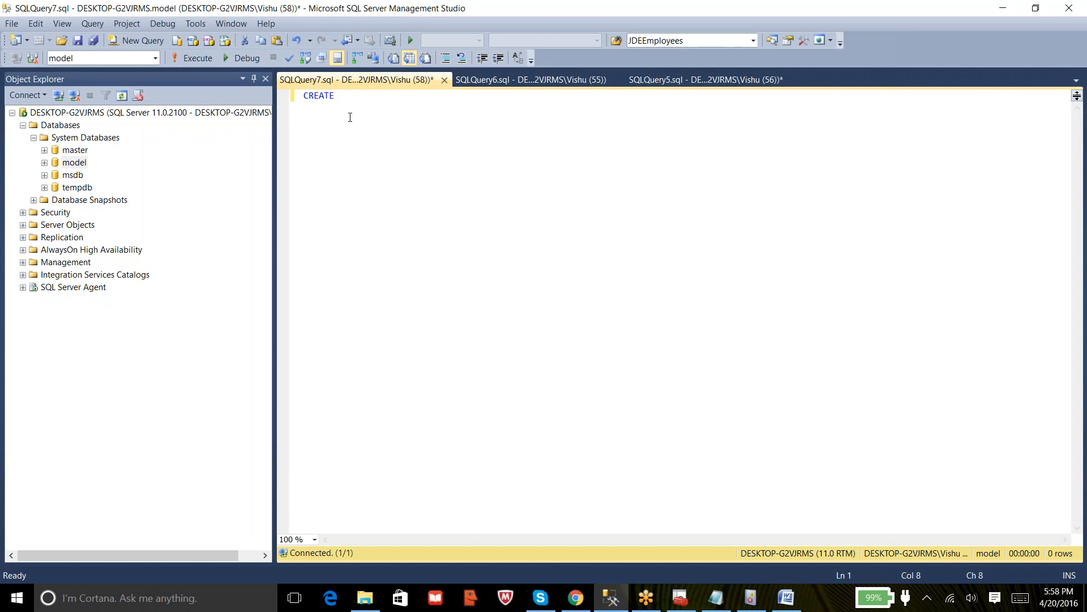
pyautogui.write('ABASE SAMPLEDB')
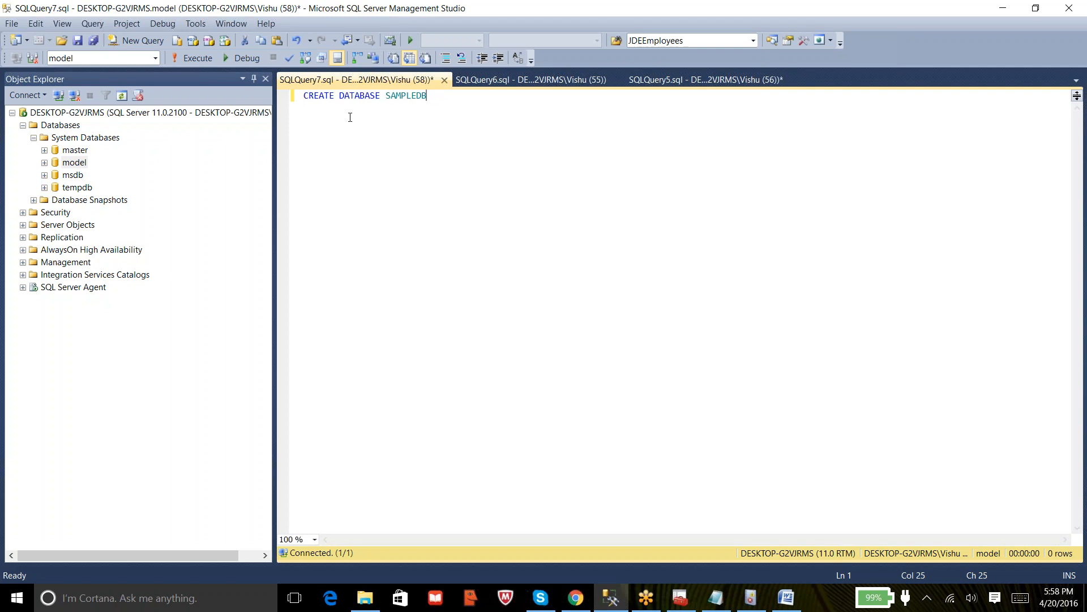
pyautogui.click(194, 58)
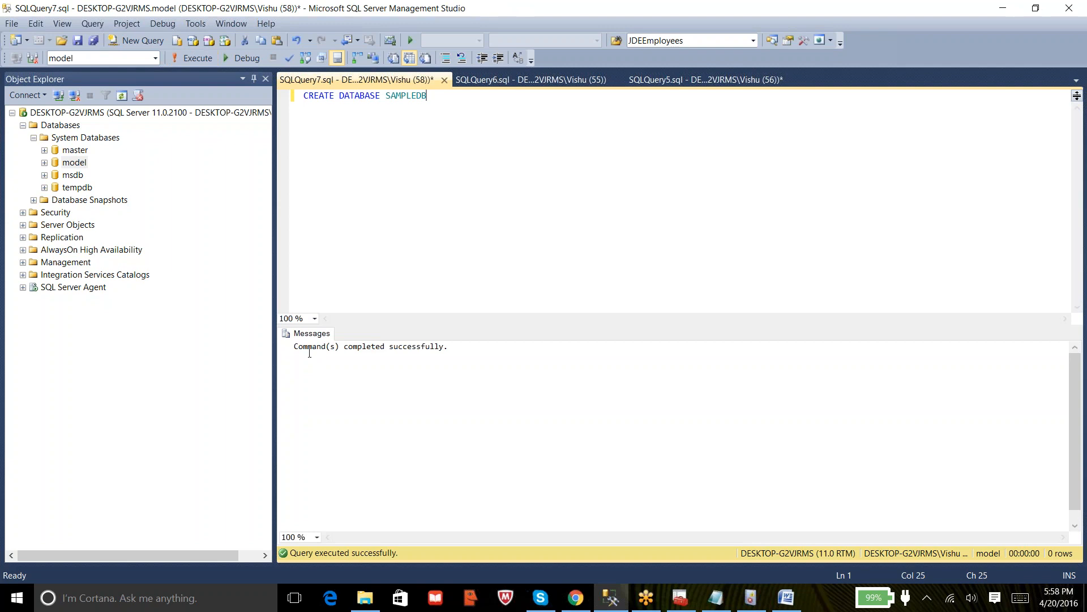
pyautogui.moveTo(308, 347); pyautogui.dragTo(444, 347)
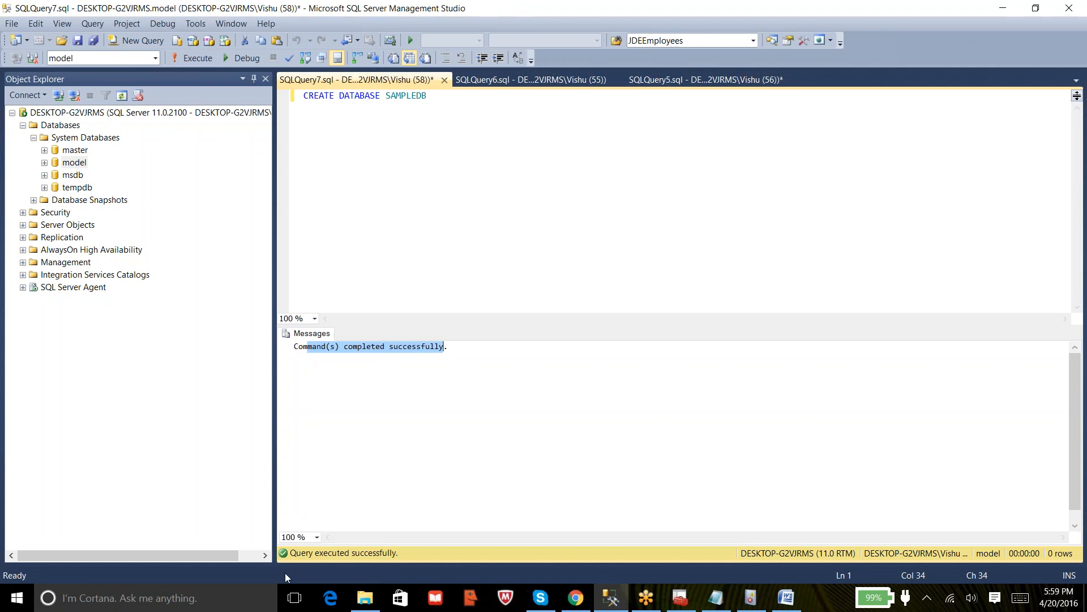
pyautogui.click(366, 347)
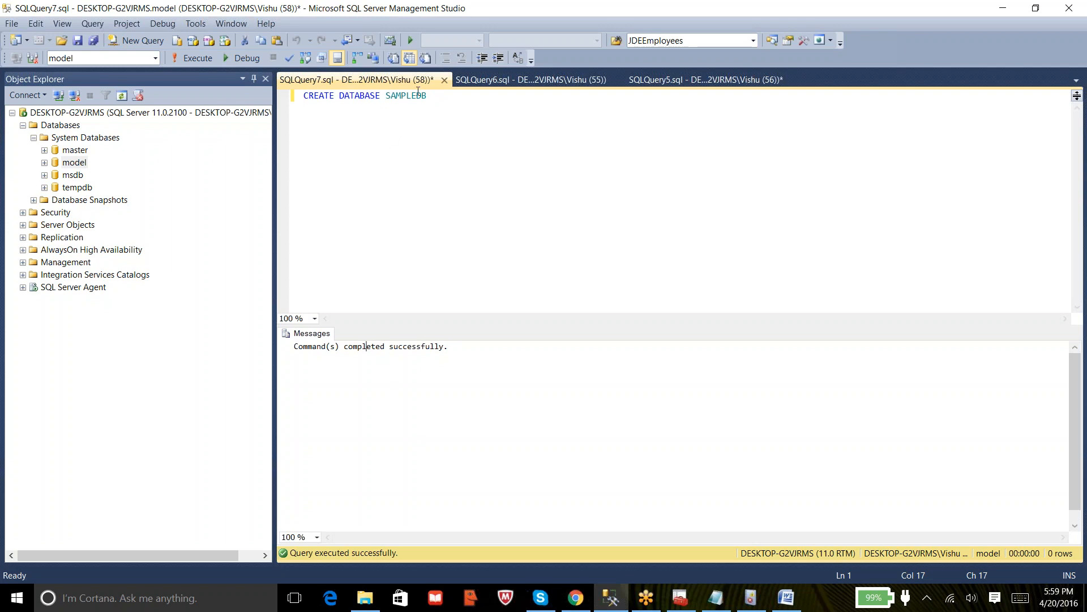
# Step: Refresh the Databases folder in Object Explorer and select the SAMPLEDB database
pyautogui.rightClick(73, 125)
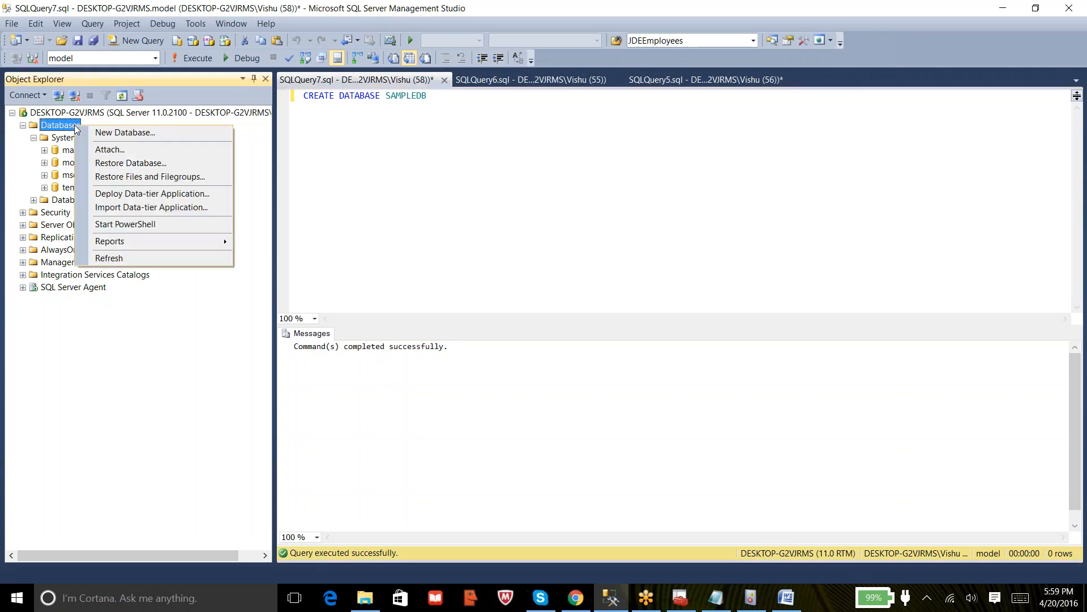
pyautogui.click(135, 261)
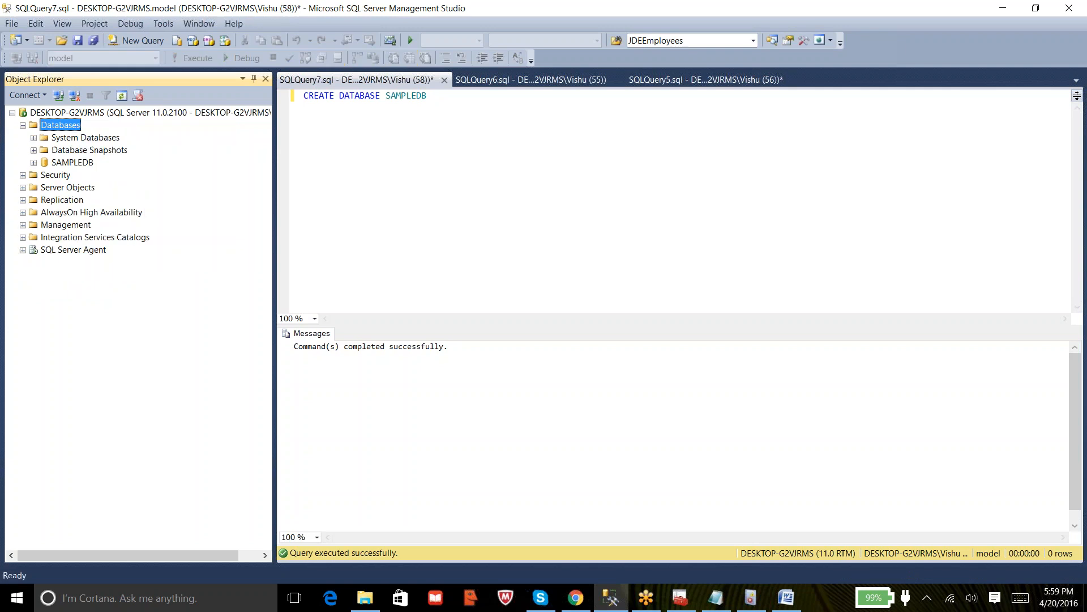
pyautogui.click(79, 163)
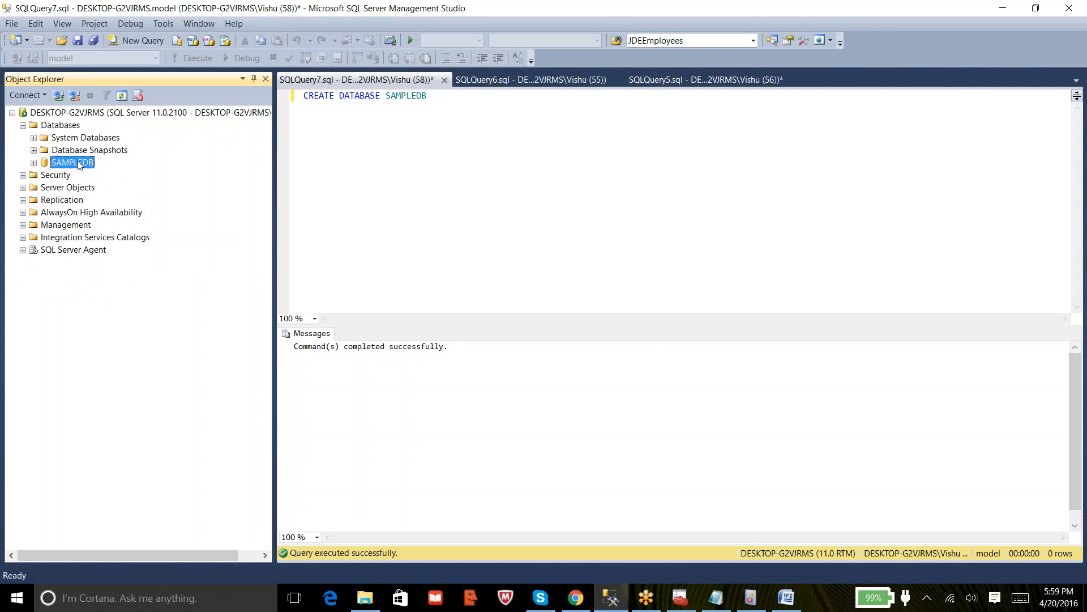
# Step: Review SAMPLEDB's general, Files and Options properties, widening the dialog to read the file settings, and close it
pyautogui.rightClick(80, 163)
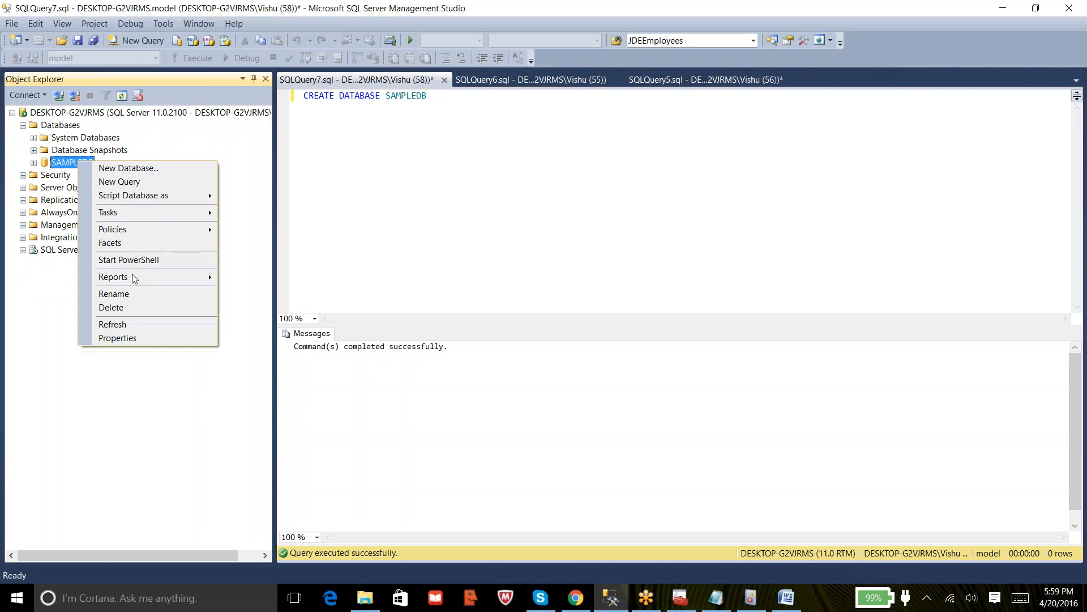
pyautogui.click(138, 338)
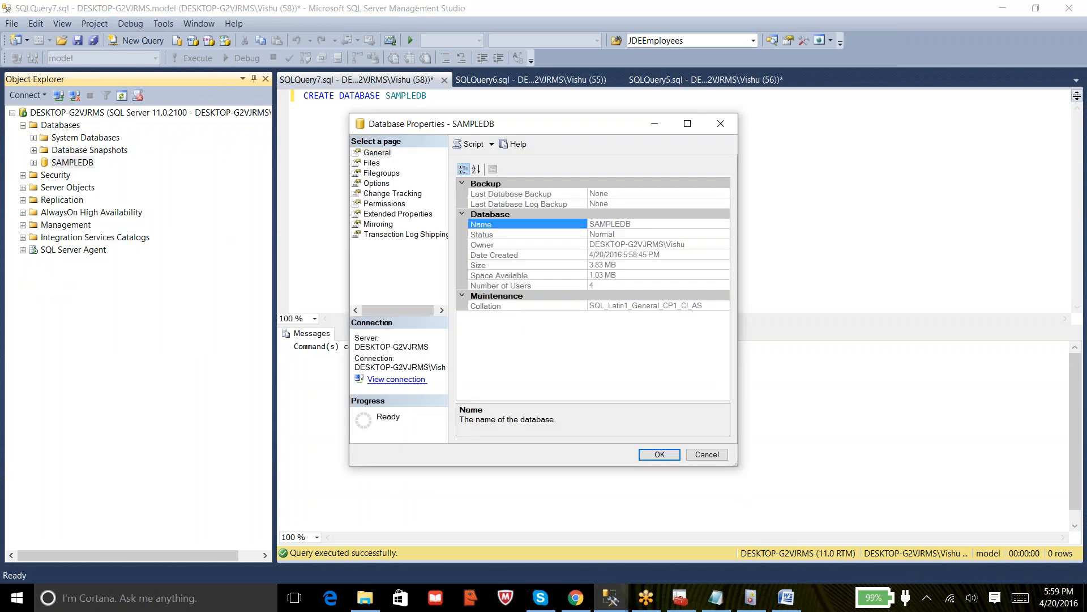
pyautogui.click(372, 162)
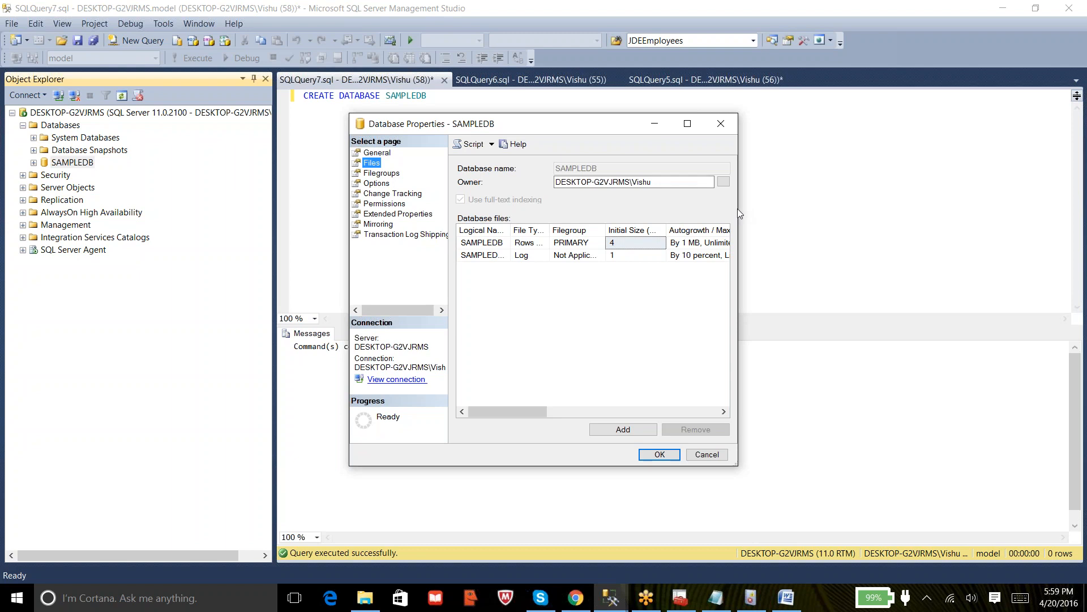
pyautogui.moveTo(737, 209); pyautogui.dragTo(881, 202)
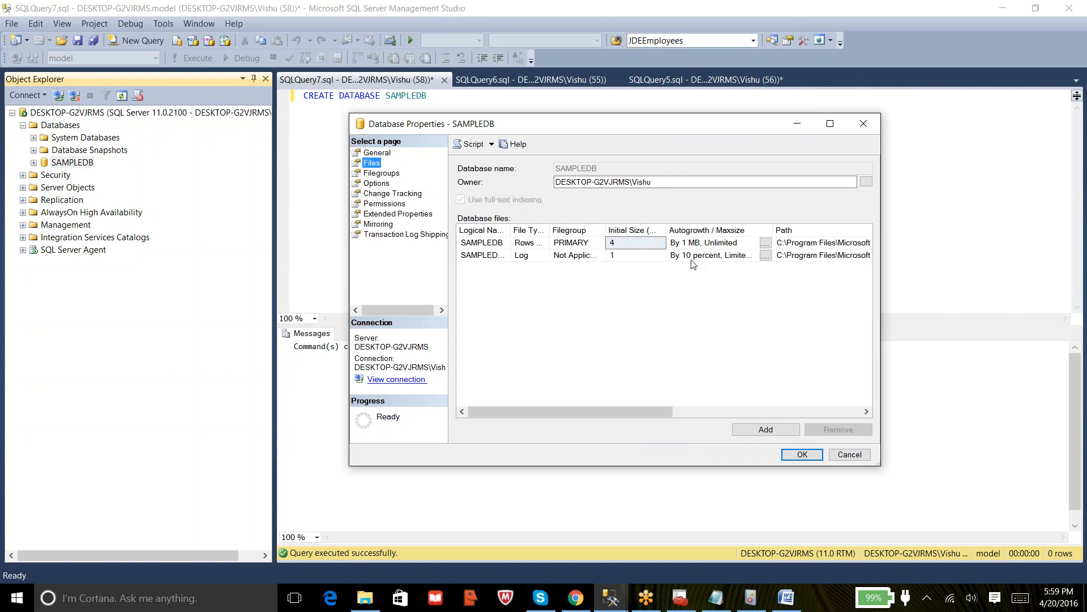
pyautogui.click(389, 183)
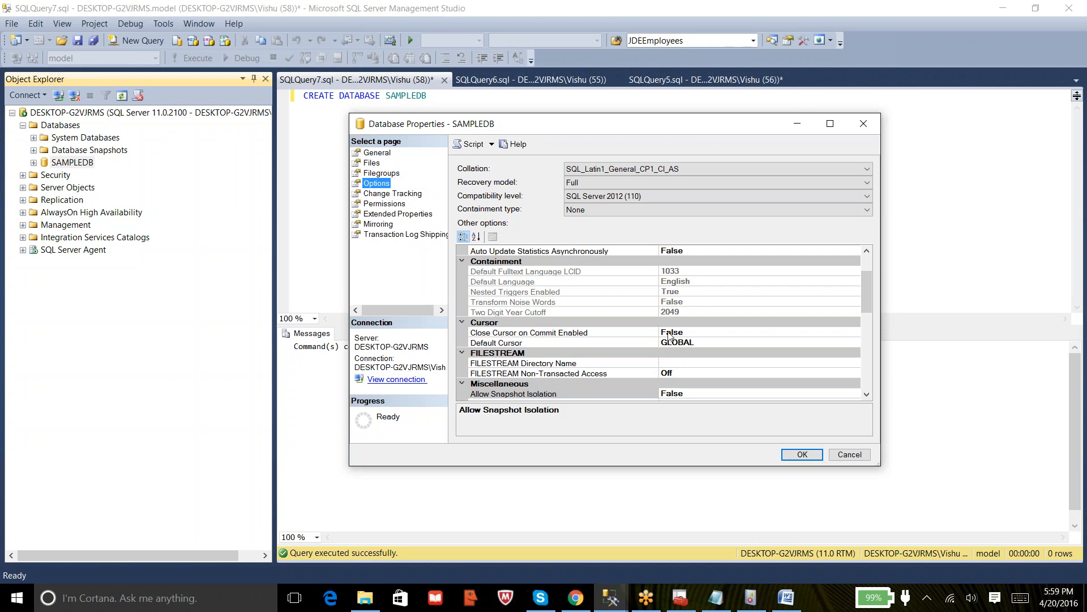
pyautogui.click(980, 222)
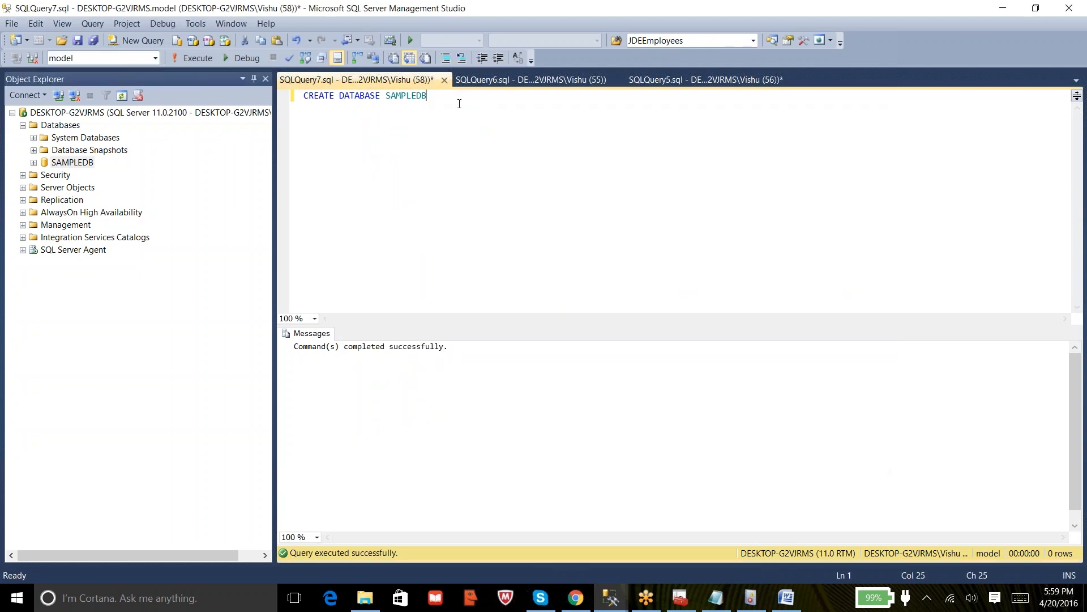
# Step: Expand System Databases and SQL Server Agent to look over the model, msdb and tempdb databases and the agent's folders
pyautogui.hotkey('shift', 'Home')
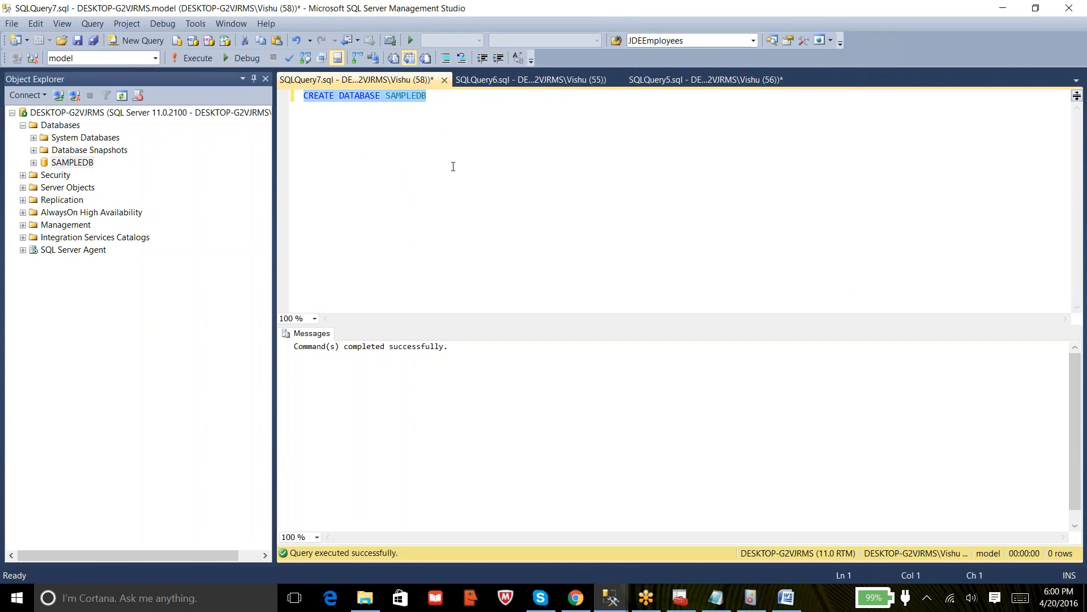
pyautogui.click(34, 137)
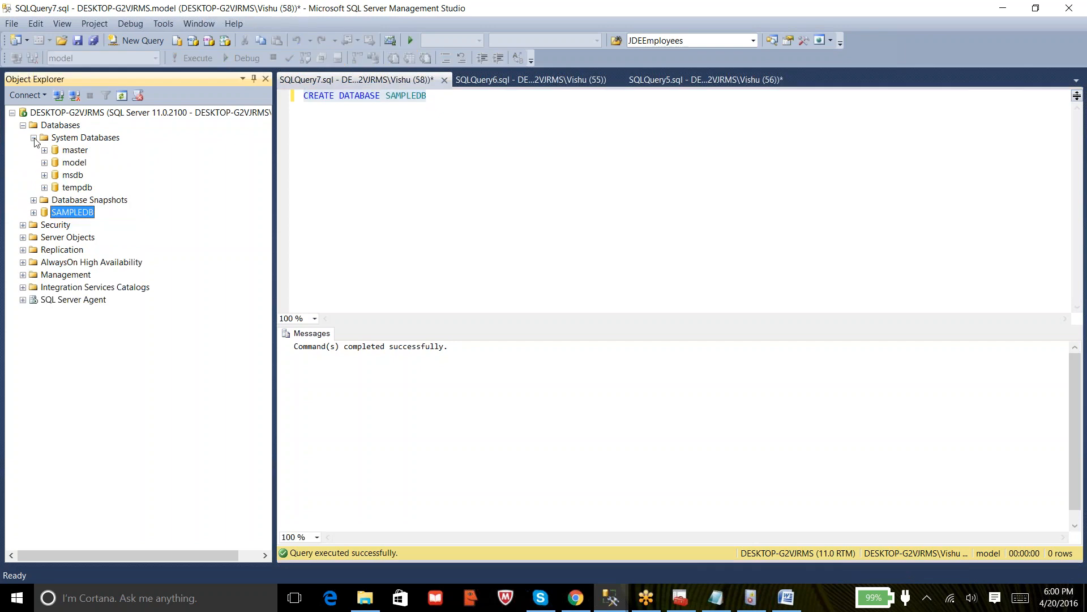
pyautogui.click(65, 162)
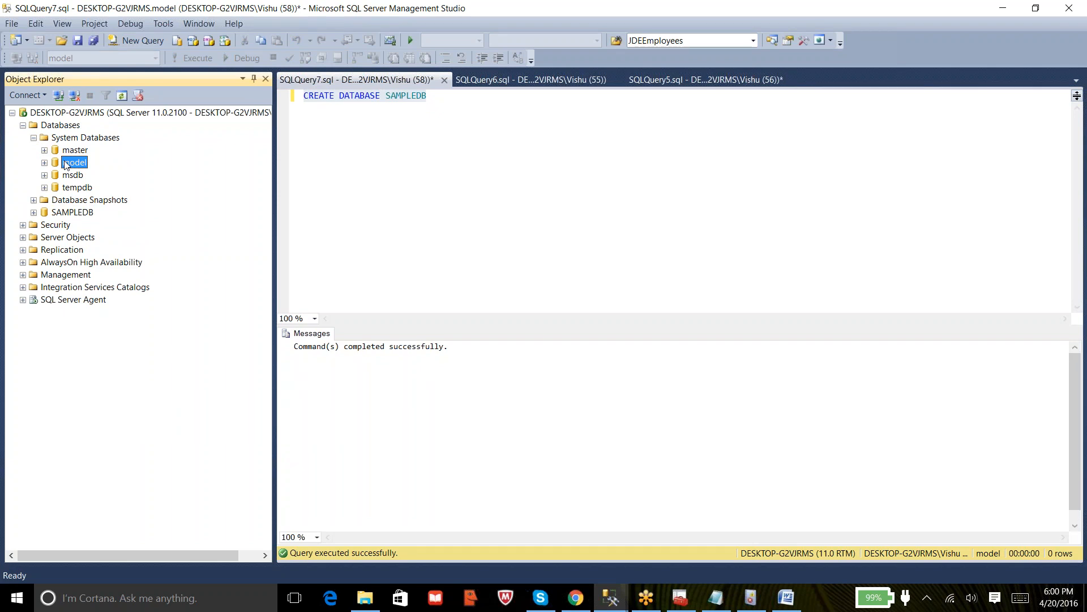
pyautogui.click(77, 176)
pyautogui.click(23, 300)
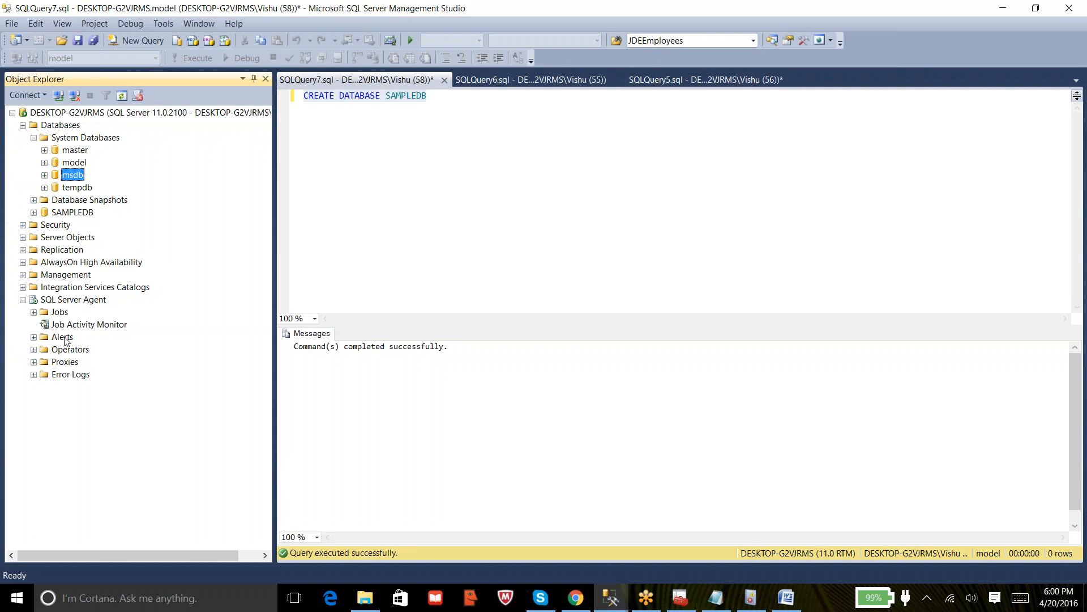
pyautogui.click(81, 191)
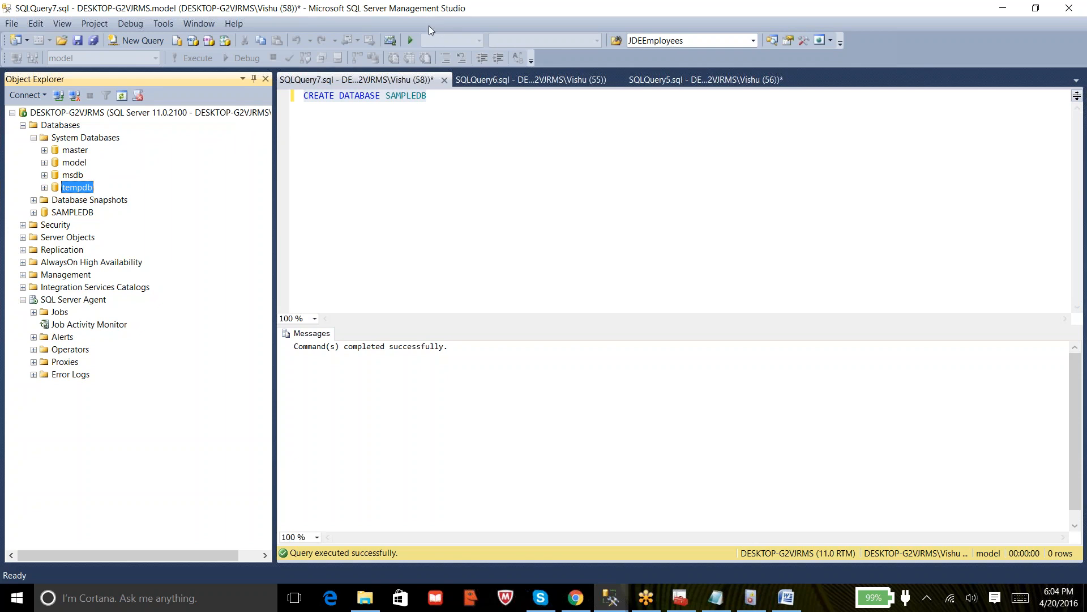
# Step: Return to the sys.databases query among the open queries and execute it again
pyautogui.click(416, 38)
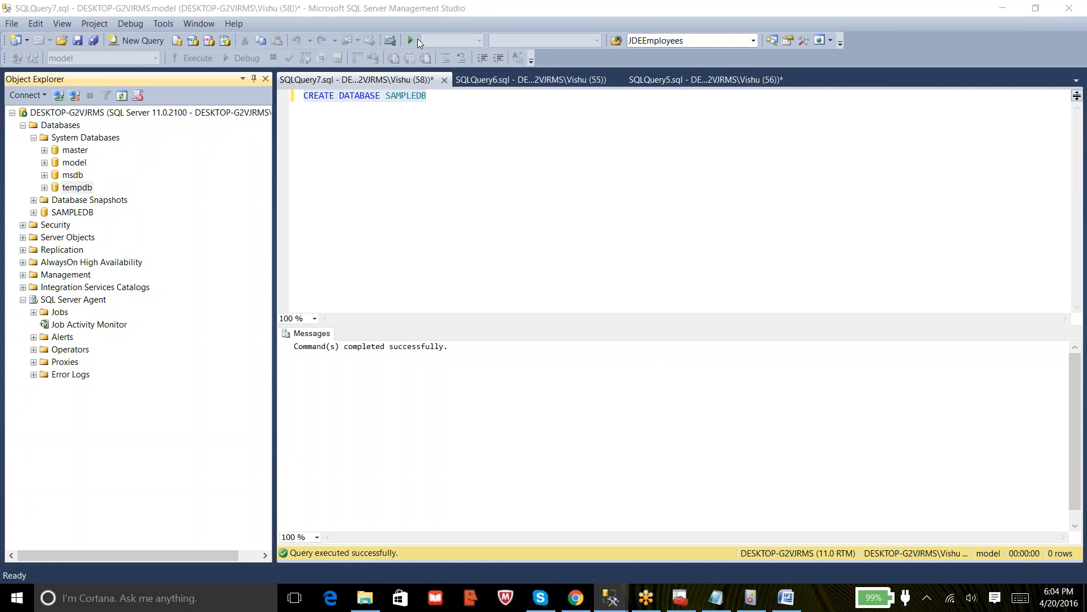
pyautogui.click(507, 76)
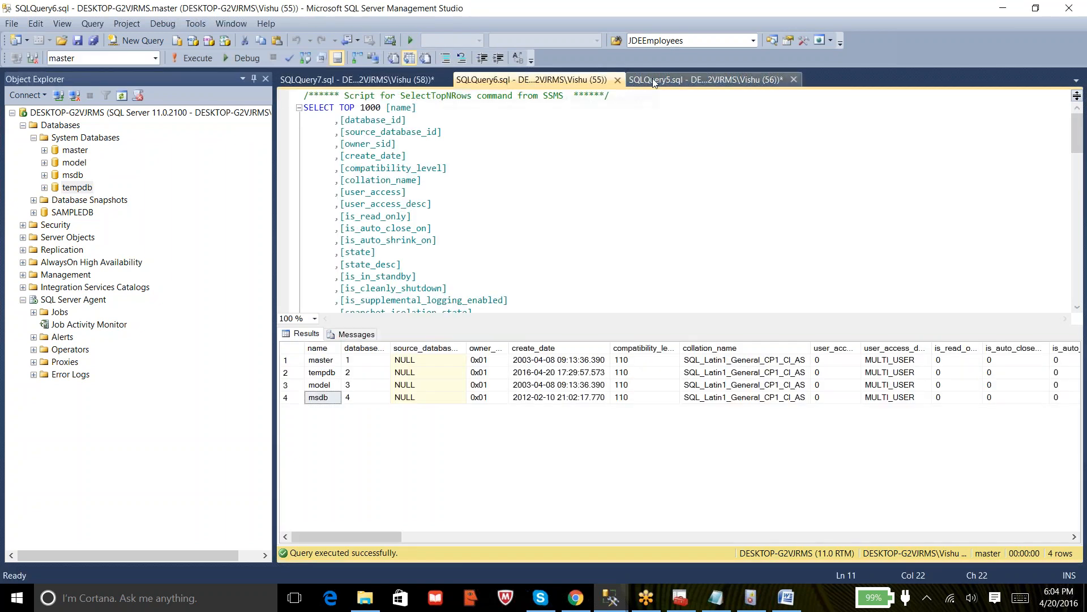
pyautogui.click(700, 80)
pyautogui.click(555, 84)
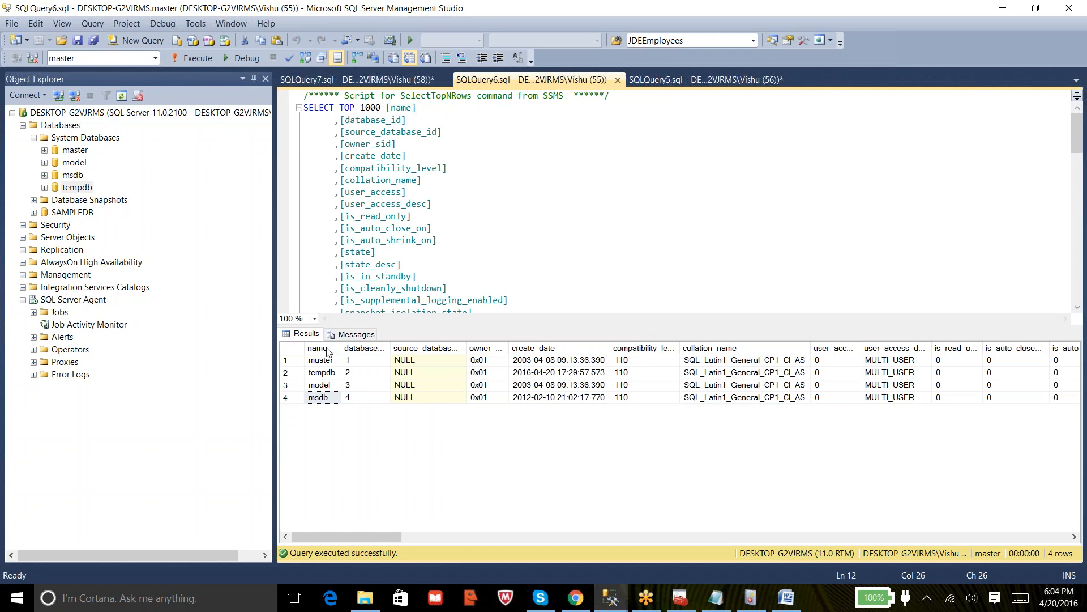
pyautogui.click(435, 250)
pyautogui.click(188, 62)
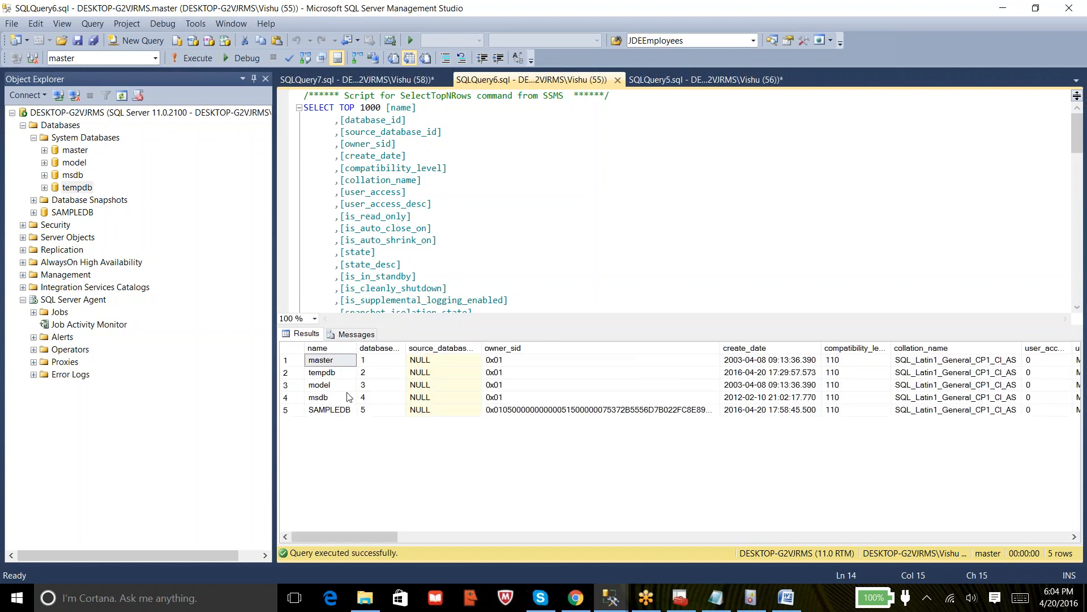
# Step: Examine the SAMPLEDB row in the sys.databases results, including its owner_sid, create_date and compatibility level
pyautogui.click(284, 412)
pyautogui.click(285, 411)
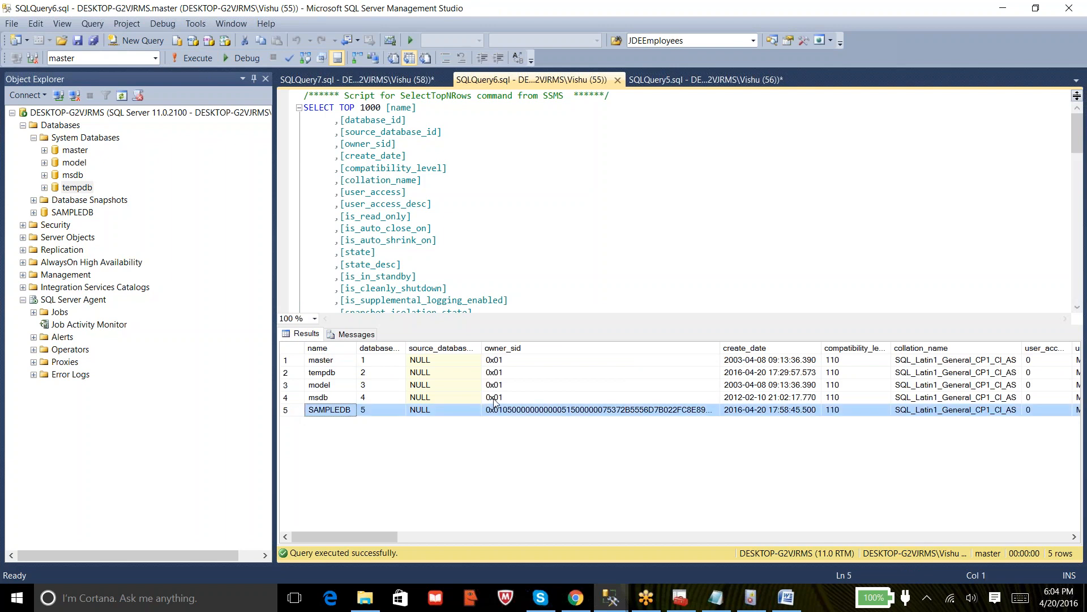
pyautogui.click(508, 411)
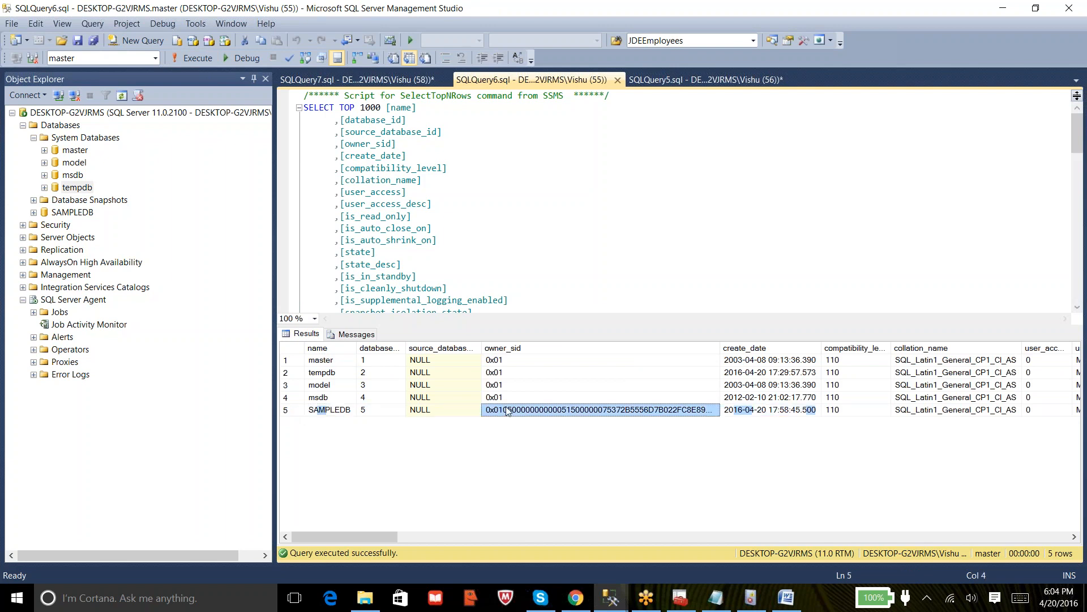
pyautogui.click(768, 412)
pyautogui.click(854, 410)
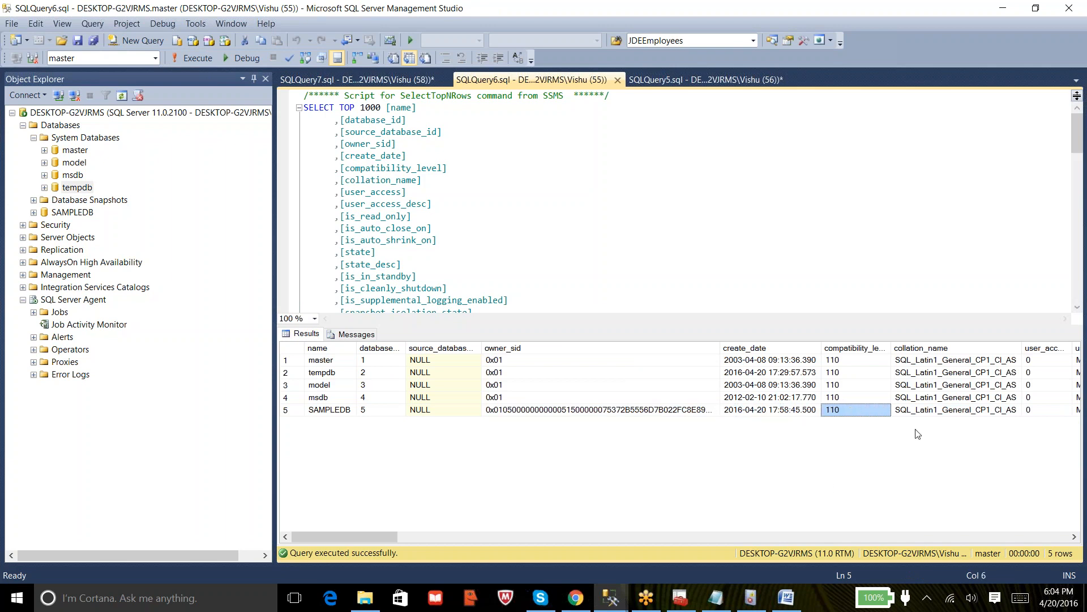
pyautogui.moveTo(362, 538); pyautogui.dragTo(317, 543)
# Step: Collapse the System Databases folder, return to the CREATE DATABASE query and select SAMPLEDB in Object Explorer
pyautogui.click(34, 138)
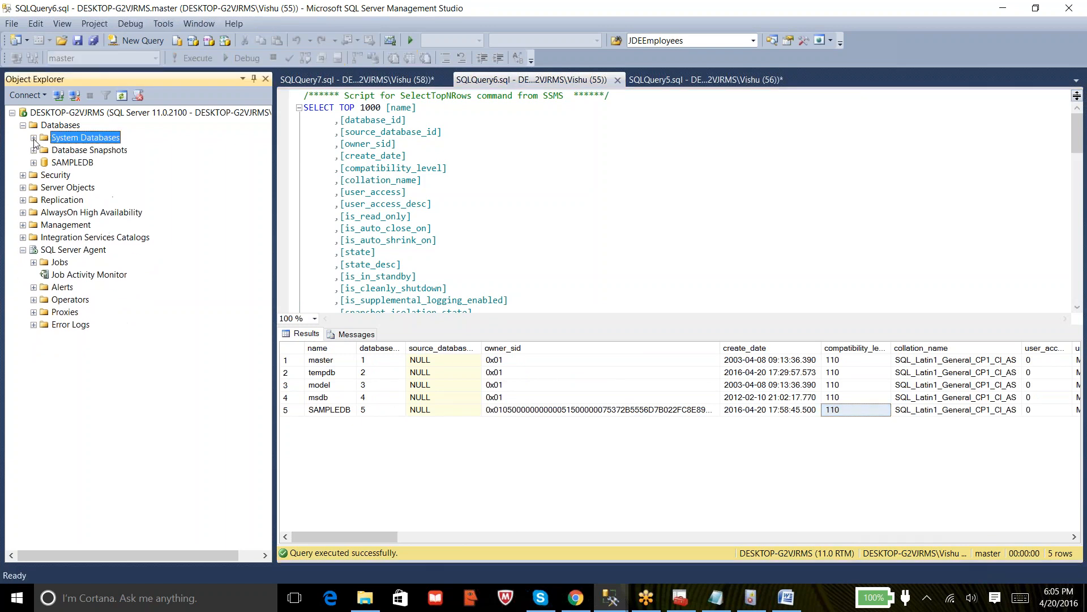
pyautogui.click(356, 80)
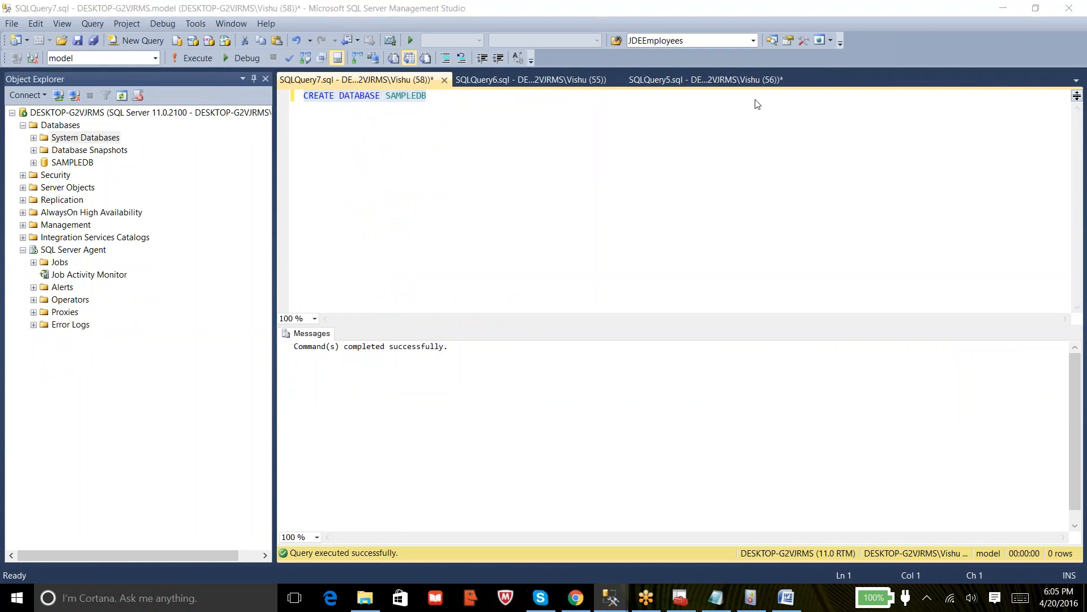
pyautogui.click(656, 165)
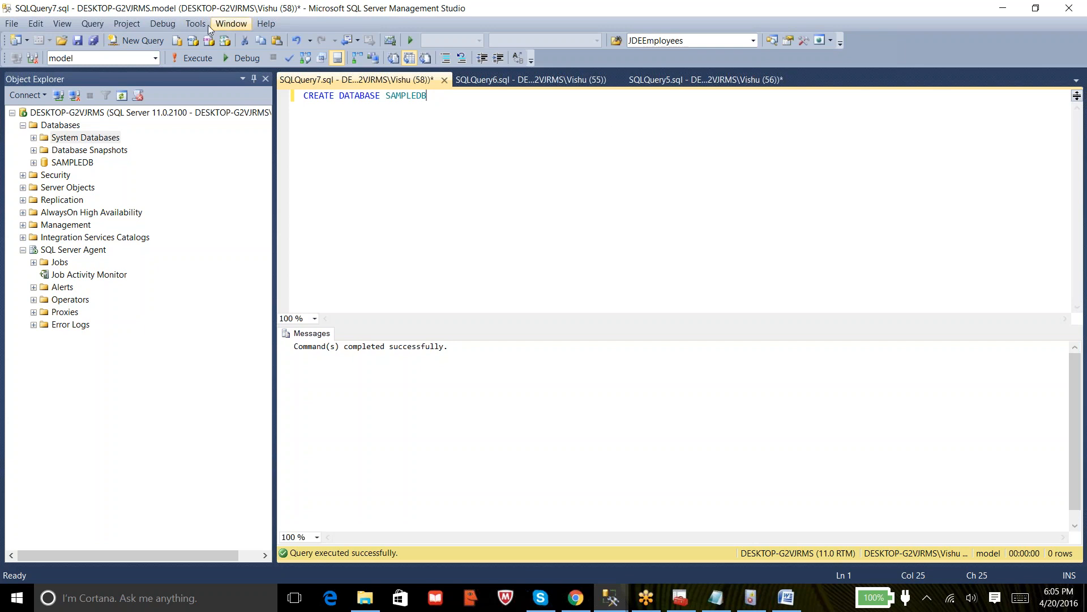
pyautogui.click(82, 163)
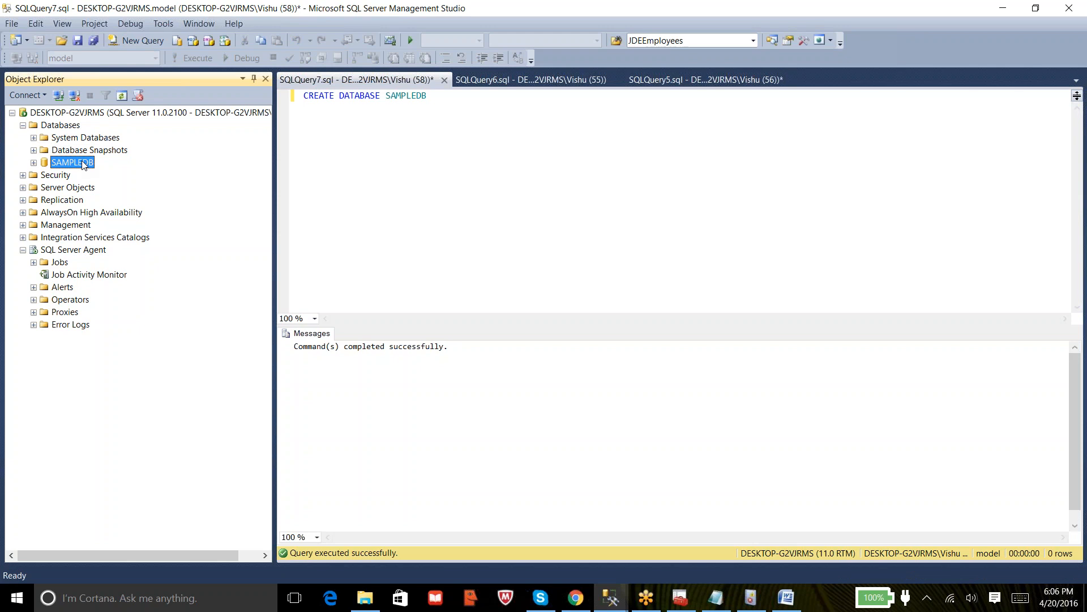
# Step: Add a .mdf line and a .ldf line beneath the CREATE DATABASE SAMPLEDB statement
pyautogui.click(371, 161)
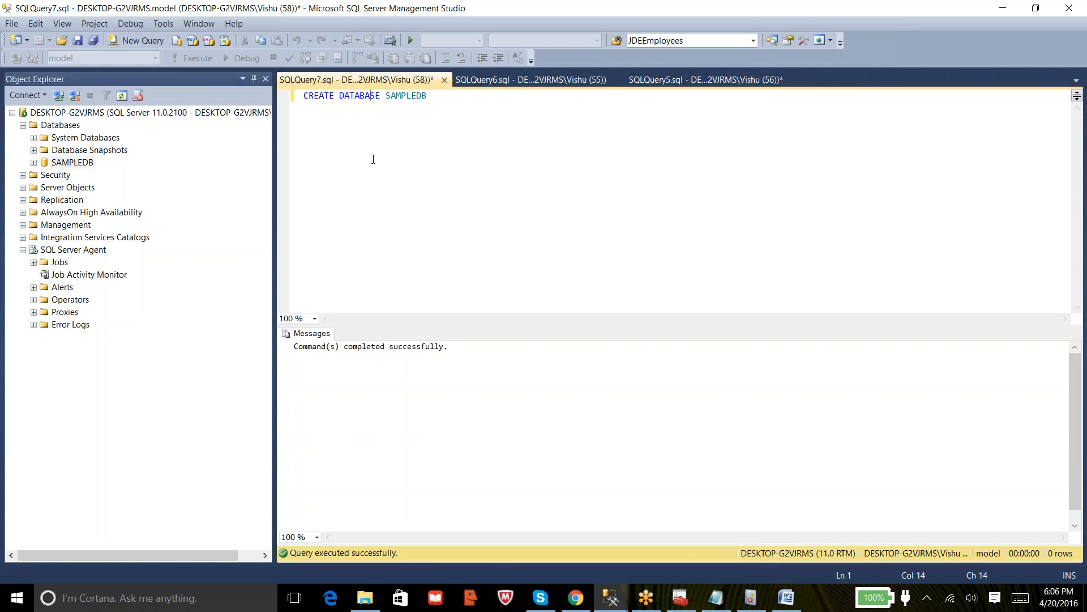
pyautogui.press('Return')
pyautogui.press('Return')
pyautogui.press('Return')
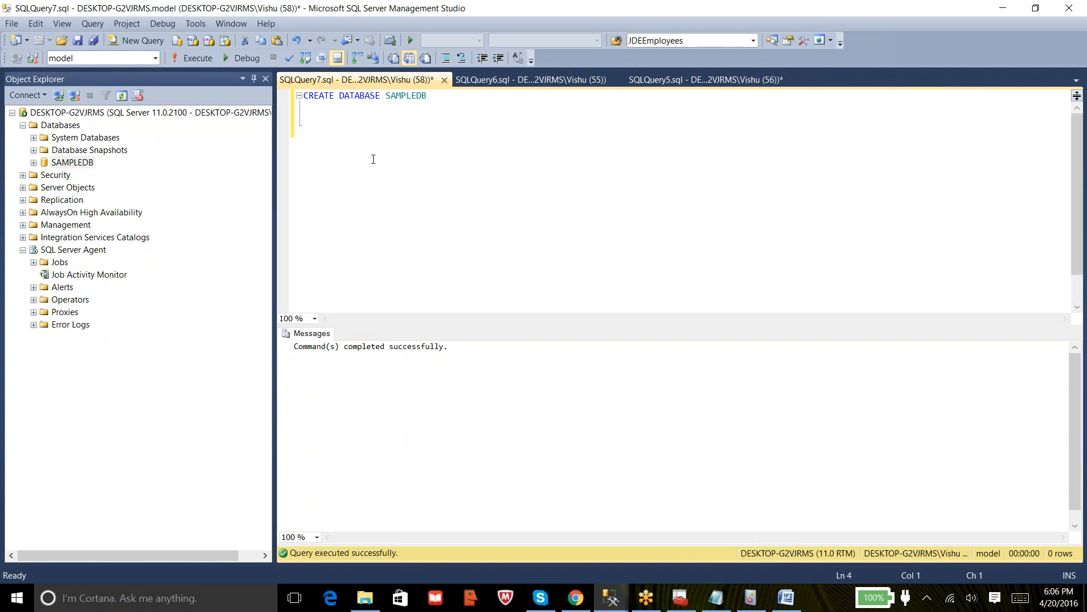
pyautogui.write('.mdf')
pyautogui.press('Return')
pyautogui.press('Return')
pyautogui.write('.ldf')
# Step: Annotate .mdf with the comment "-- Master Data File" and .ldf with "-- Log Data File"
pyautogui.press('Up')
pyautogui.press('Up')
pyautogui.write('-- Maste')
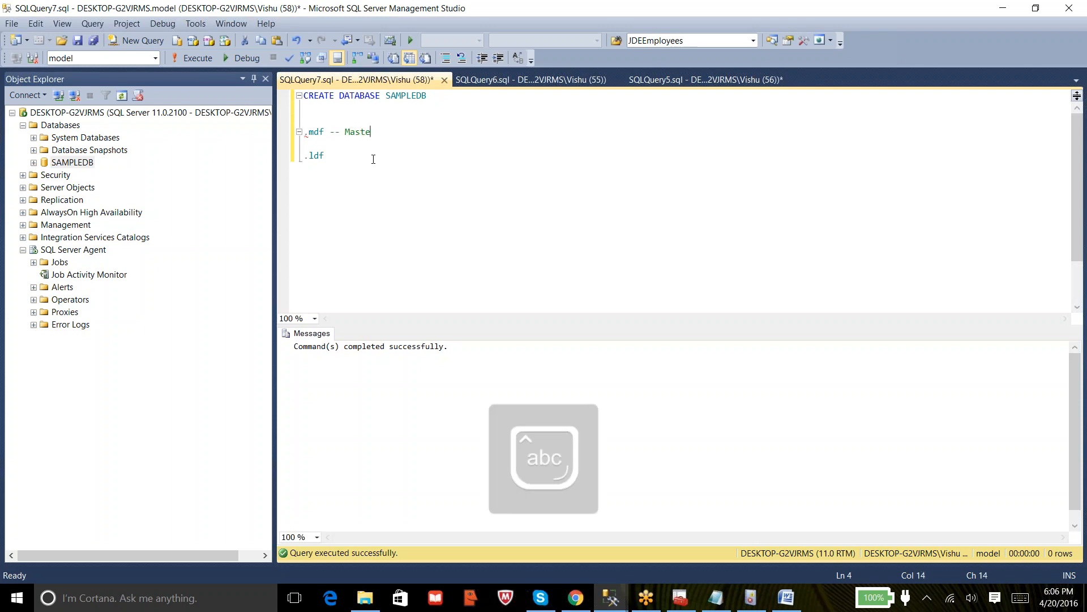
pyautogui.write('r Data File')
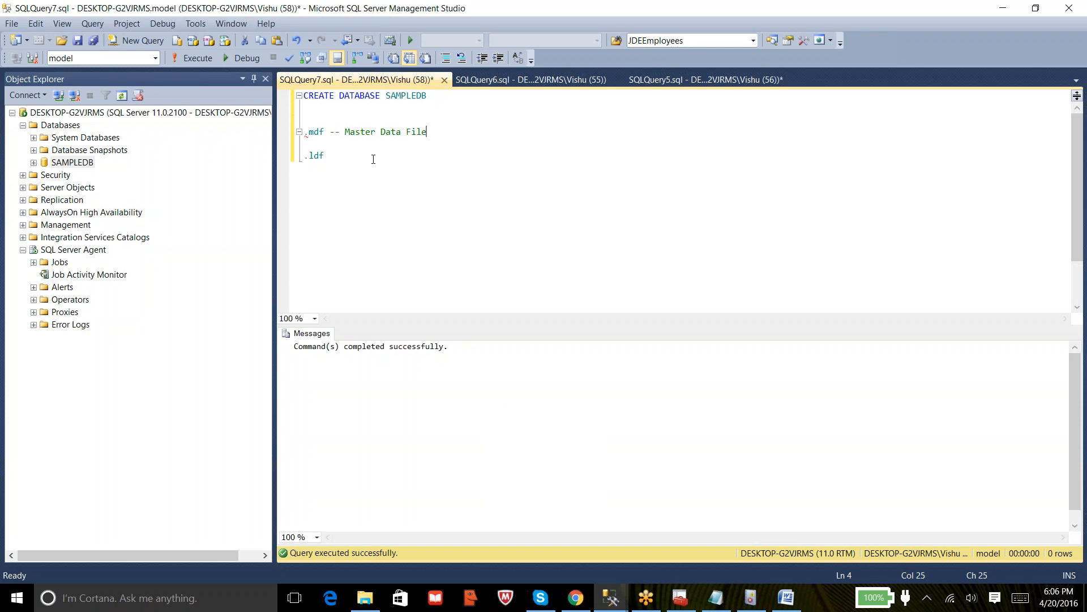
pyautogui.click(373, 159)
pyautogui.write('-- Log Data File')
# Step: Open the Files page of SAMPLEDB's database properties, widen the Logical Name column and maximize the dialog
pyautogui.click(71, 163)
pyautogui.press('F2')
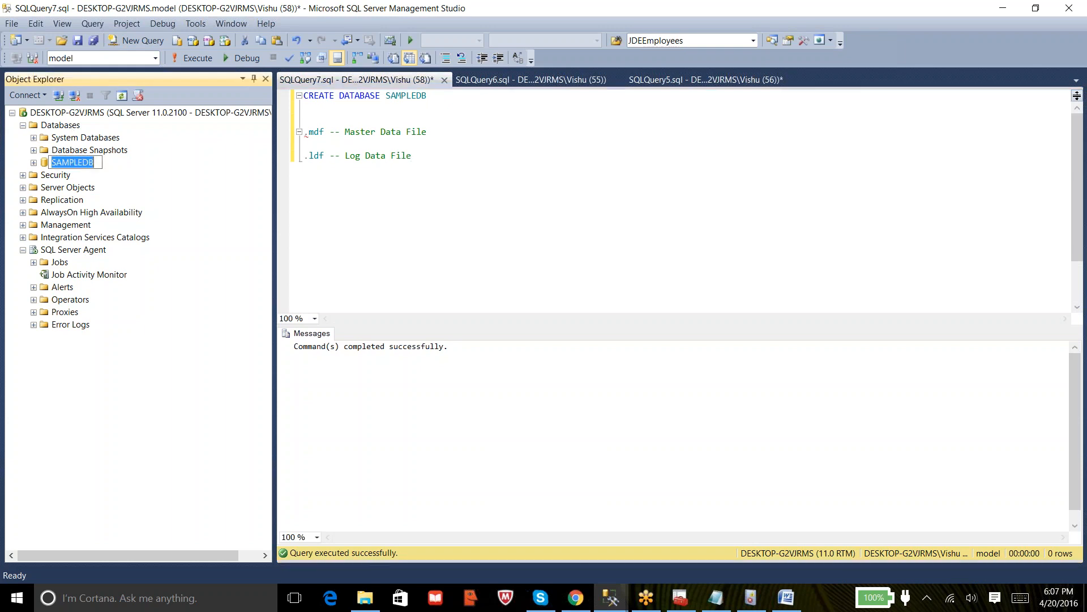
pyautogui.click(146, 174)
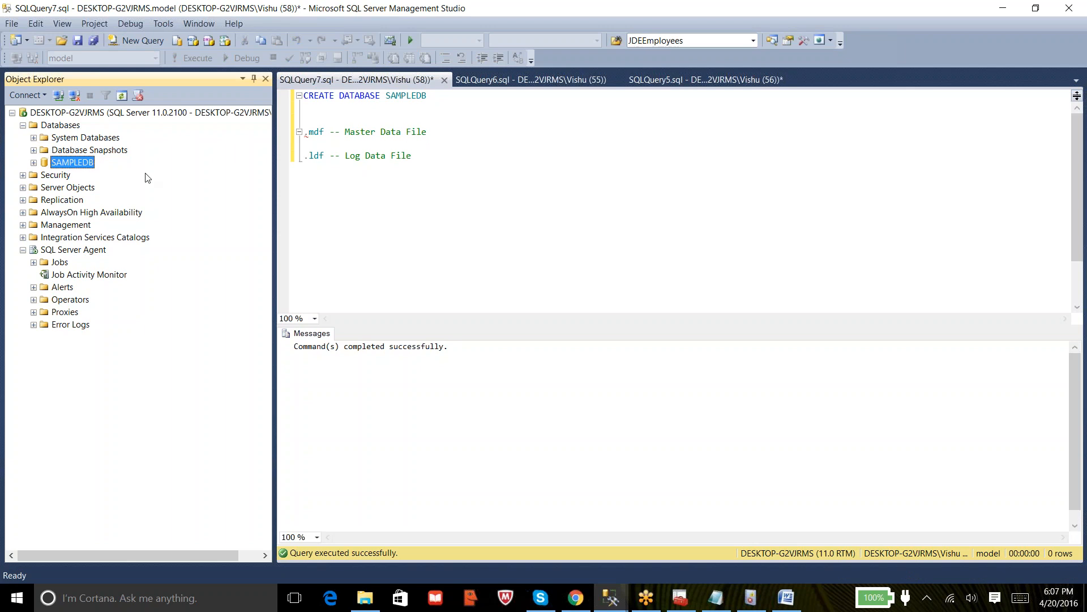
pyautogui.rightClick(71, 163)
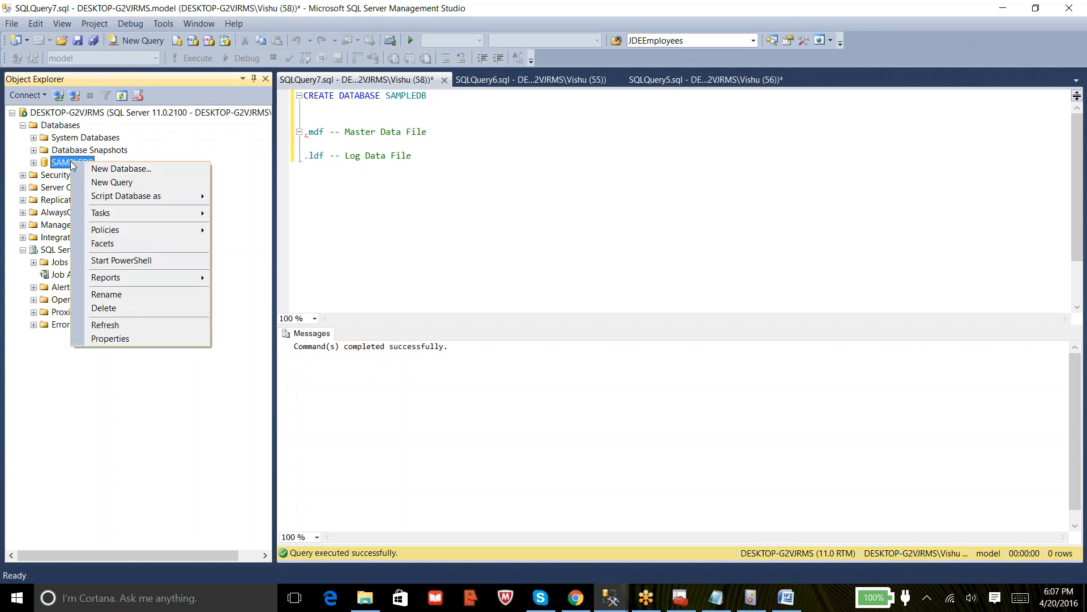
pyautogui.click(124, 338)
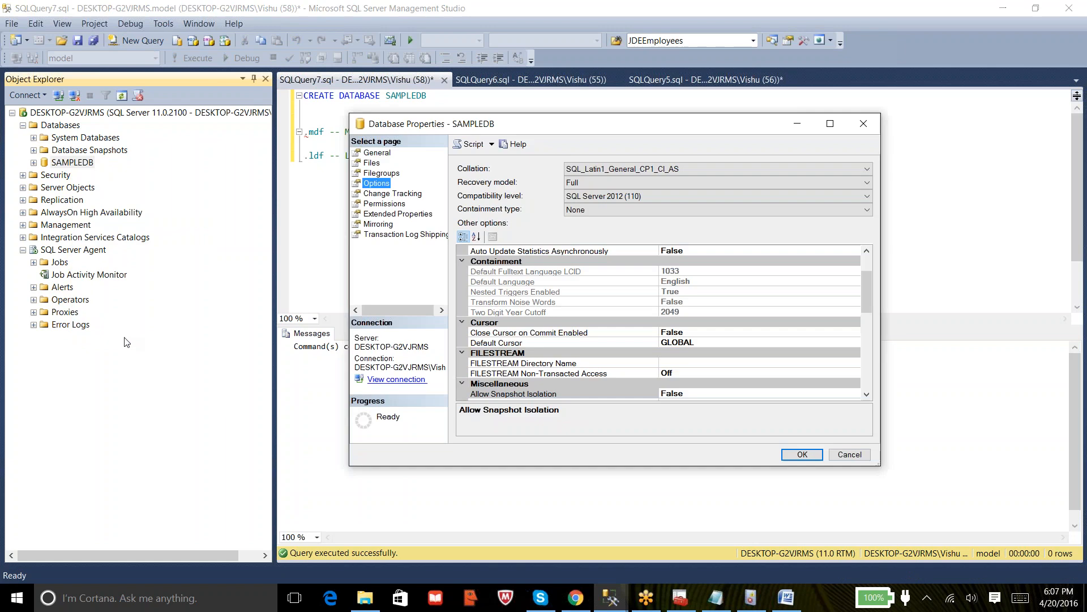
pyautogui.click(372, 164)
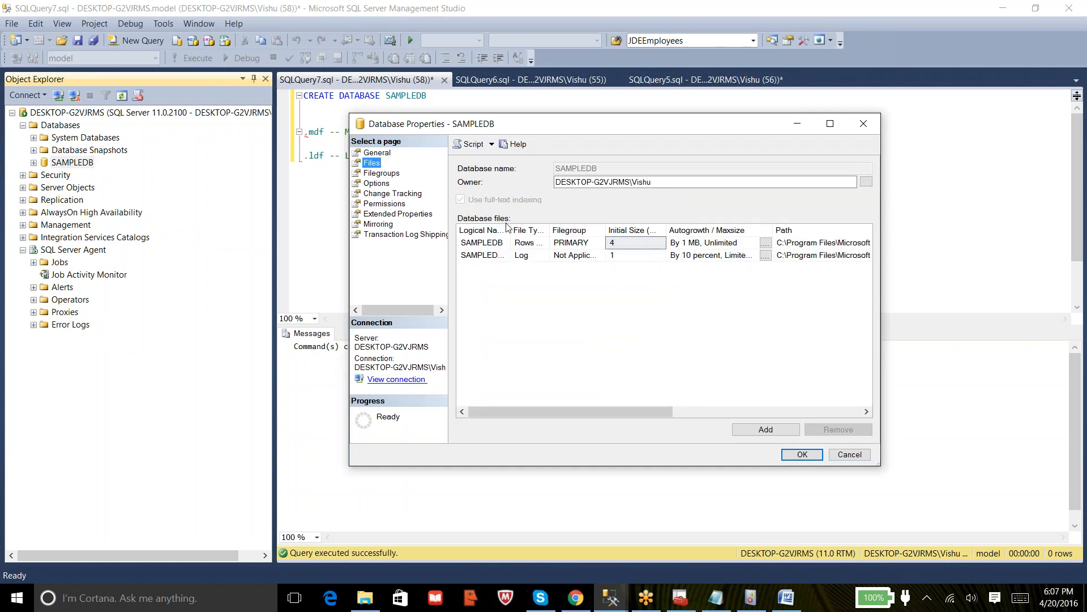
pyautogui.moveTo(512, 230); pyautogui.dragTo(525, 229)
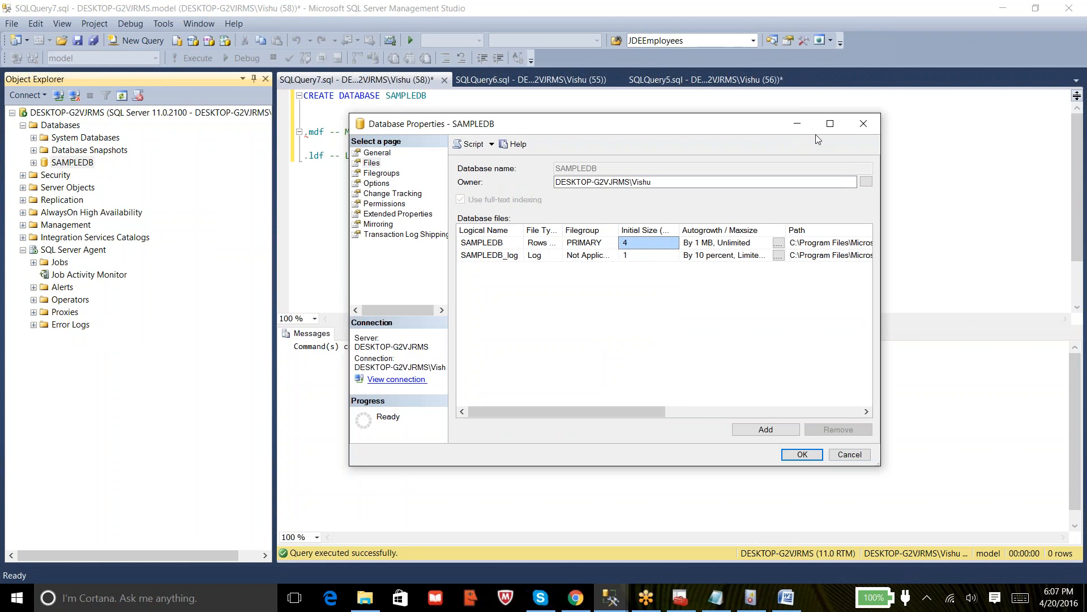
pyautogui.click(830, 123)
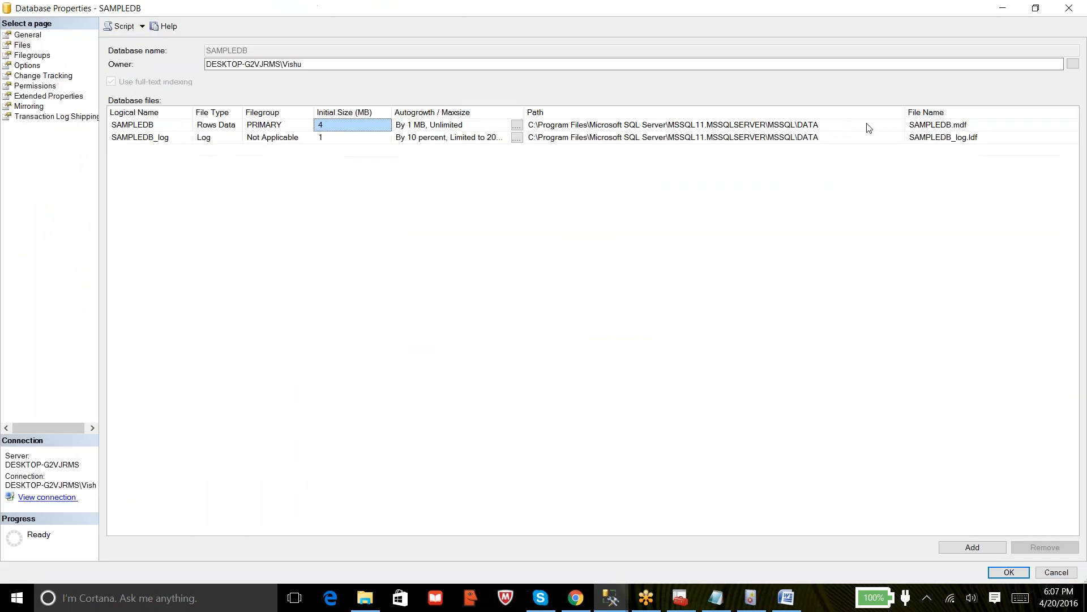
# Step: Examine the file names of SAMPLEDB's data and log files and the path where they are stored
pyautogui.click(926, 128)
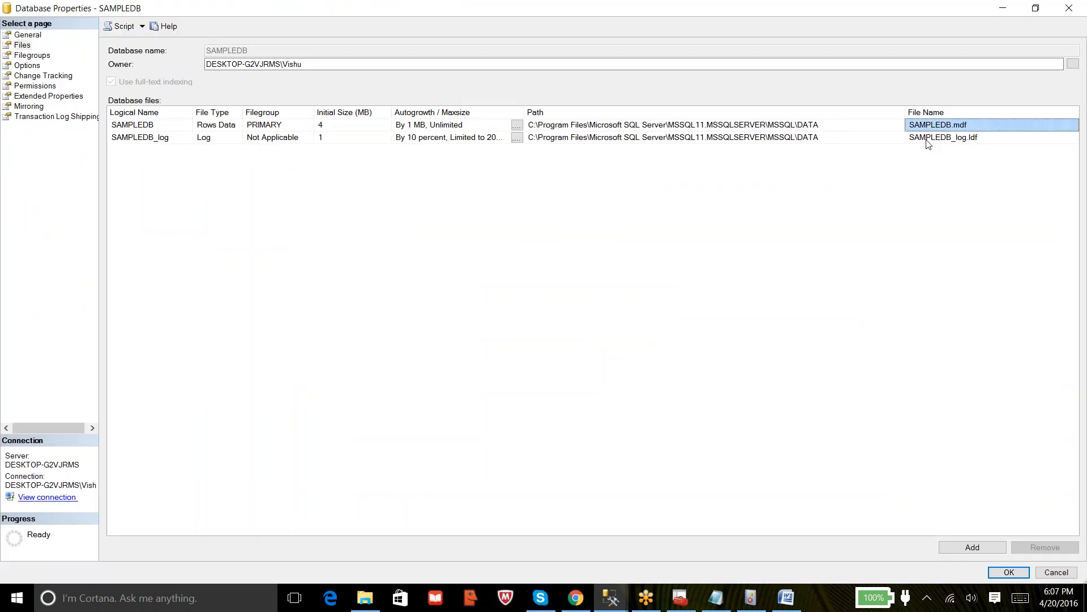
pyautogui.click(929, 139)
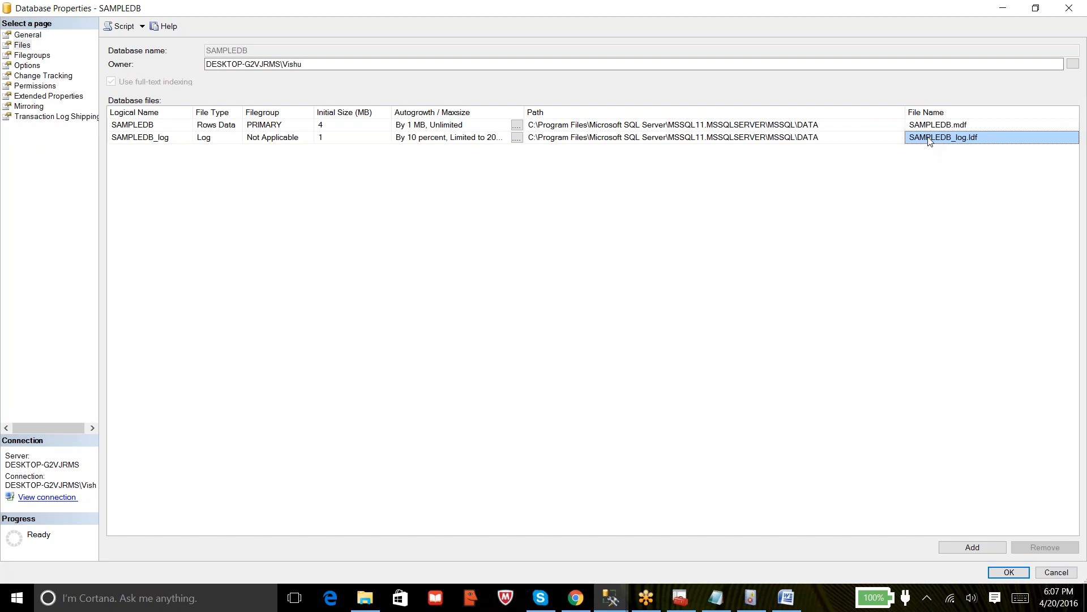
pyautogui.click(849, 125)
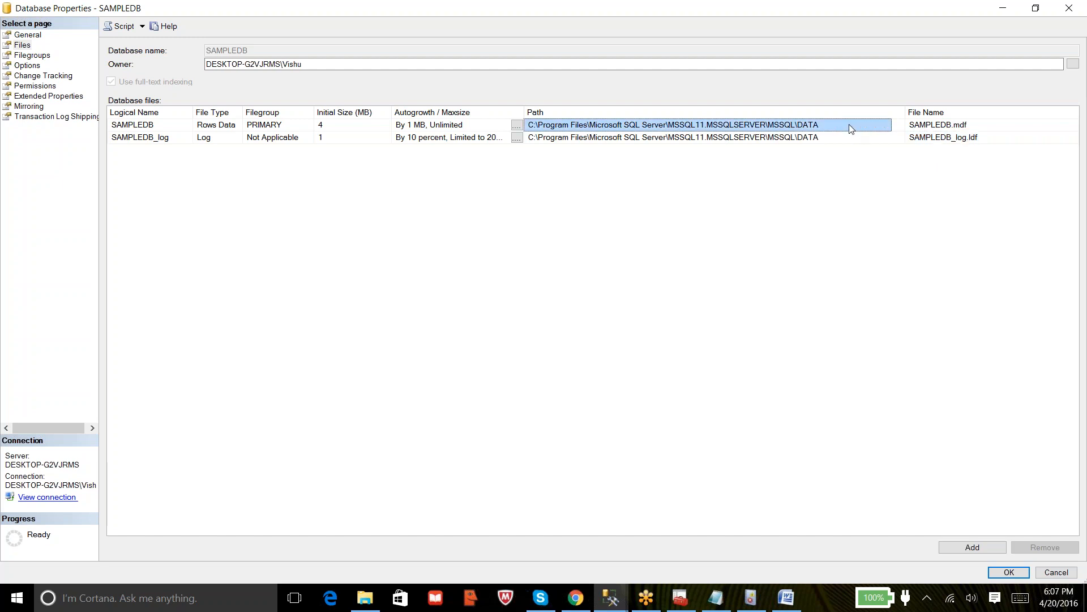
# Step: In File Explorer, browse to C:\Program Files\Microsoft SQL Server\MSSQL11.MSSQLSERVER\MSSQL\DATA
pyautogui.click(365, 597)
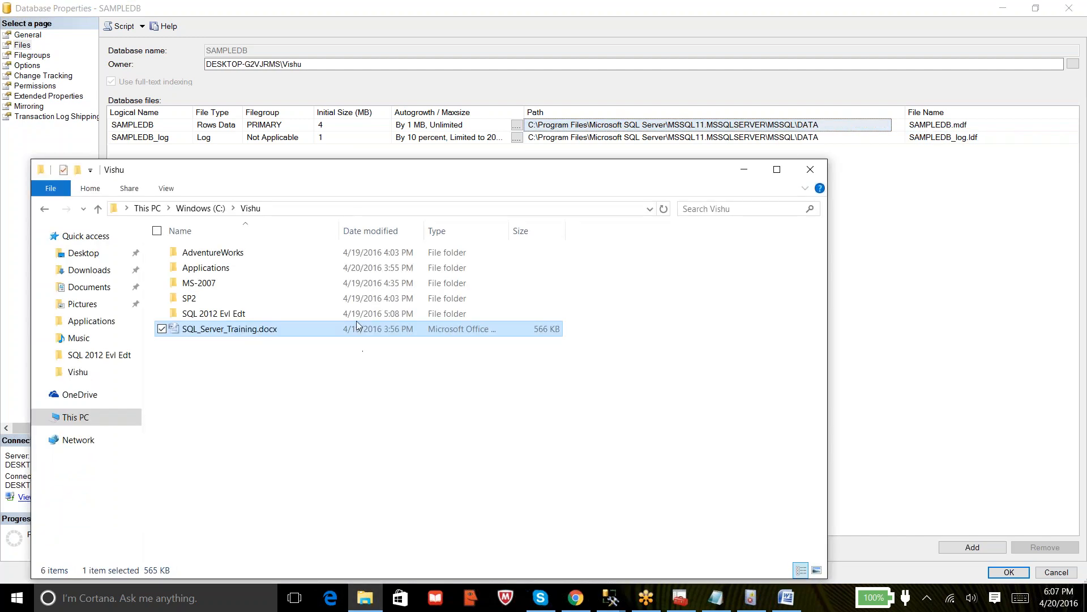
pyautogui.click(75, 418)
pyautogui.doubleClick(383, 367)
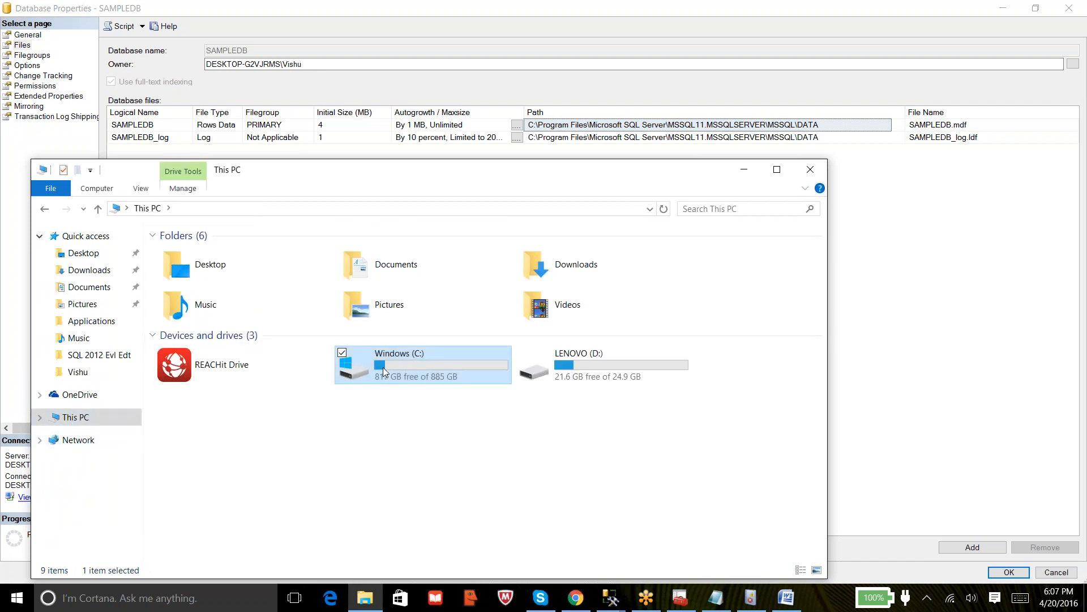
pyautogui.doubleClick(228, 285)
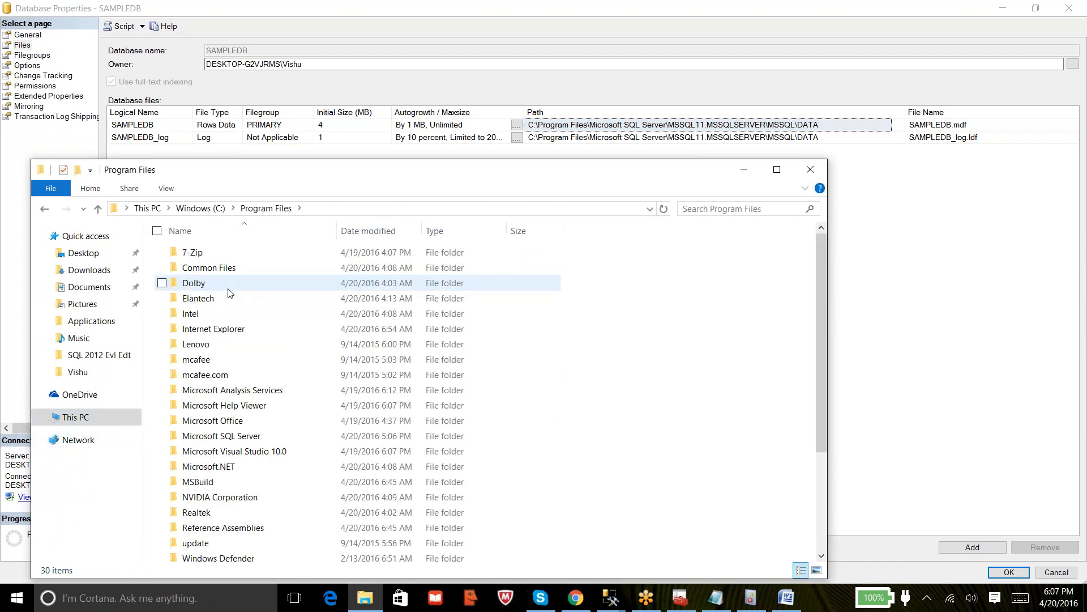
pyautogui.click(222, 438)
pyautogui.doubleClick(221, 438)
pyautogui.click(230, 314)
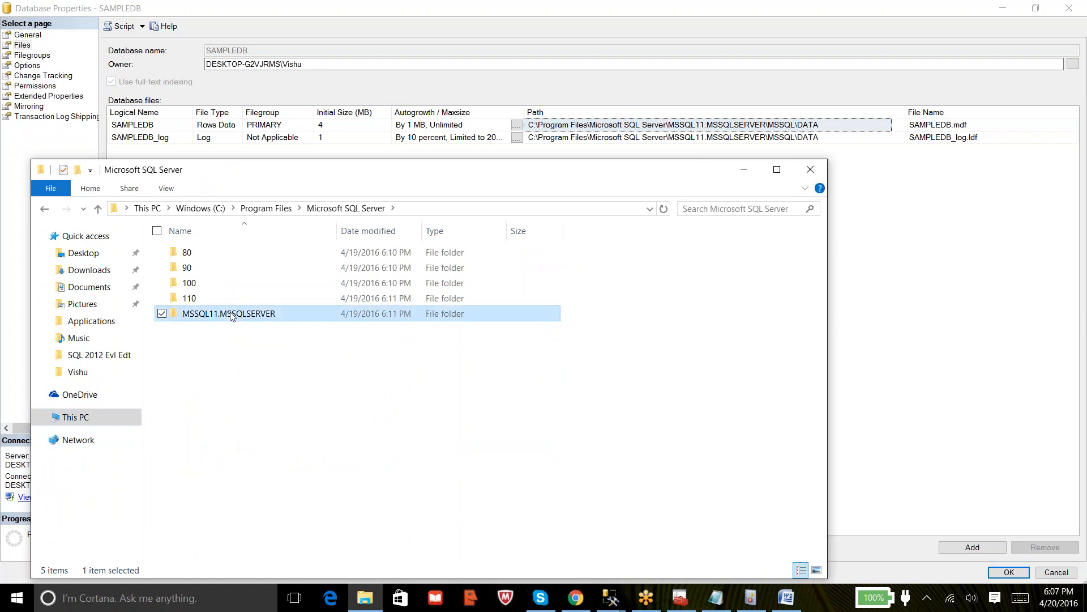
pyautogui.doubleClick(231, 313)
pyautogui.click(201, 255)
pyautogui.doubleClick(201, 254)
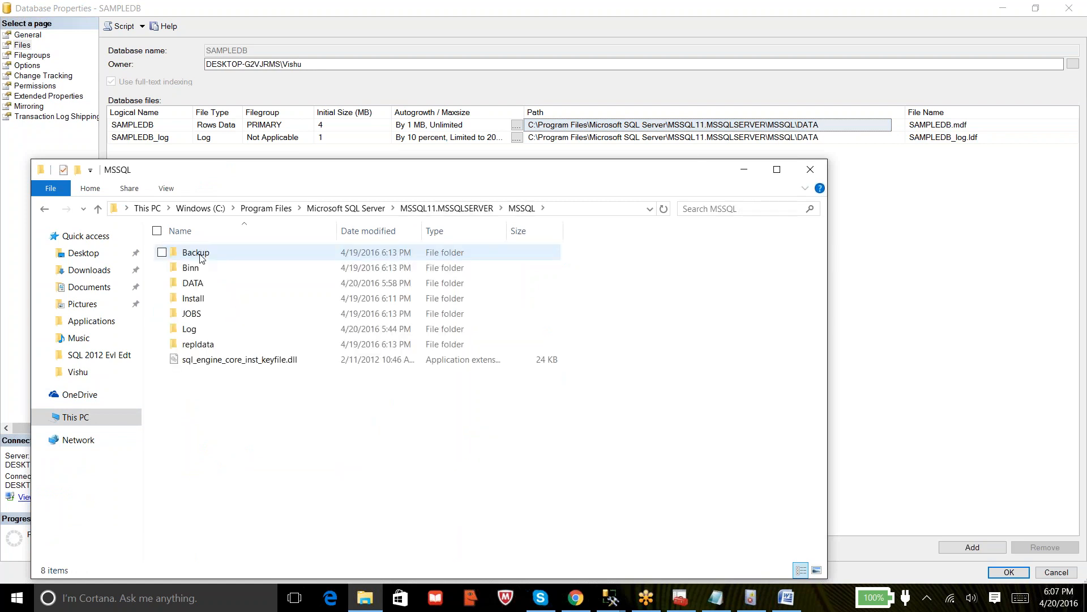
pyautogui.click(200, 284)
pyautogui.doubleClick(200, 284)
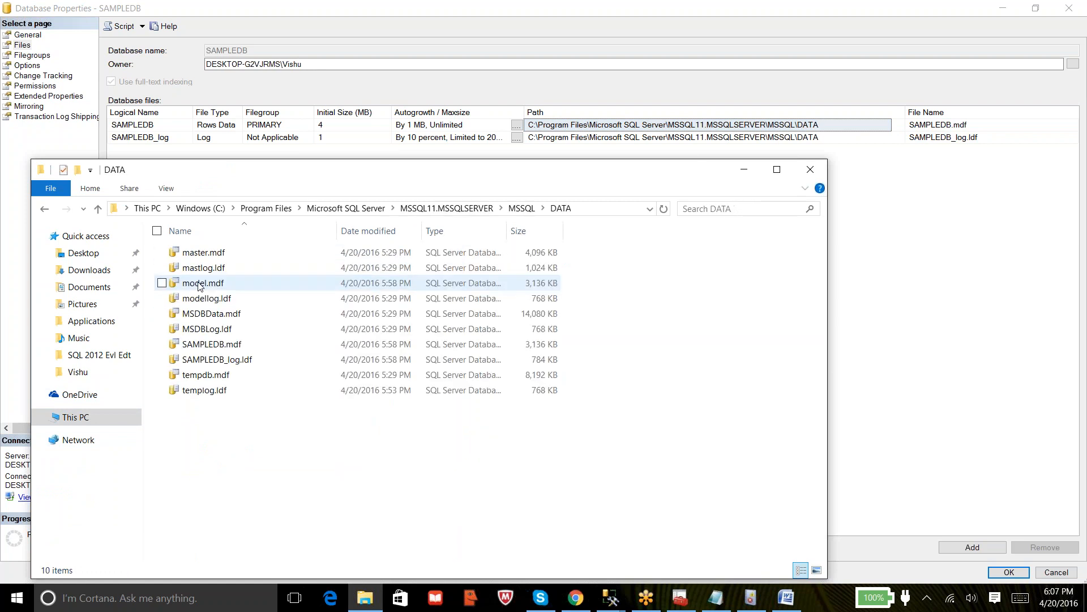
# Step: Look over the SAMPLEDB, master and model data and log files in the DATA folder, then minimize File Explorer
pyautogui.click(228, 344)
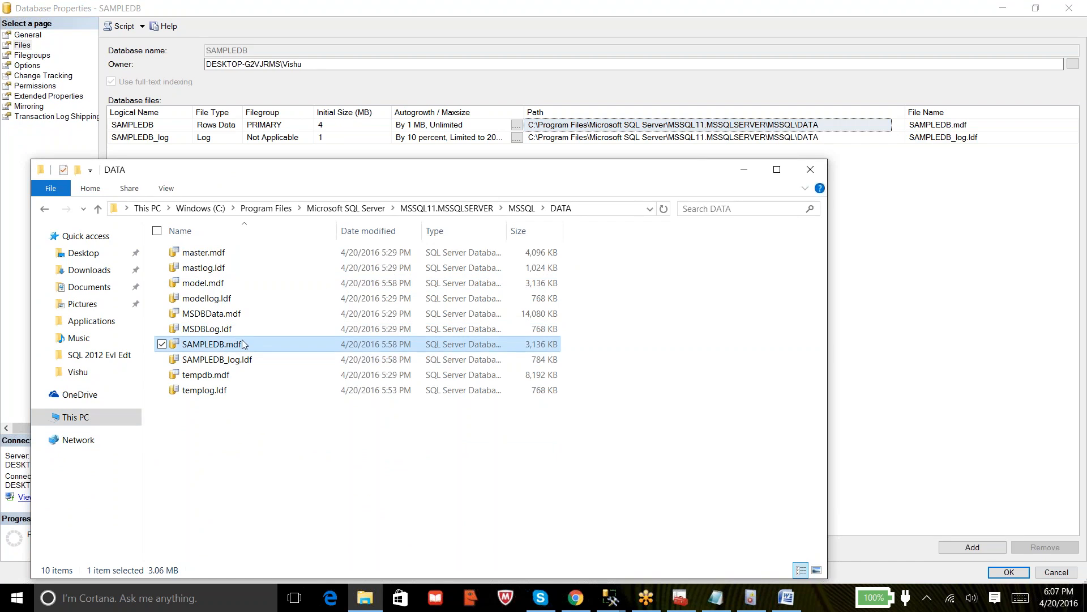
pyautogui.hotkey('shift', 'Down')
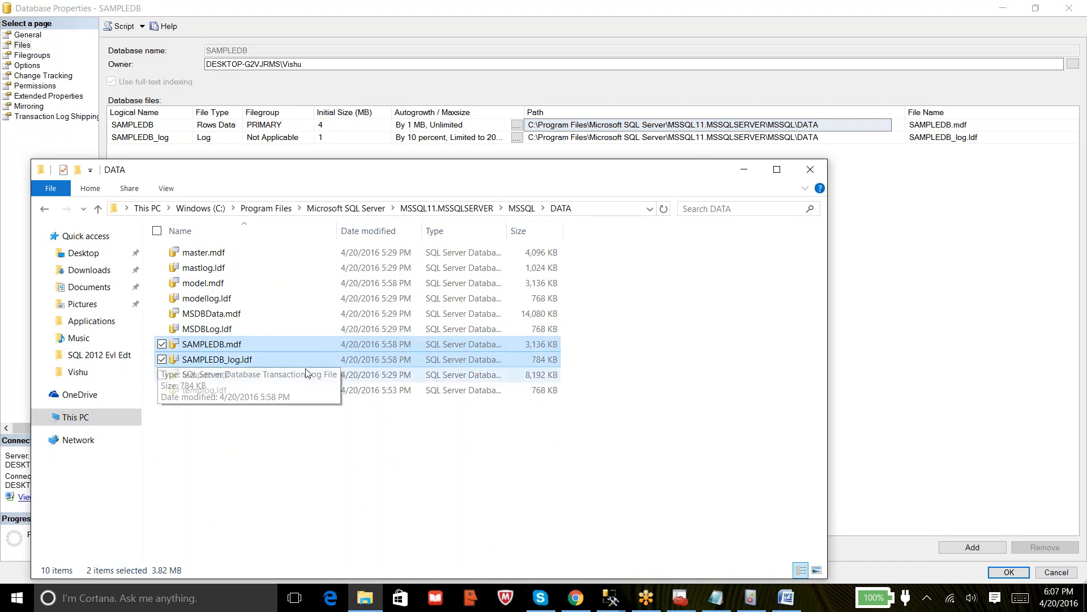
pyautogui.click(237, 256)
pyautogui.hotkey('shift', 'Down')
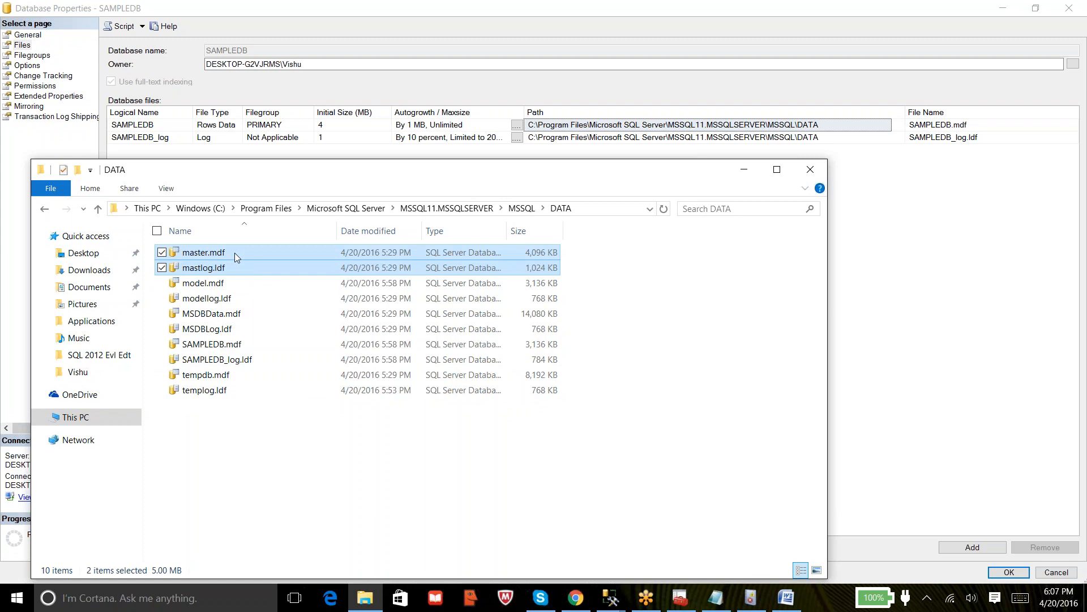
pyautogui.click(215, 283)
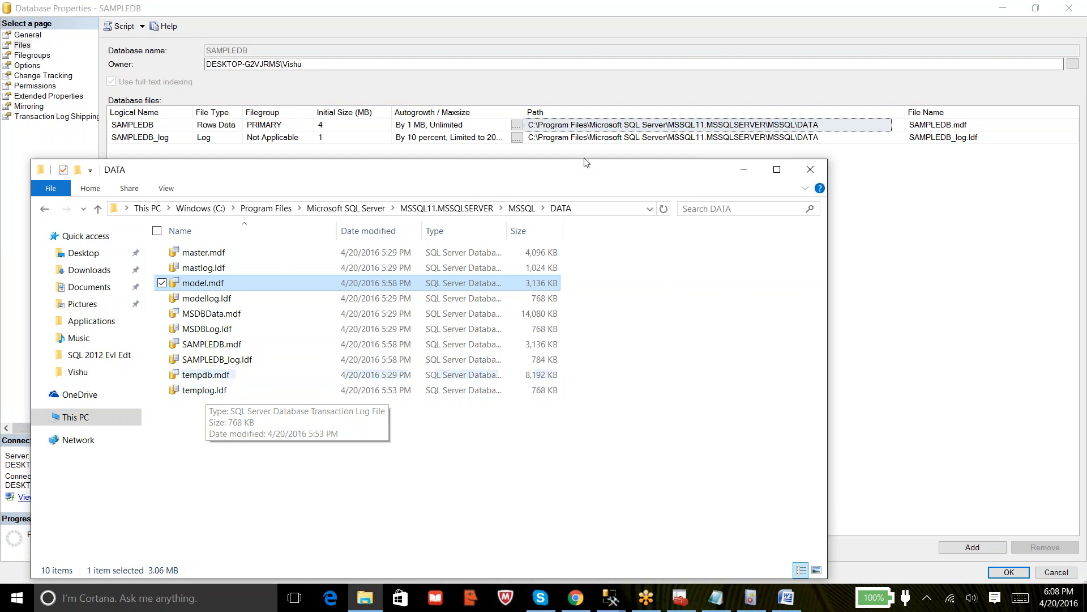
pyautogui.click(745, 171)
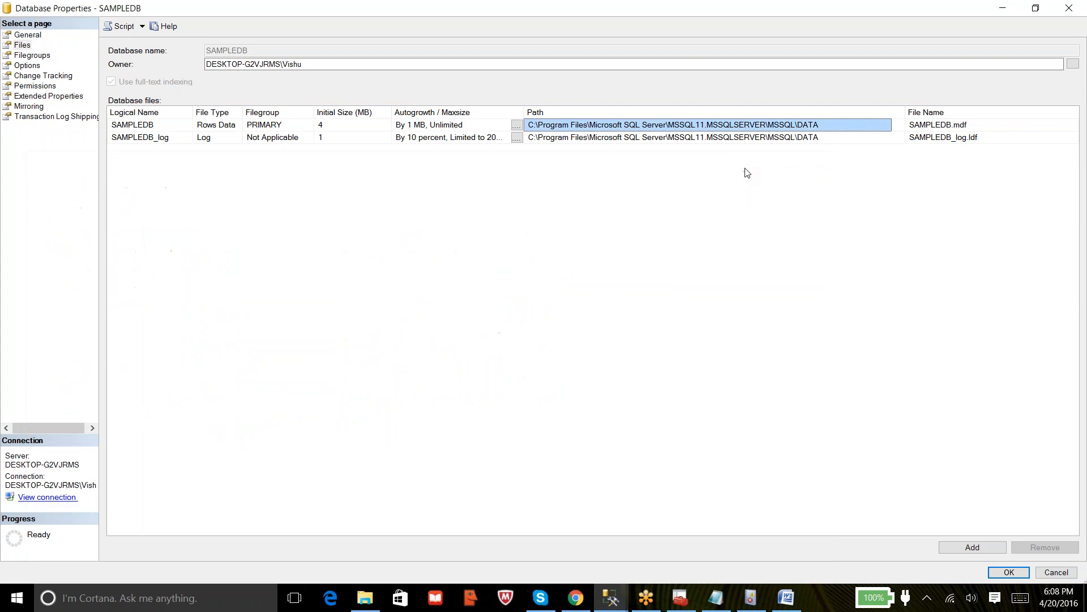
# Step: Switch to SQL_Server_Training.docx in Word and read the system database notes down to the Resource database entry
pyautogui.click(787, 598)
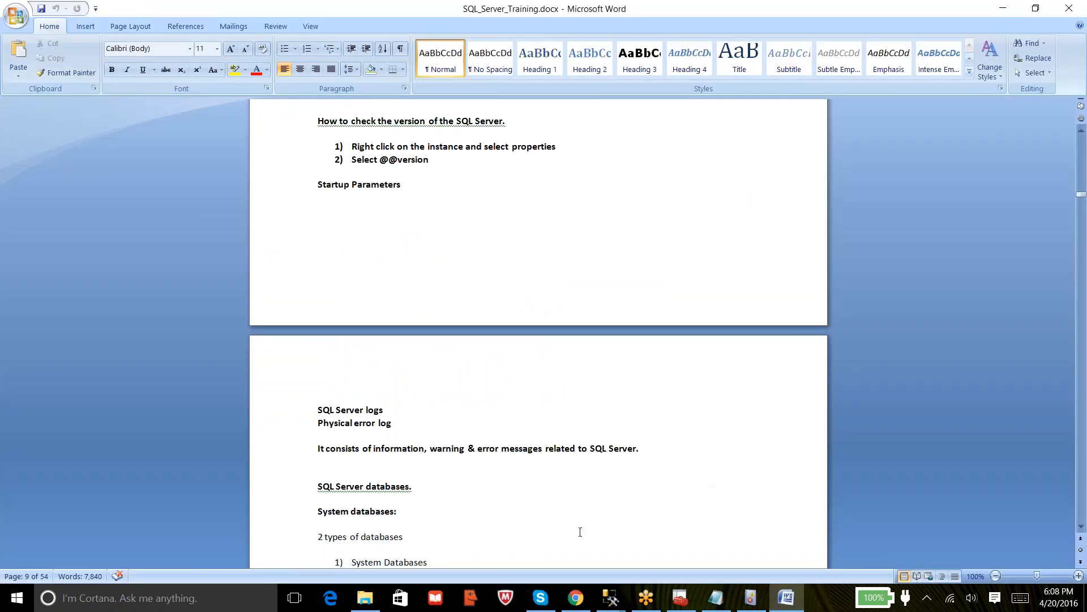
pyautogui.scroll(-3, 580, 531)
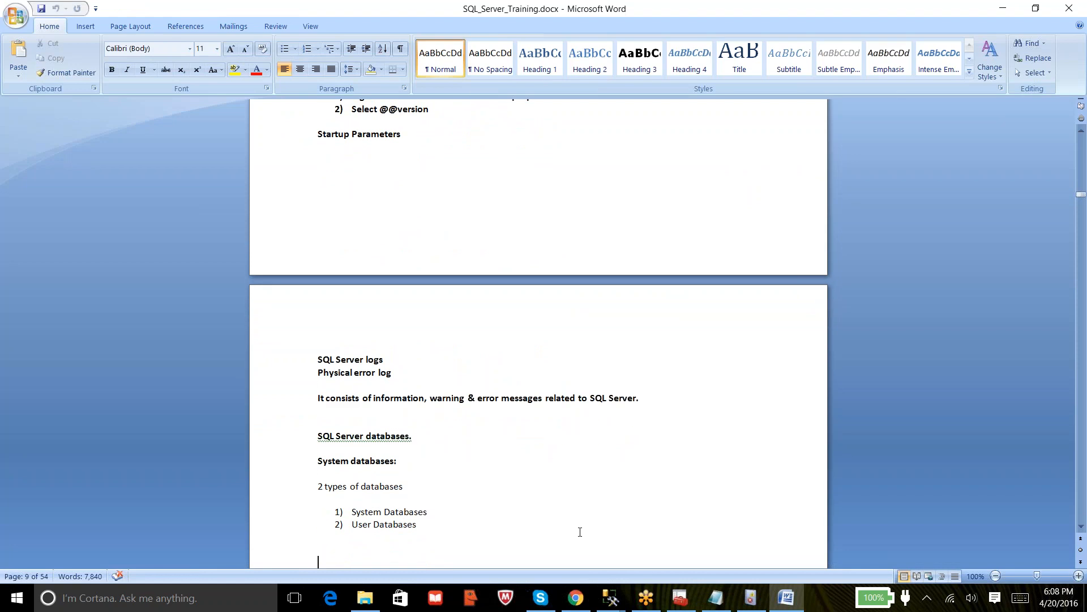
pyautogui.scroll(-3, 580, 531)
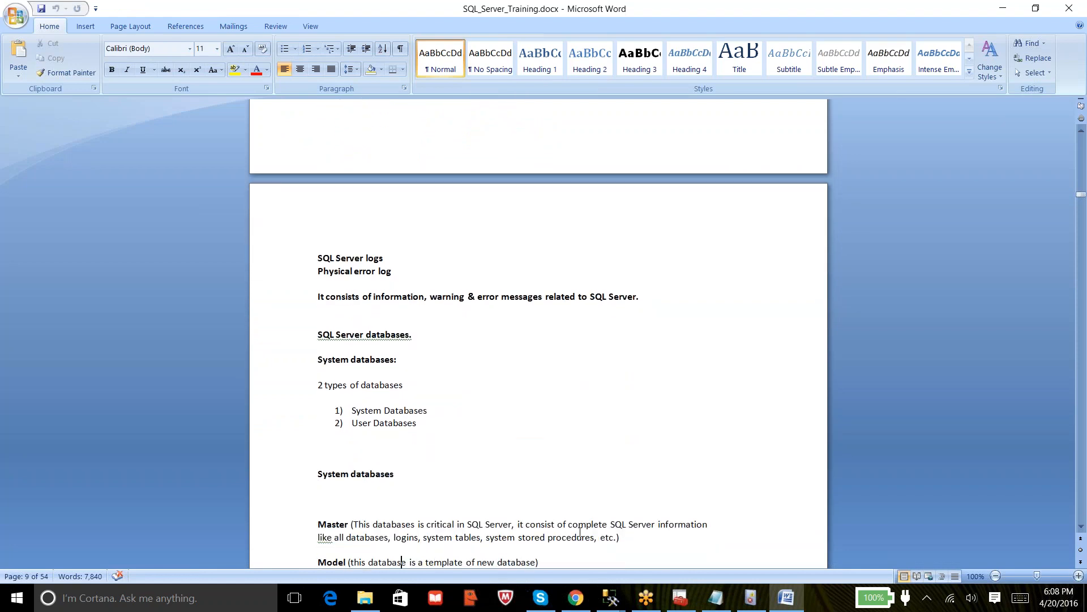
pyautogui.scroll(-3, 580, 532)
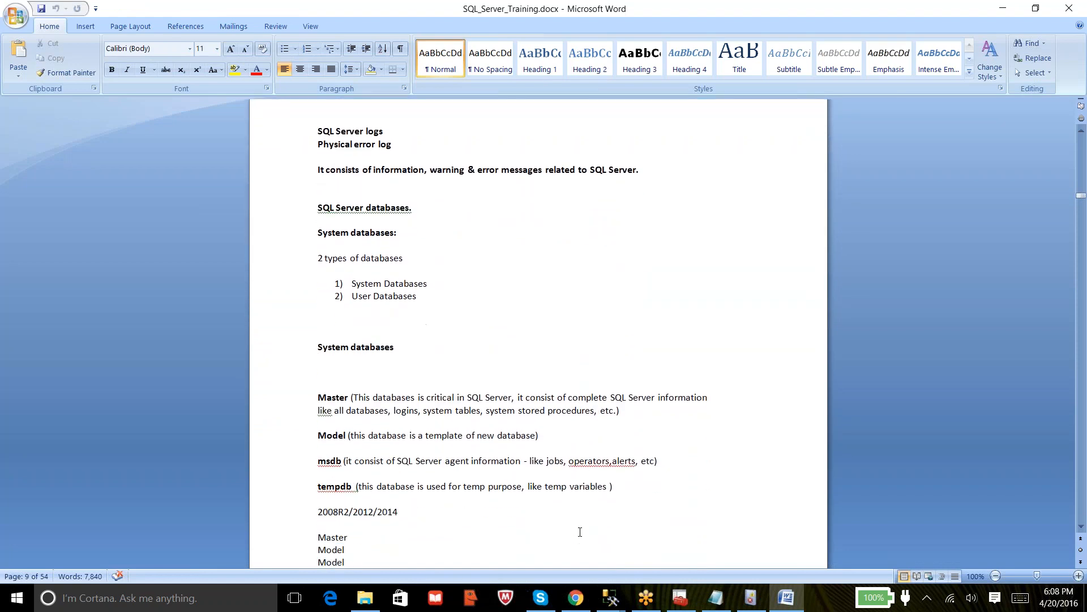
pyautogui.press('Down')
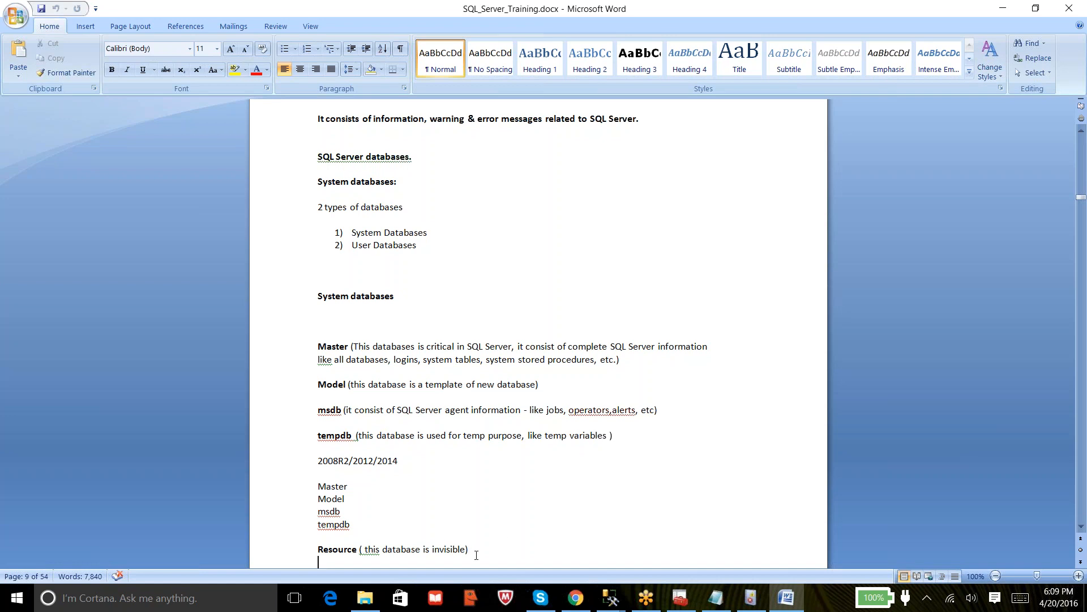
pyautogui.press('Down')
pyautogui.press('Down')
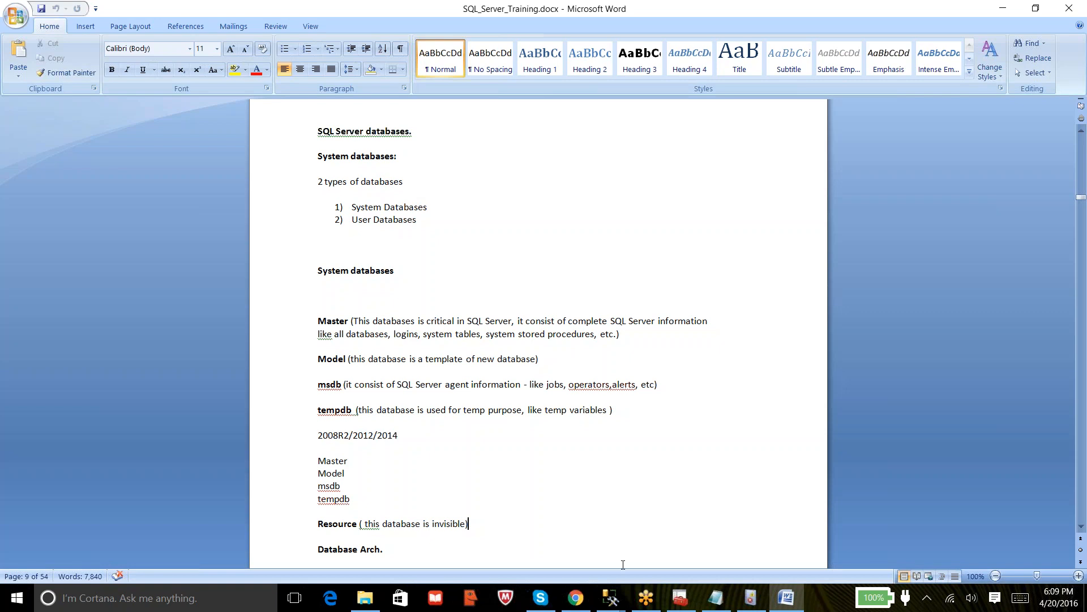
# Step: Return to Management Studio, expand System Databases, and bring up the DATA folder in File Explorer for comparison
pyautogui.moveTo(611, 597)
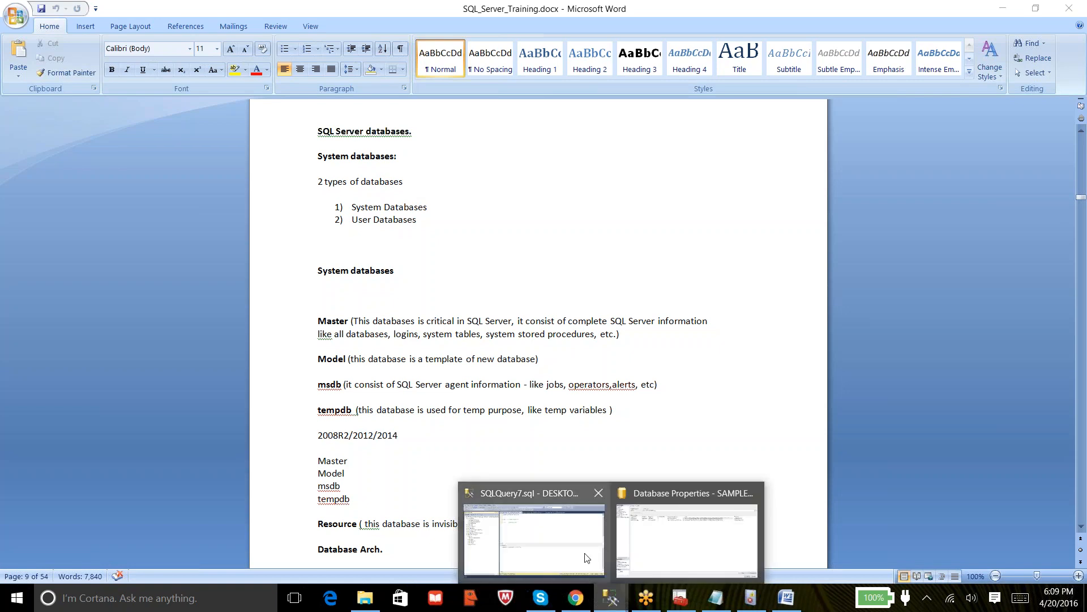
pyautogui.click(586, 558)
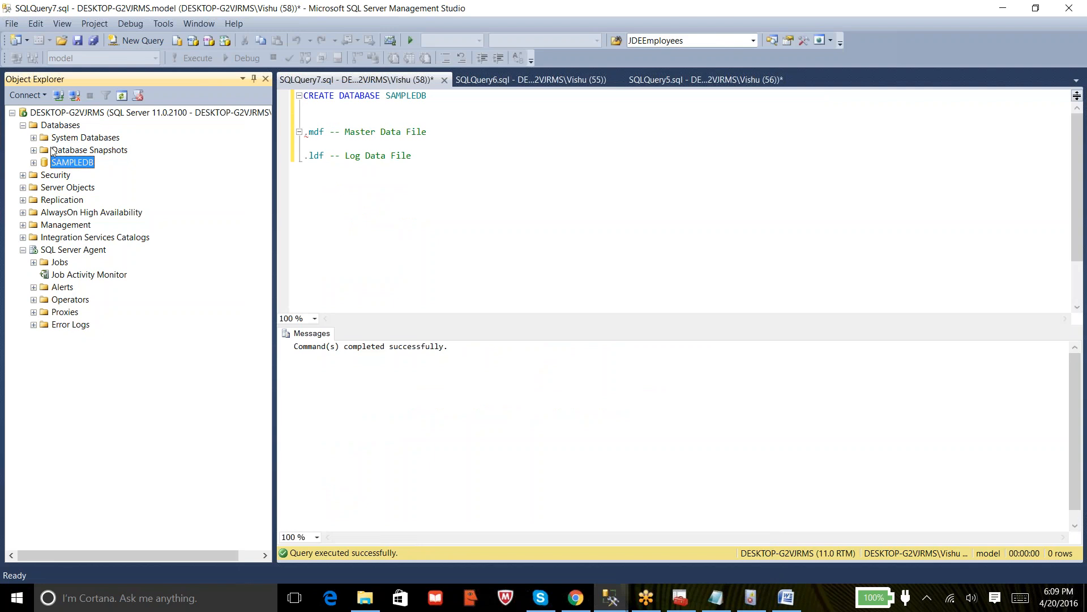
pyautogui.click(33, 138)
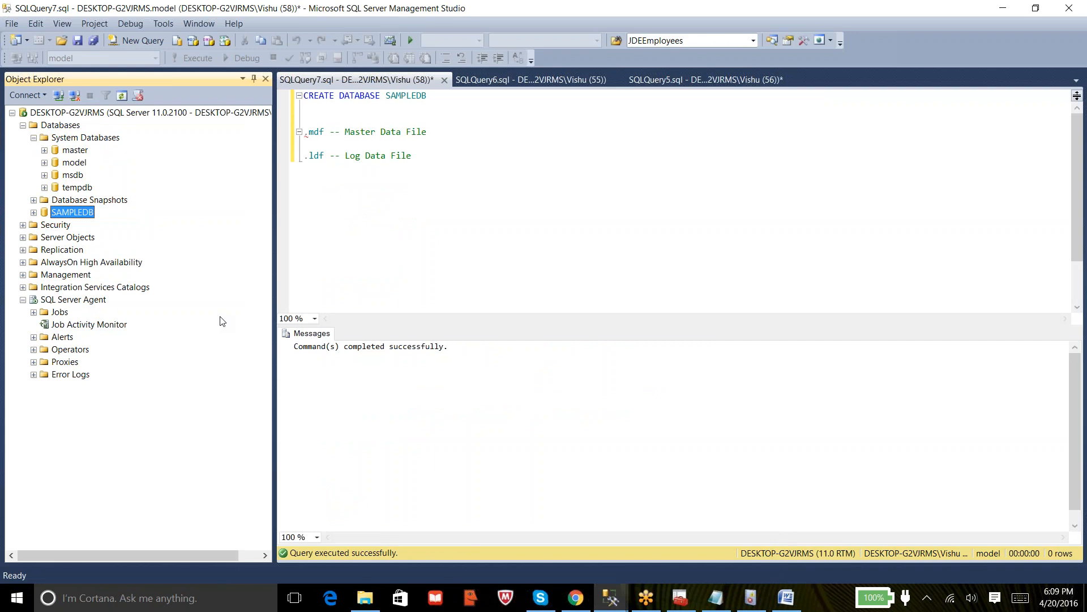
pyautogui.click(365, 599)
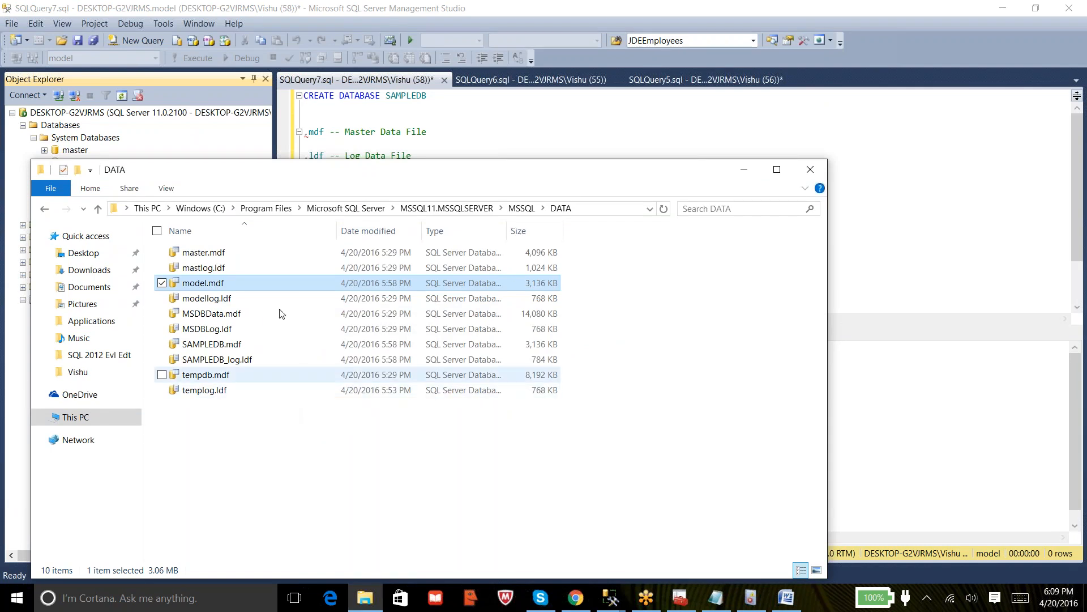
# Step: Browse up from the DATA folder to MSSQL11.MSSQLSERVER, and from there into MSSQL\Binn
pyautogui.click(420, 209)
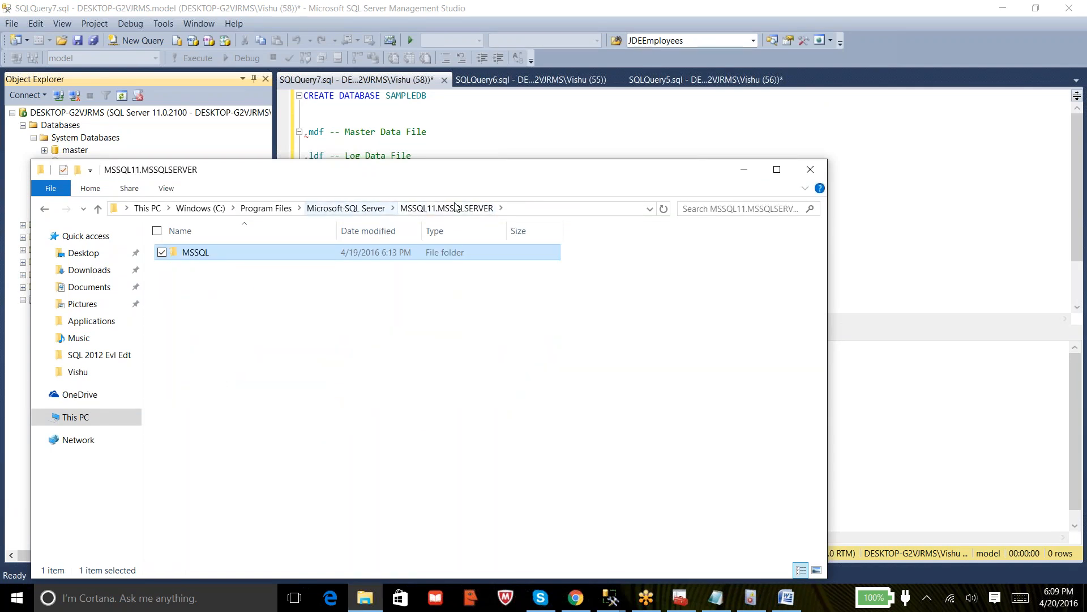
pyautogui.doubleClick(226, 258)
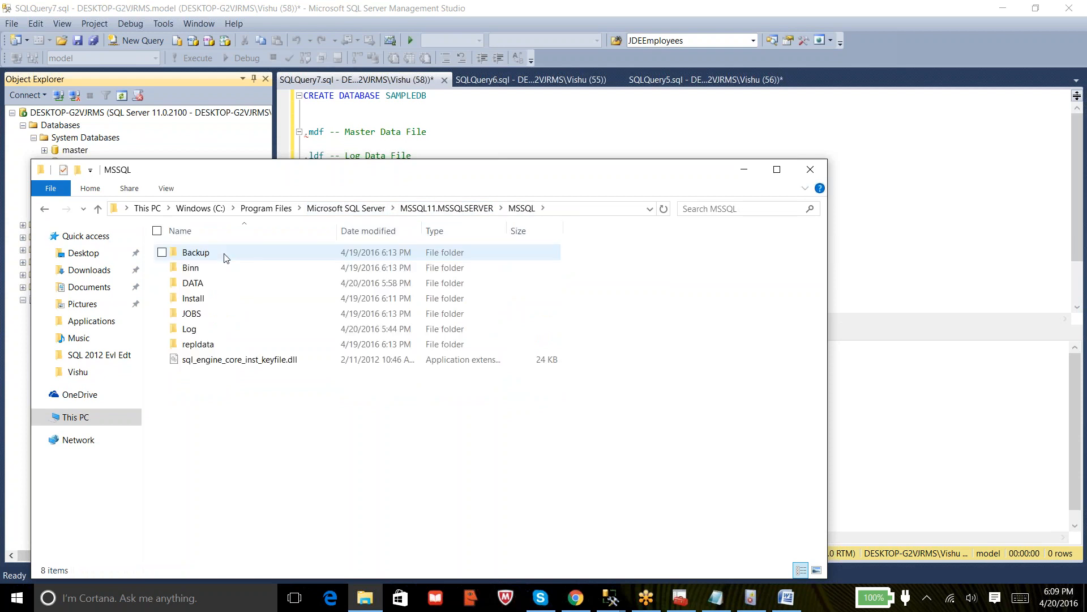
pyautogui.doubleClick(190, 269)
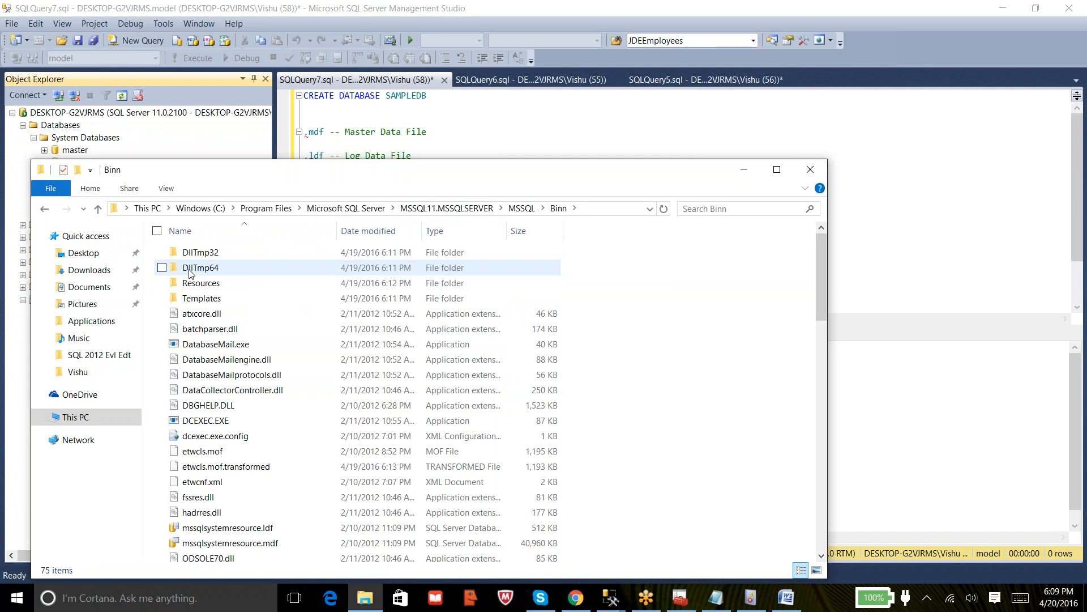
# Step: Point out the Resource database files mssqlsystemresource.ldf and mssqlsystemresource.mdf by selecting them, clear the selection and close File Explorer
pyautogui.click(273, 530)
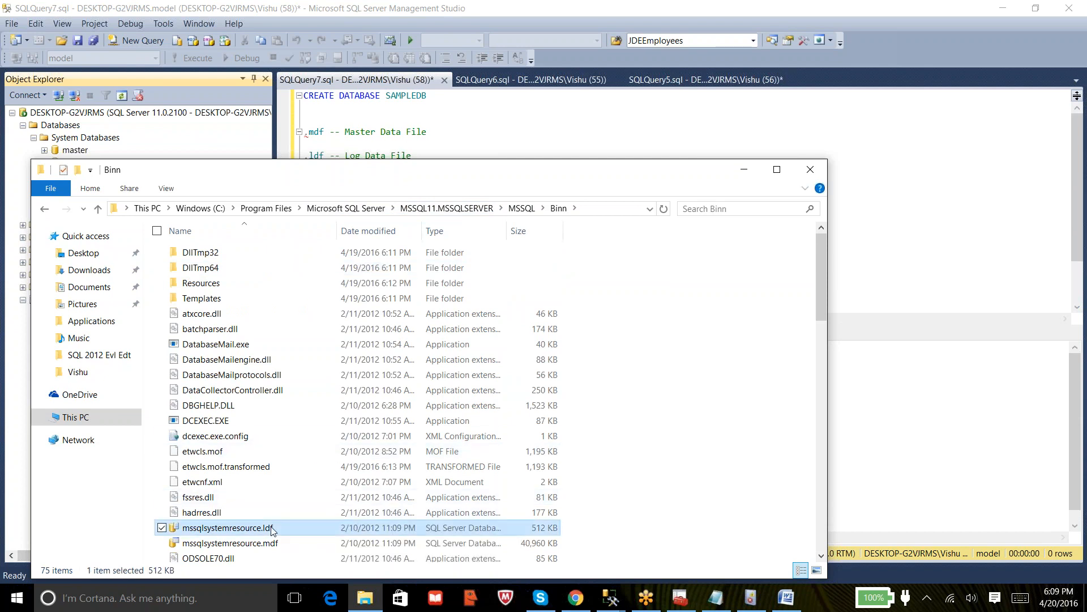
pyautogui.hotkey('shift', 'Down')
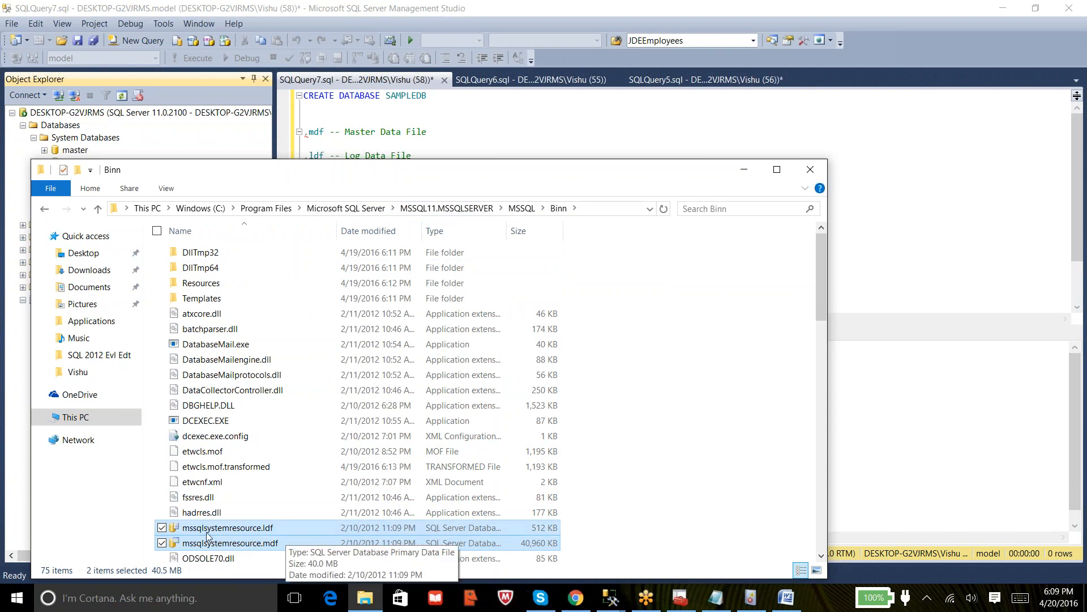
pyautogui.click(162, 529)
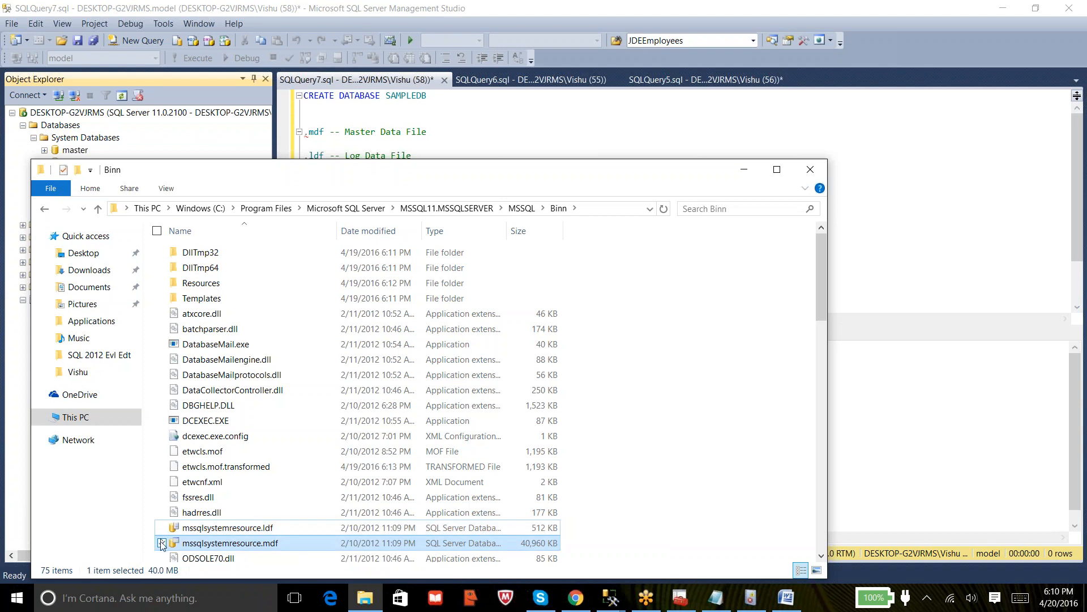
pyautogui.click(767, 432)
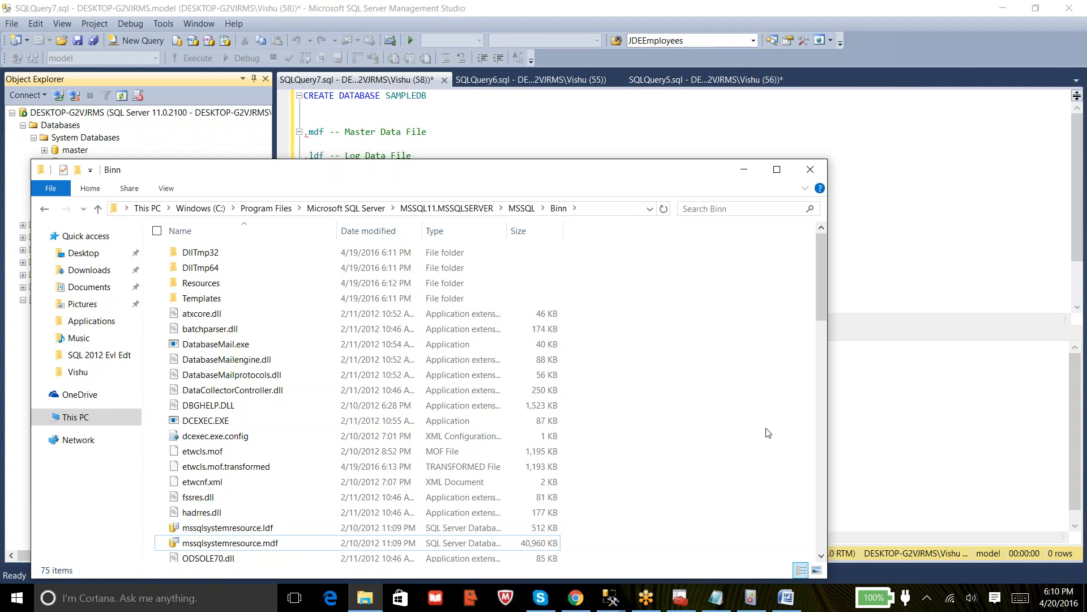
pyautogui.click(810, 168)
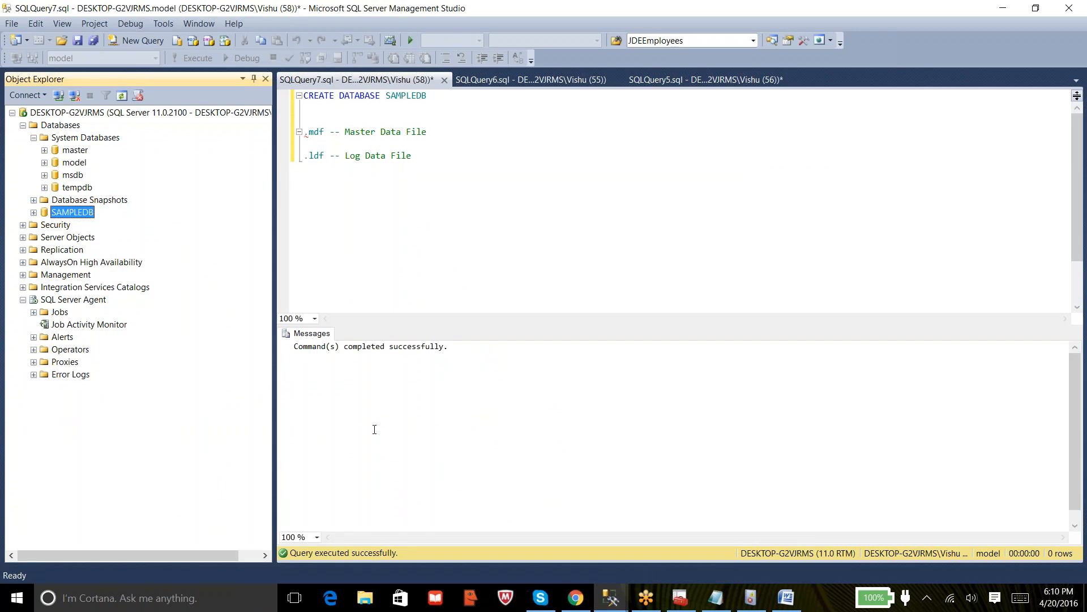
# Step: Switch to SQL_Server_Training.docx in Word and read the Database Arch. notes on mdf and ldf files down to the ndf file line
pyautogui.click(786, 597)
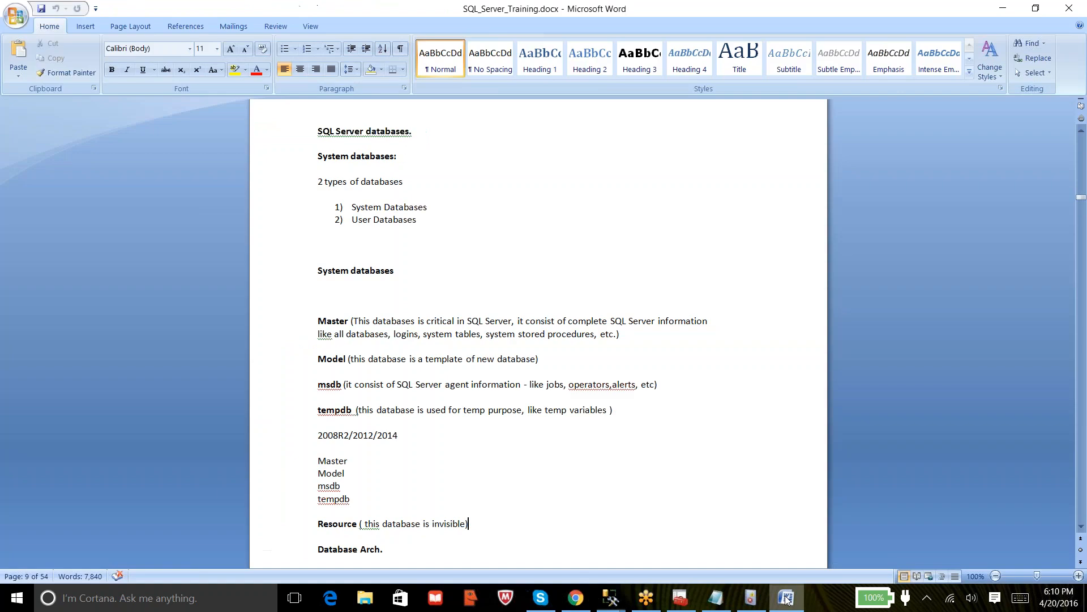
pyautogui.click(475, 549)
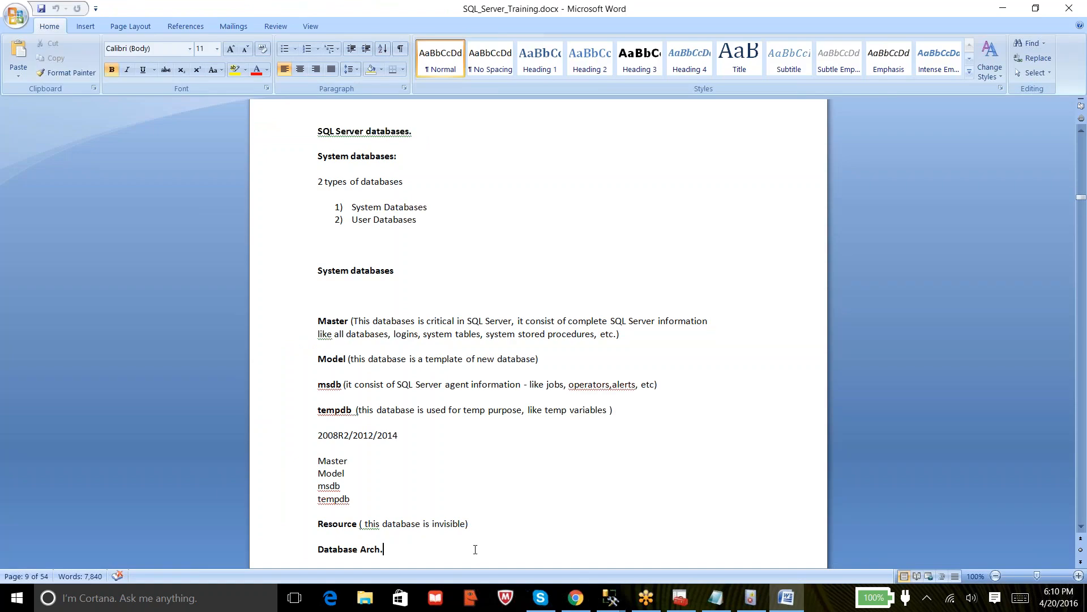
pyautogui.press('Down')
pyautogui.press('Down')
pyautogui.press('Down')
pyautogui.press('Down')
pyautogui.press('Down')
pyautogui.press('Down')
pyautogui.press('Down')
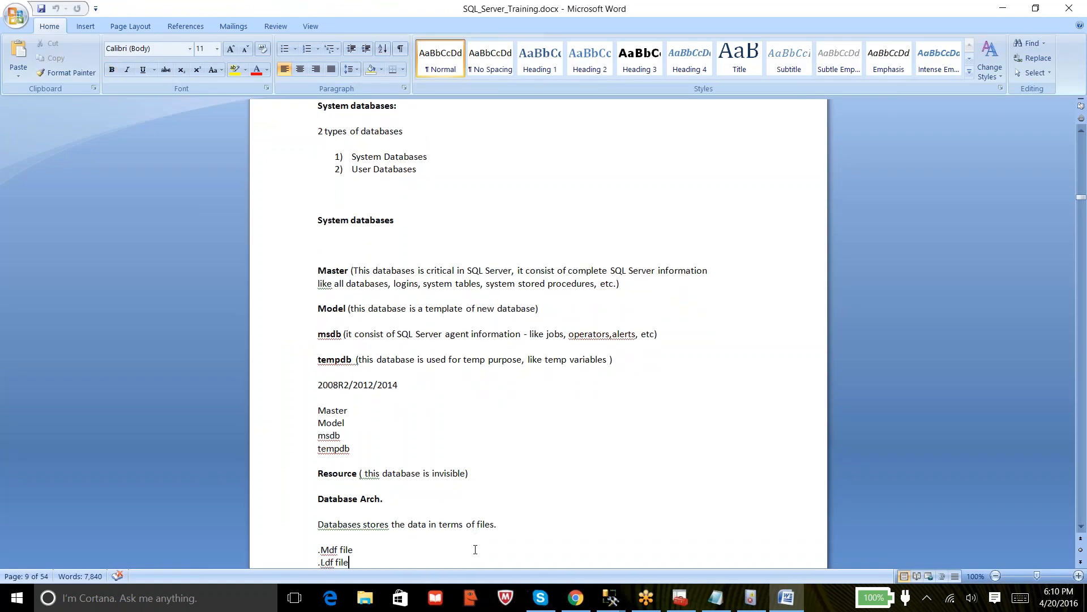
pyautogui.press('Down')
pyautogui.press('Down')
pyautogui.press('Down')
pyautogui.press('Down')
pyautogui.press('Down')
pyautogui.press('Down')
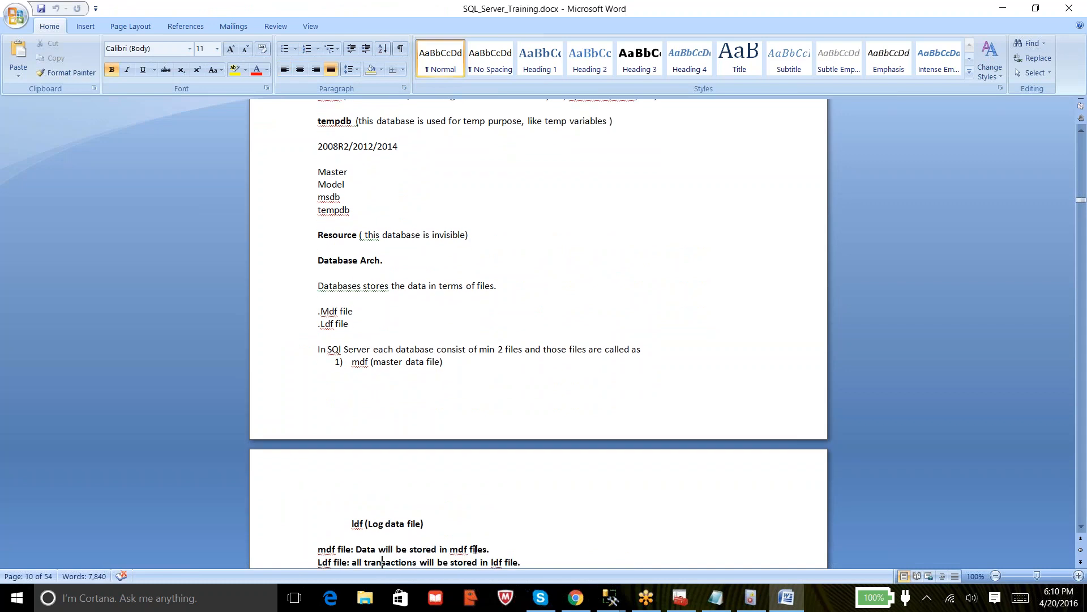
pyautogui.press('Down')
pyautogui.press('Down')
pyautogui.press('Down')
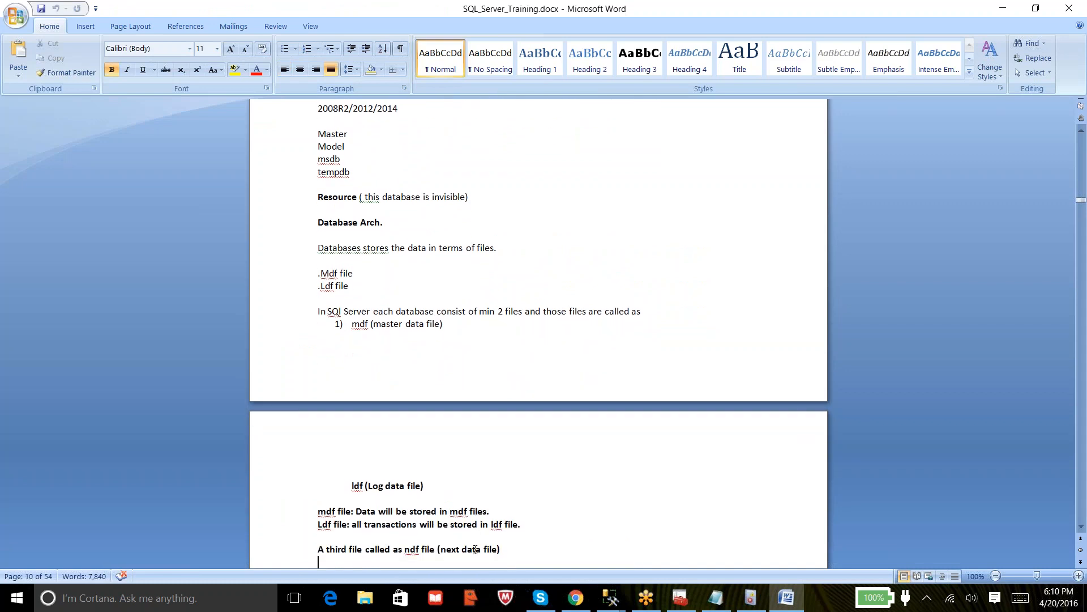